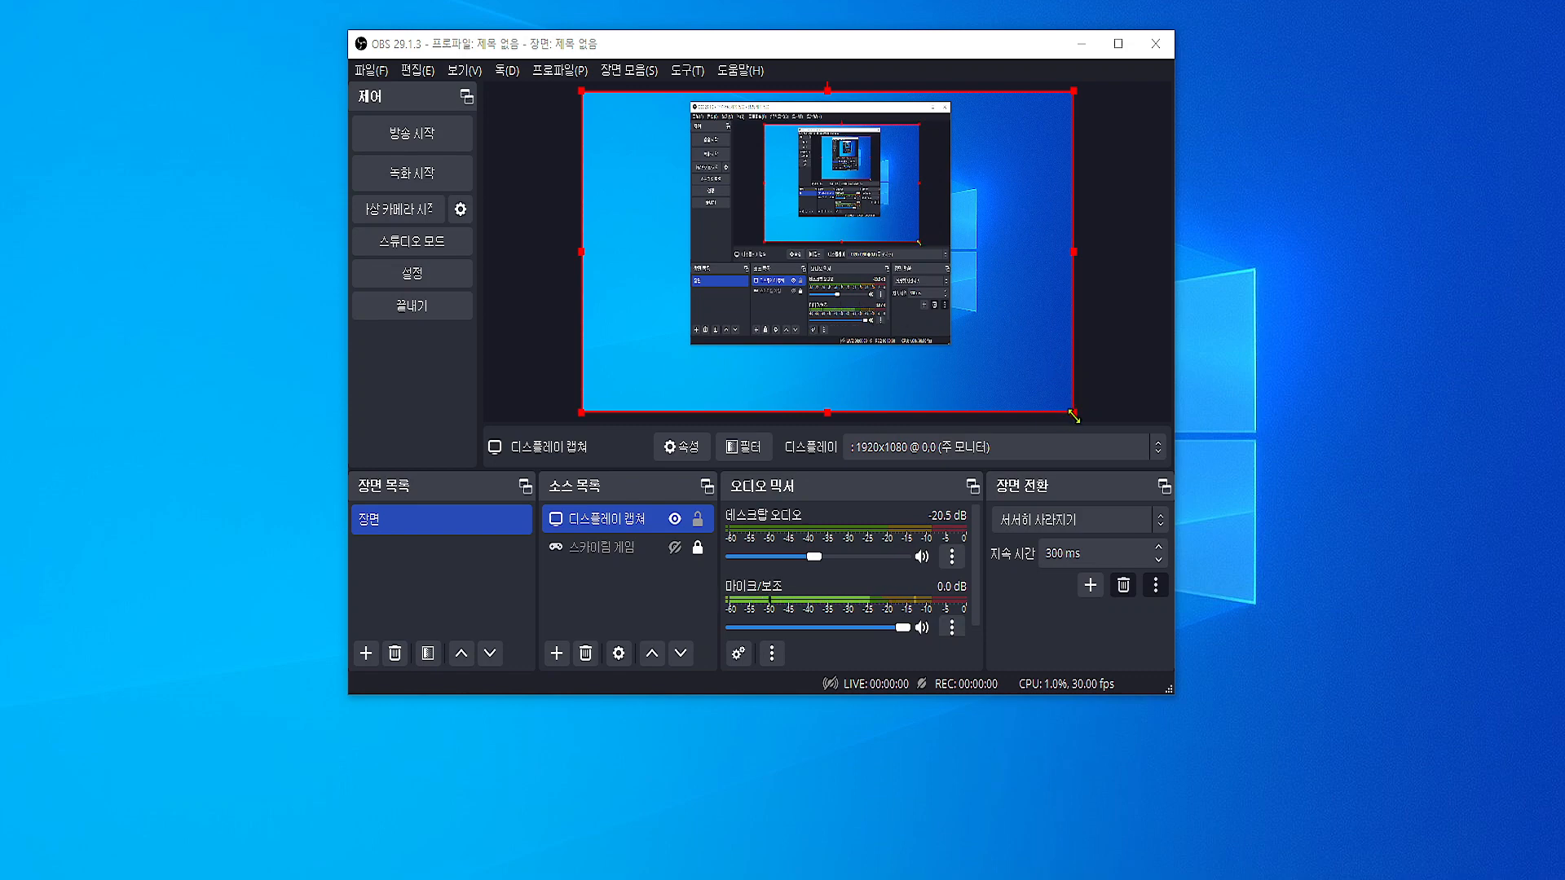
- Shrink the 디스플레이 캡쳐 source in the preview until empty canvas shows about 357 px beside it and 95 px below it
drag(1074, 415, 834, 276)
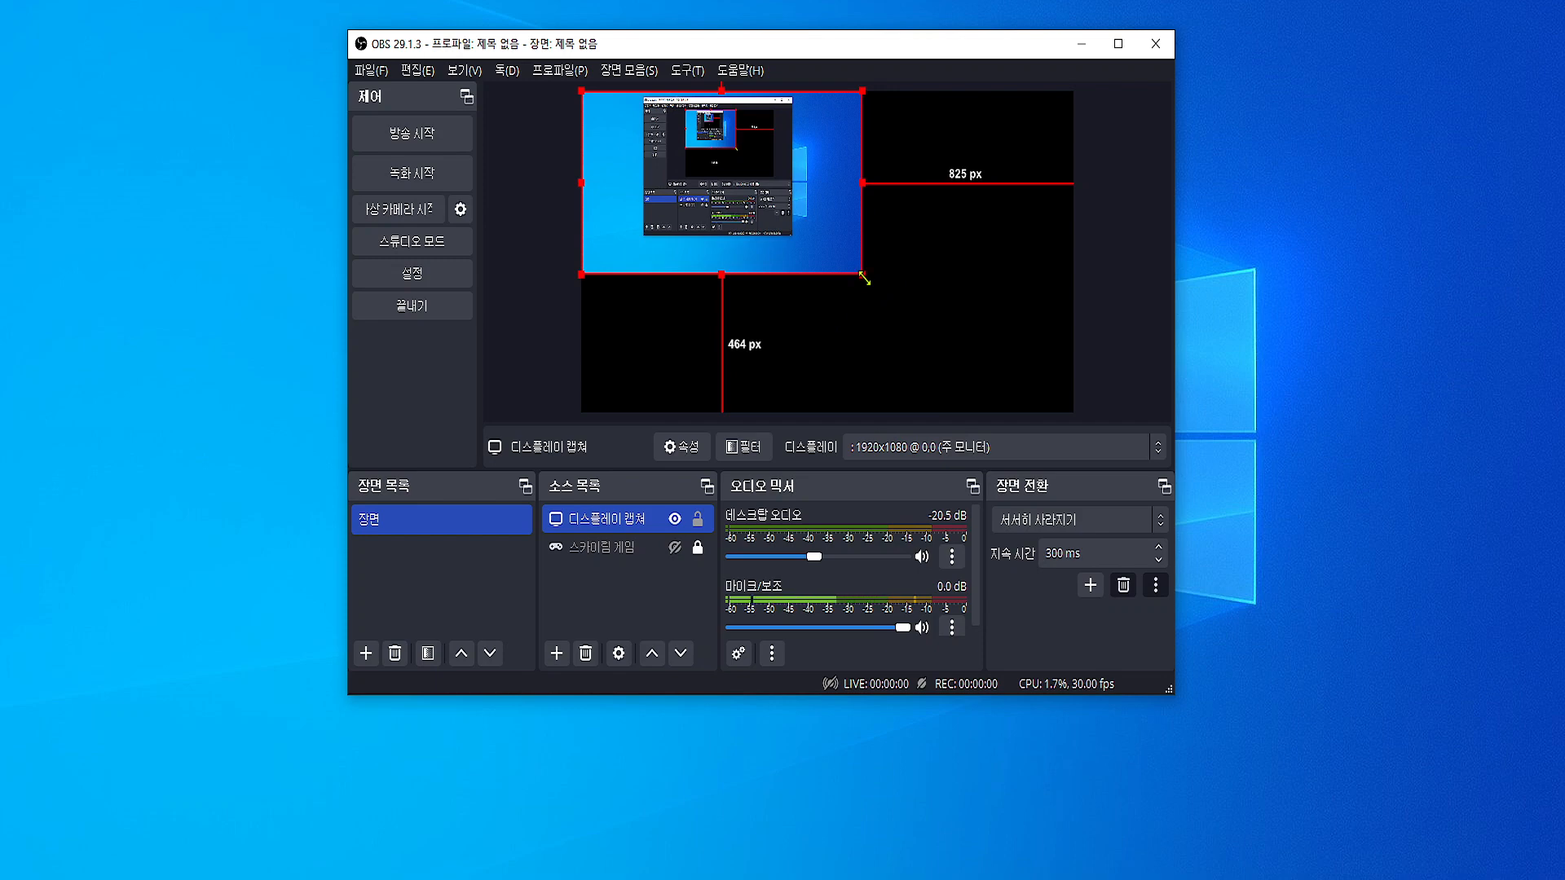
drag(862, 273, 924, 384)
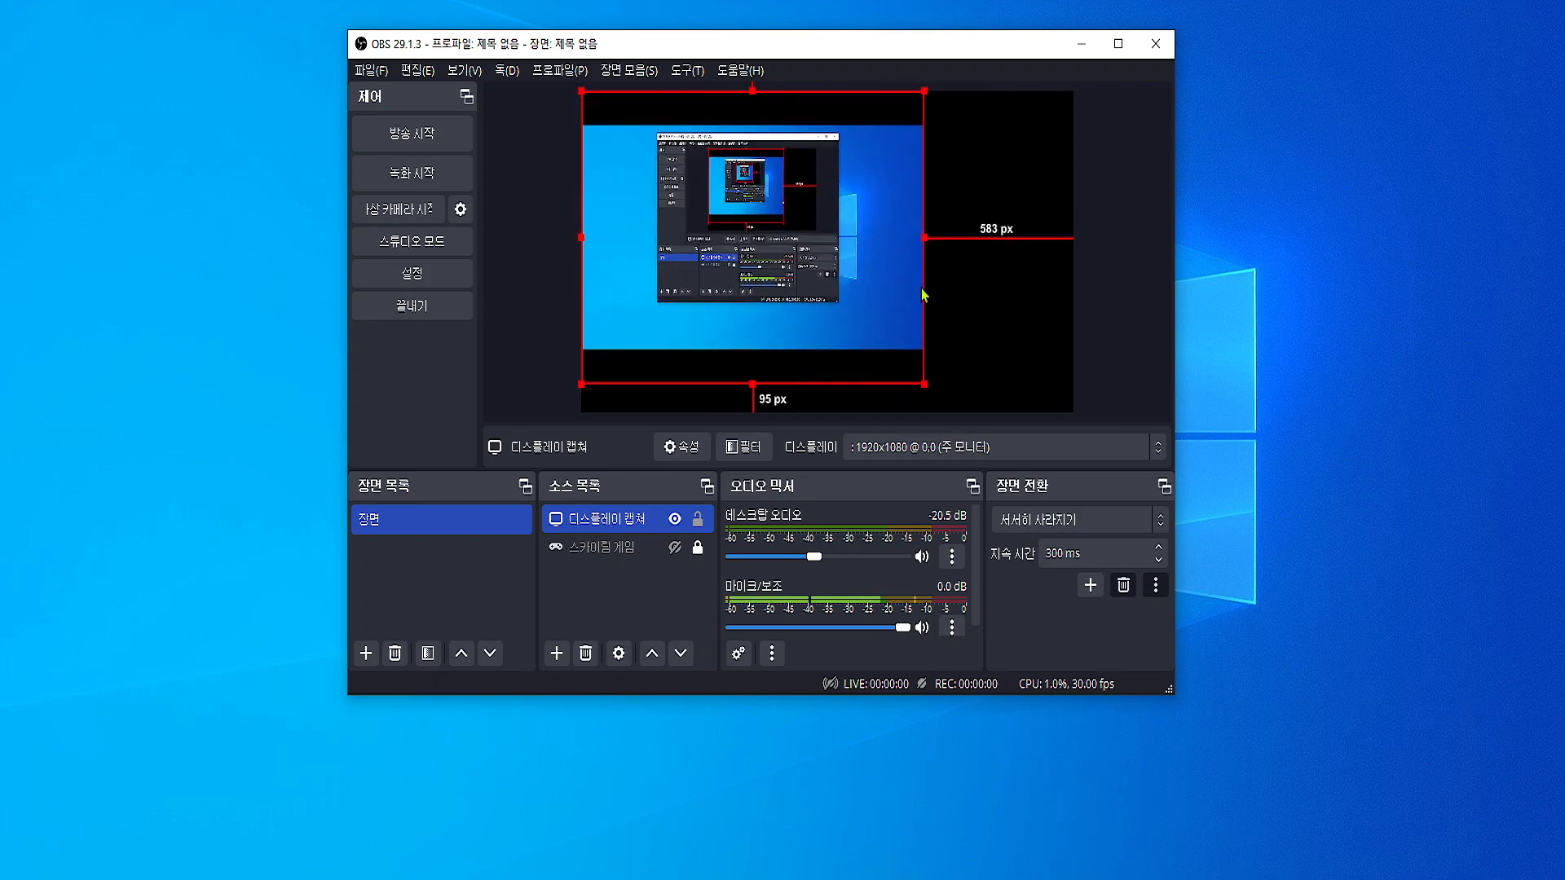
drag(924, 235, 982, 281)
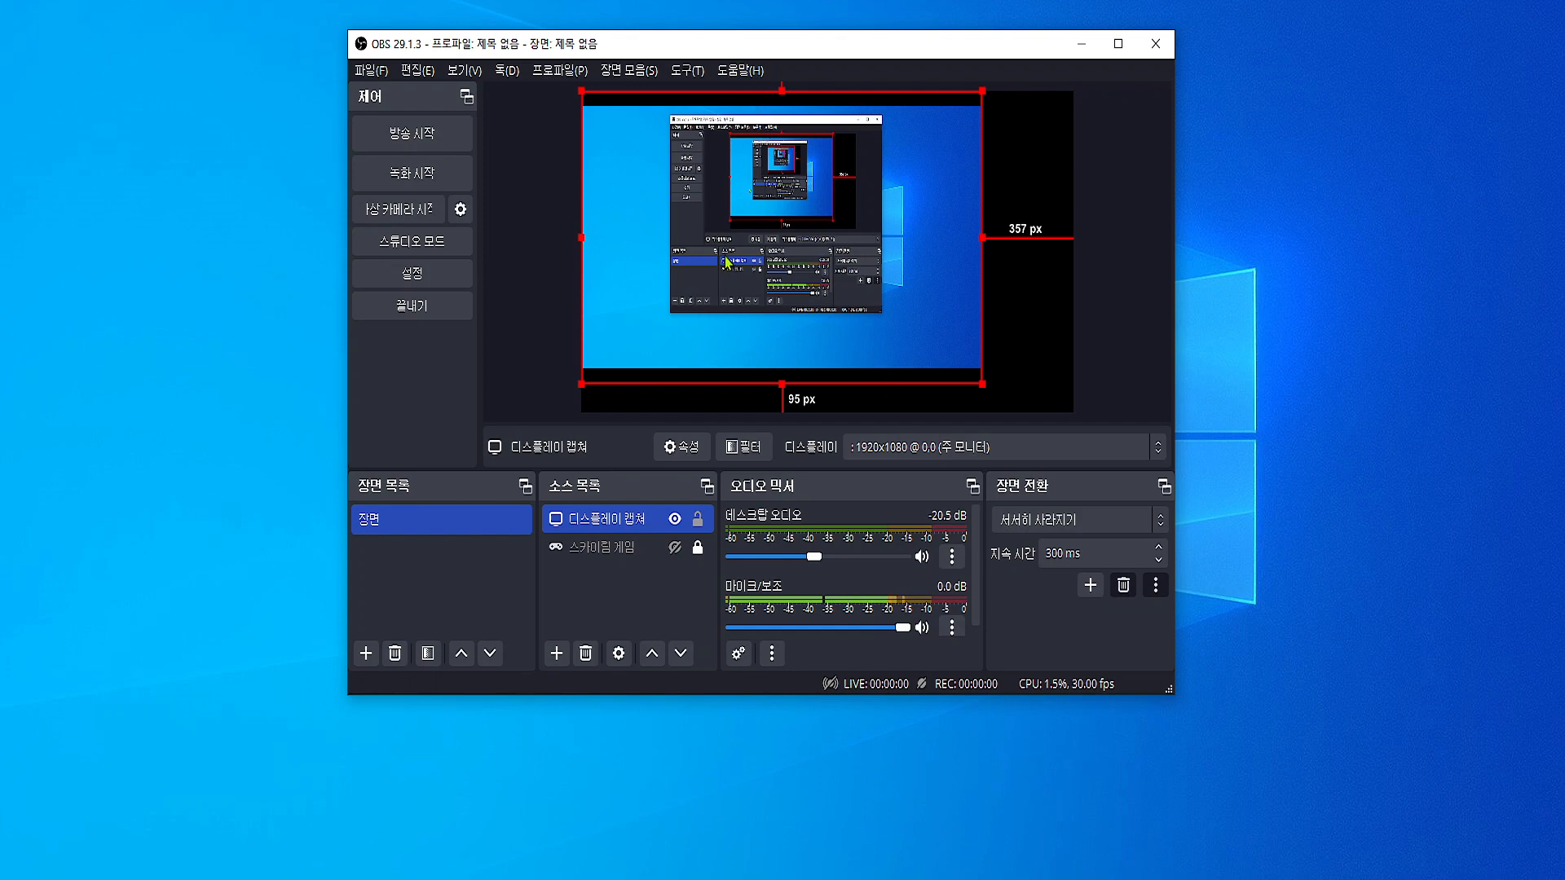
- Match the base and output resolution to the 디스플레이 캡쳐 source's size with 출력 크기 조정 (소스 크기)
right_click(801, 243)
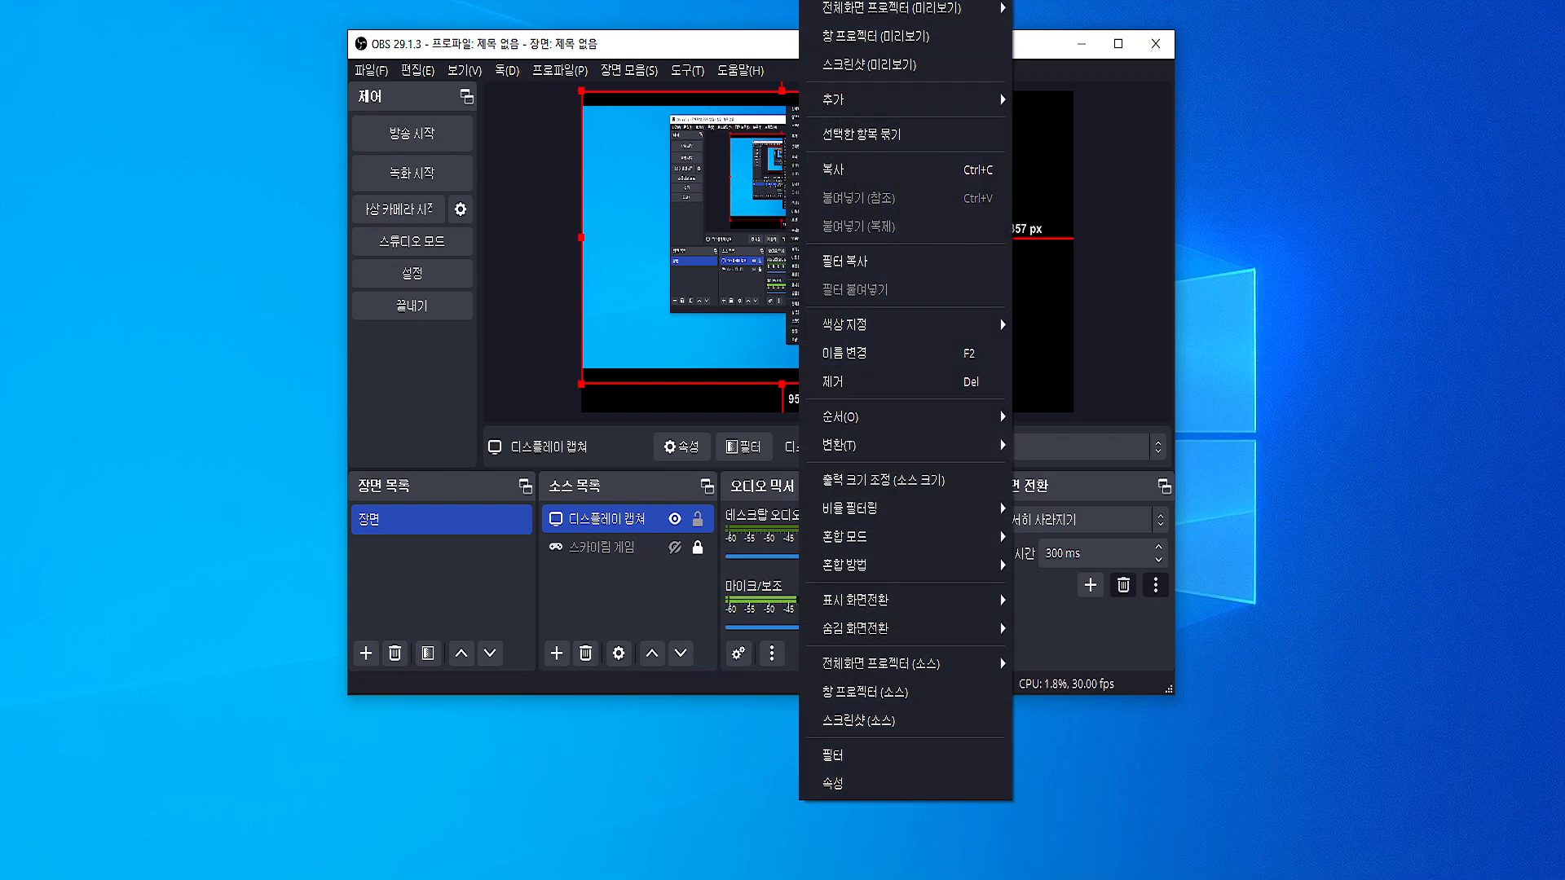
key(Escape)
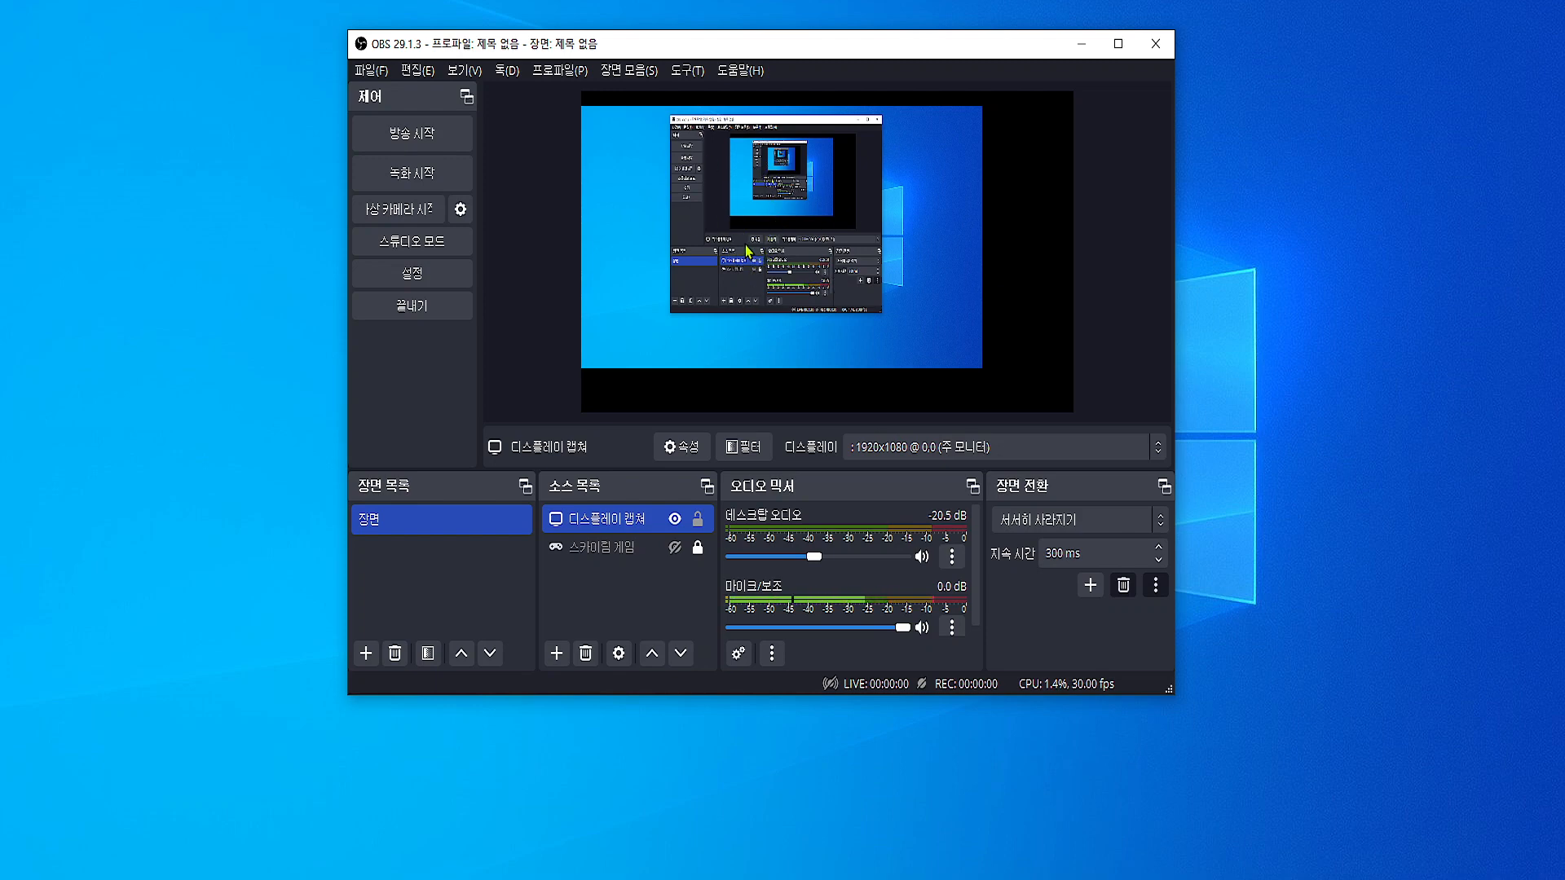
right_click(615, 527)
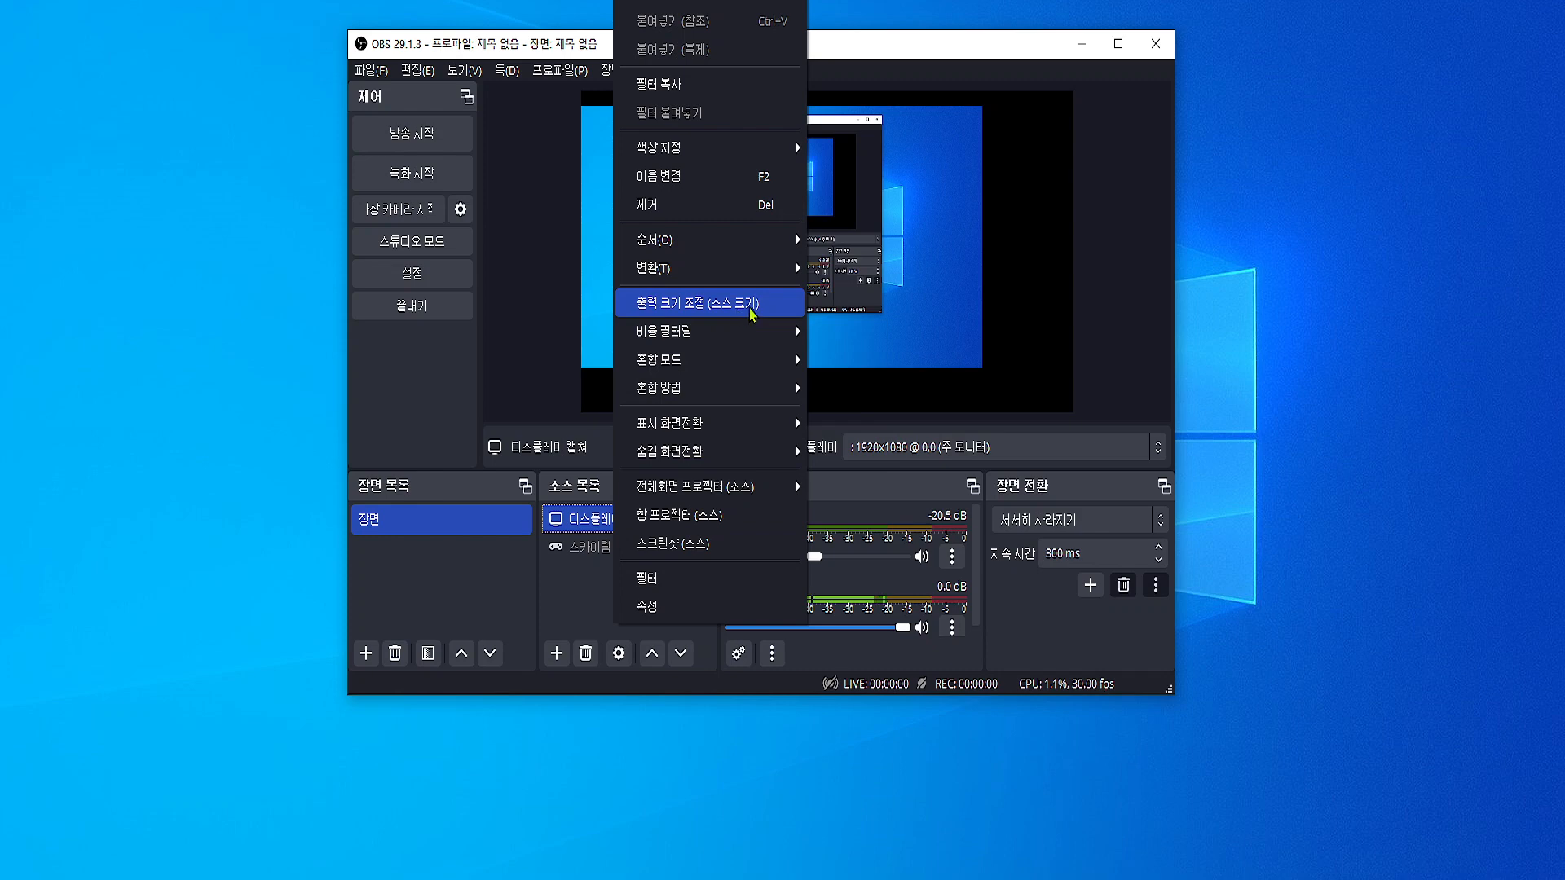
click(751, 311)
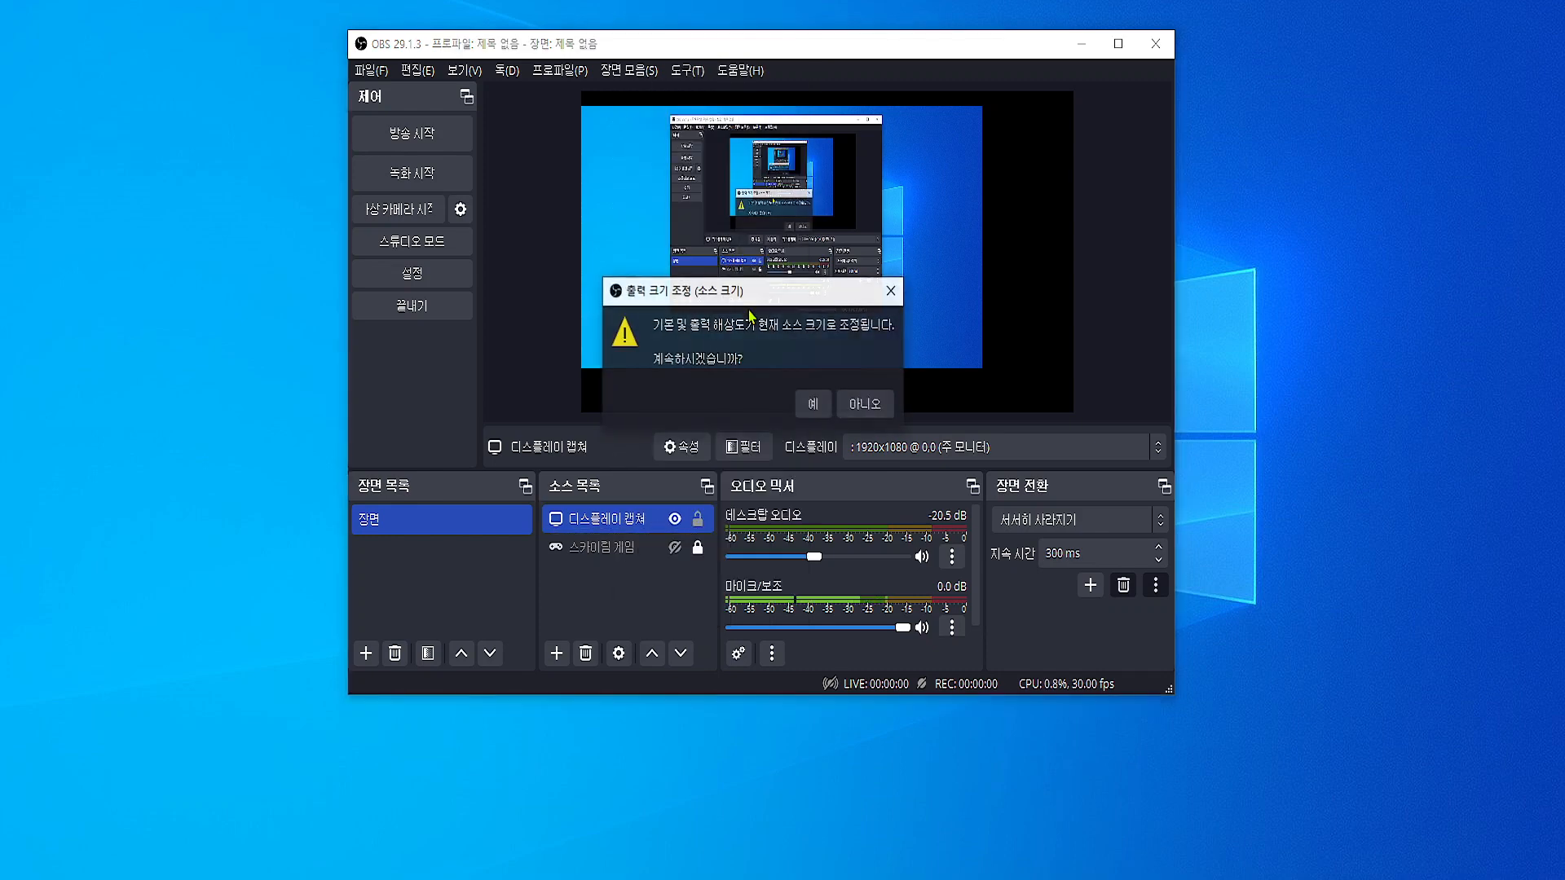
click(815, 408)
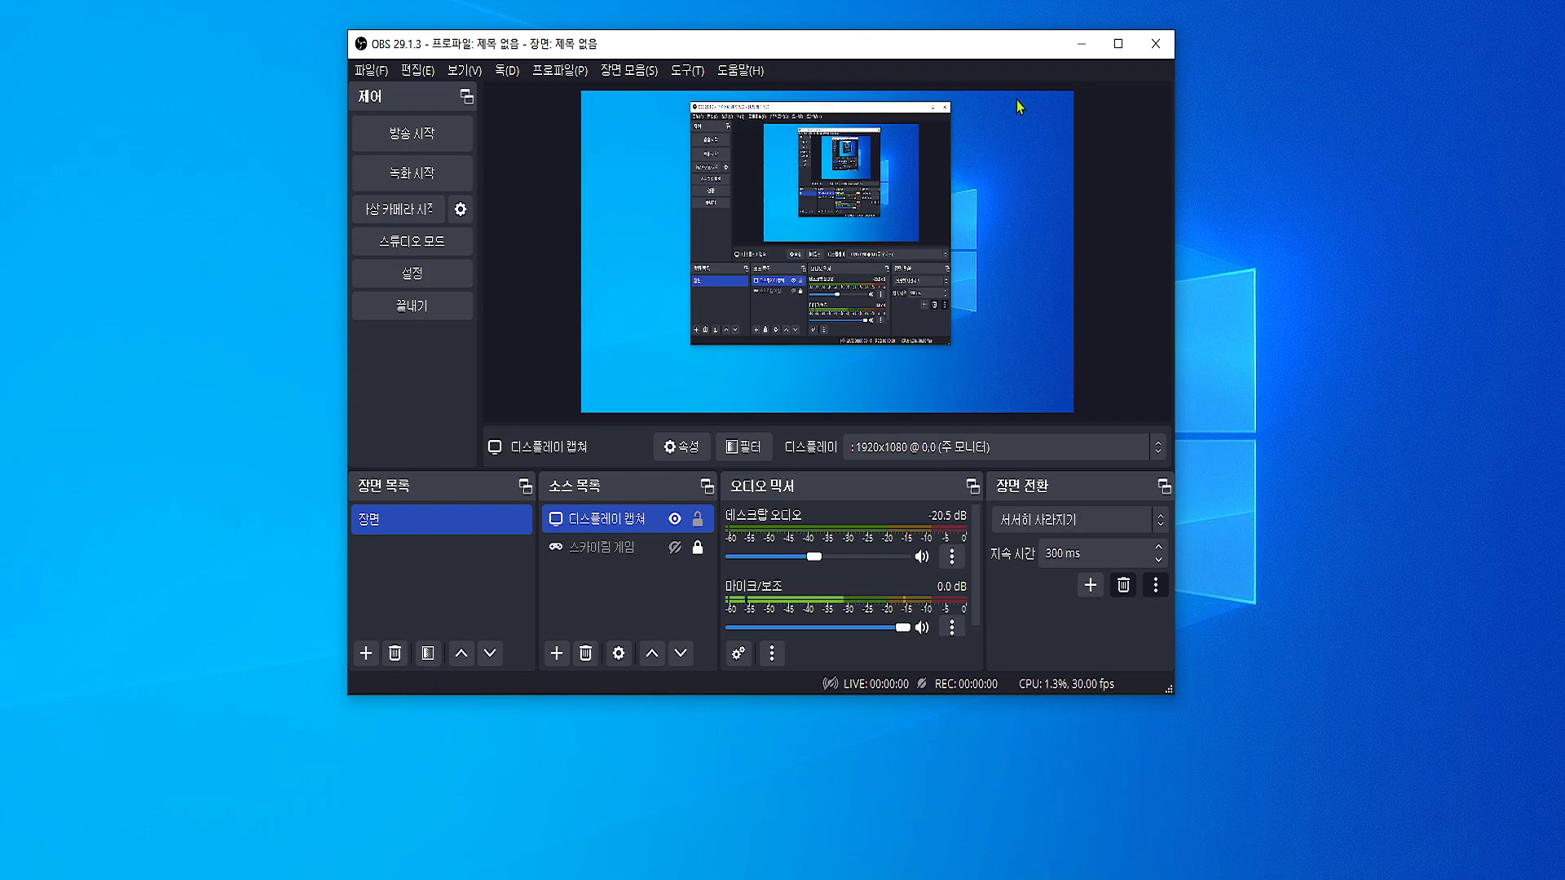
- Review the available displays for the 디스플레이 캡쳐 source and keep the 1920x1080 primary monitor
right_click(864, 219)
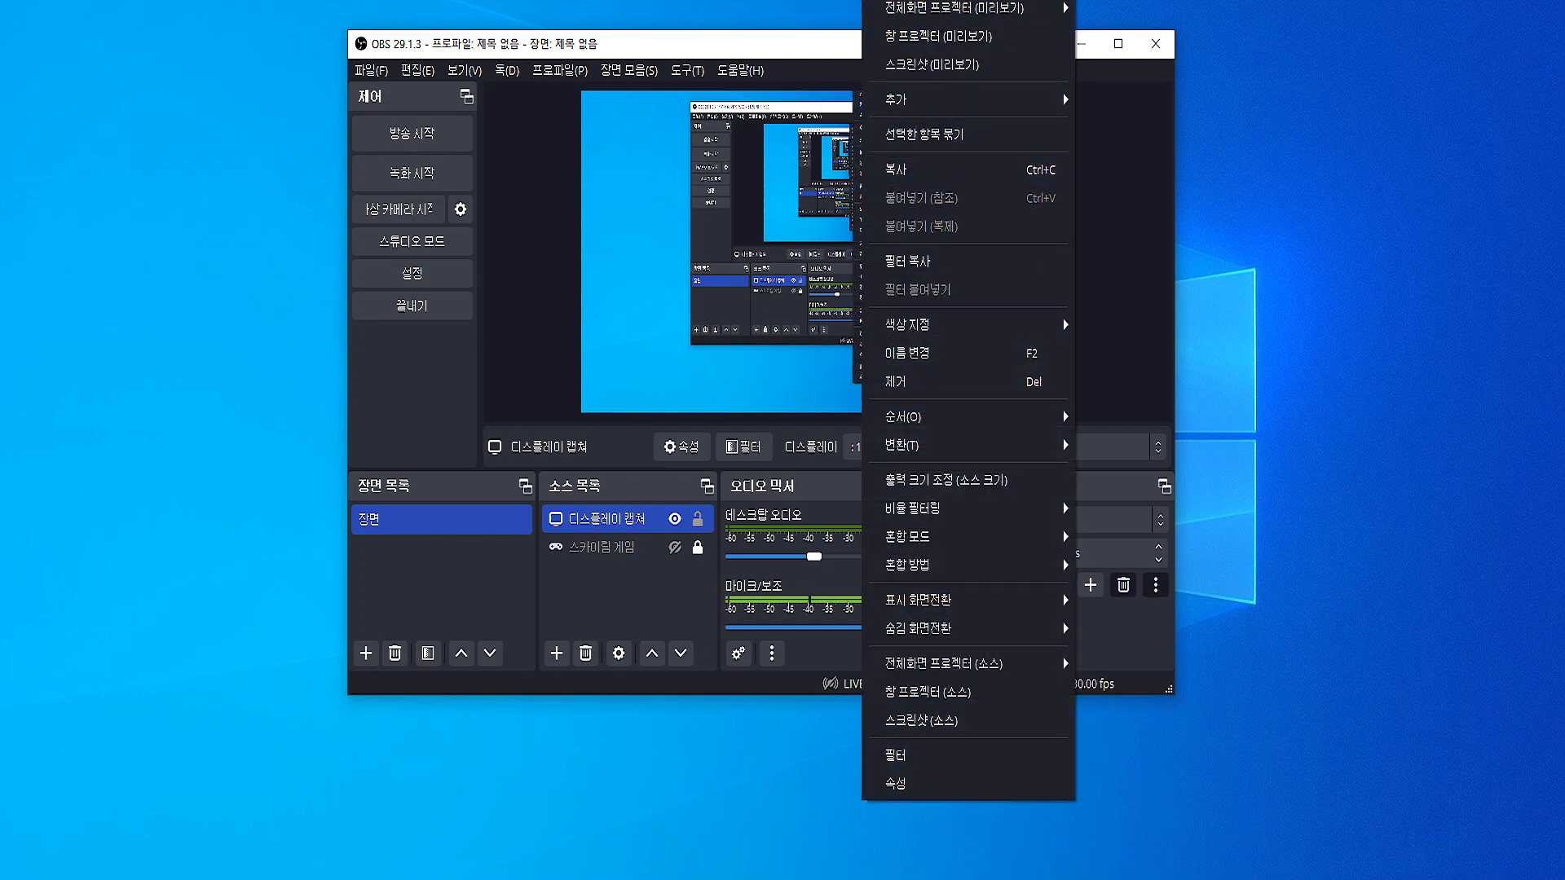
click(847, 341)
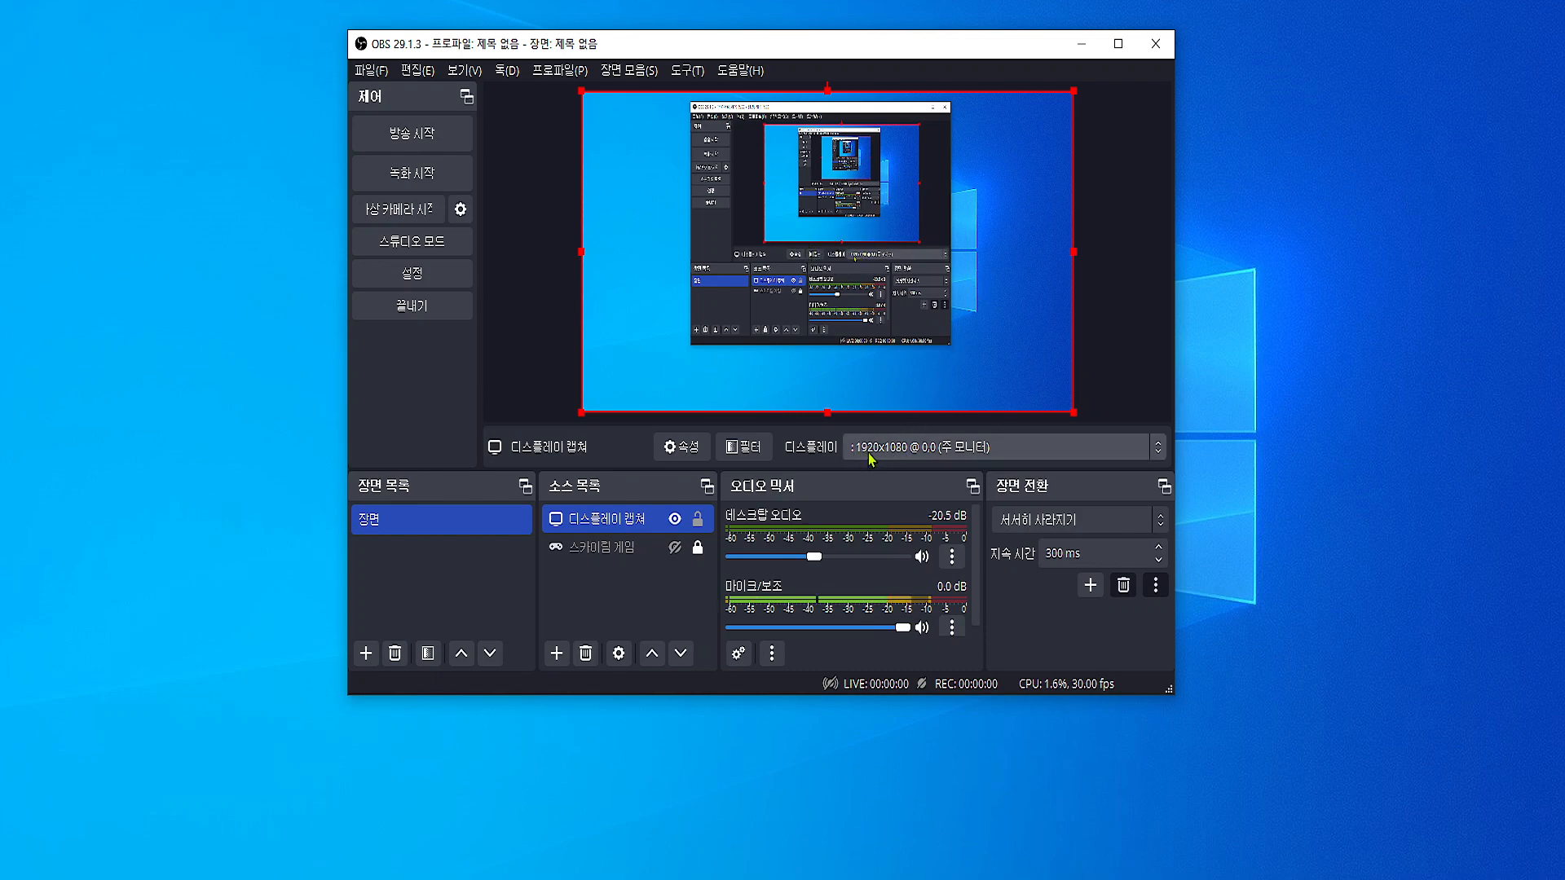
click(913, 455)
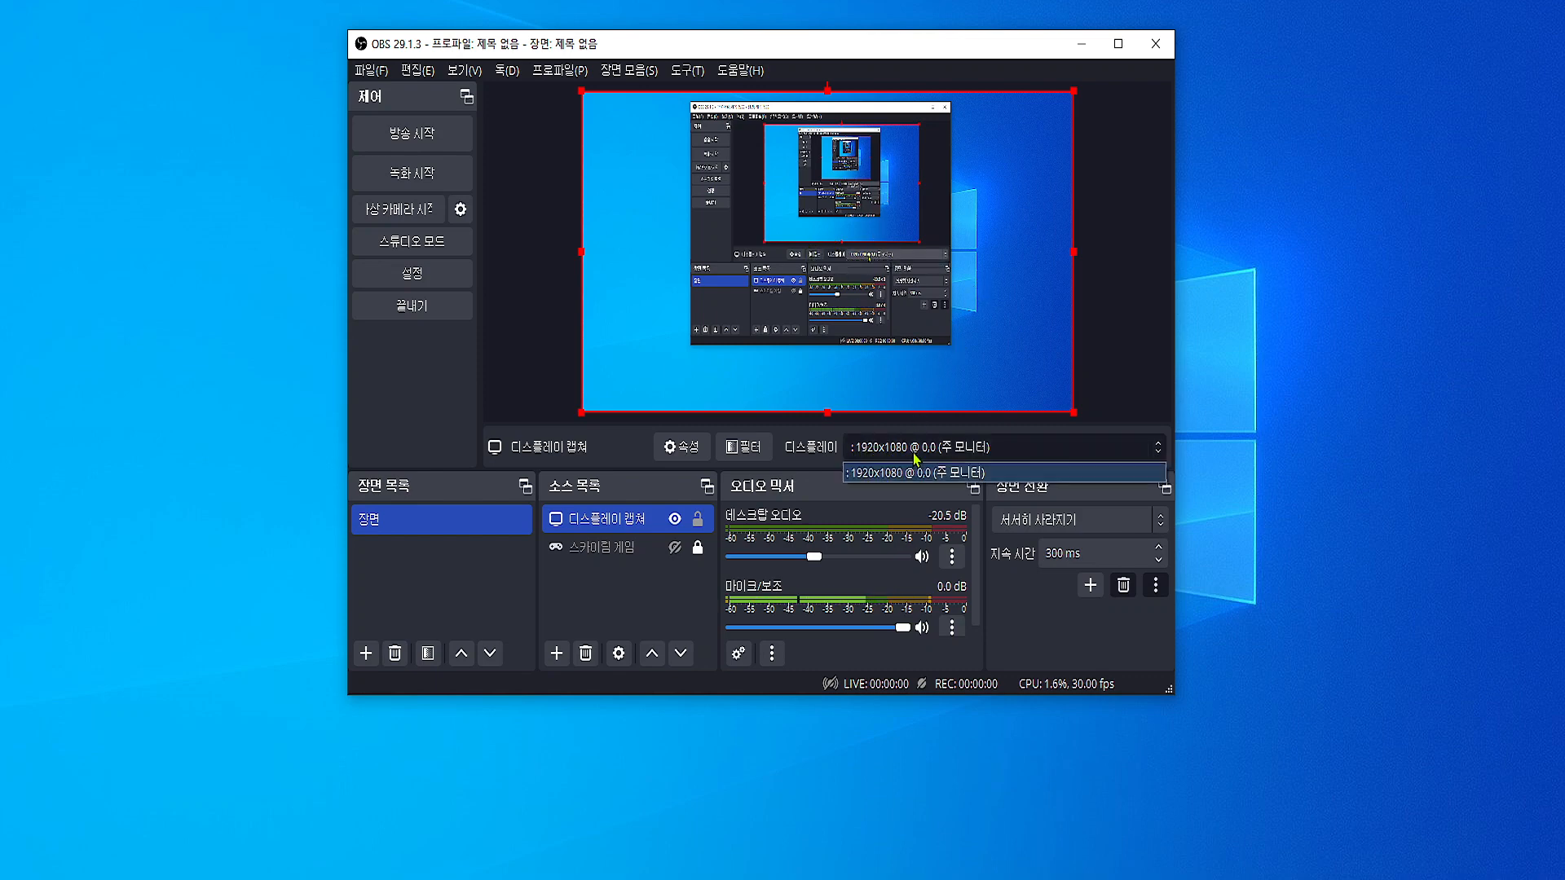
click(905, 466)
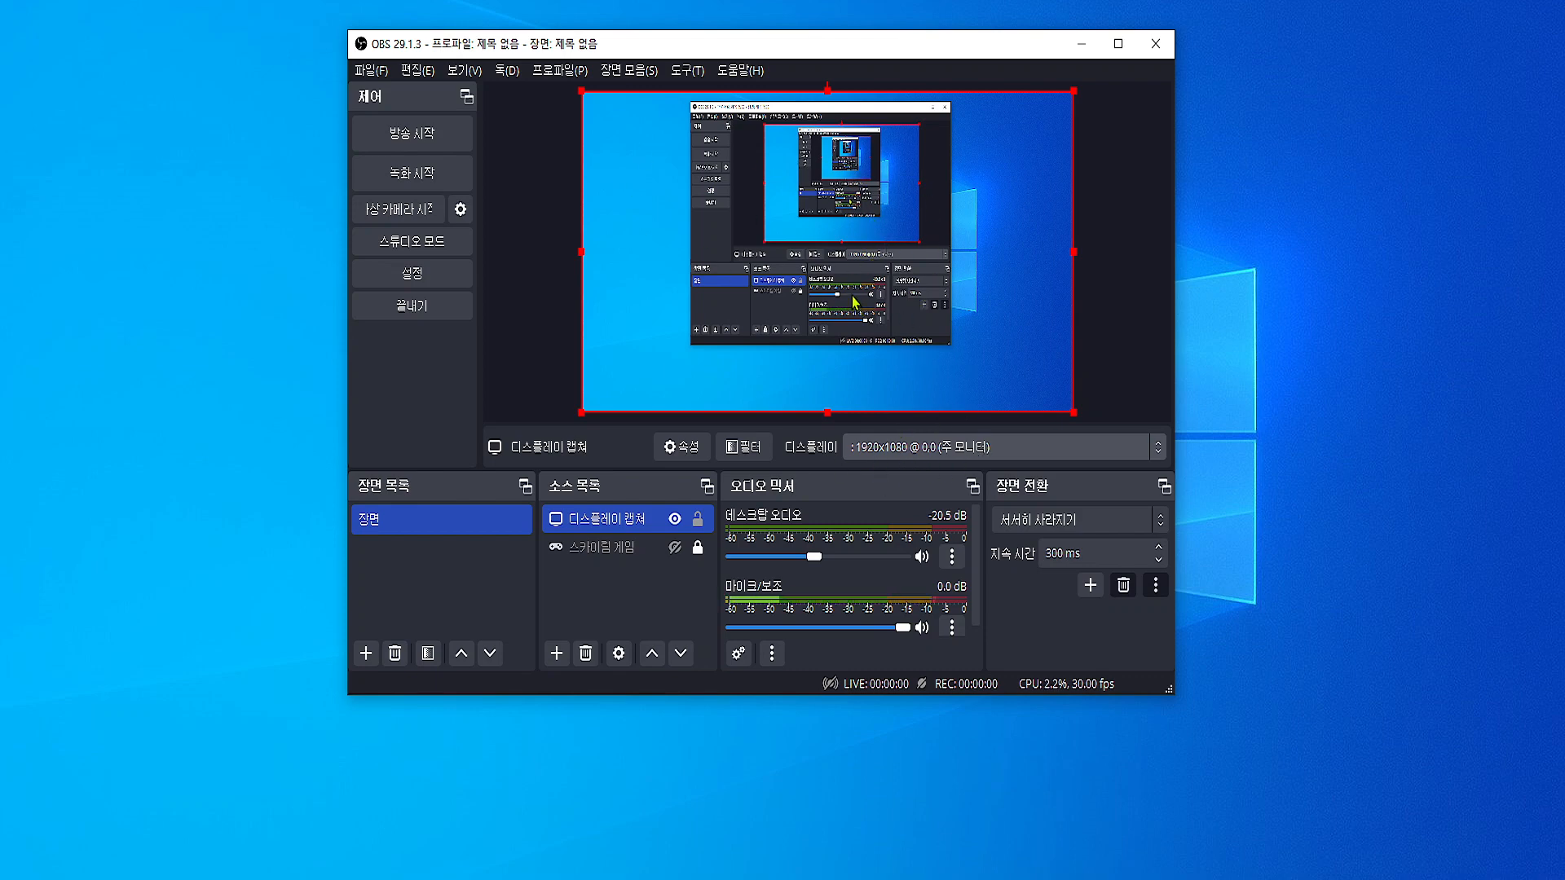
- Compare the 디스플레이 캡쳐 and 스카이림 게임 sources by alternating the selection between them
click(605, 548)
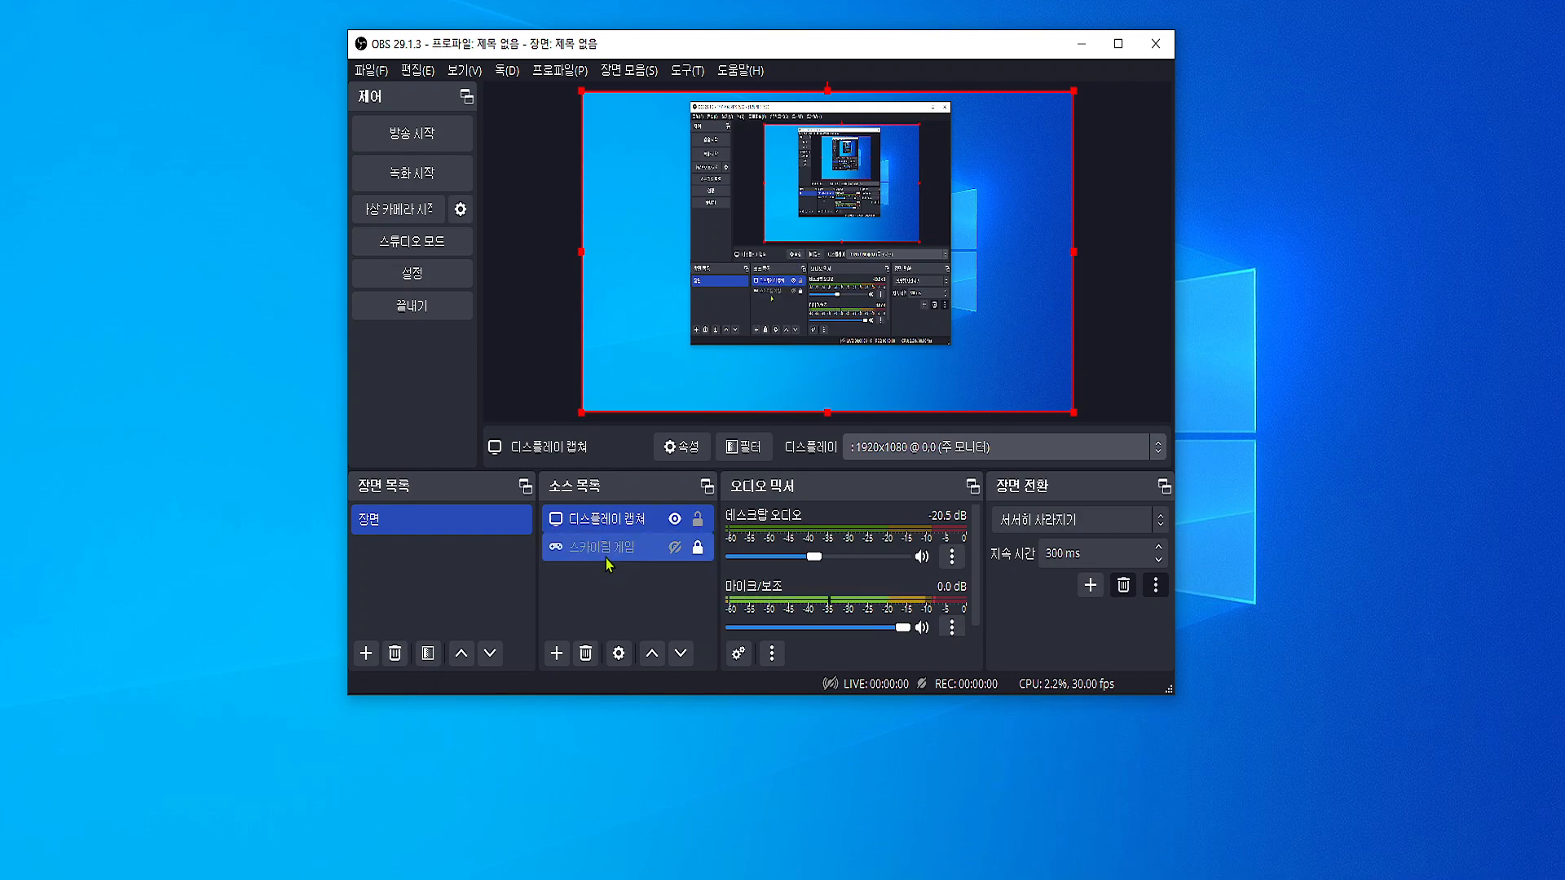
click(591, 529)
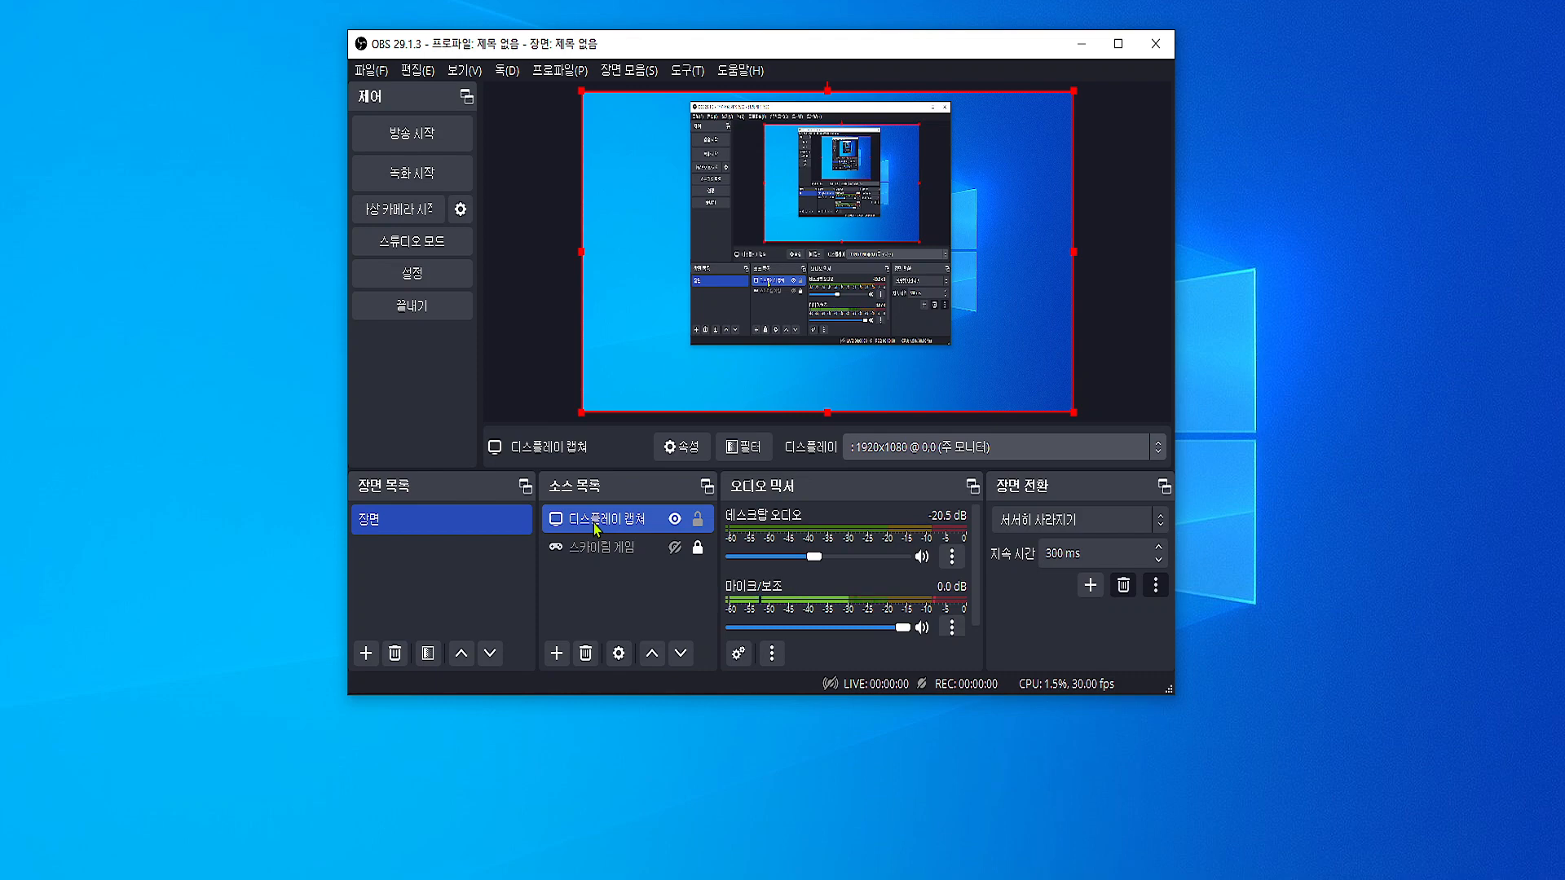
ctrl+click(610, 555)
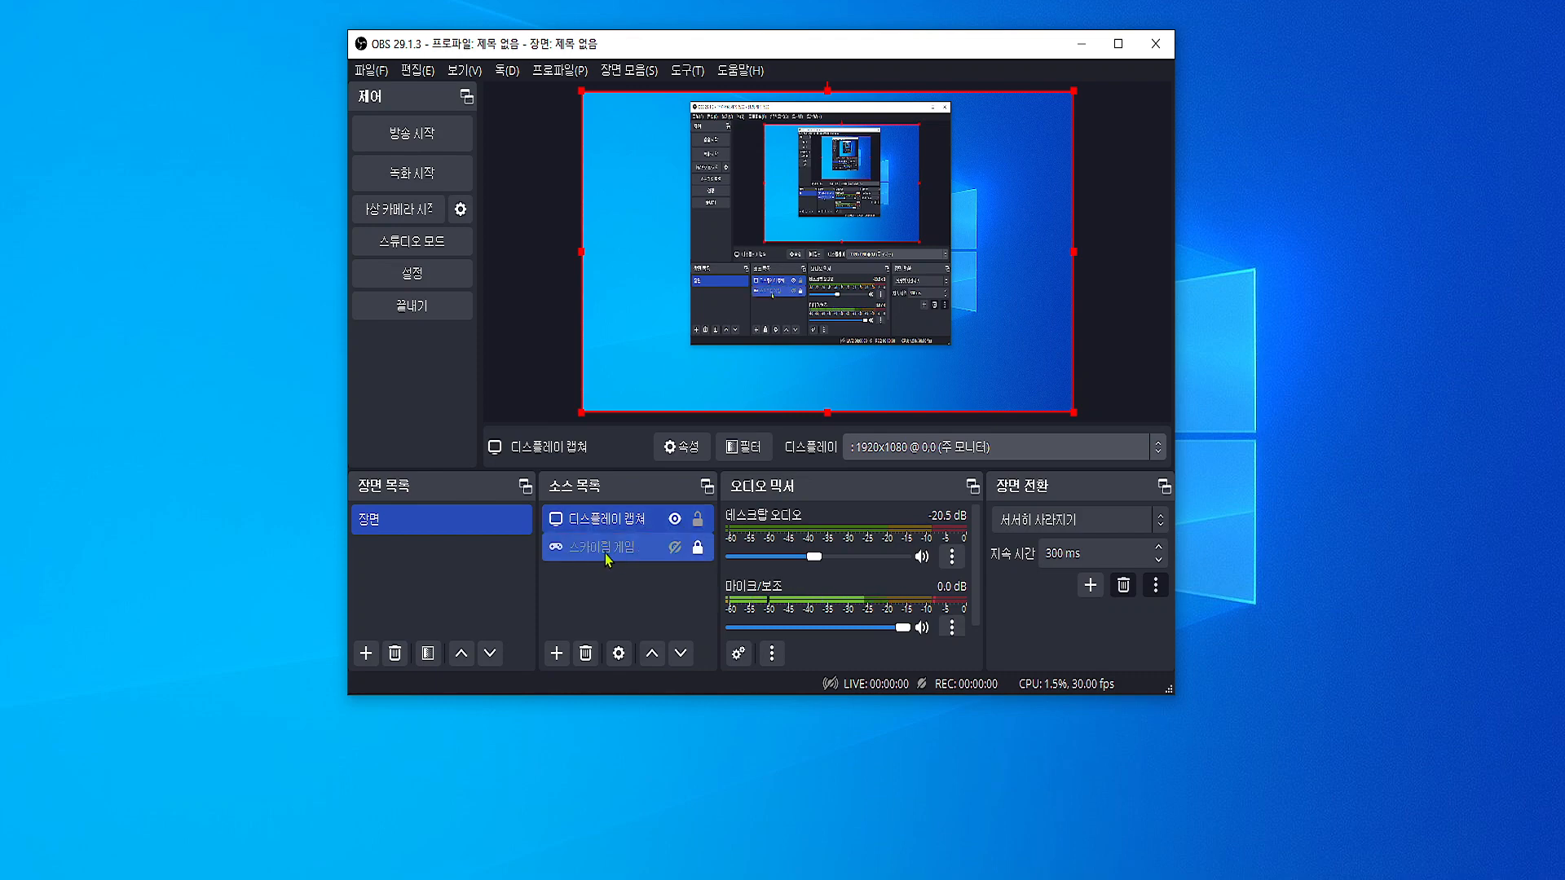
click(611, 553)
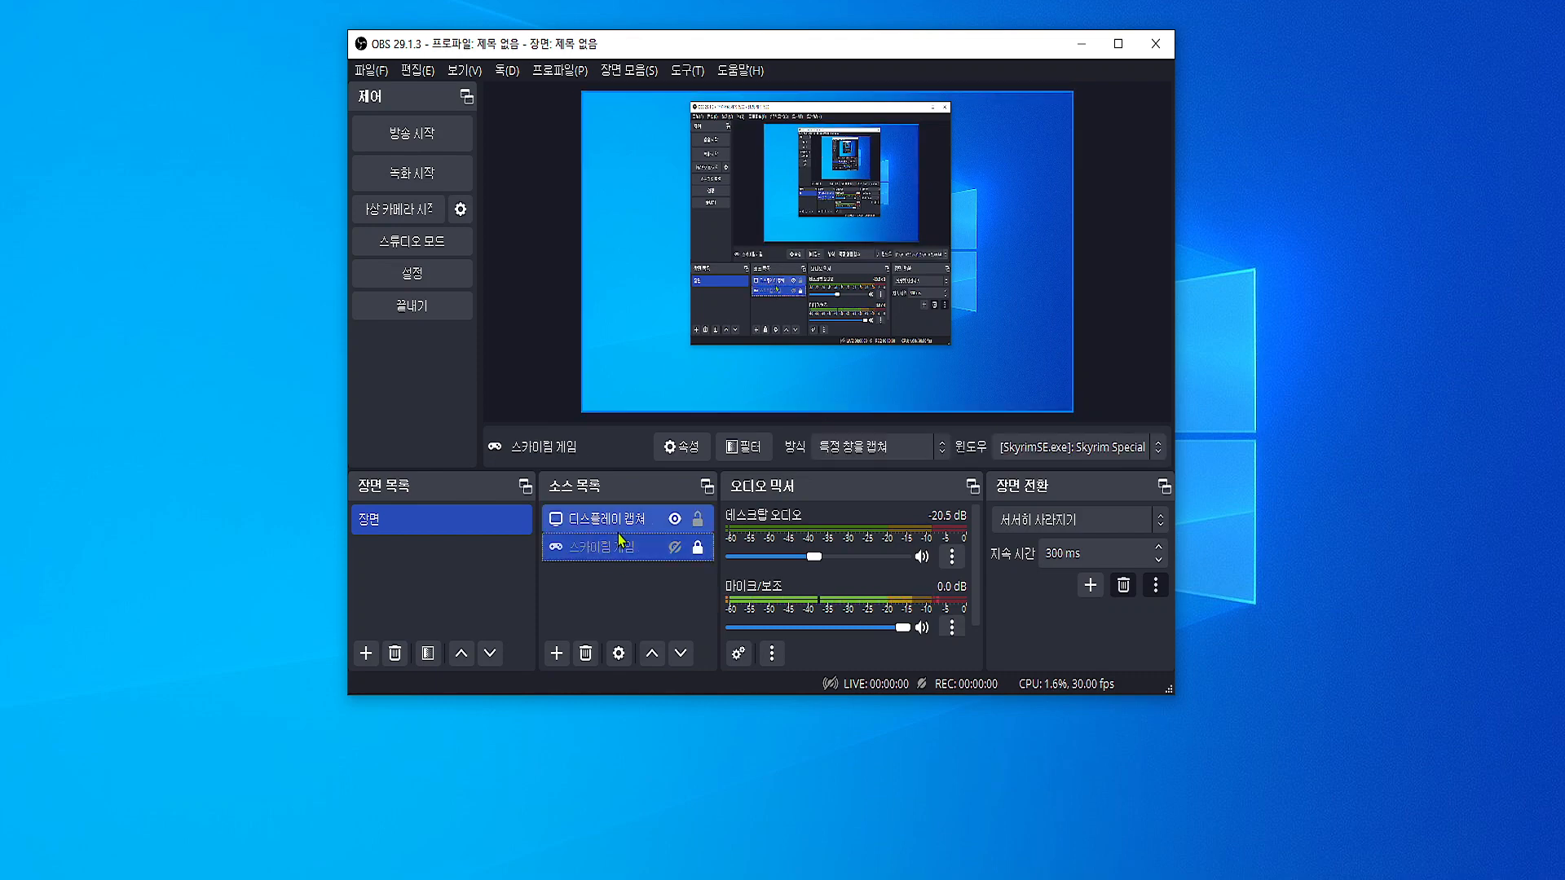
ctrl+click(617, 530)
ctrl+click(615, 530)
ctrl+click(614, 530)
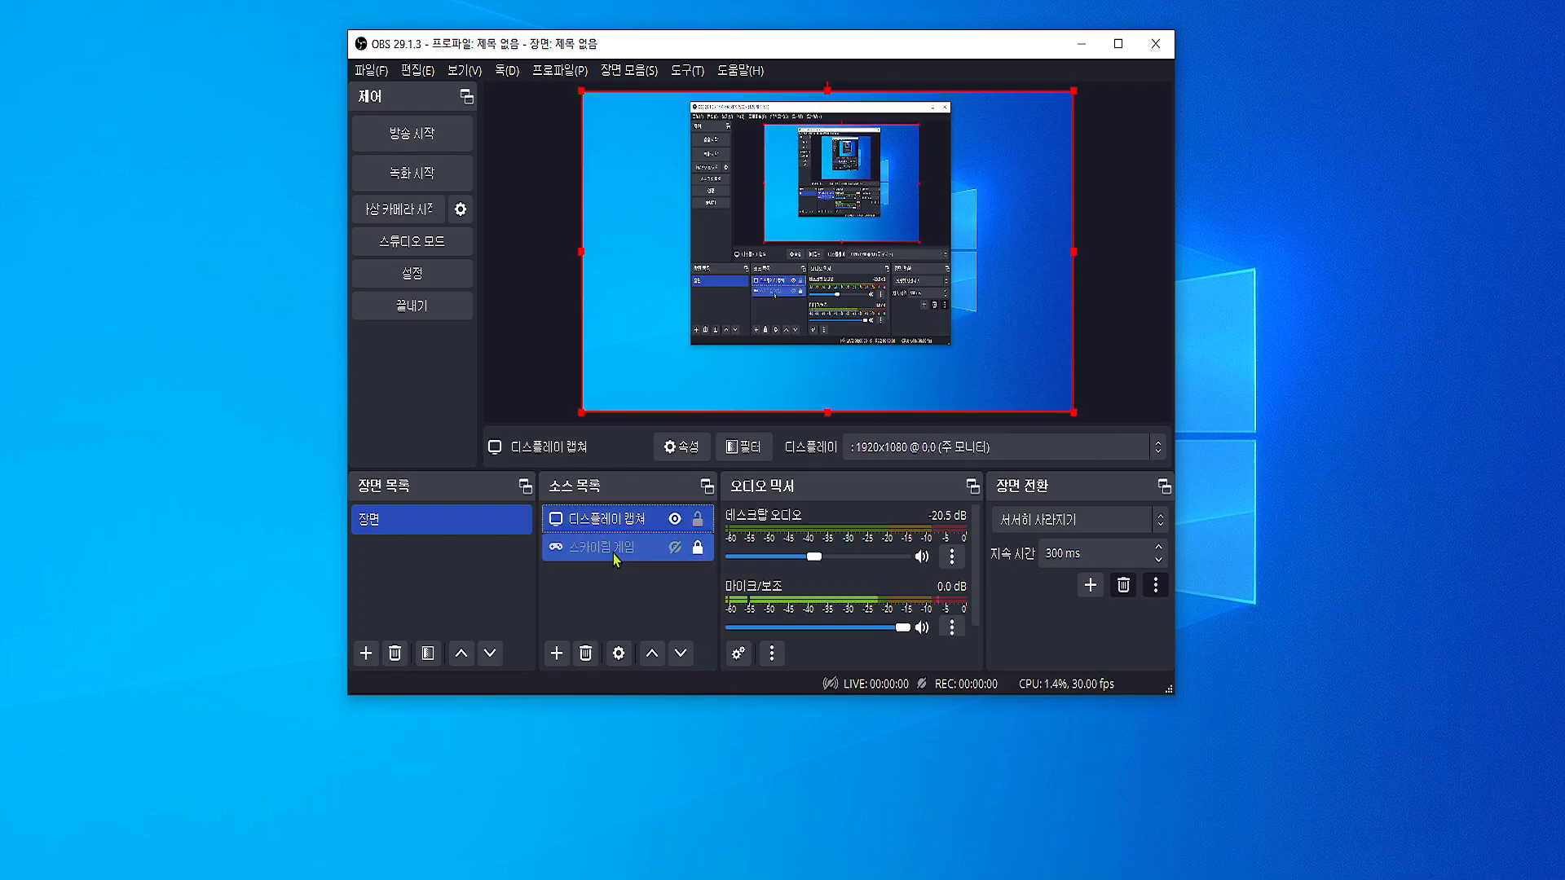
ctrl+click(613, 555)
ctrl+click(616, 561)
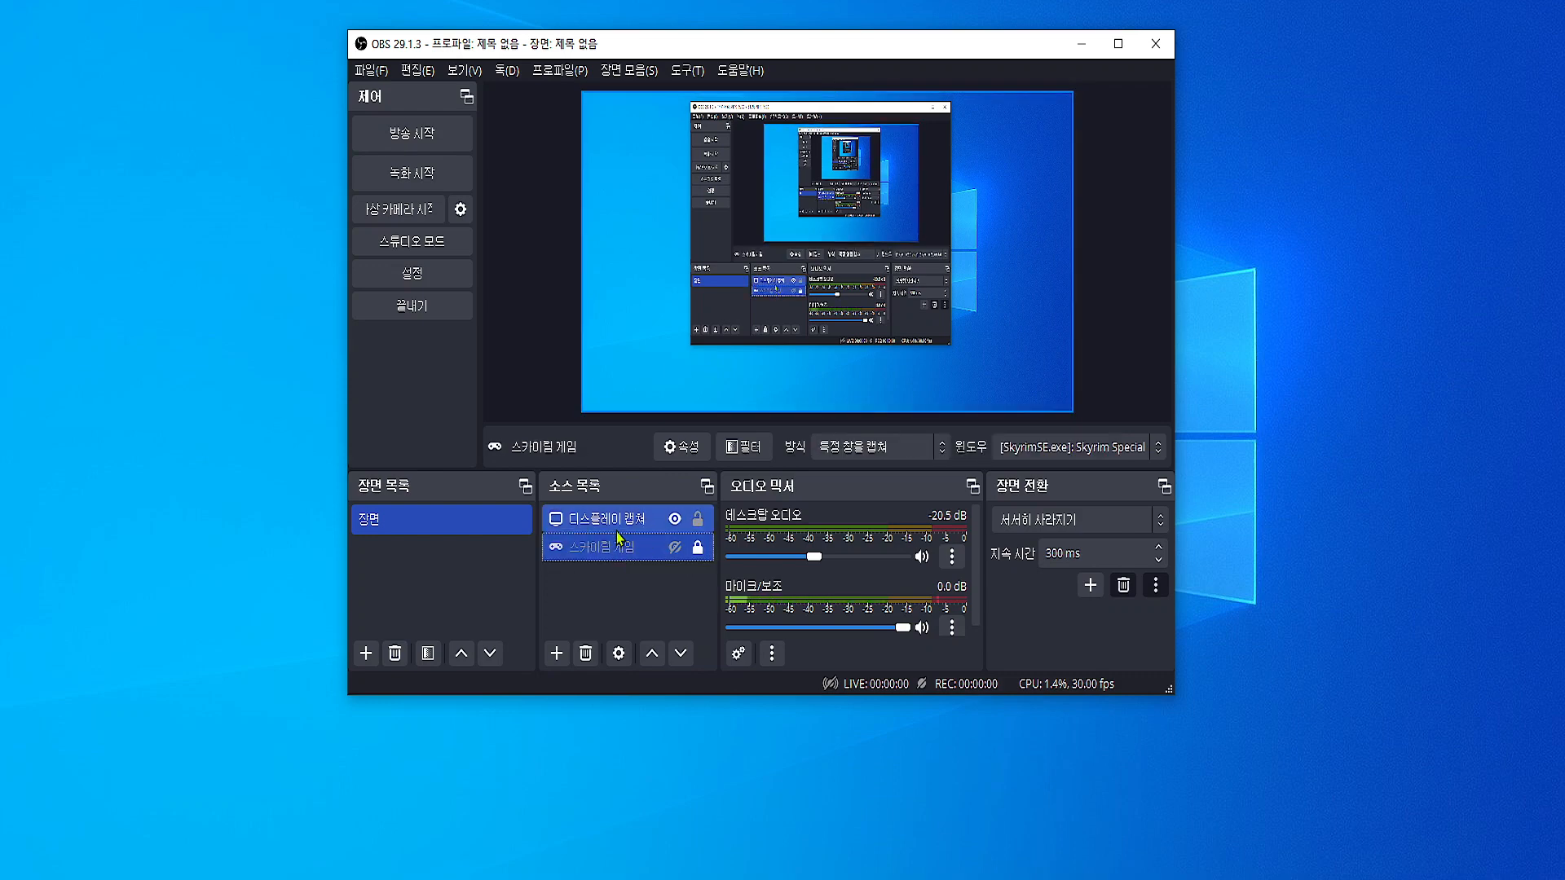
- Check the monitor resolution used by the 디스플레이 캡쳐 source again, leaving the 1920x1080 primary monitor chosen
click(620, 531)
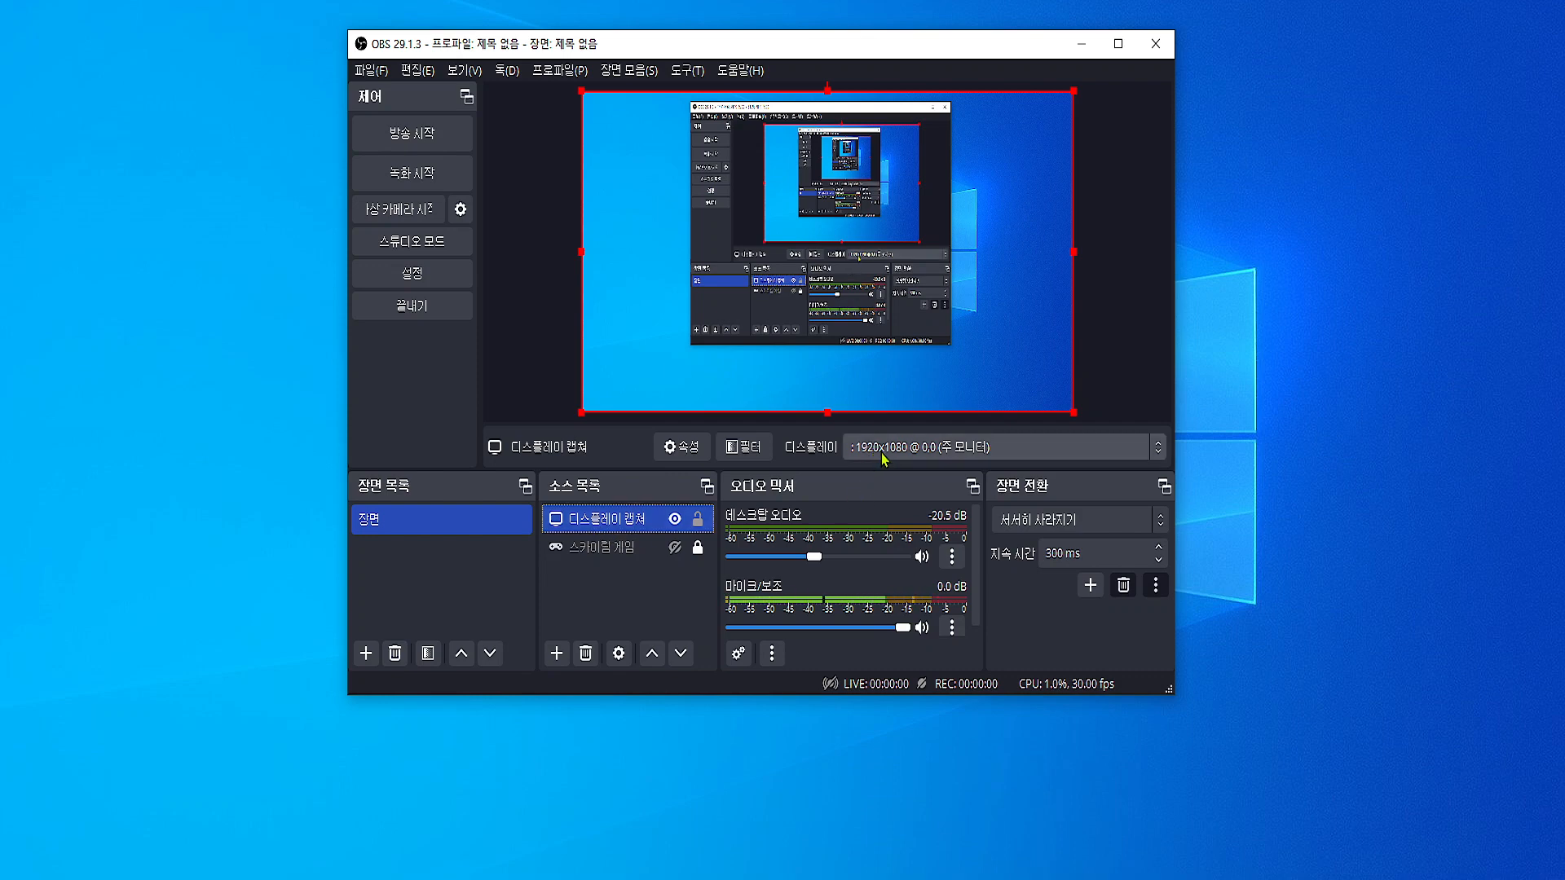
click(924, 450)
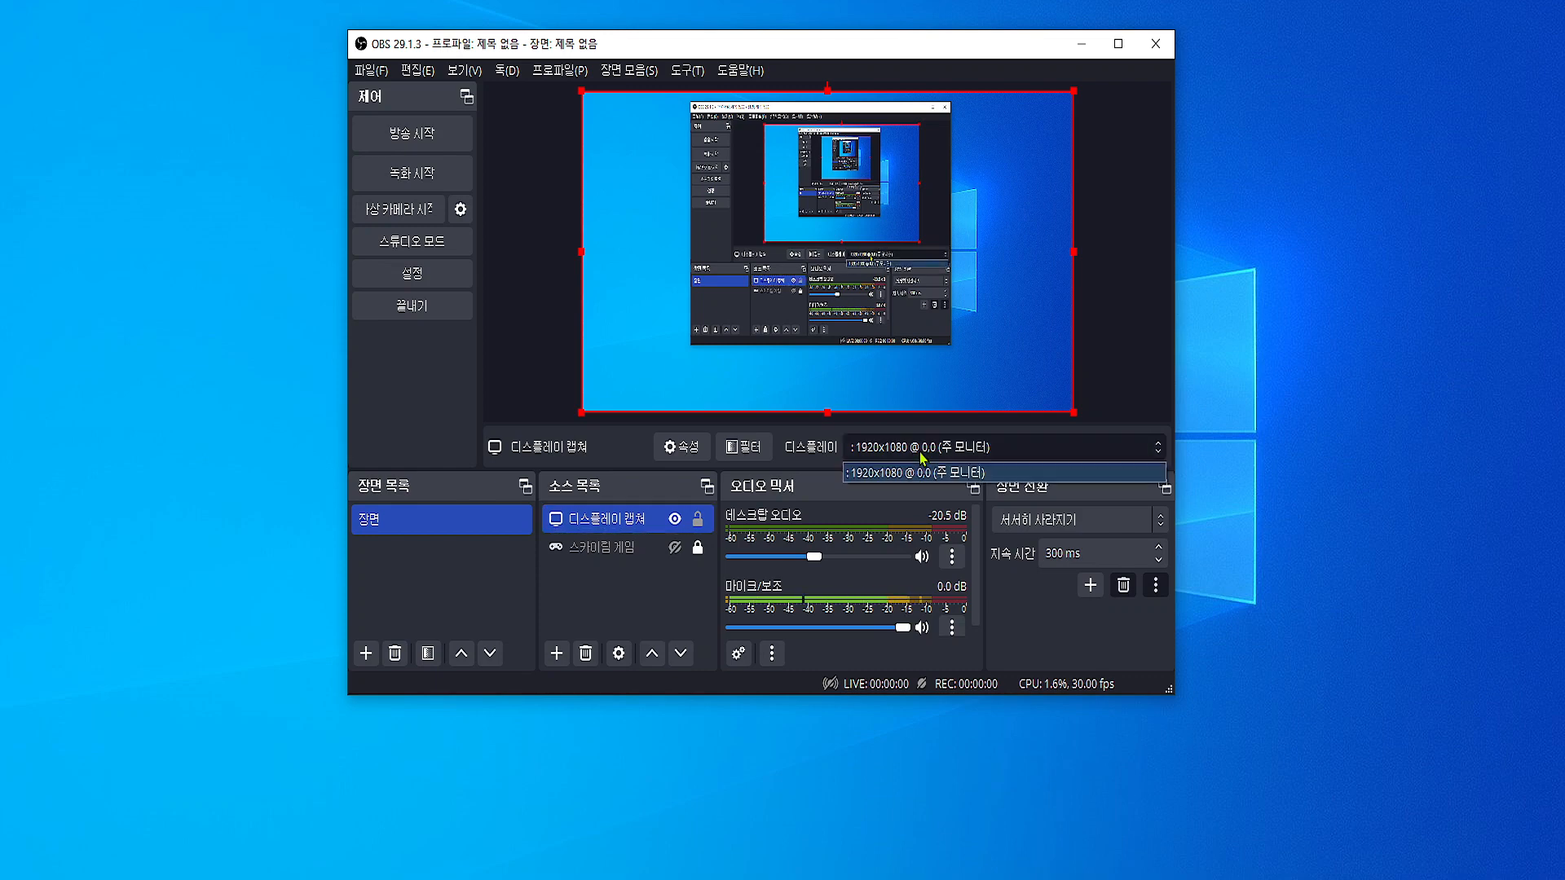
click(923, 472)
- Inspect the properties of the 스카이림 게임 source and close them without changes
click(613, 548)
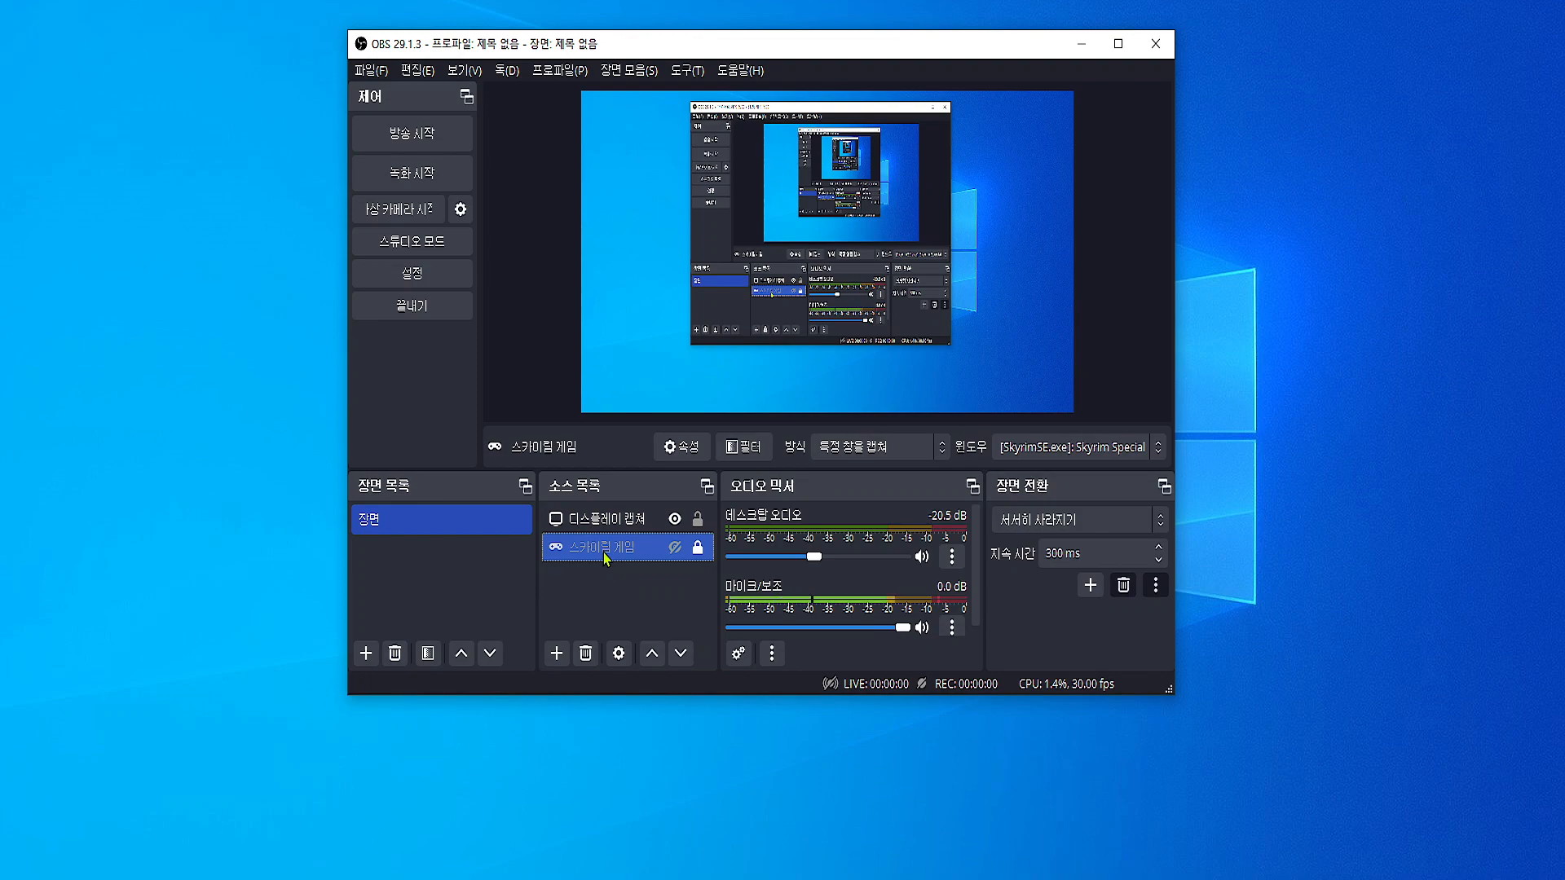
right_click(603, 553)
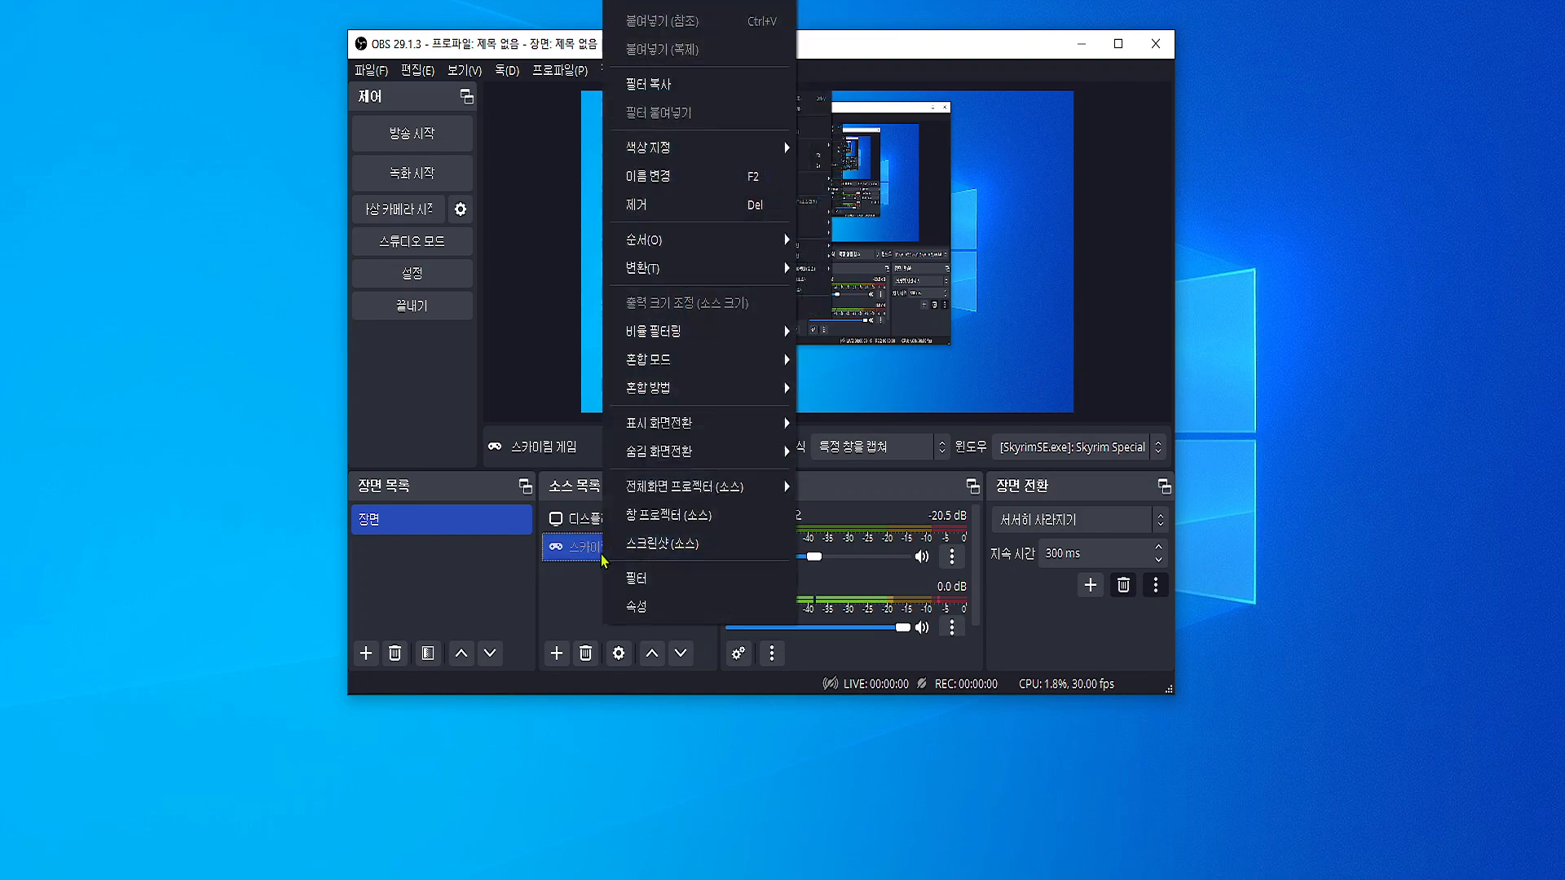
click(693, 601)
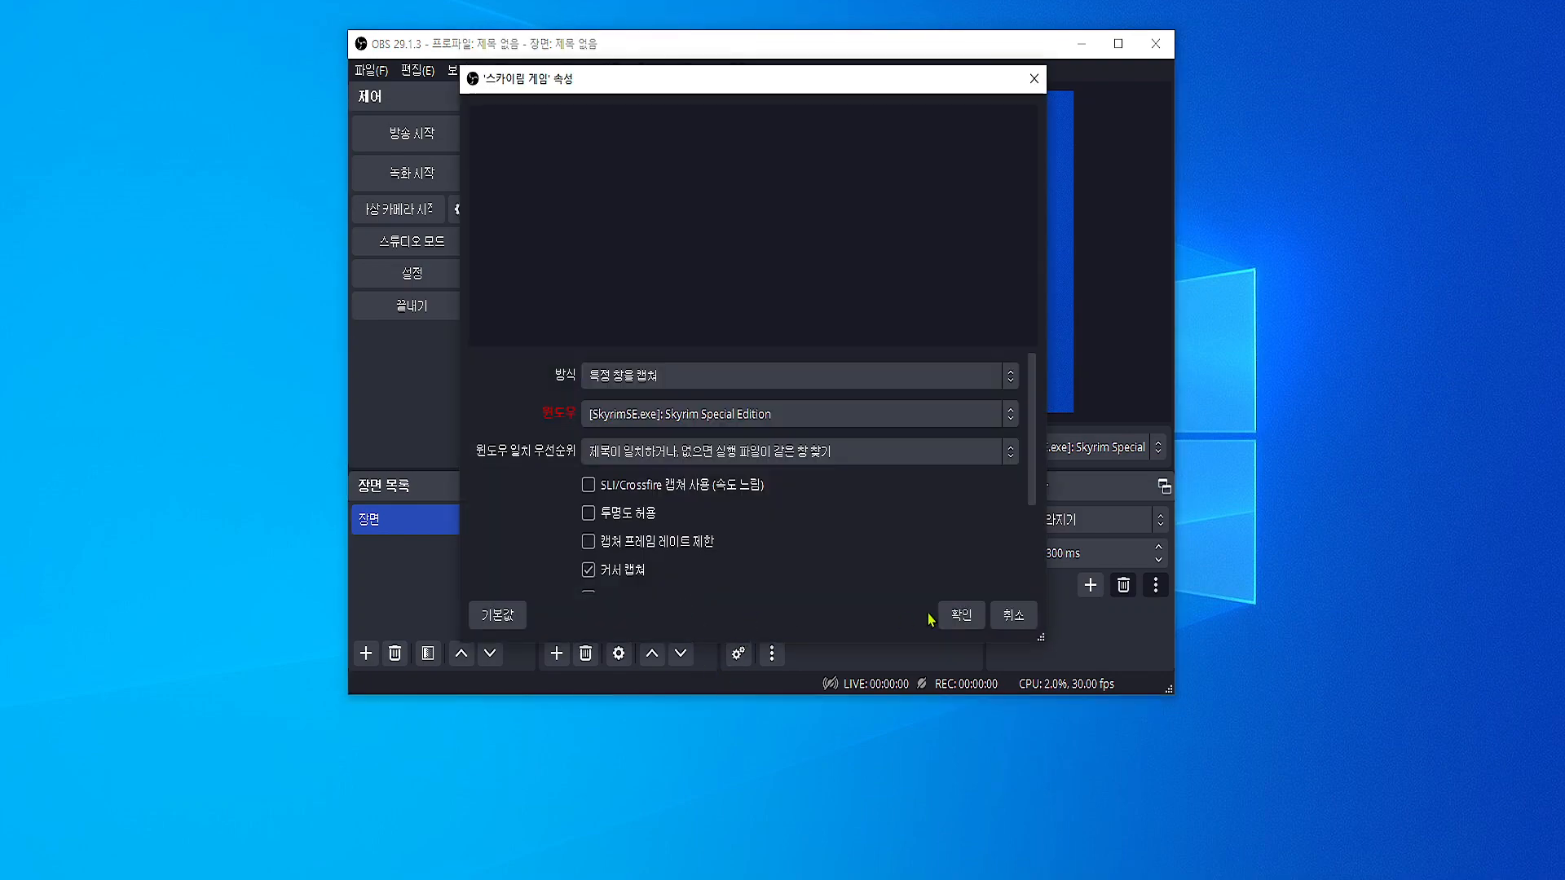
click(1009, 617)
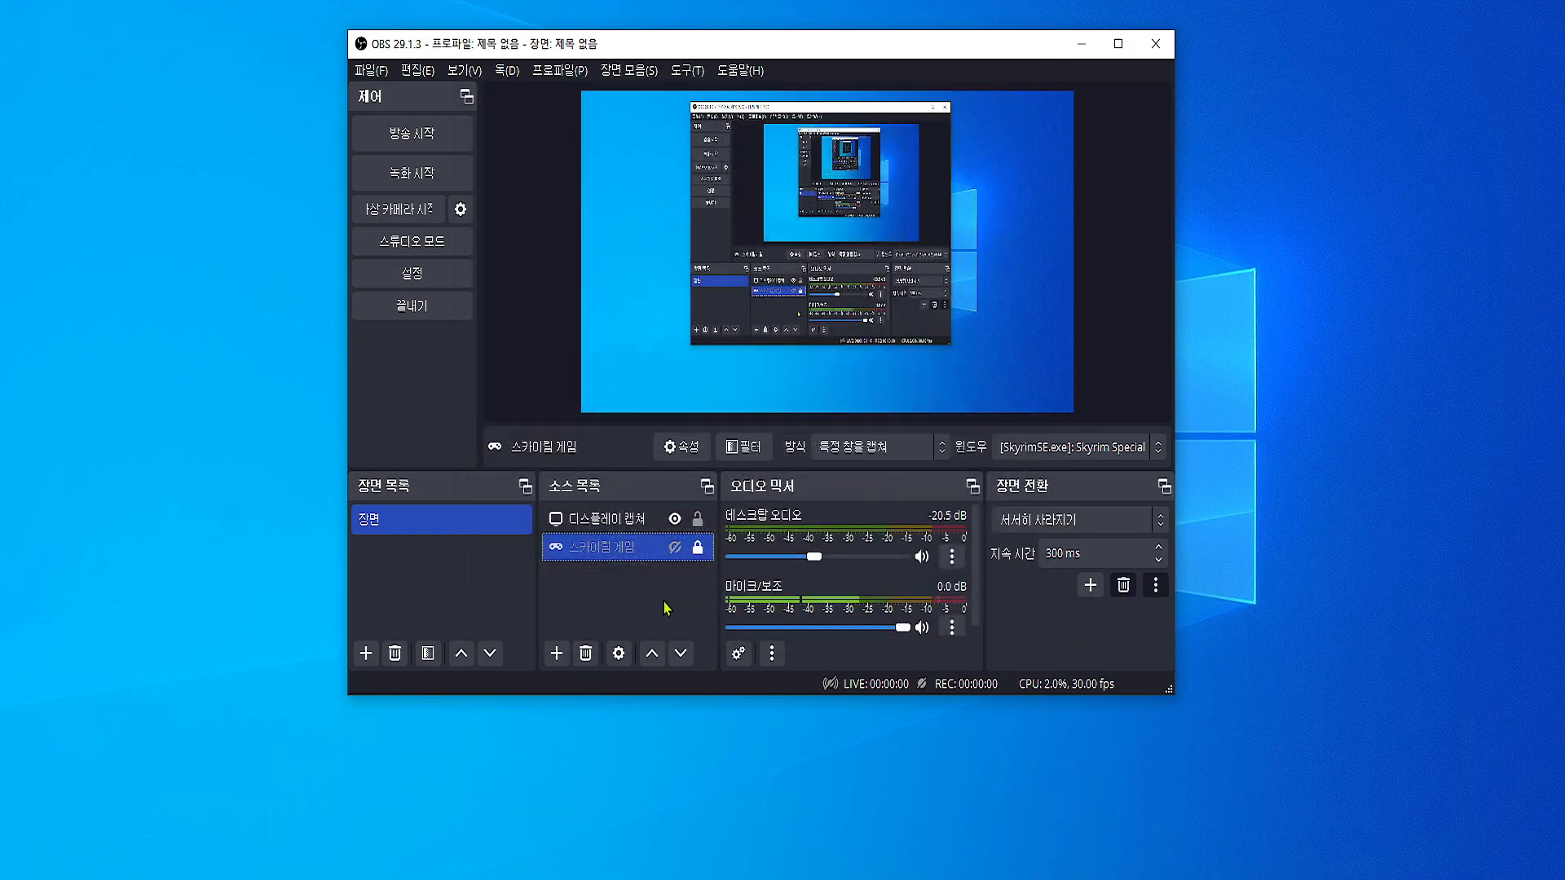
- Examine the resolution of the 크기조절/종횡비 filter on the 스카이림 게임 source, then reselect the 디스플레이 캡쳐 source
right_click(621, 553)
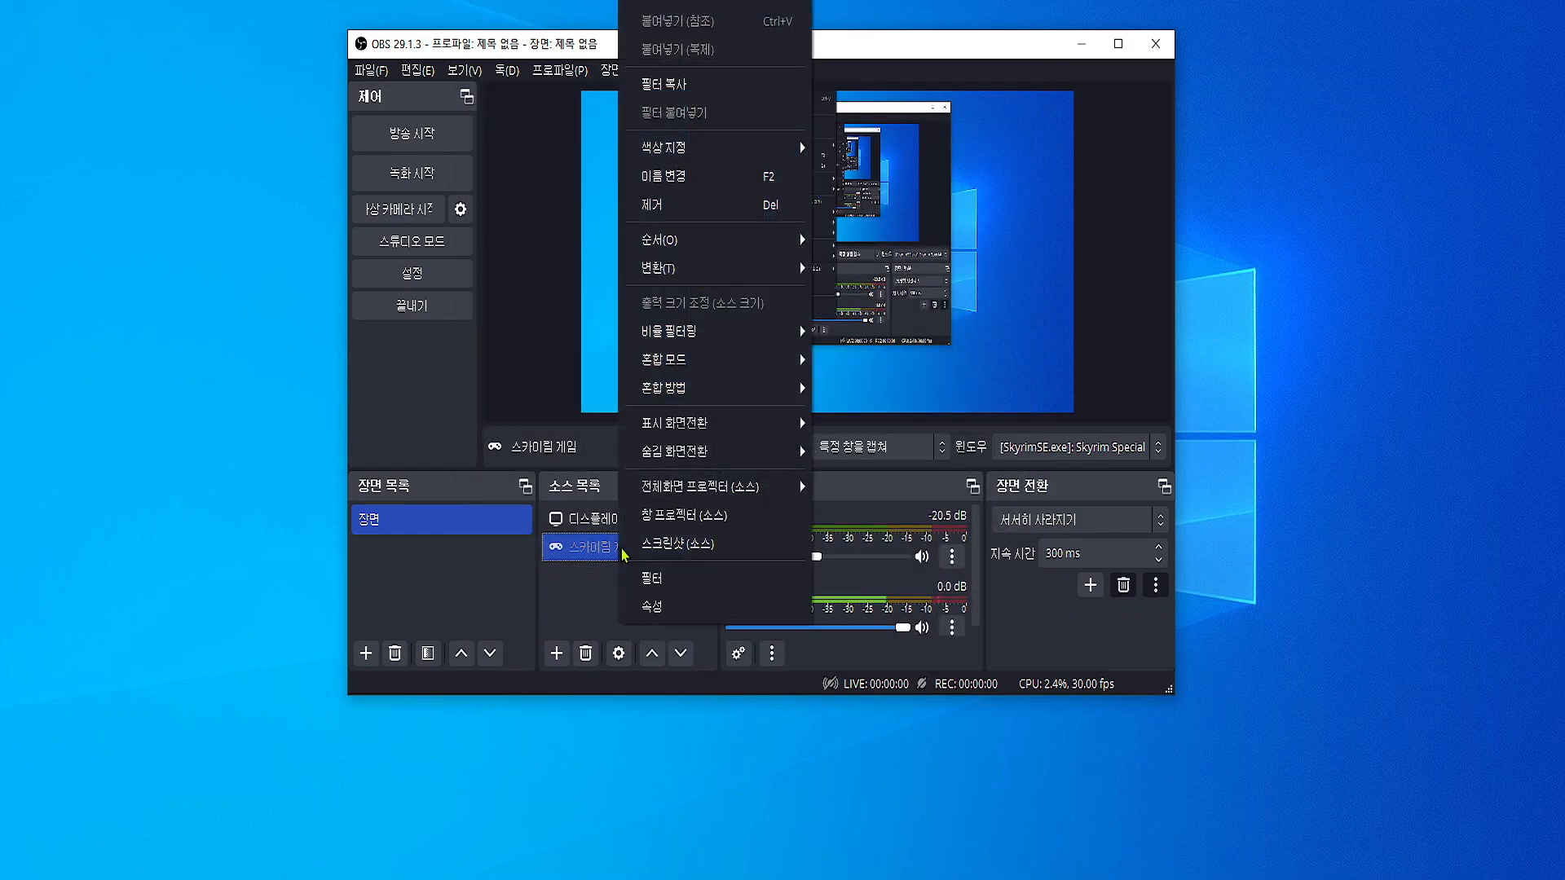
click(677, 587)
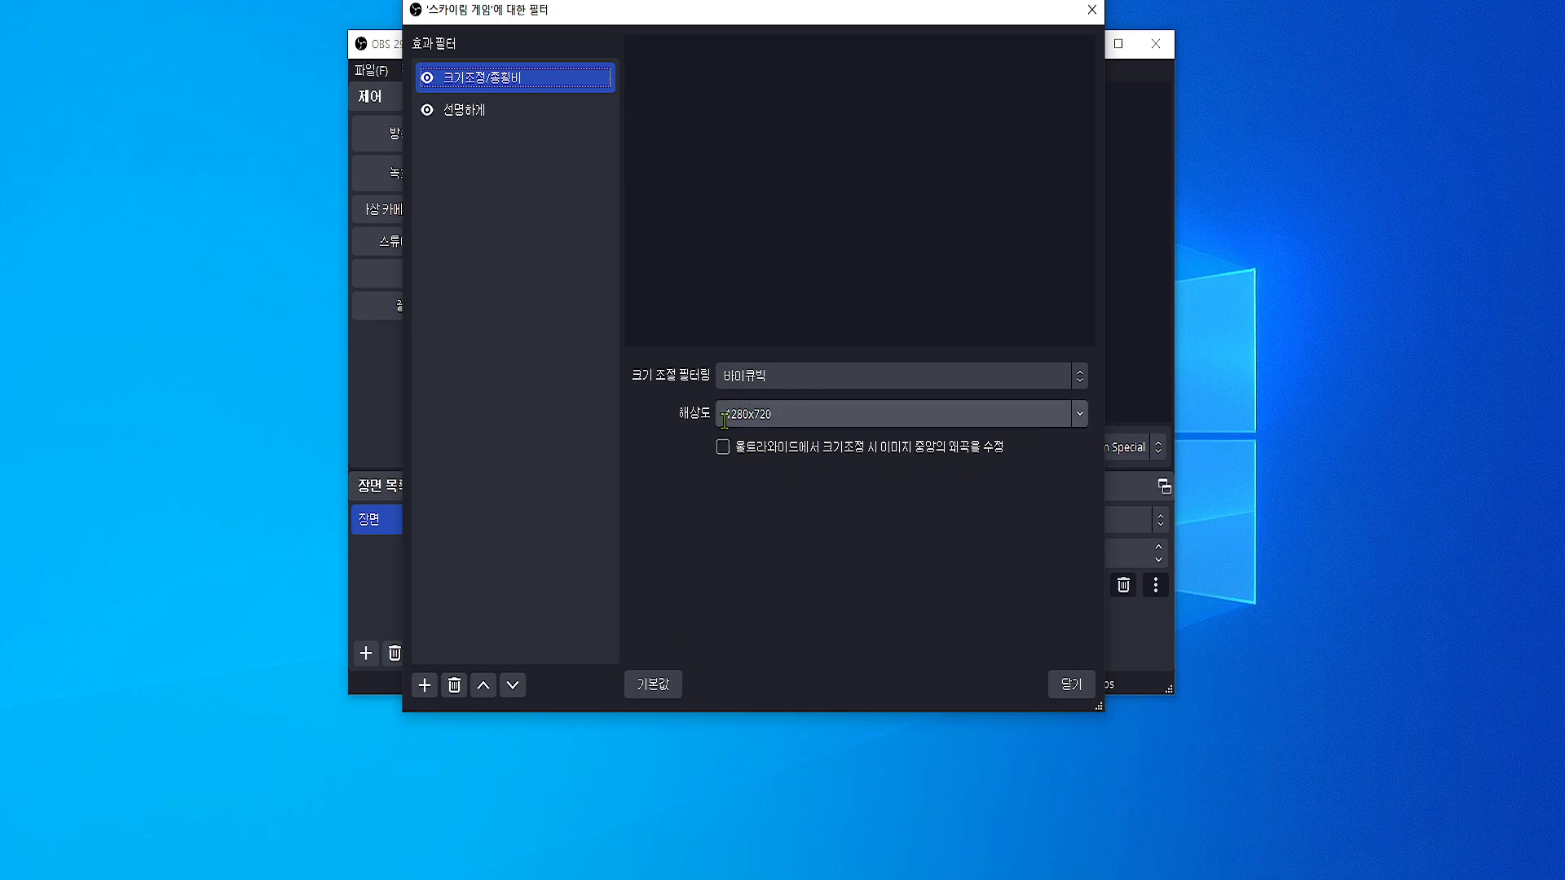
double_click(790, 417)
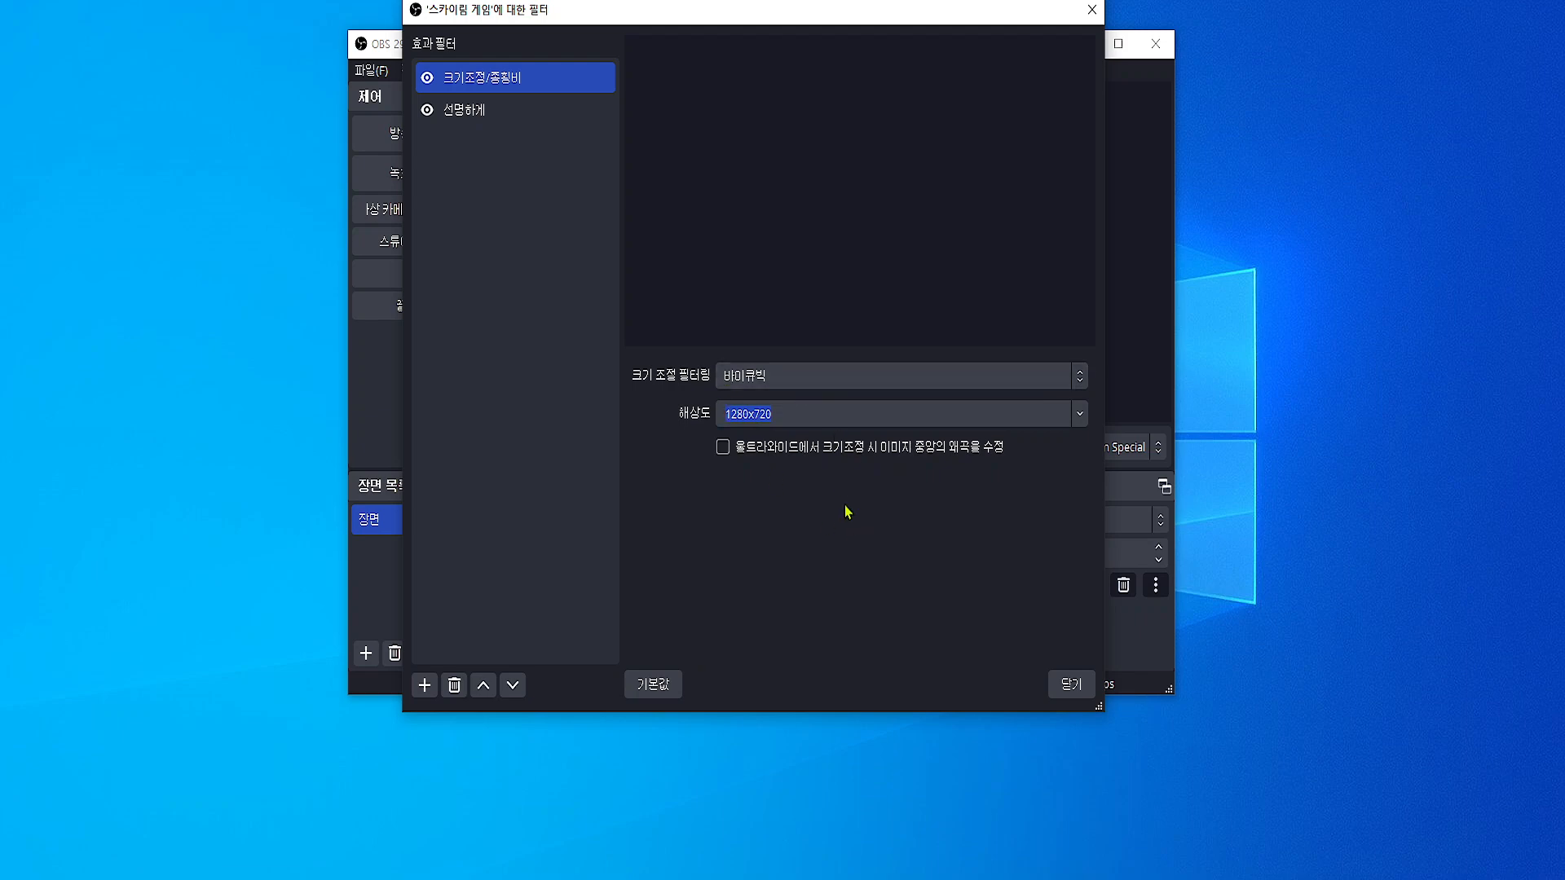
click(1071, 684)
click(629, 526)
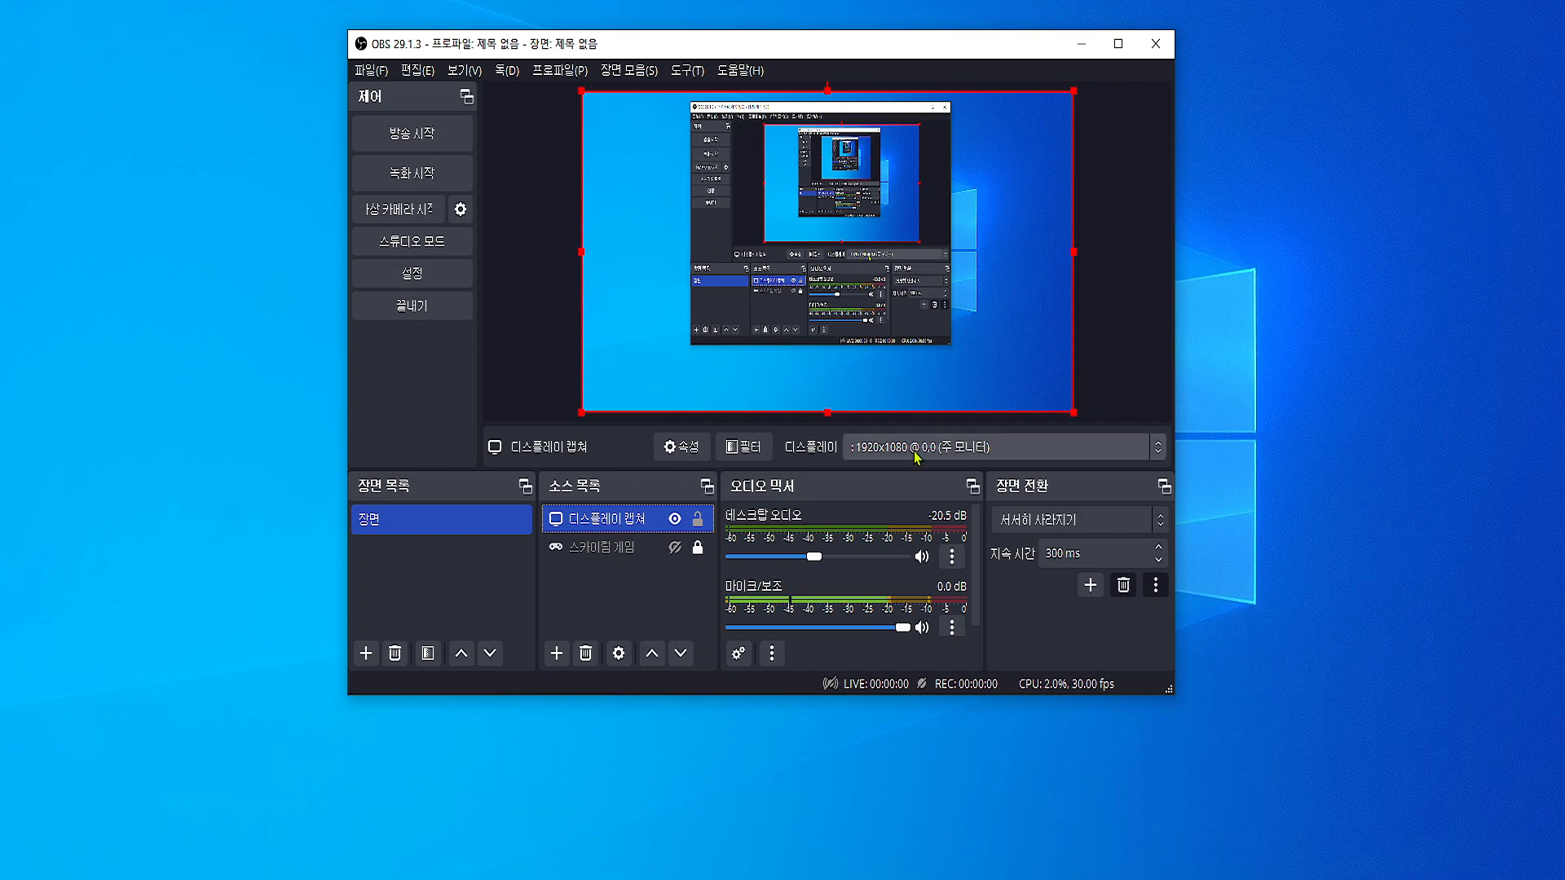
- Recheck the width and height in the 스카이림 게임 source's 크기조절/종횡비 filter, close the filters and leave no source selected
click(647, 551)
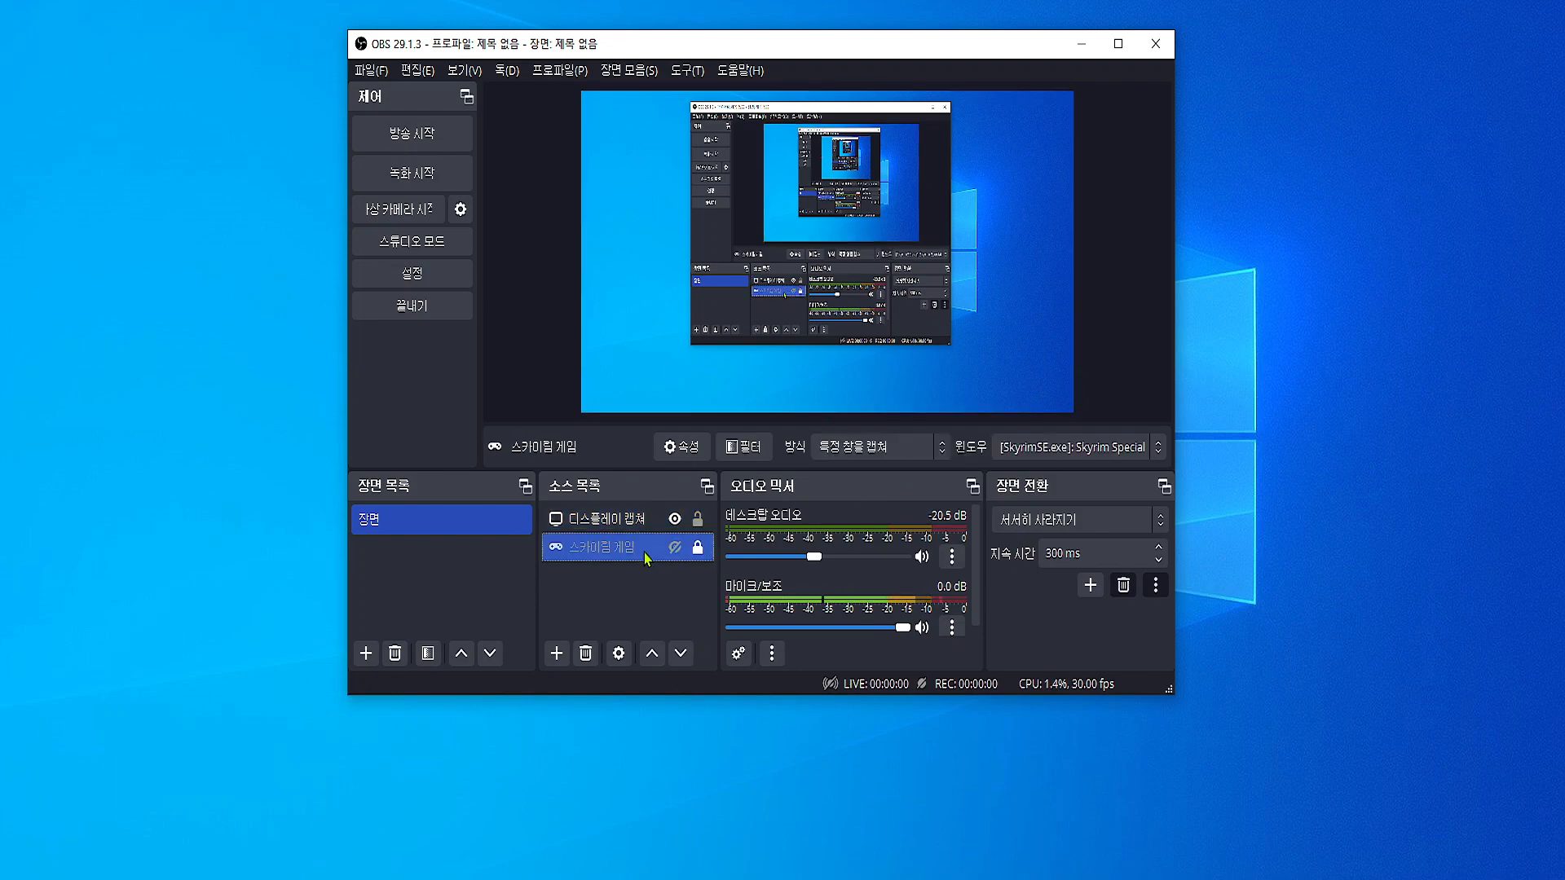
right_click(644, 553)
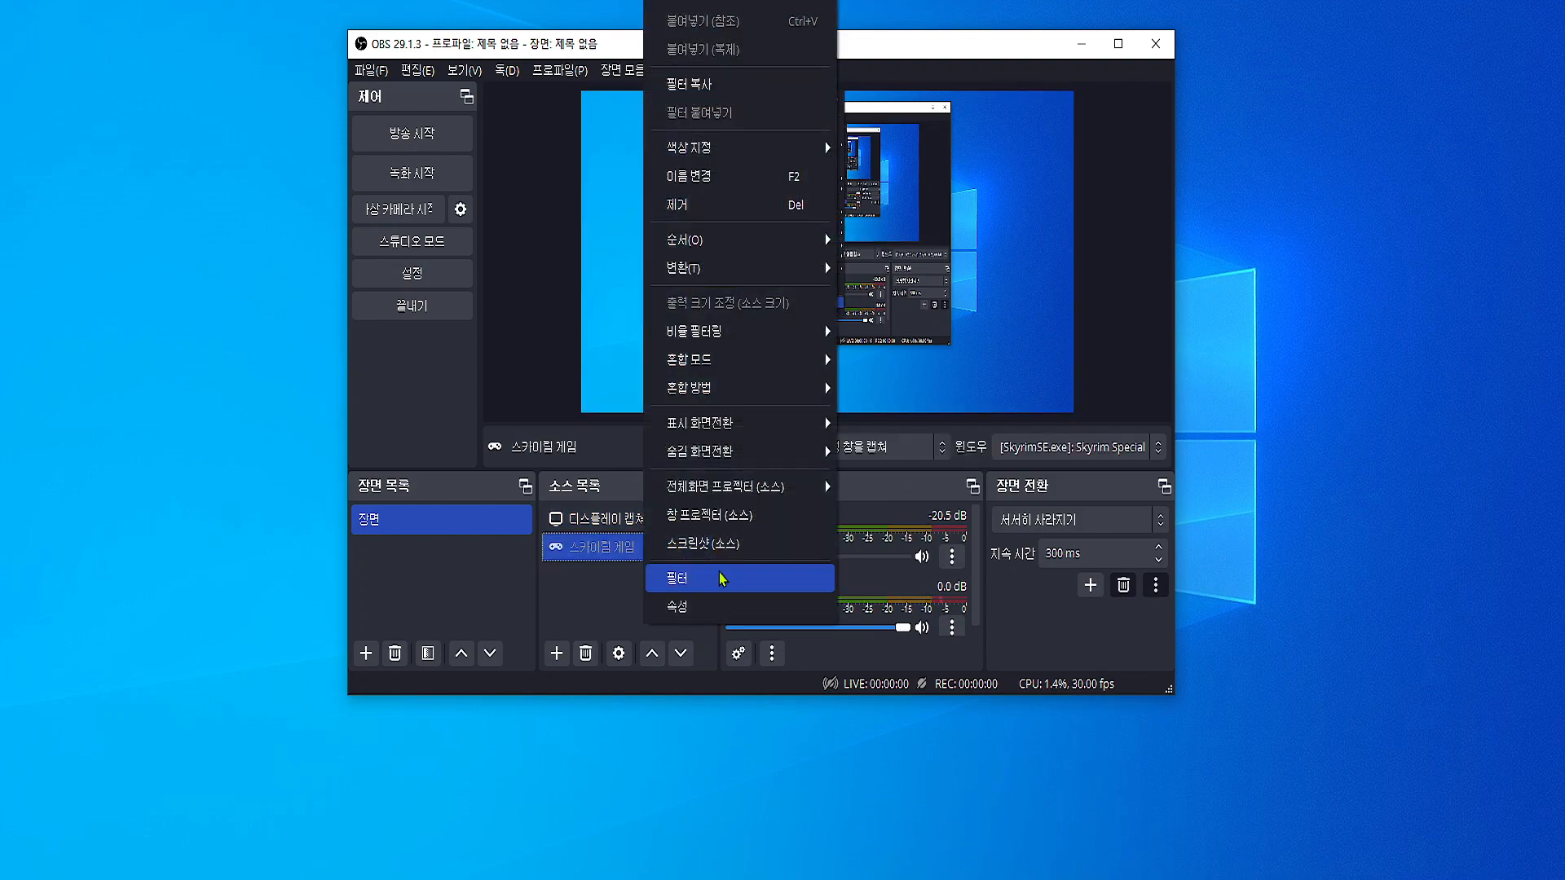
click(722, 577)
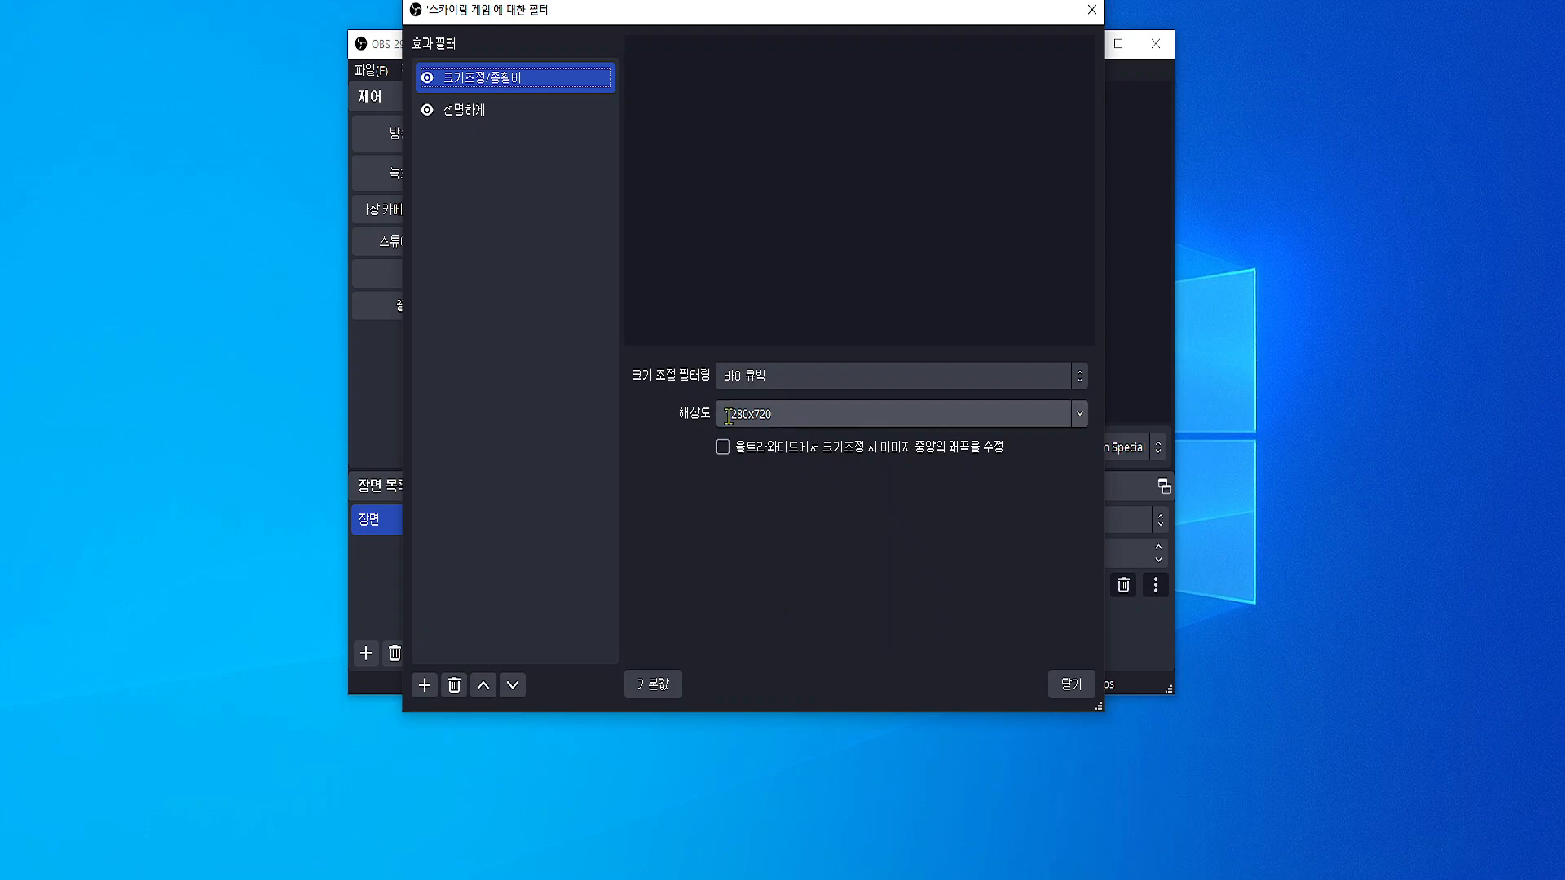
click(729, 416)
drag(781, 414, 751, 415)
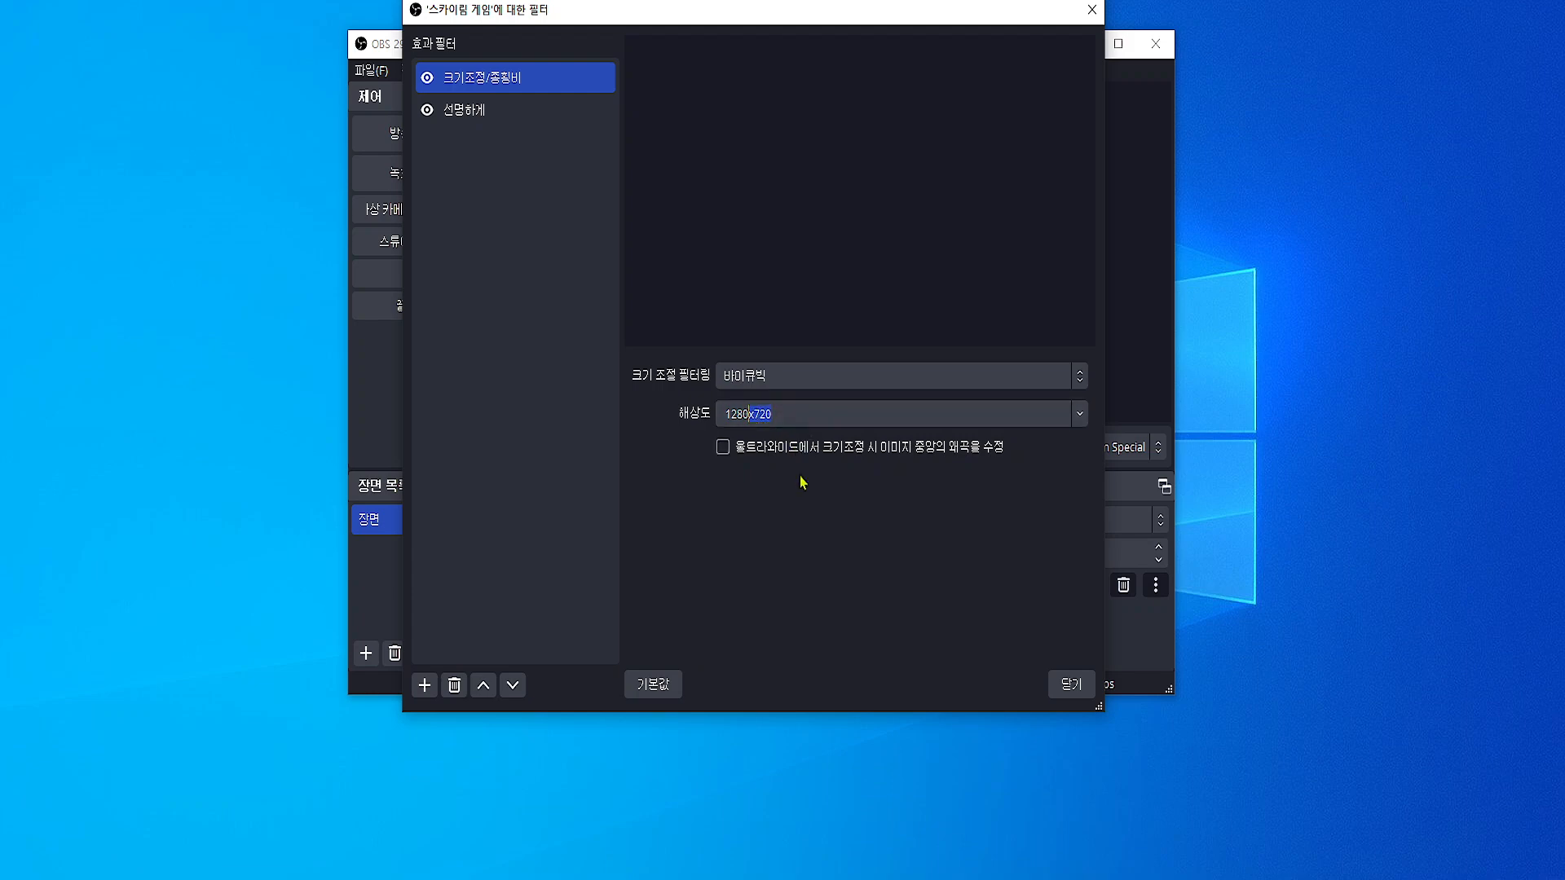
click(1082, 686)
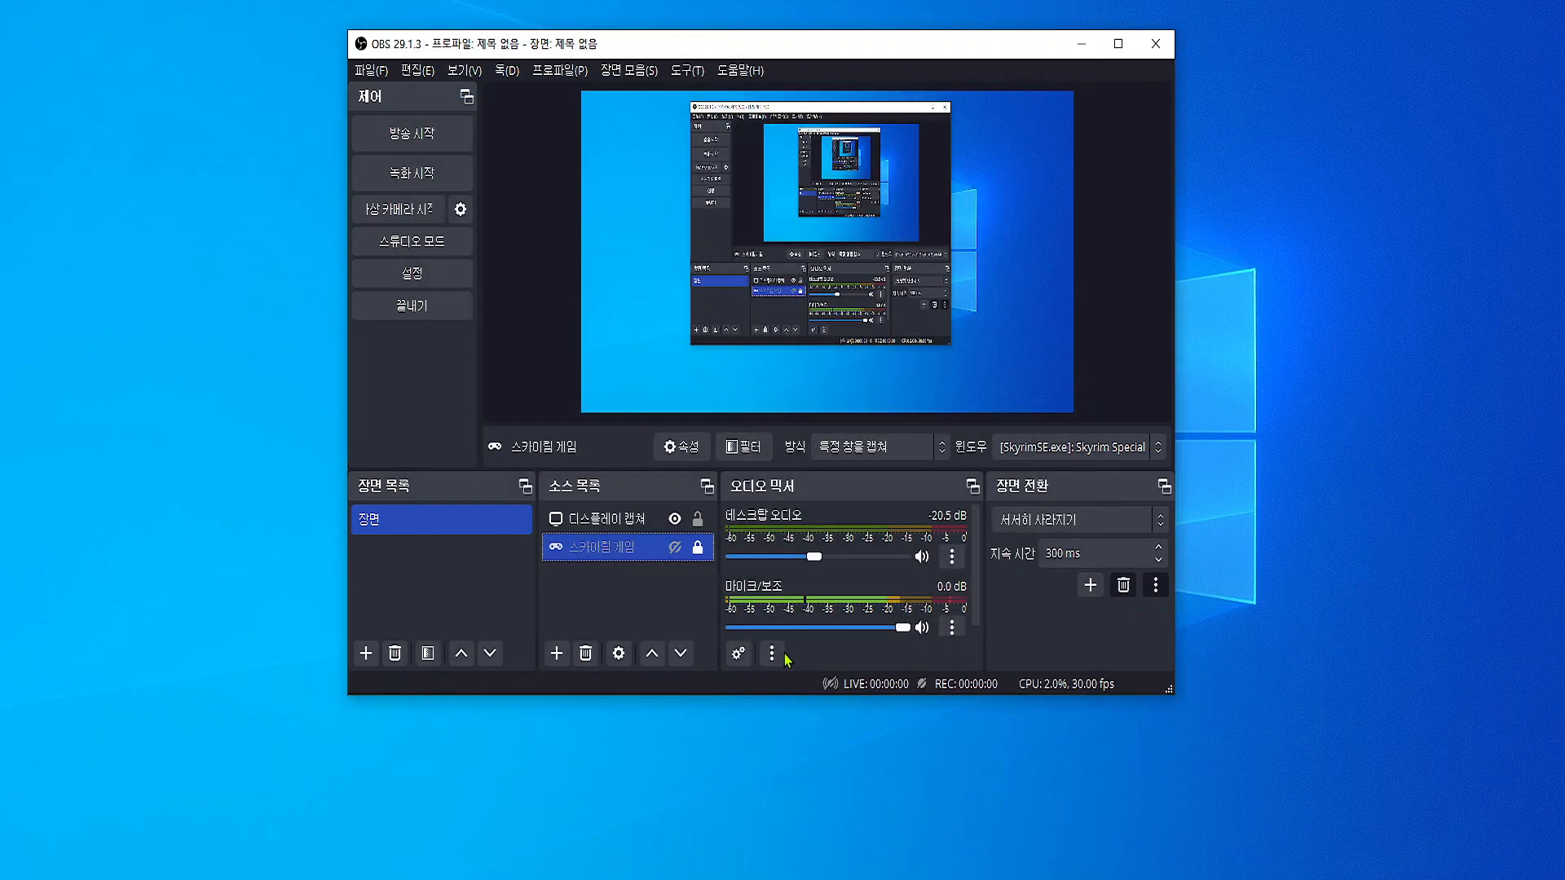
click(613, 526)
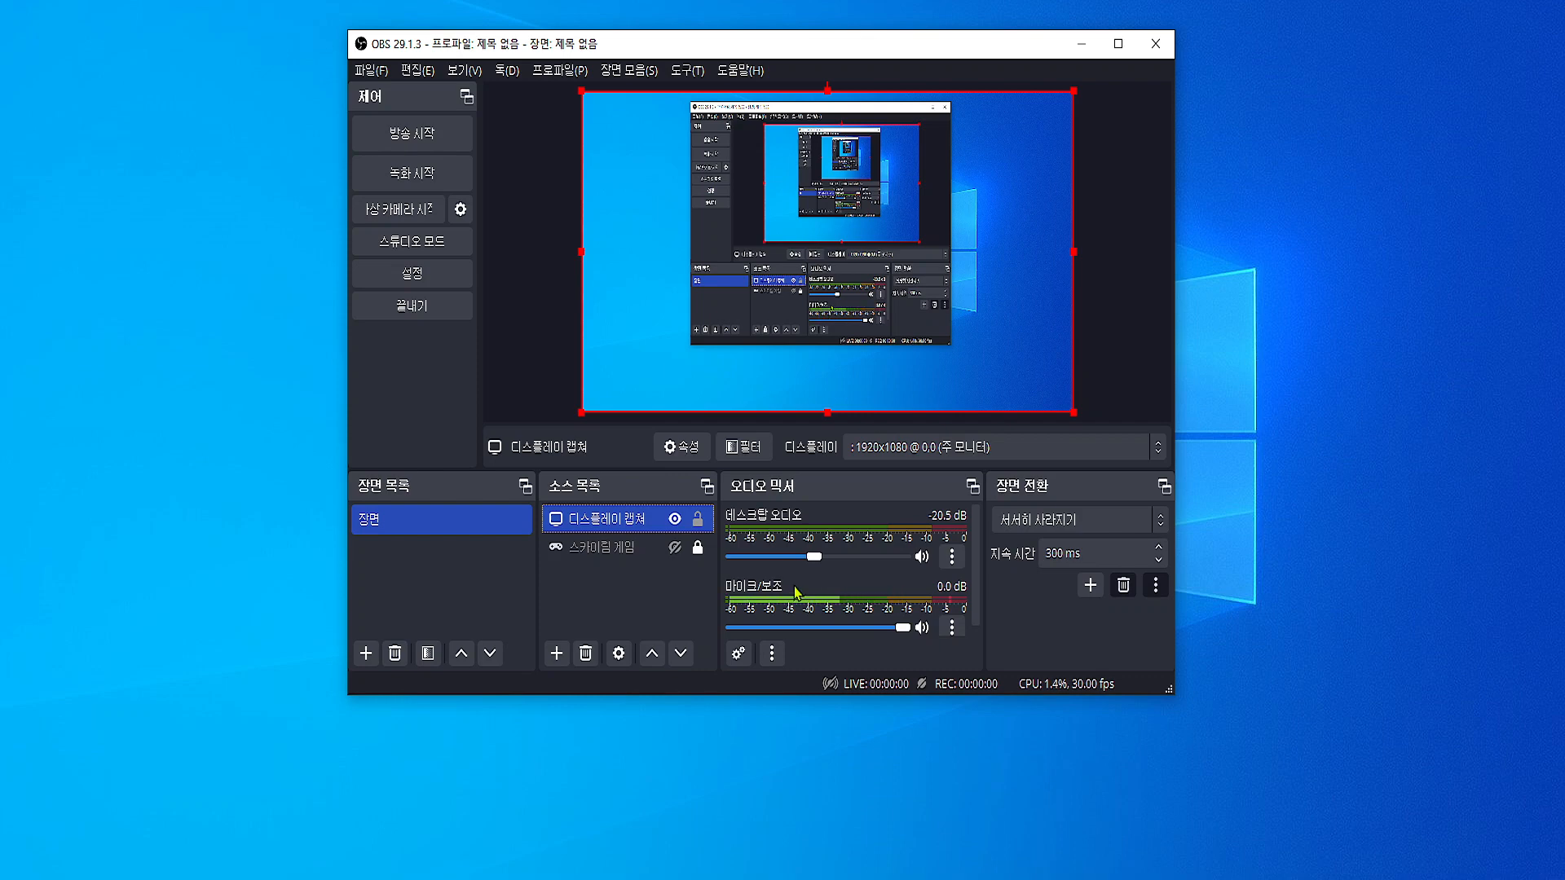
click(618, 613)
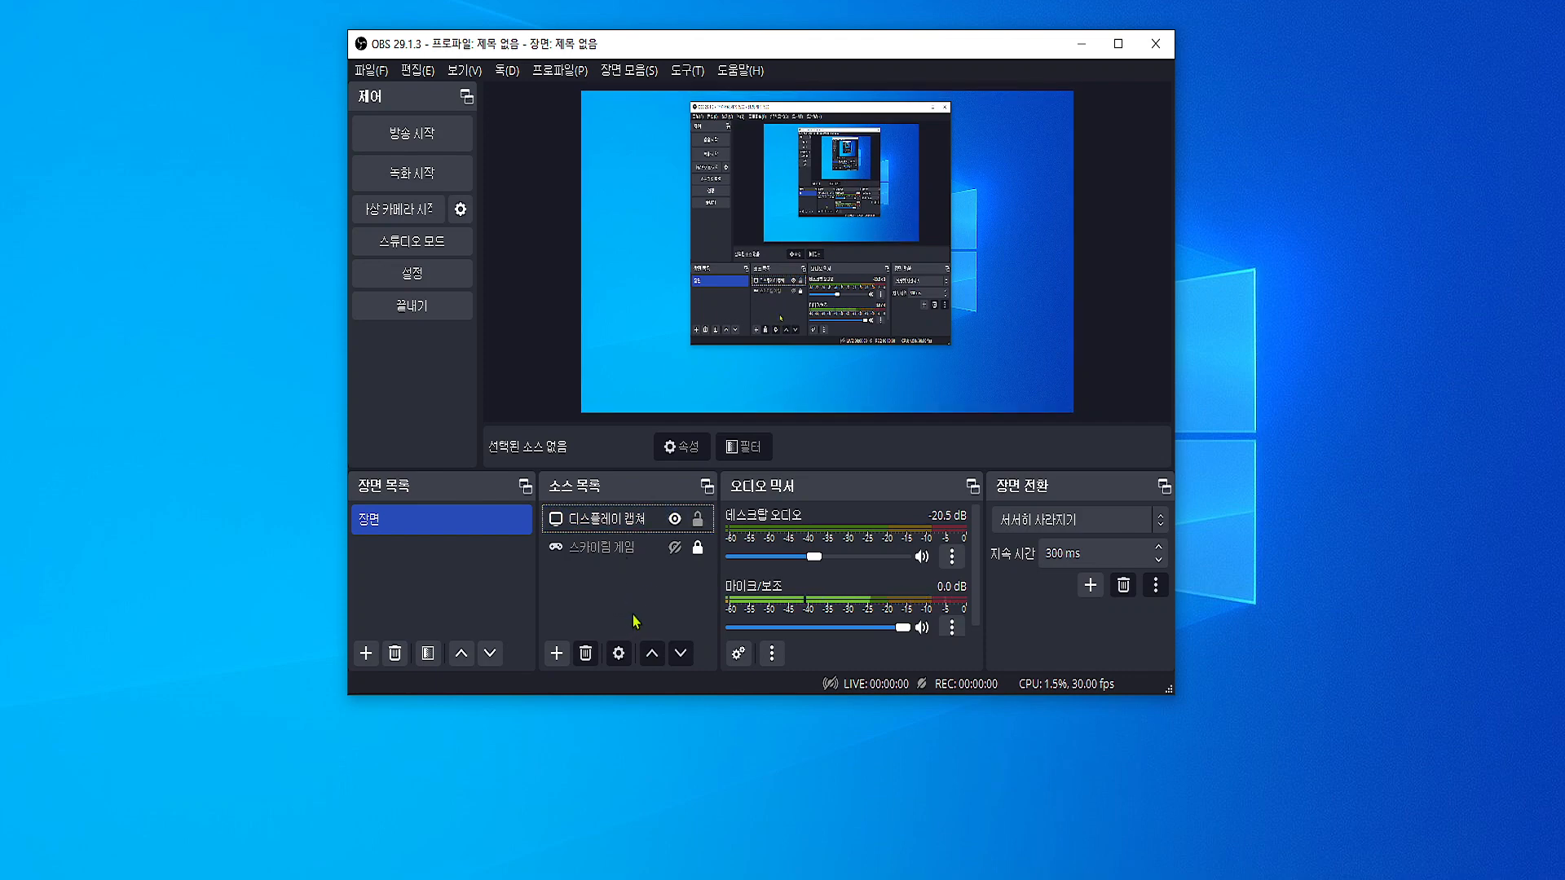
- Add a new 디스플레이 캡쳐 source named 예제 to the scene
right_click(640, 615)
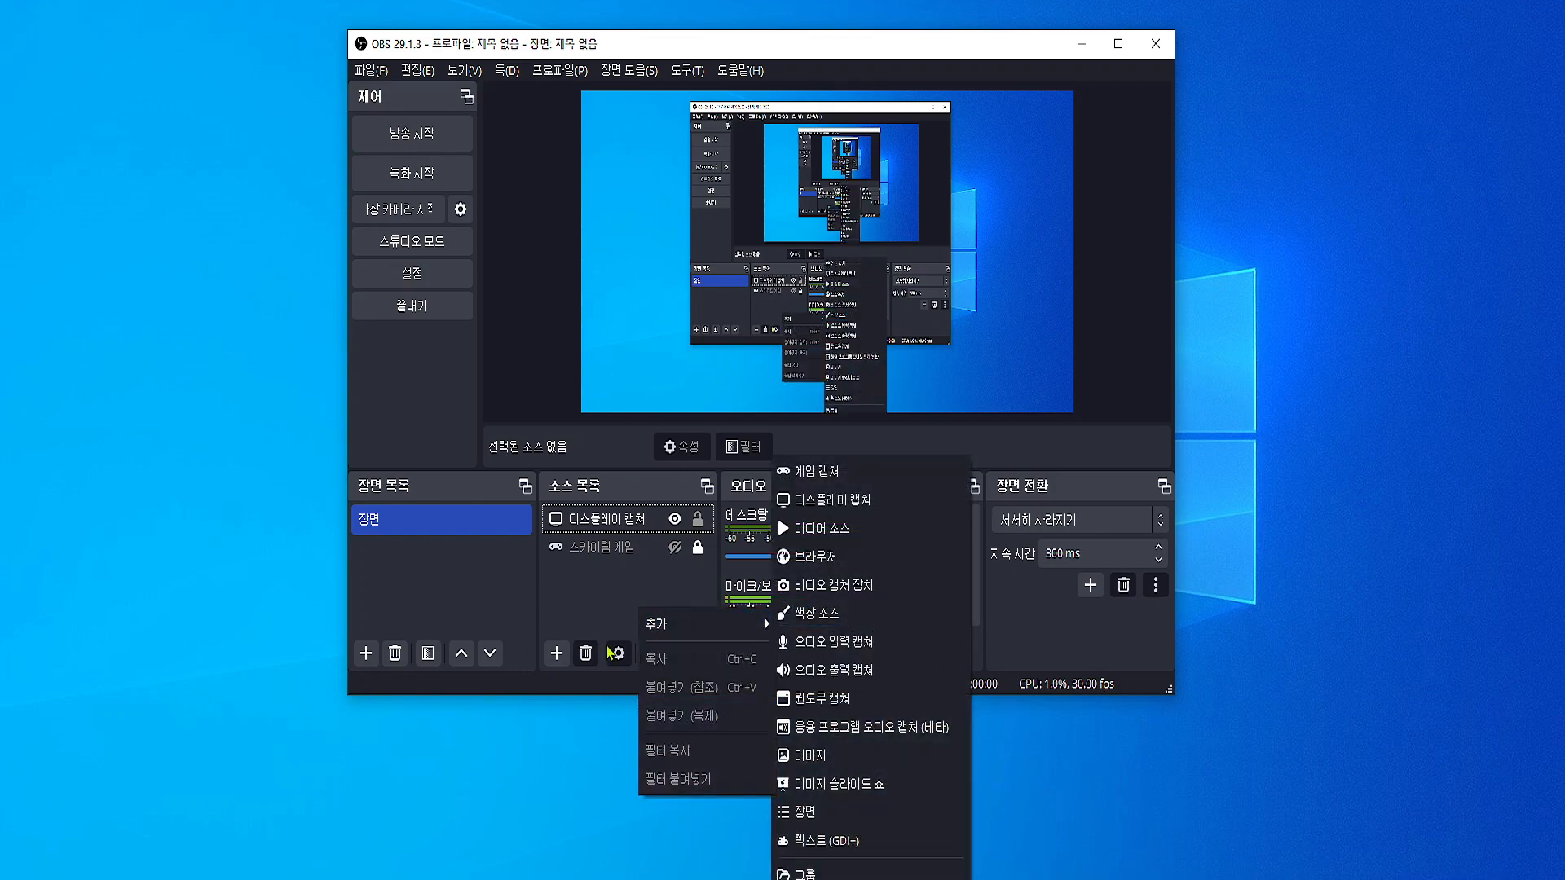
click(848, 244)
right_click(844, 237)
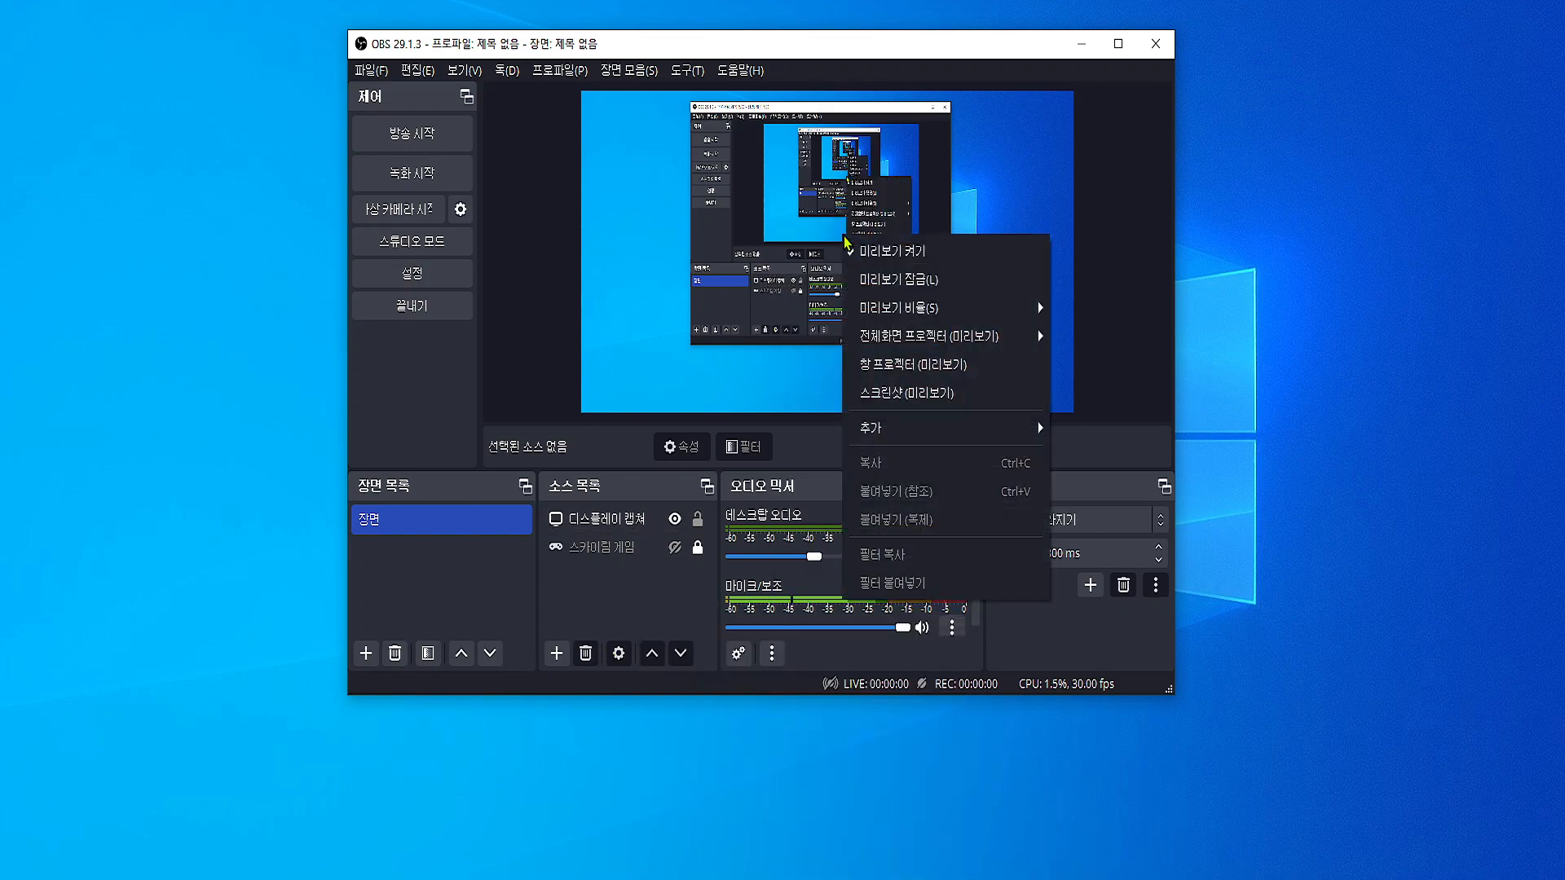
mouse_move(929, 429)
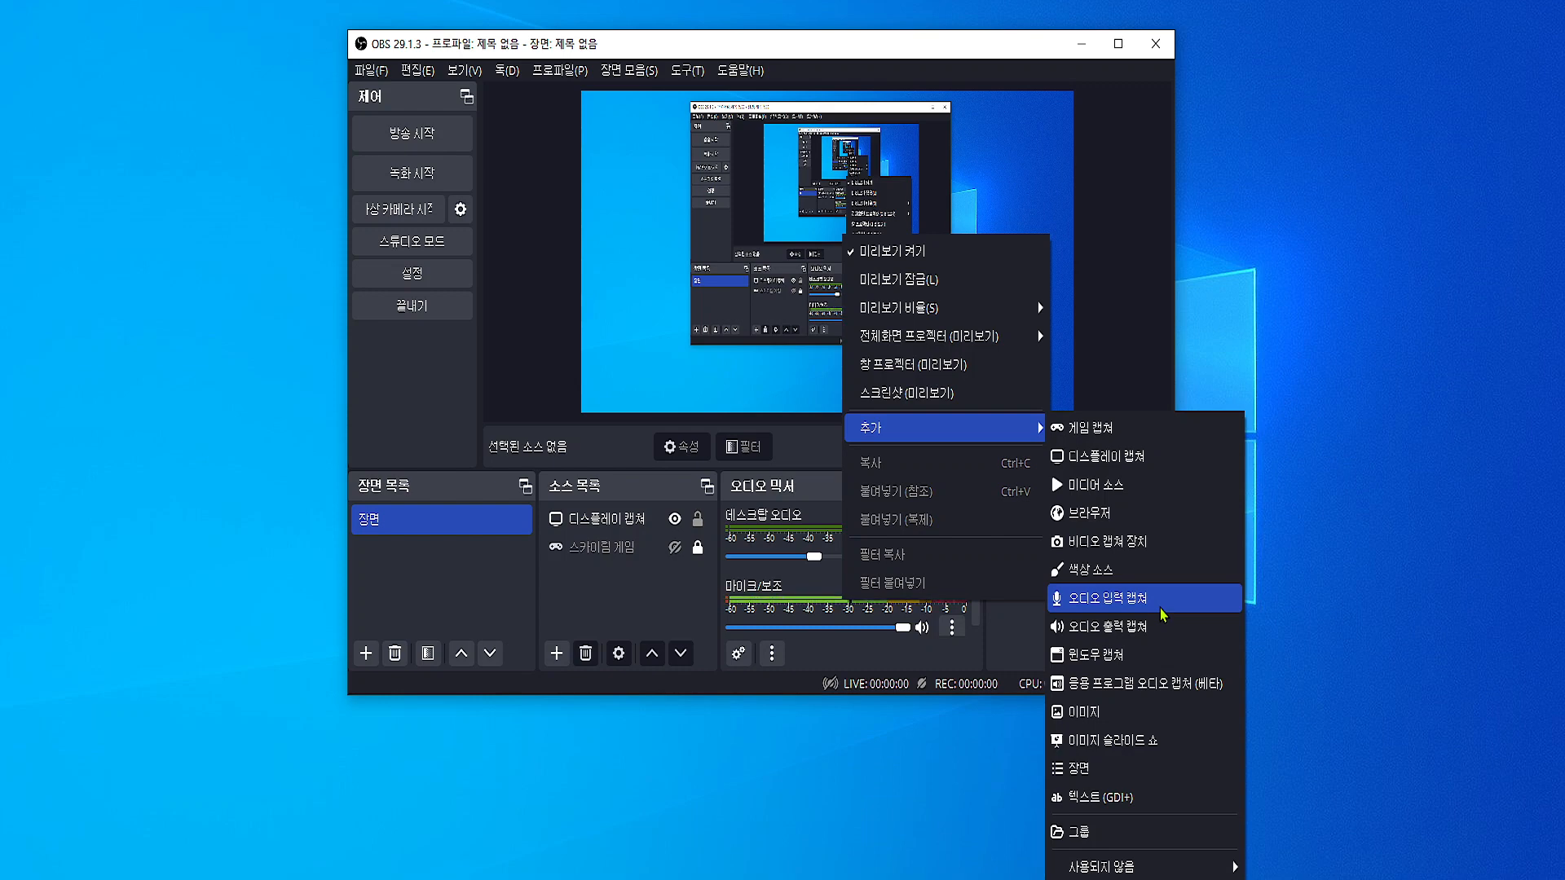
click(1165, 466)
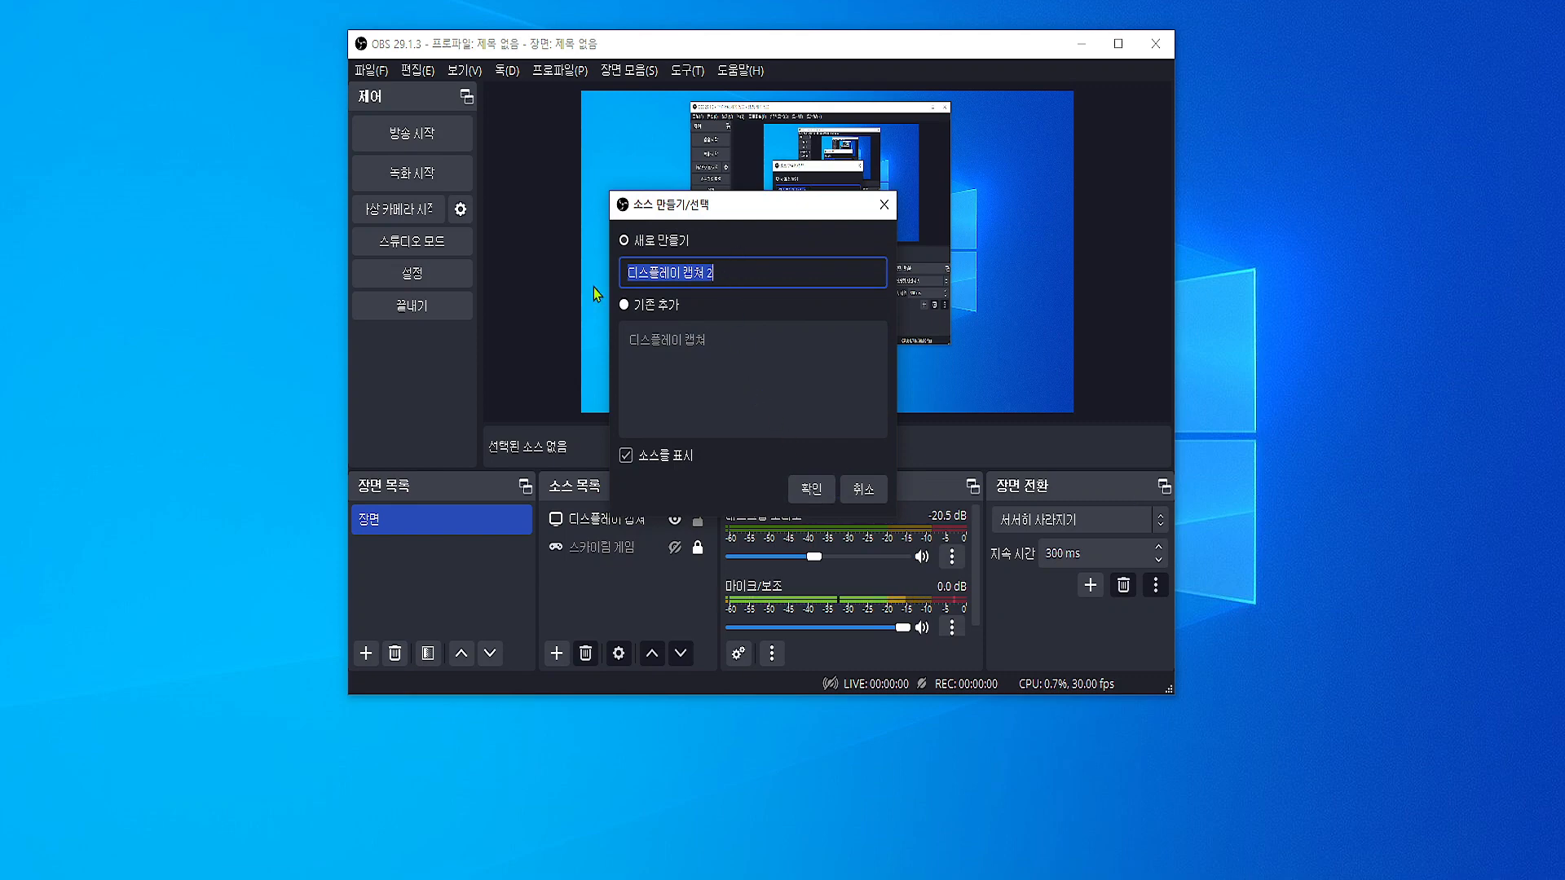
click(749, 282)
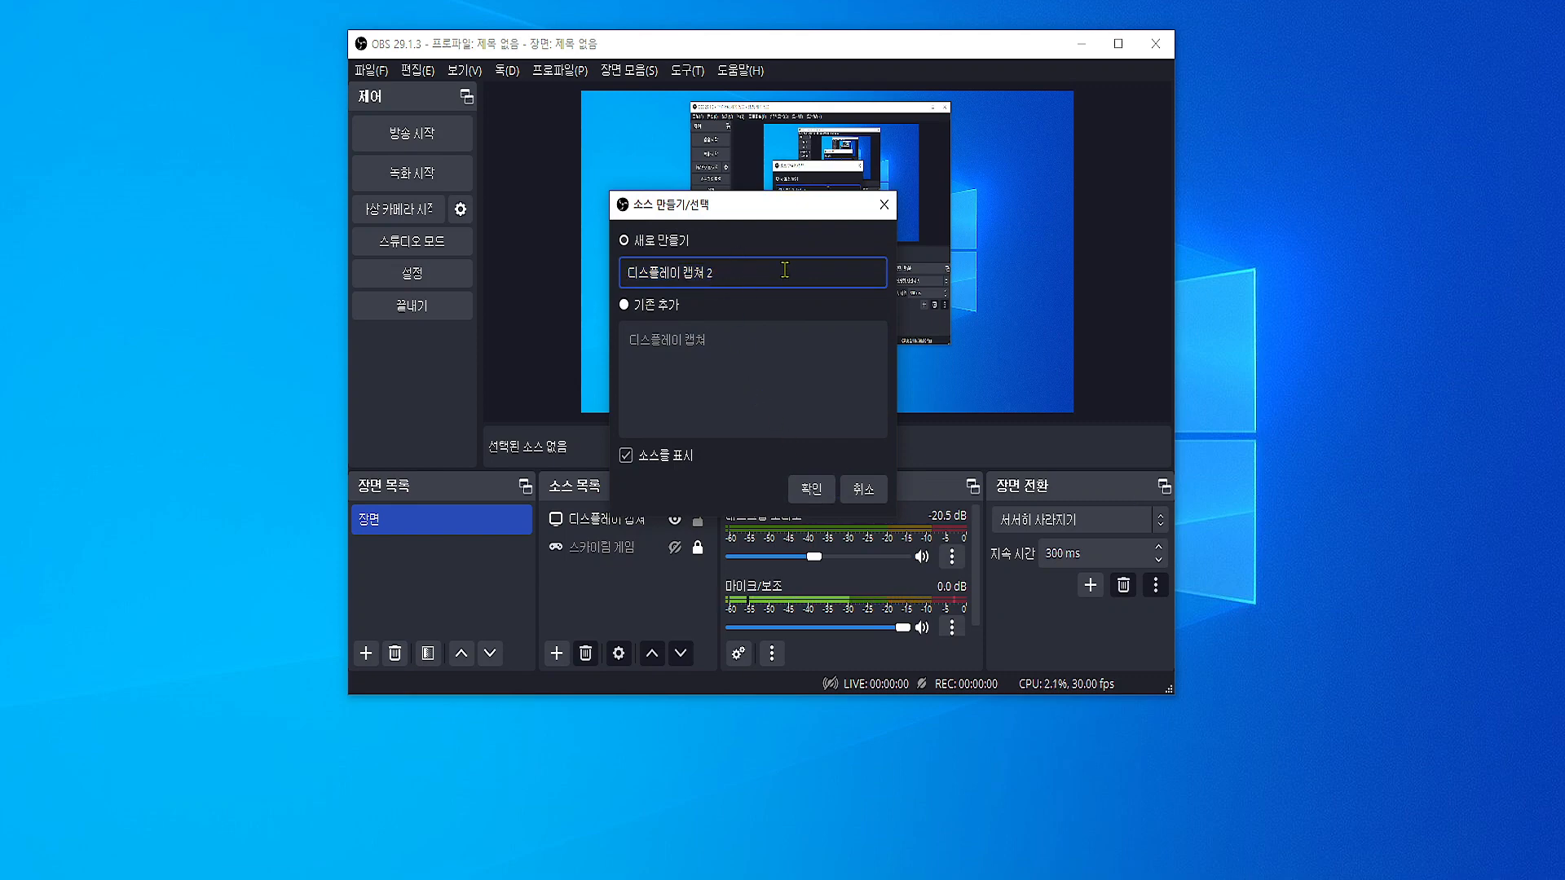
key(BackSpace)
key(BackSpace)
key(BackSpace)
key(BackSpace)
key(BackSpace)
key(BackSpace)
key(BackSpace)
key(BackSpace)
key(BackSpace)
key(BackSpace)
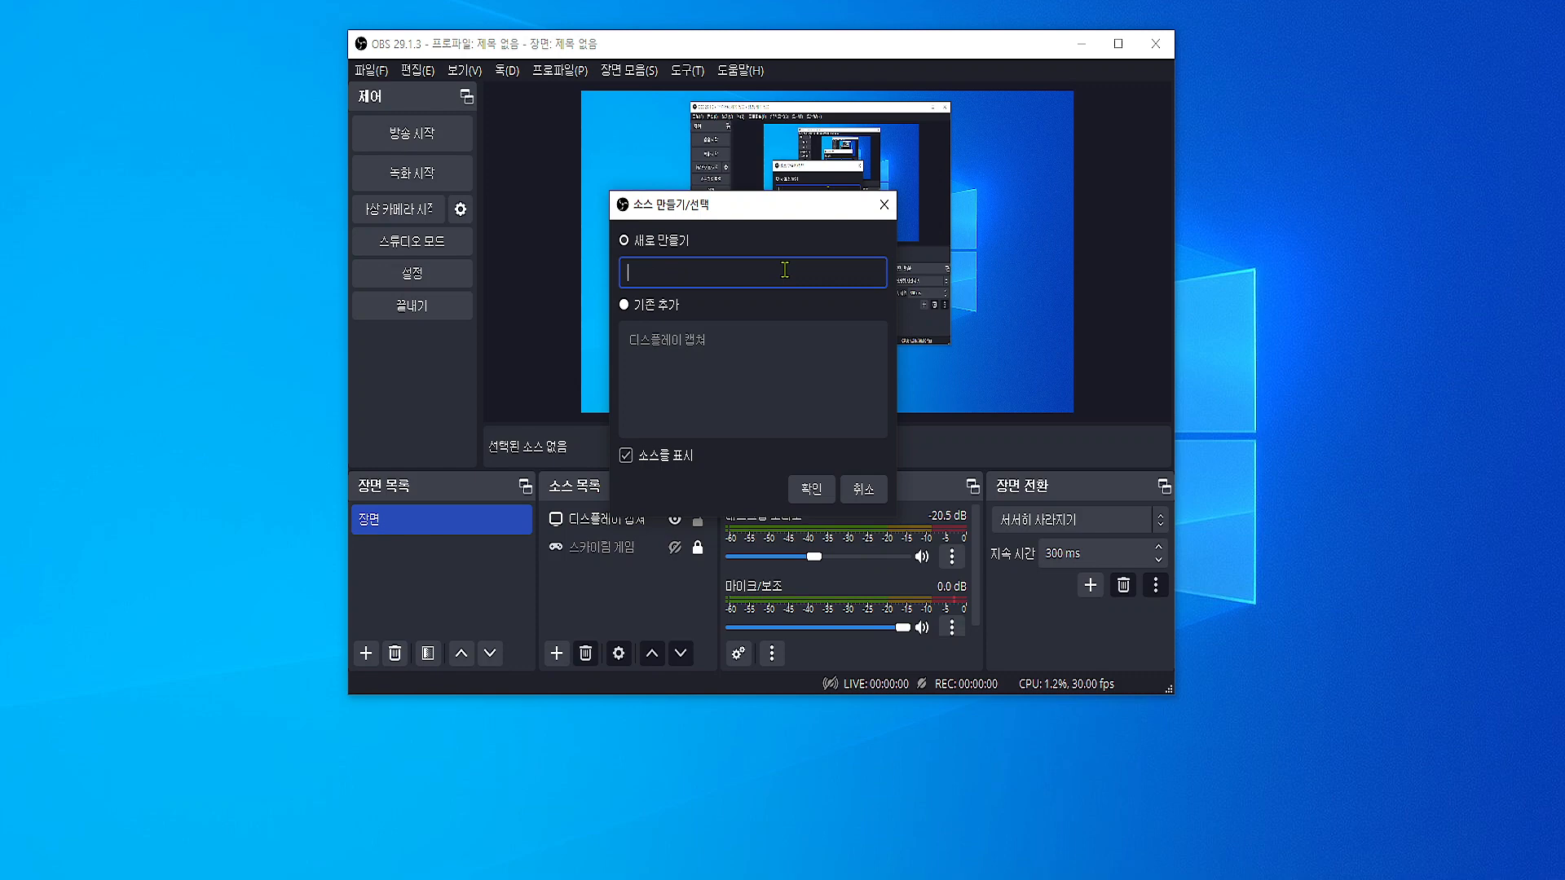
text(gh)
key(BackSpace)
key(BackSpace)
text(예제)
click(811, 489)
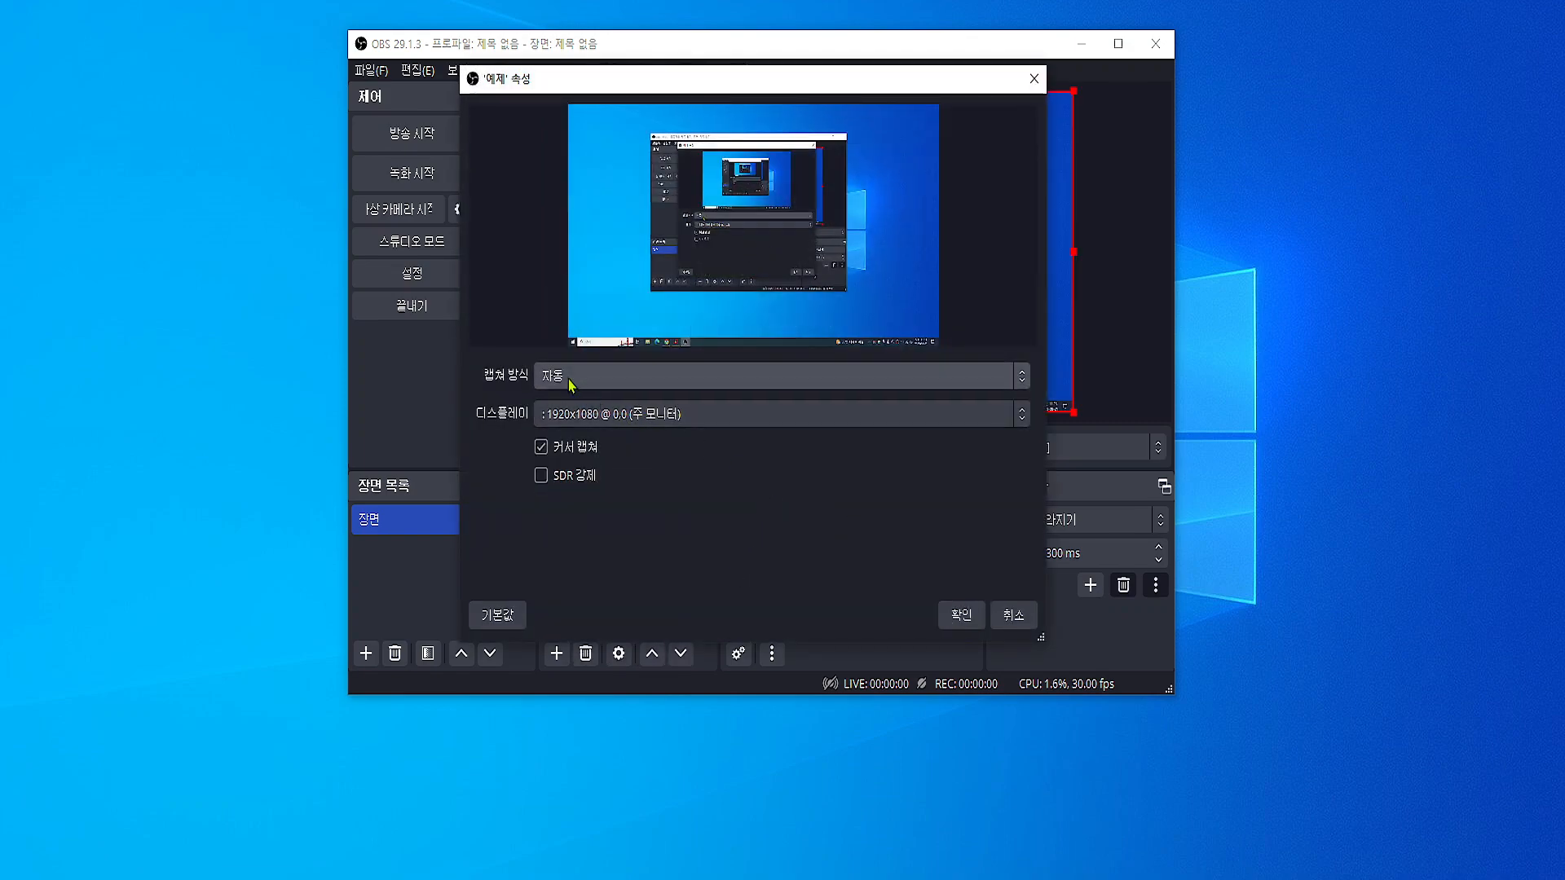
- Set the 예제 source's capture method to Windows 10 (1903 이상), keep the 1920x1080 primary monitor as its display, and confirm
click(592, 381)
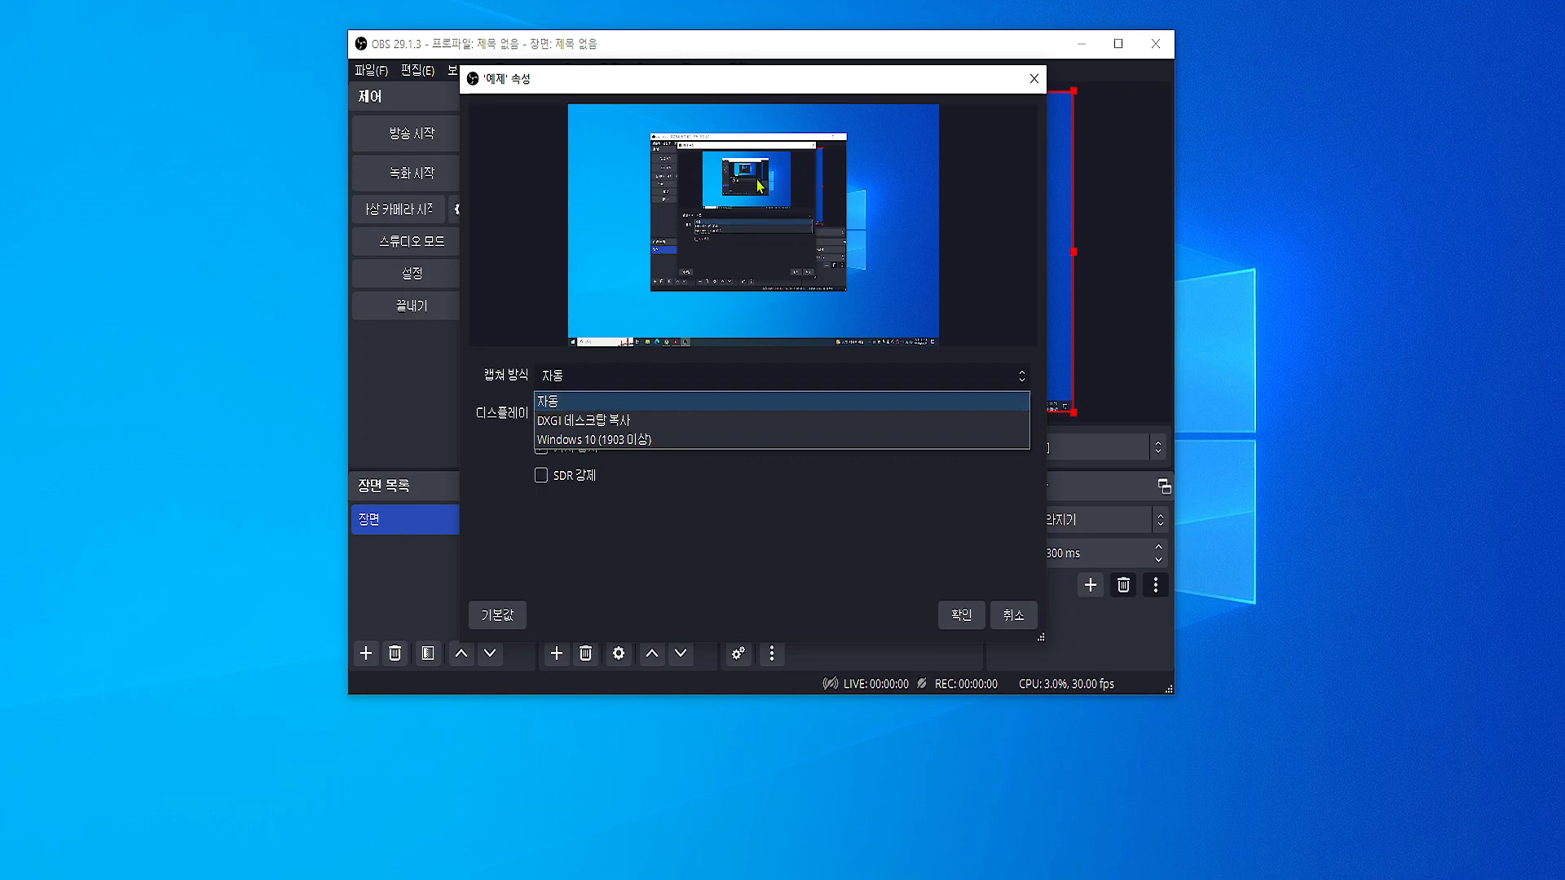
click(649, 422)
click(646, 382)
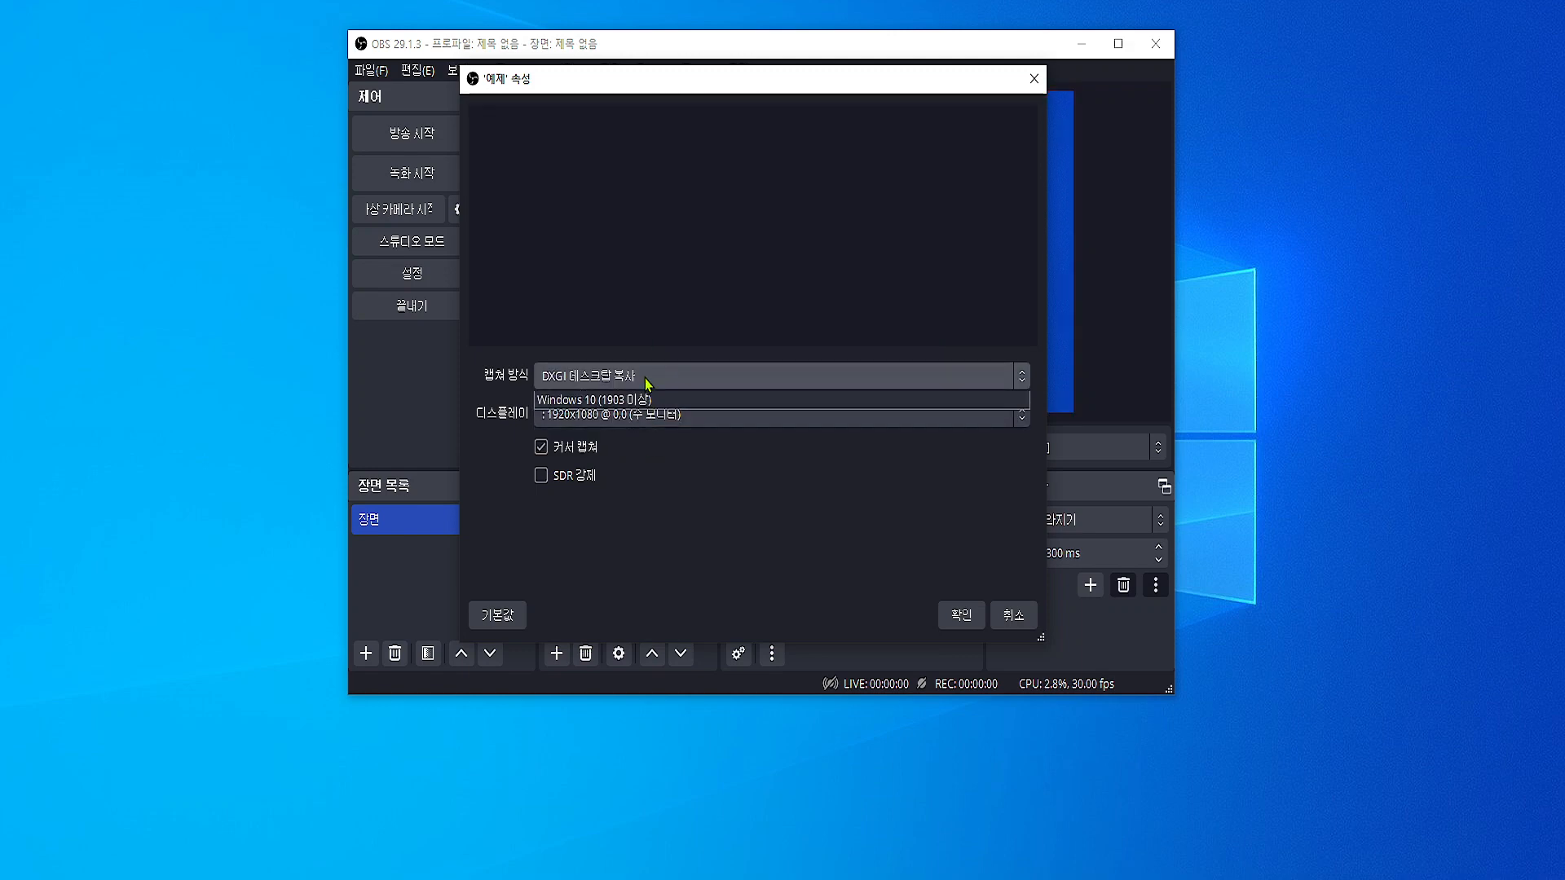
click(644, 440)
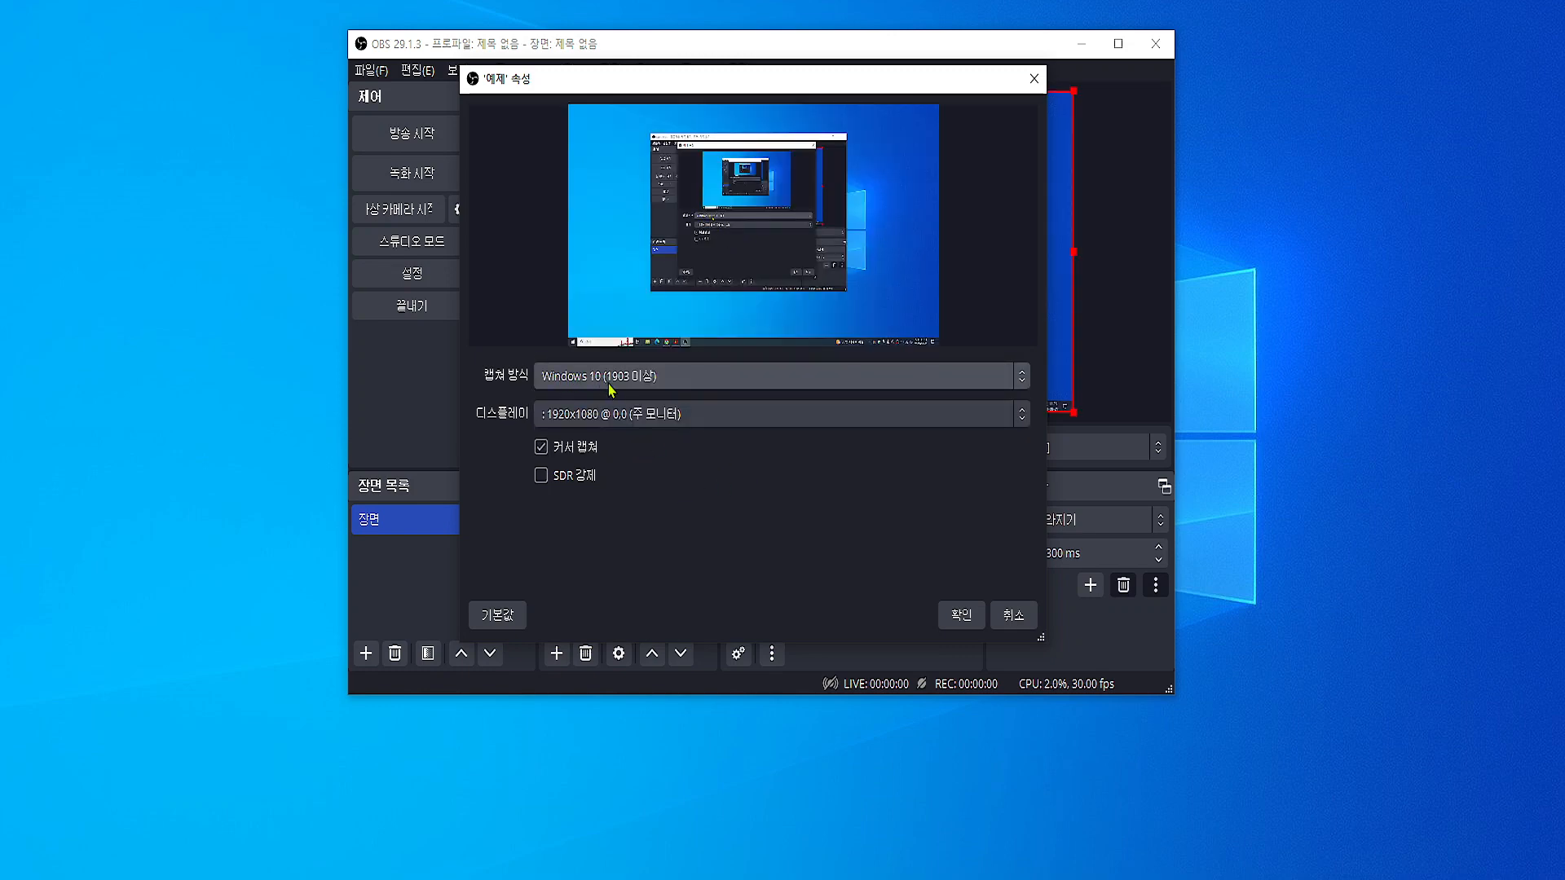
click(685, 419)
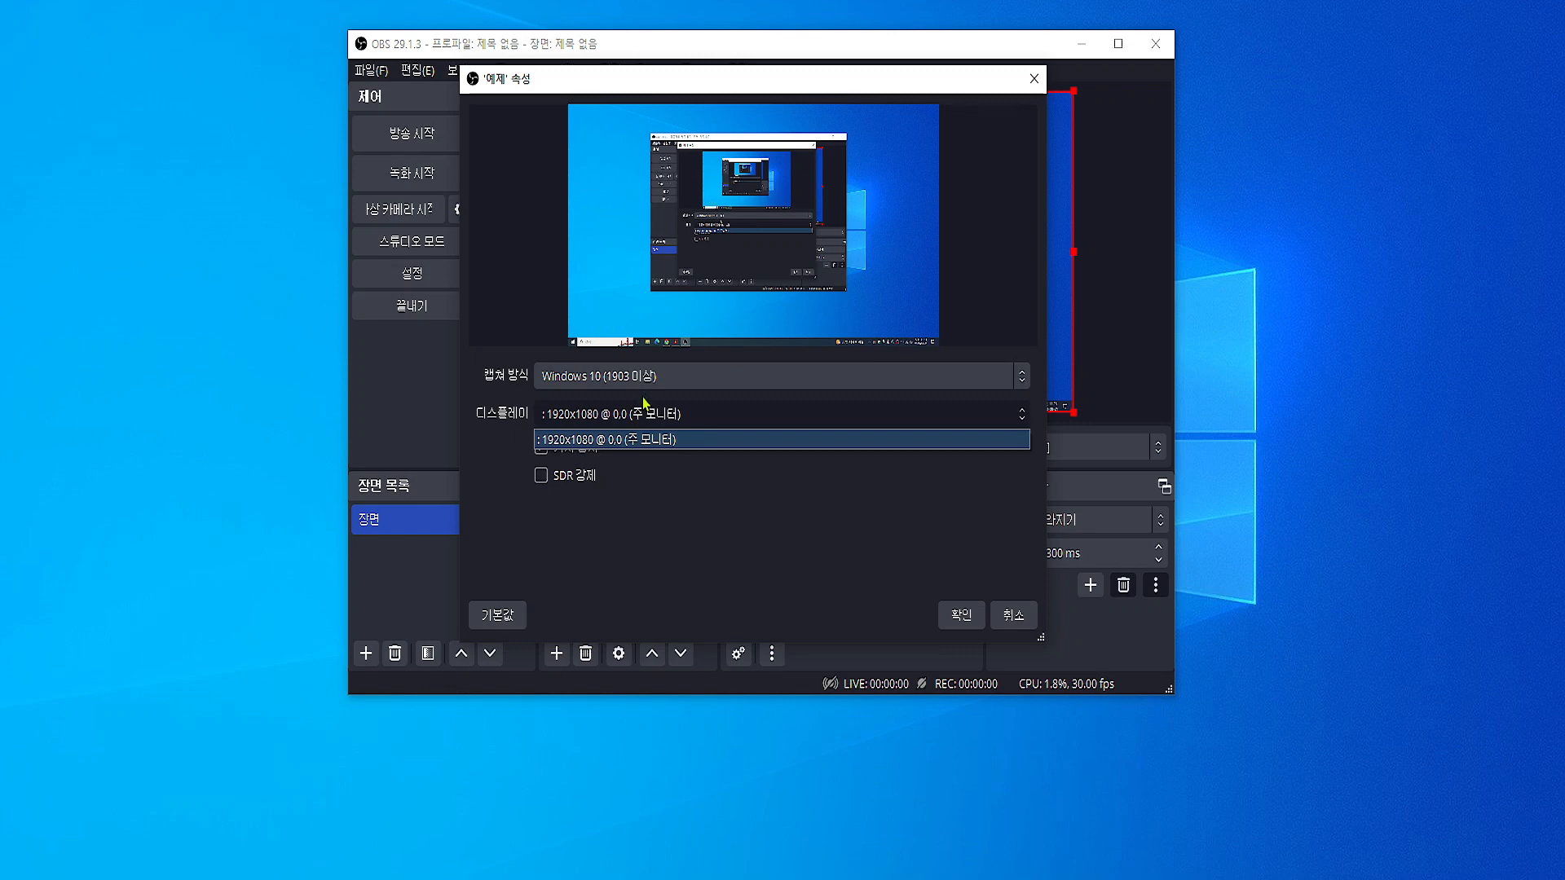
click(635, 450)
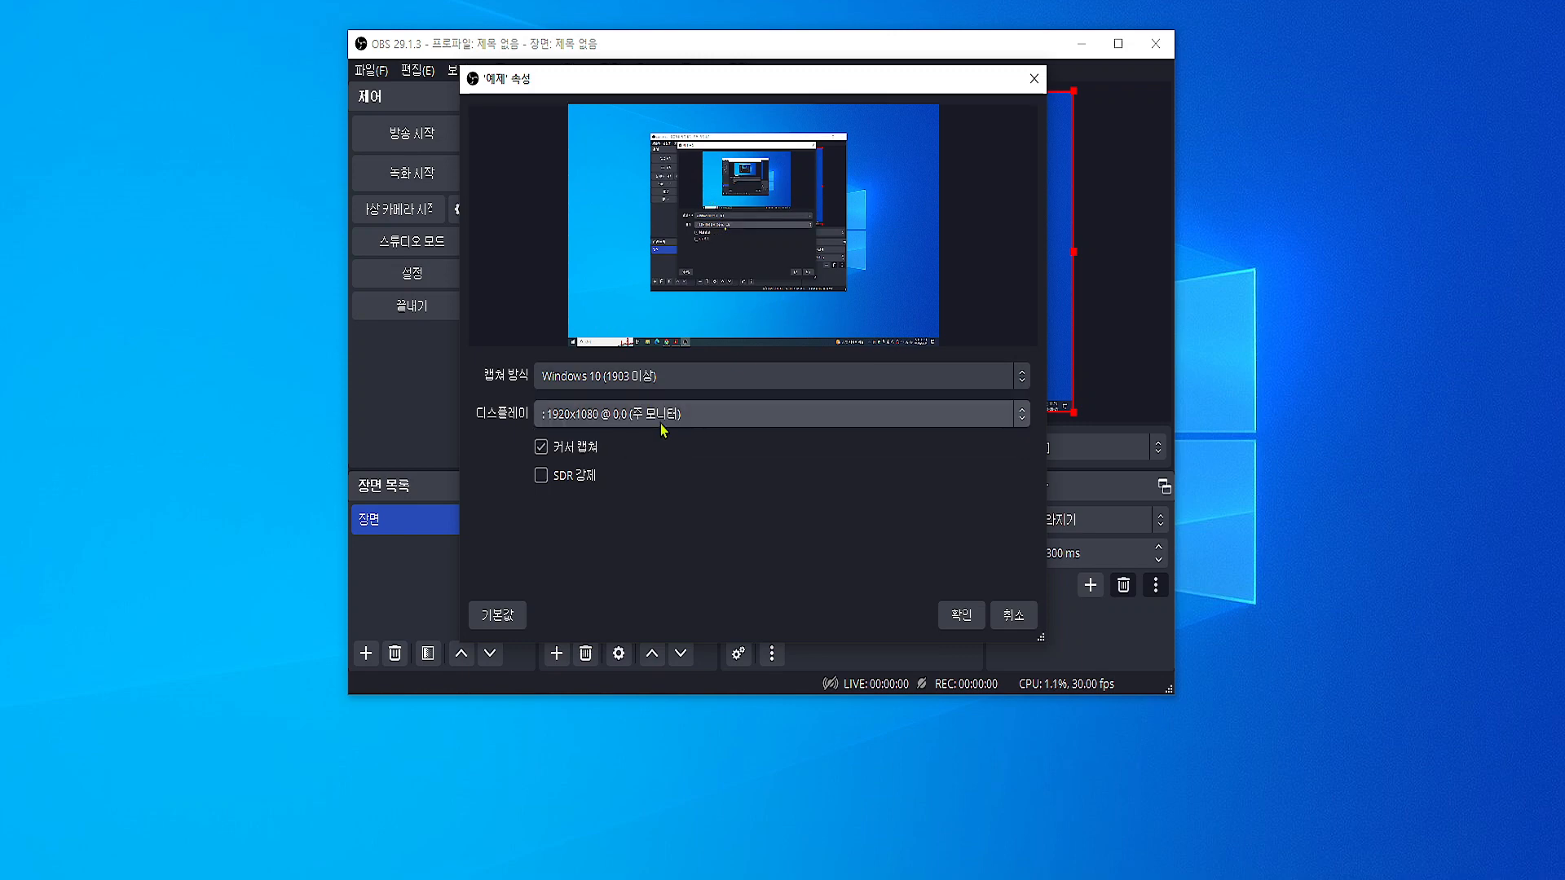
click(660, 423)
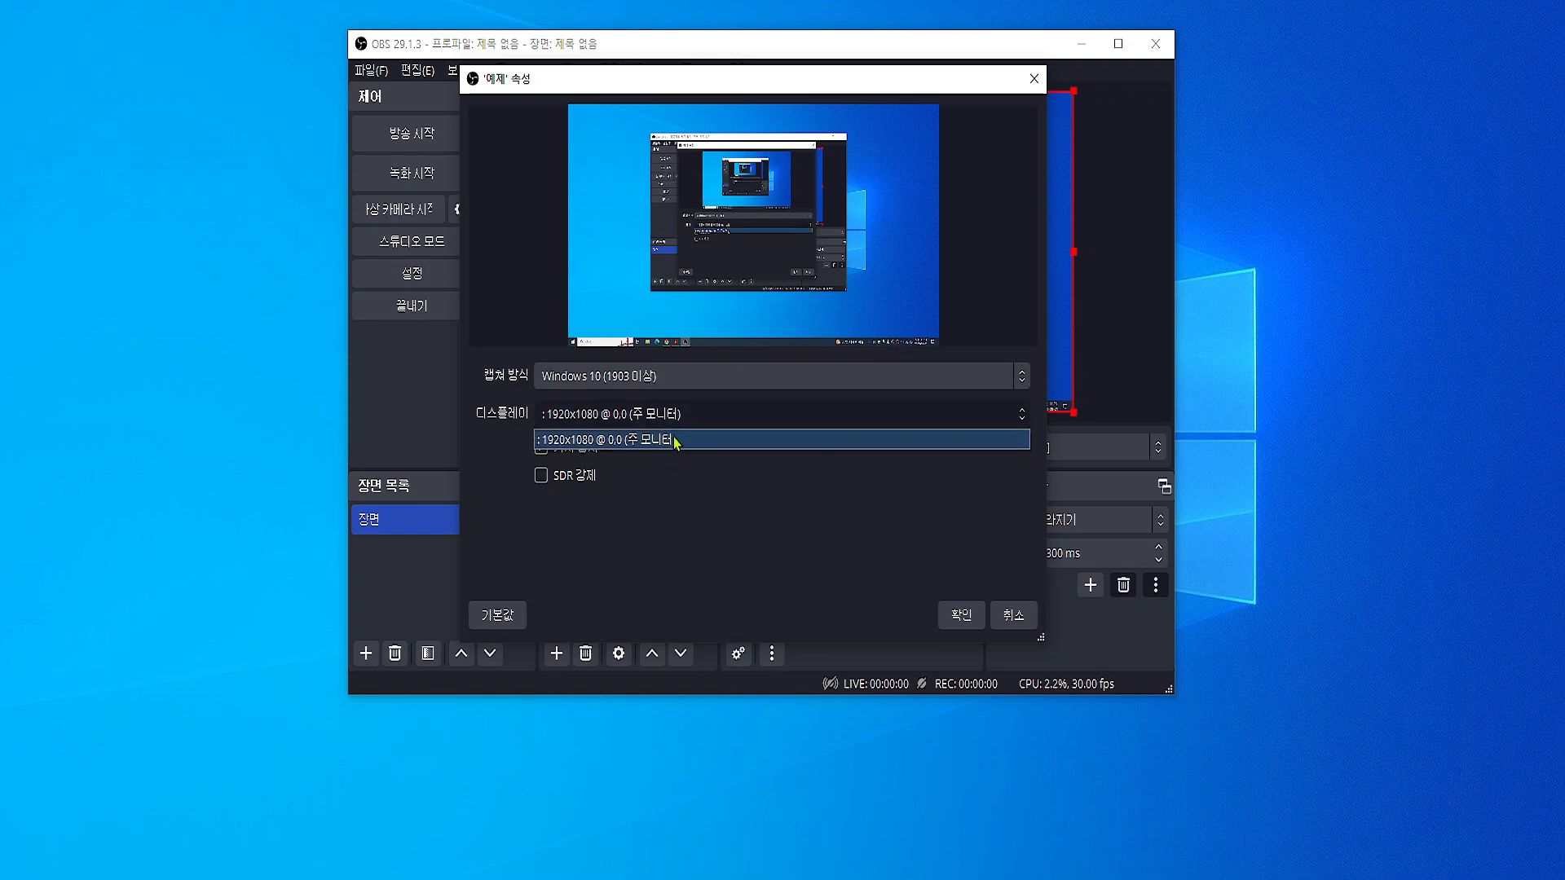
click(676, 441)
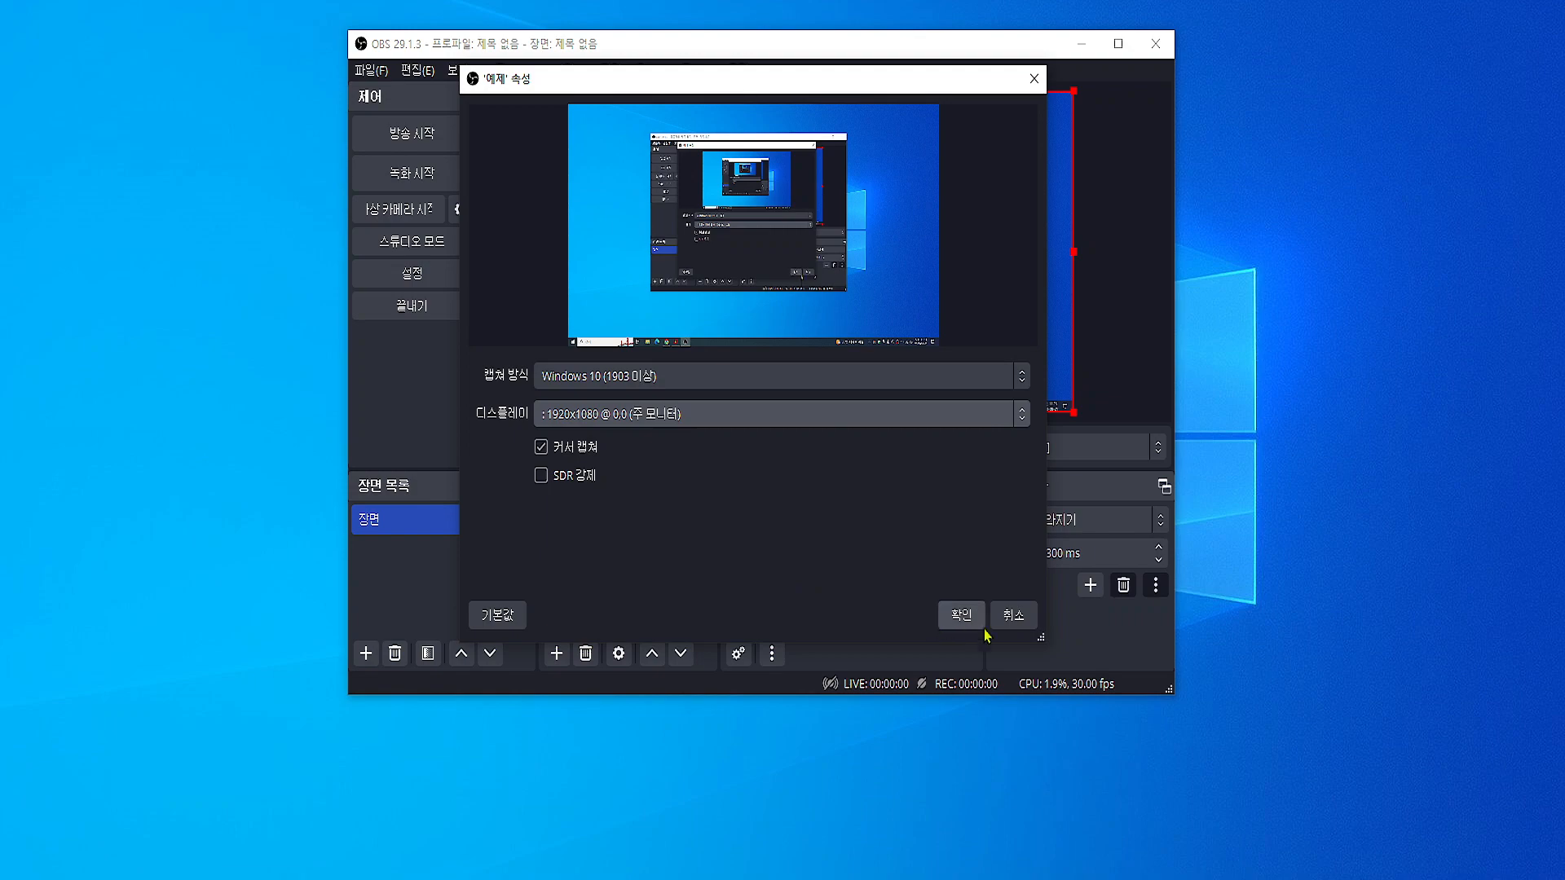
click(958, 616)
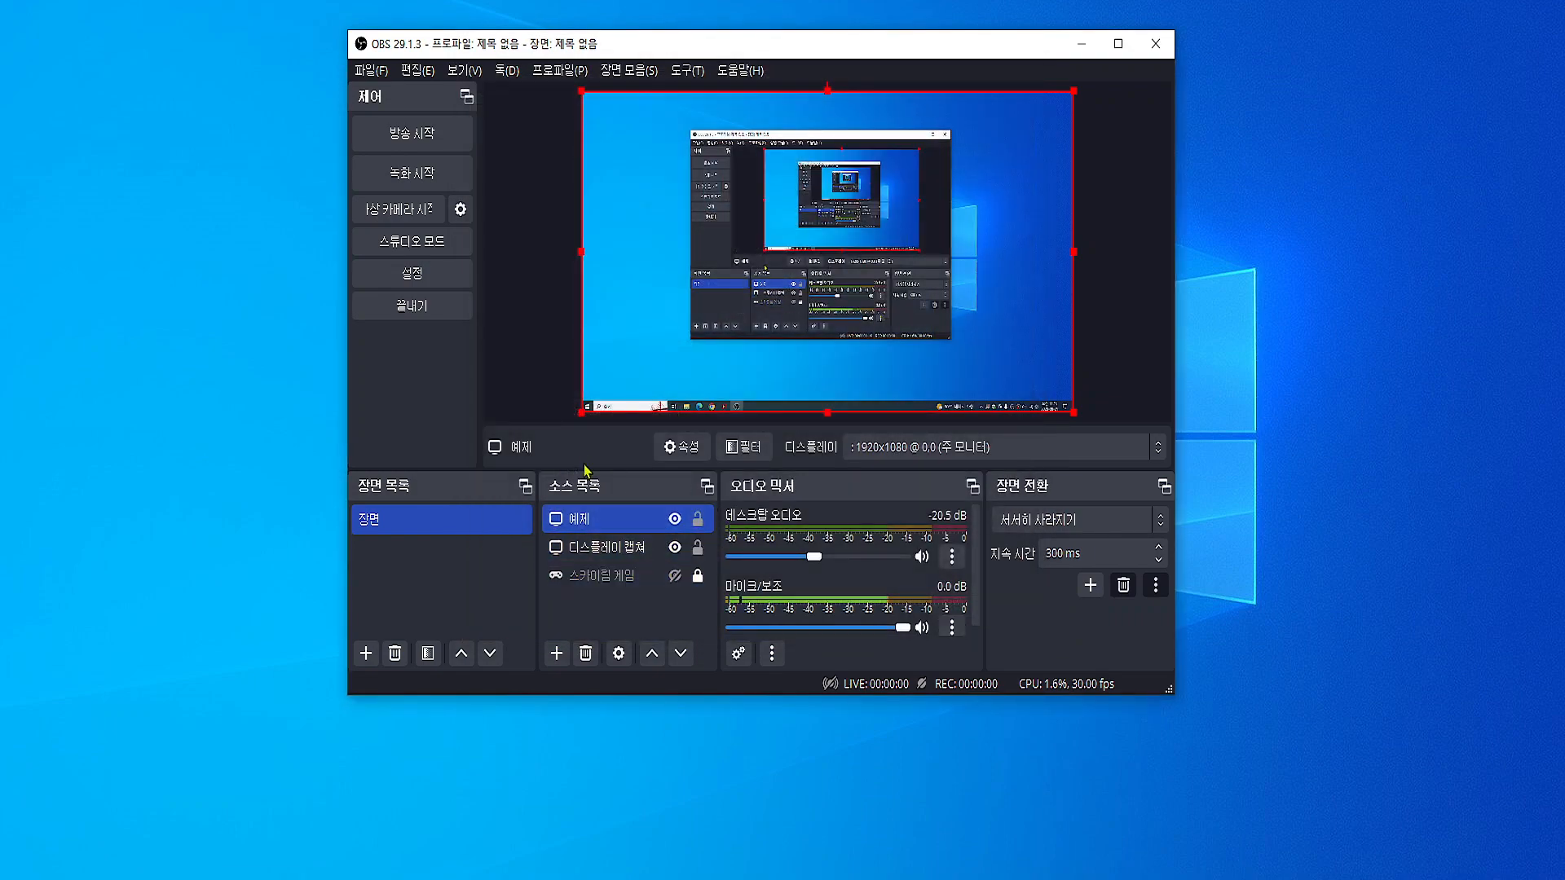
- Compare the 예제 and 디스플레이 캡쳐 sources by selecting them in turn, leaving 예제 selected
ctrl+click(610, 572)
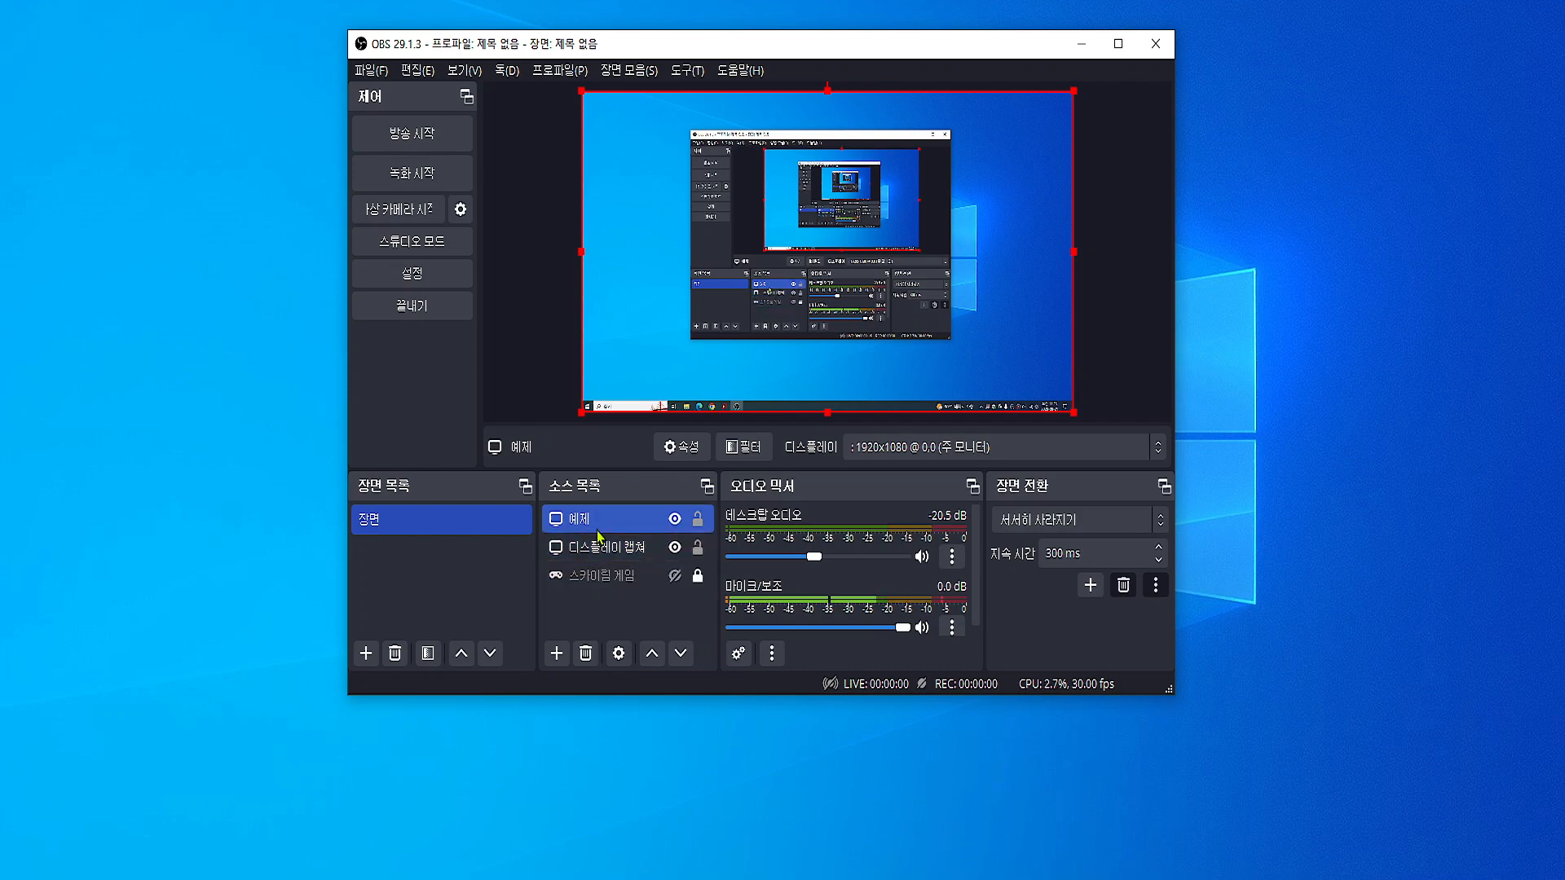
click(601, 544)
ctrl+click(597, 571)
click(603, 522)
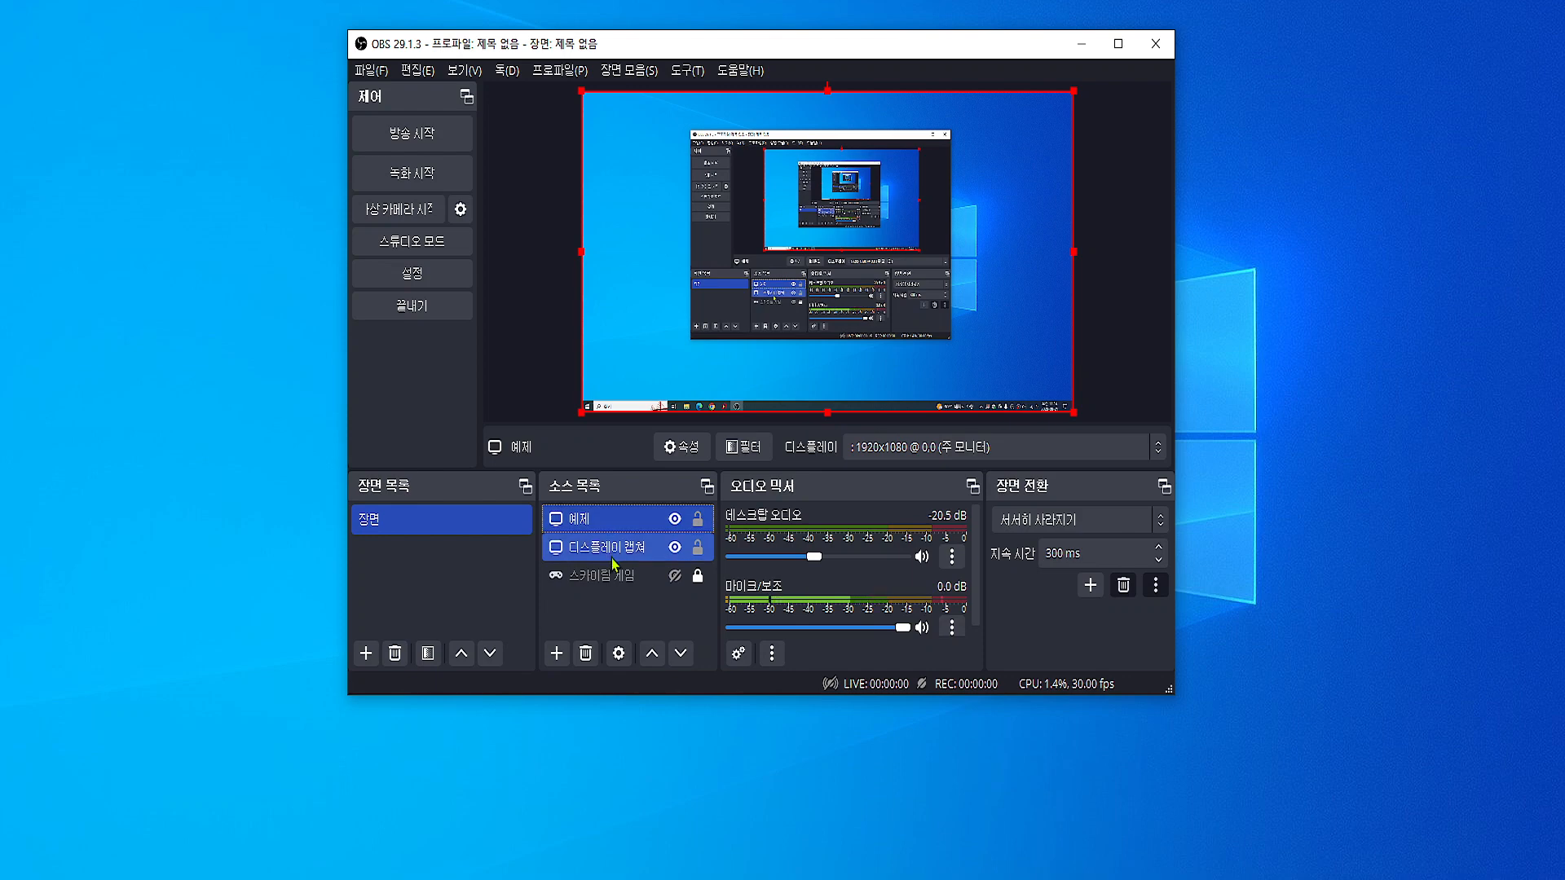
click(619, 552)
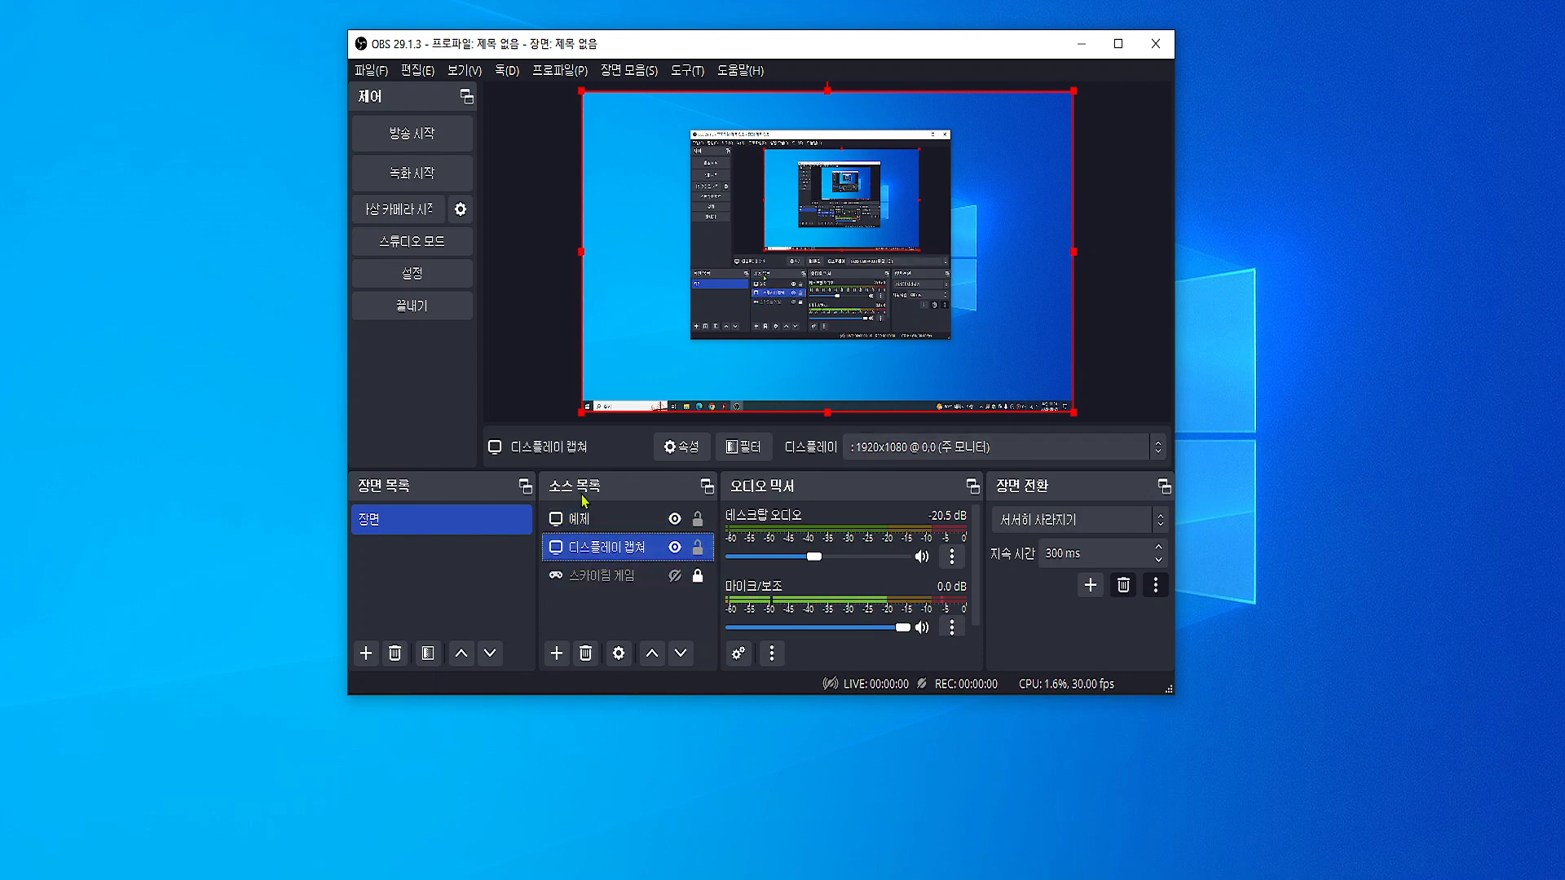
click(584, 518)
- Shrink 예제 toward the canvas's upper-left corner, leaving about 763 px beside it and 429 px below, and toggle its visibility off and on
drag(1076, 417, 703, 284)
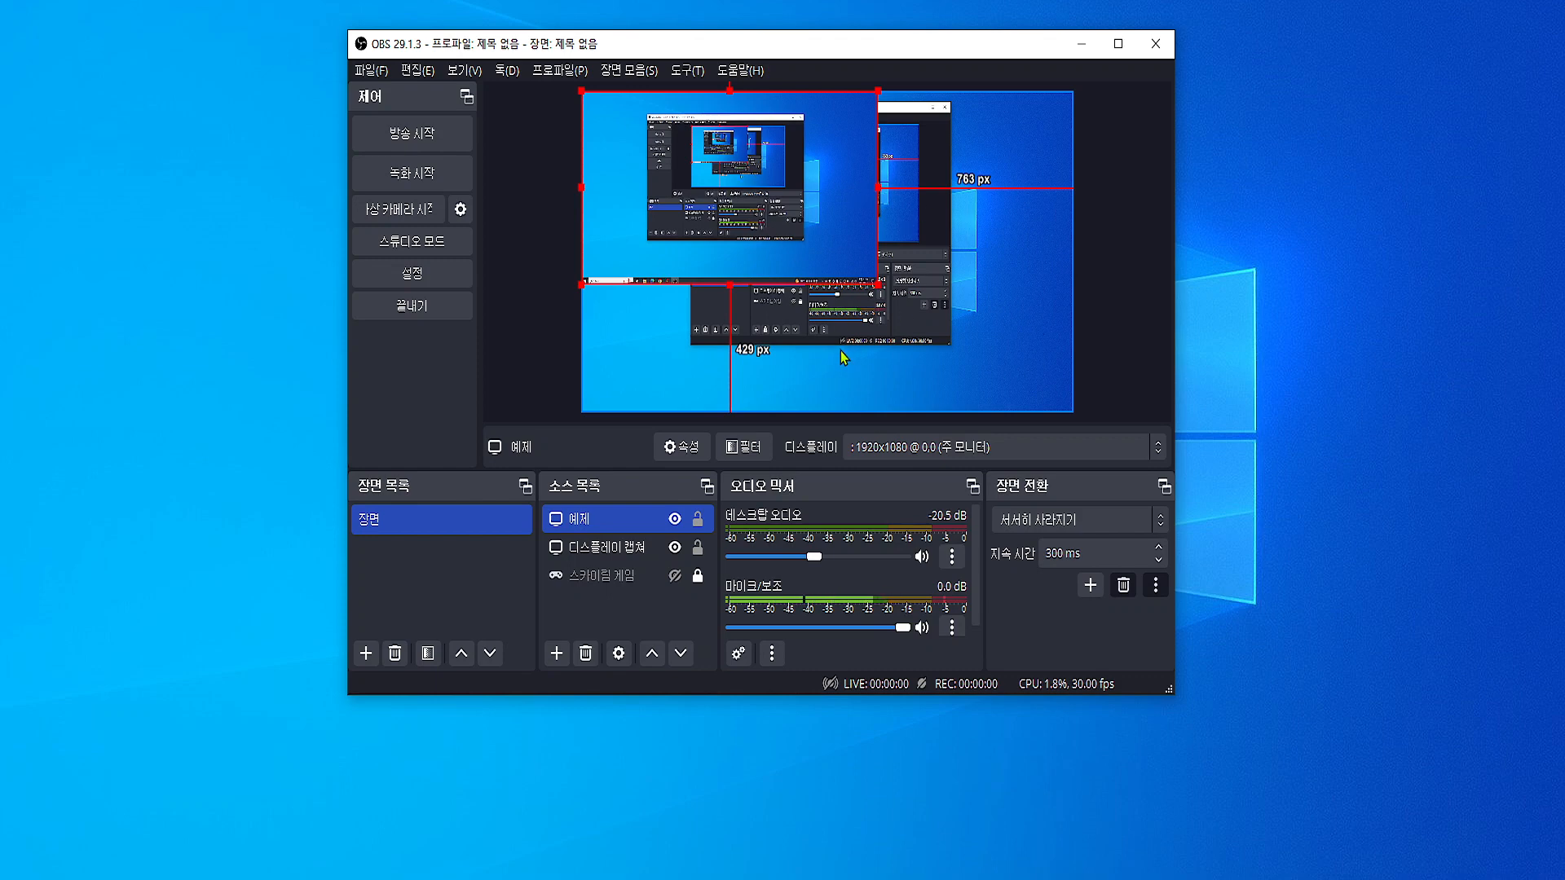
click(675, 519)
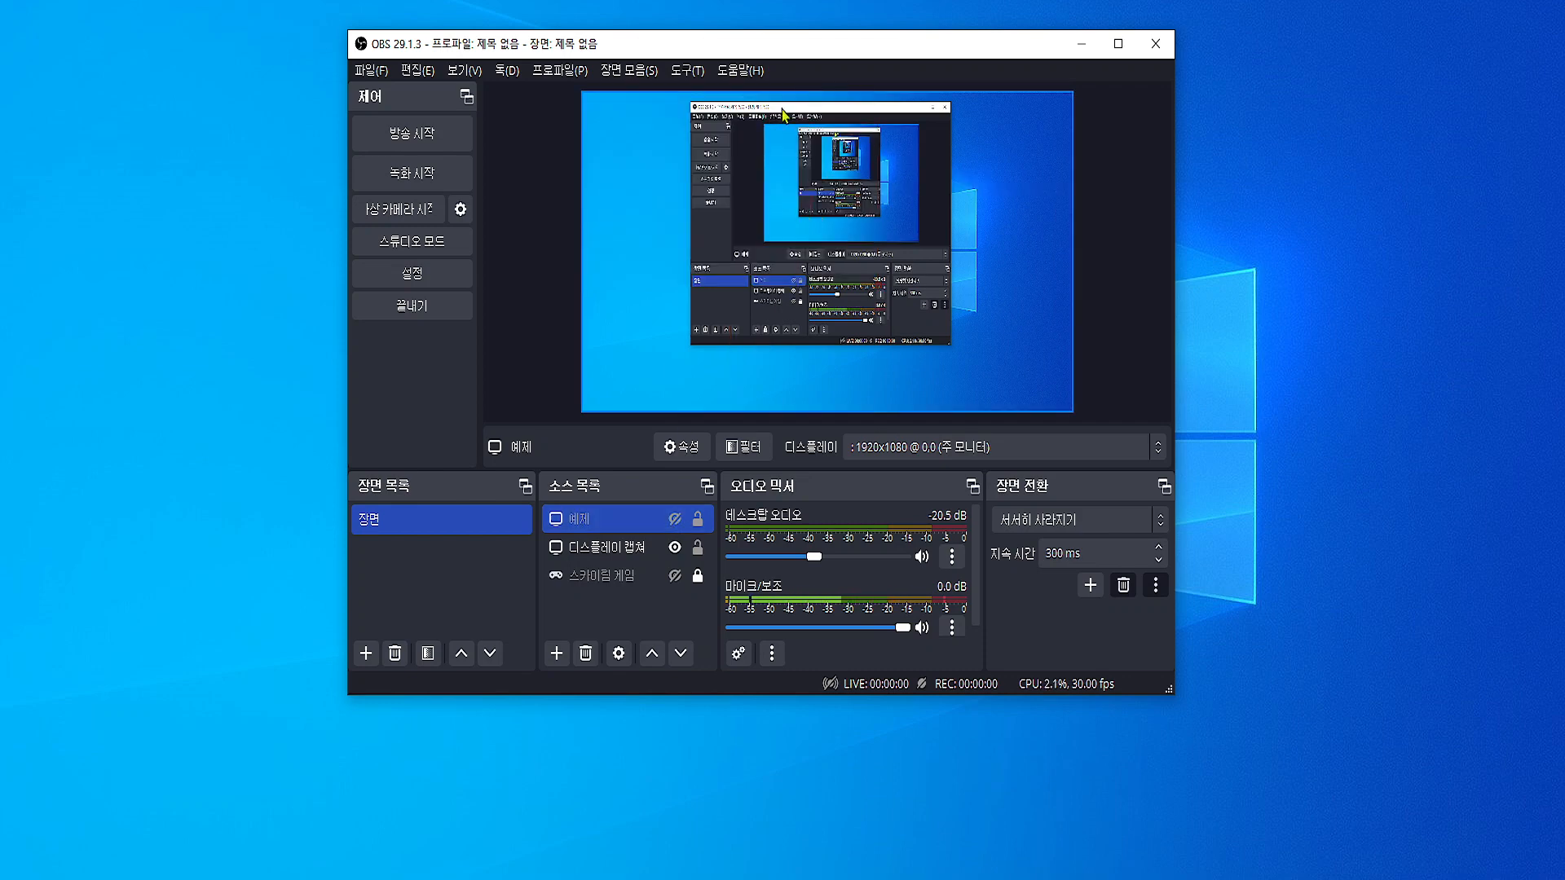
click(676, 520)
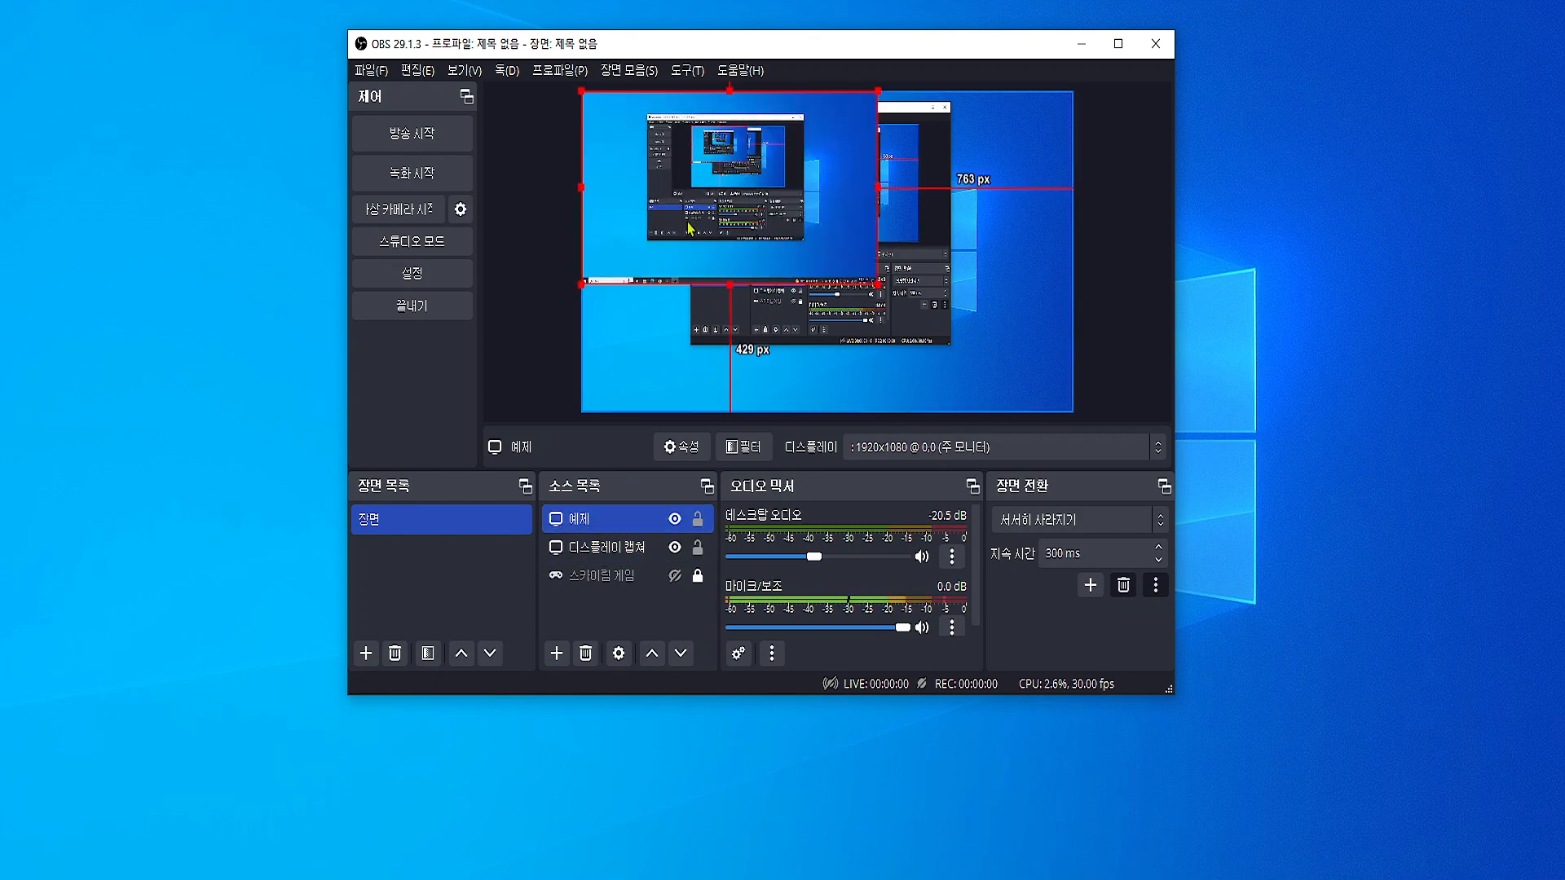
- Move 디스플레이 캡쳐 above 예제 in the source order and check each source's selection, leaving 디스플레이 캡쳐 selected
click(627, 554)
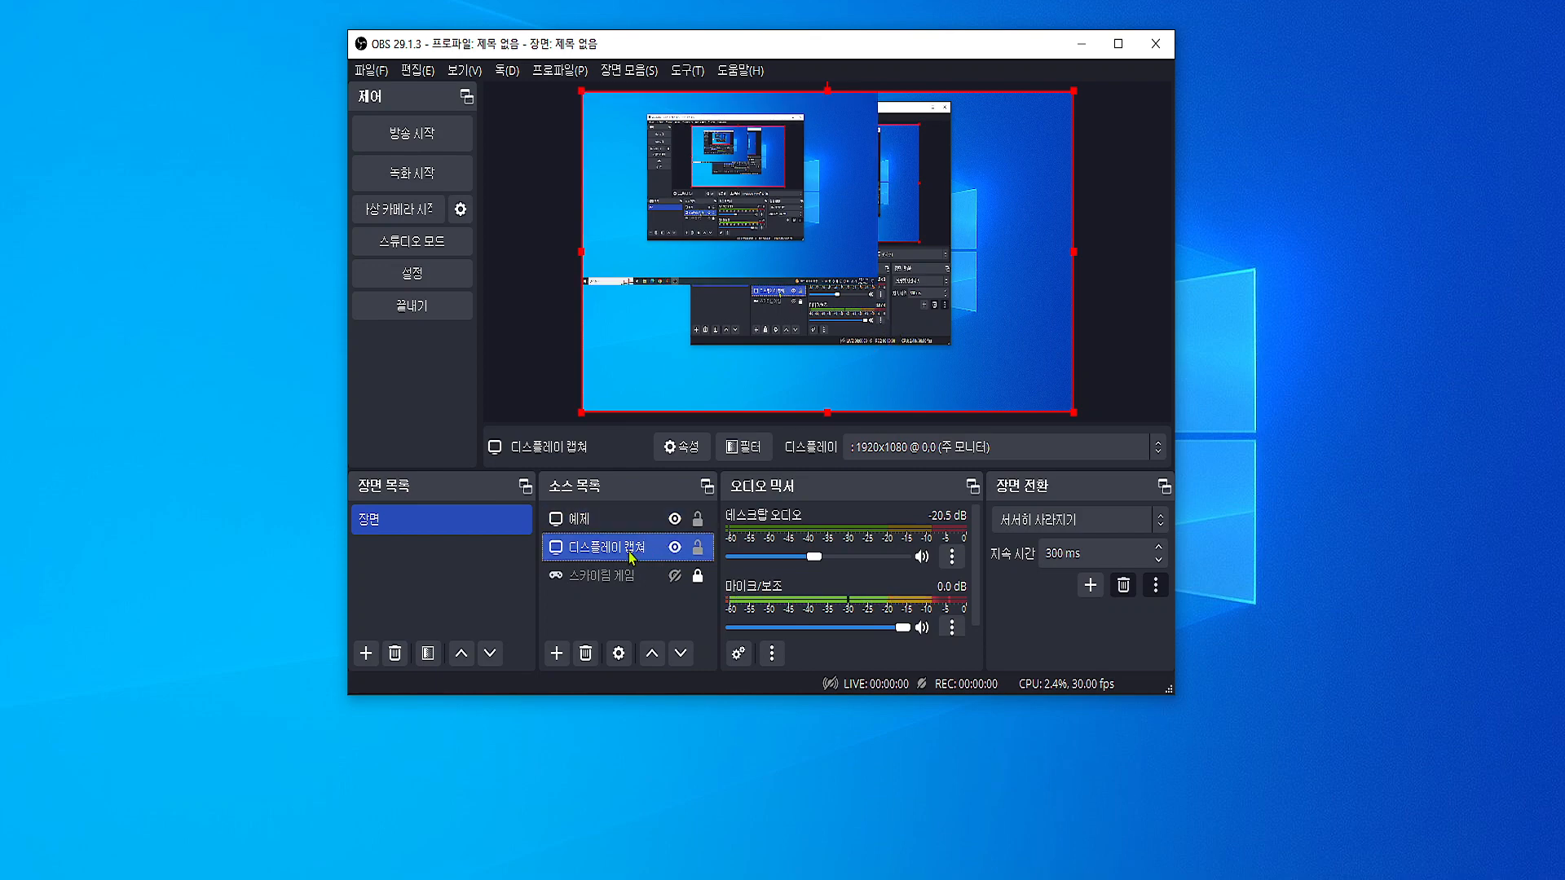
drag(629, 556, 628, 508)
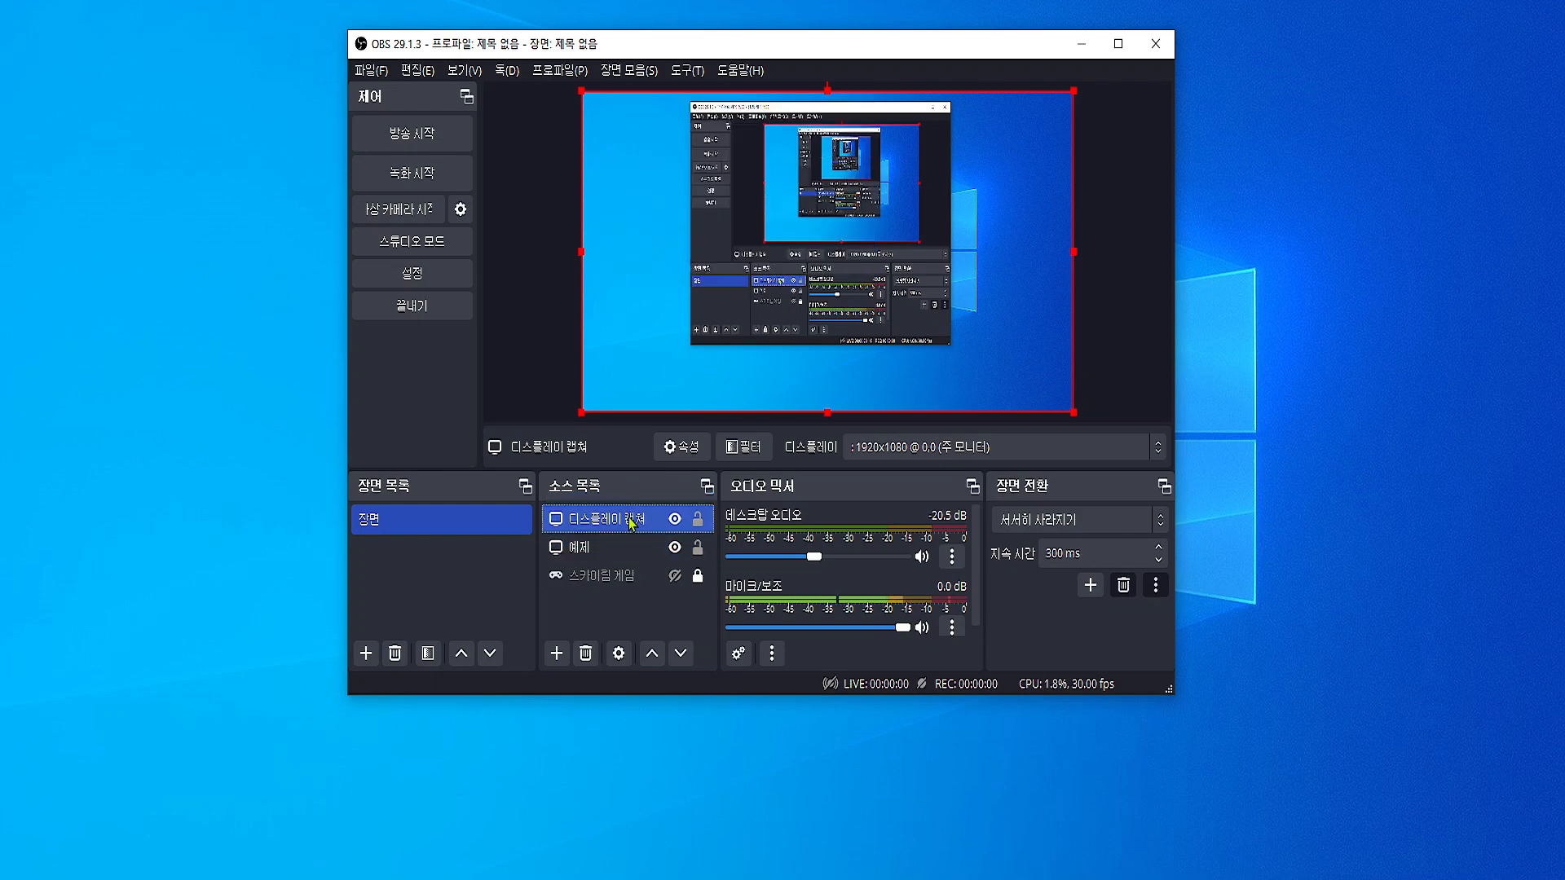
click(615, 547)
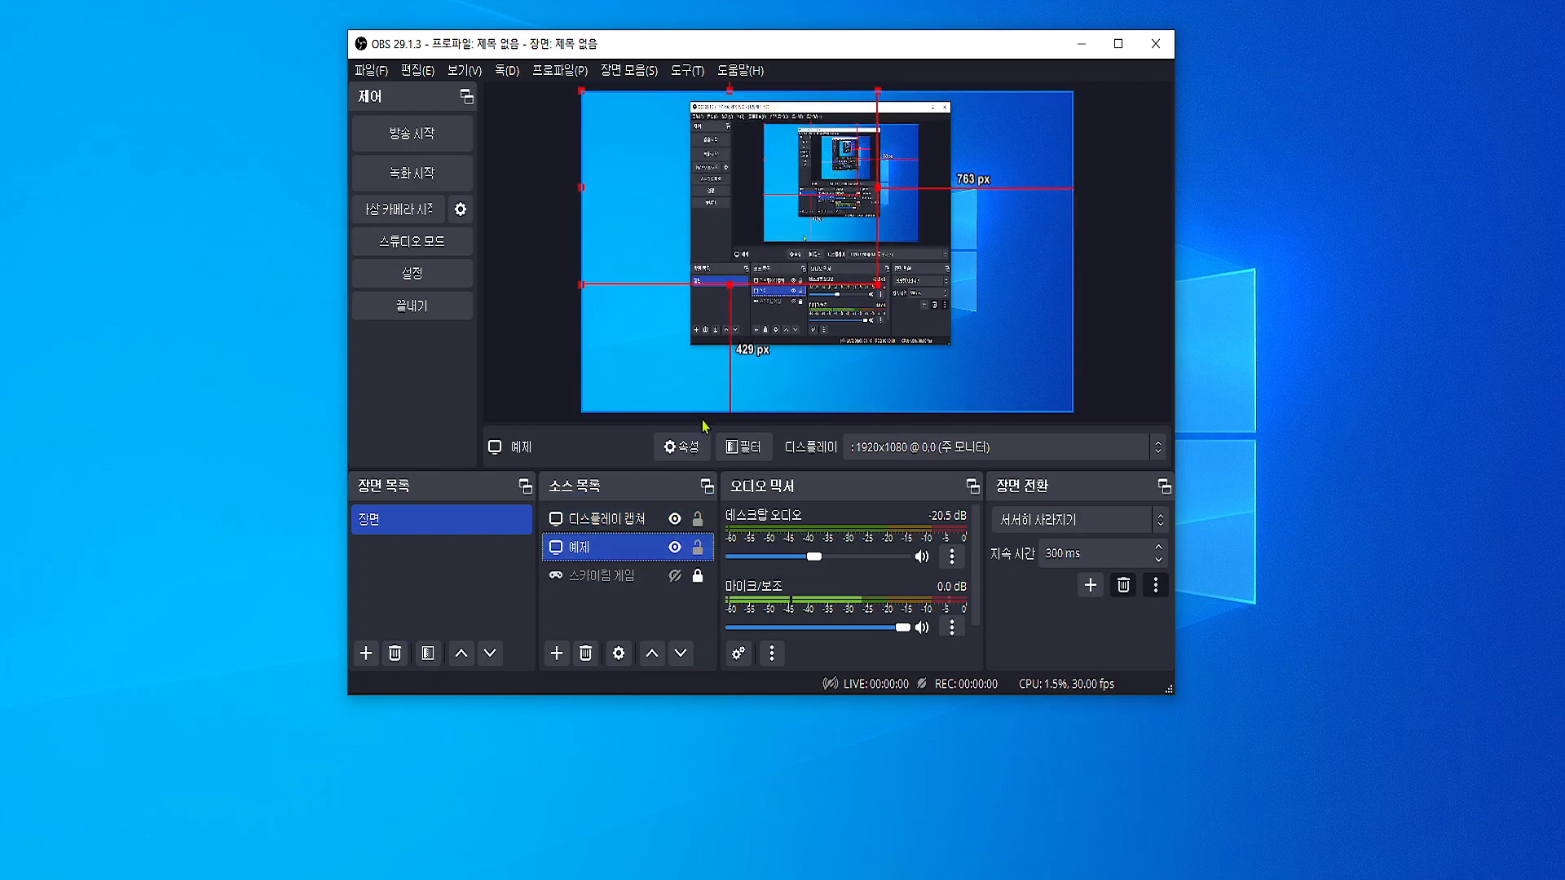
ctrl+click(618, 523)
click(618, 523)
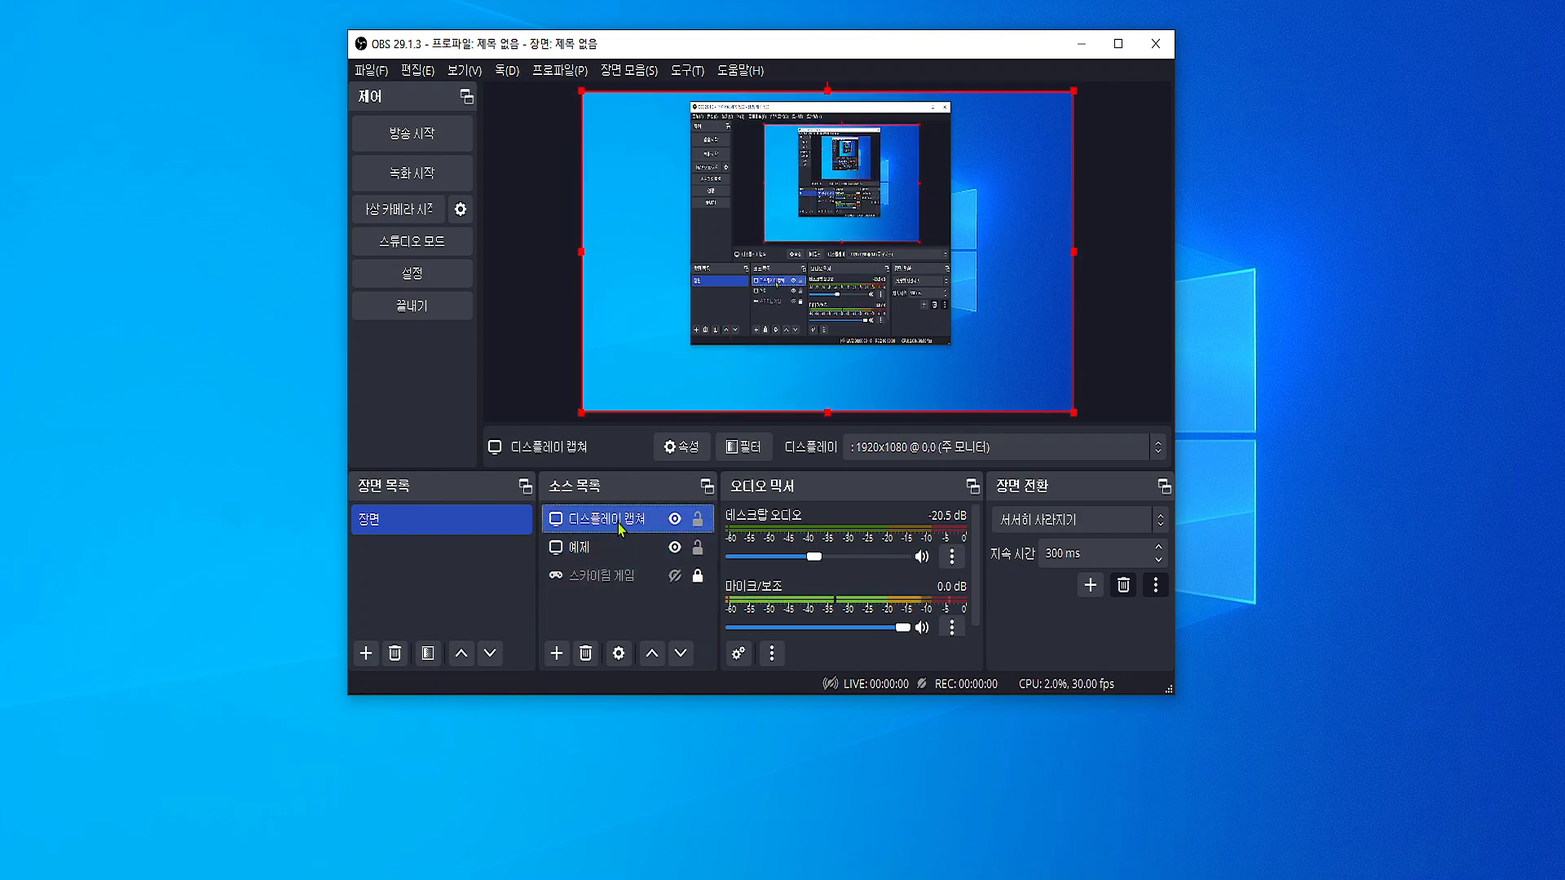
click(609, 547)
click(601, 575)
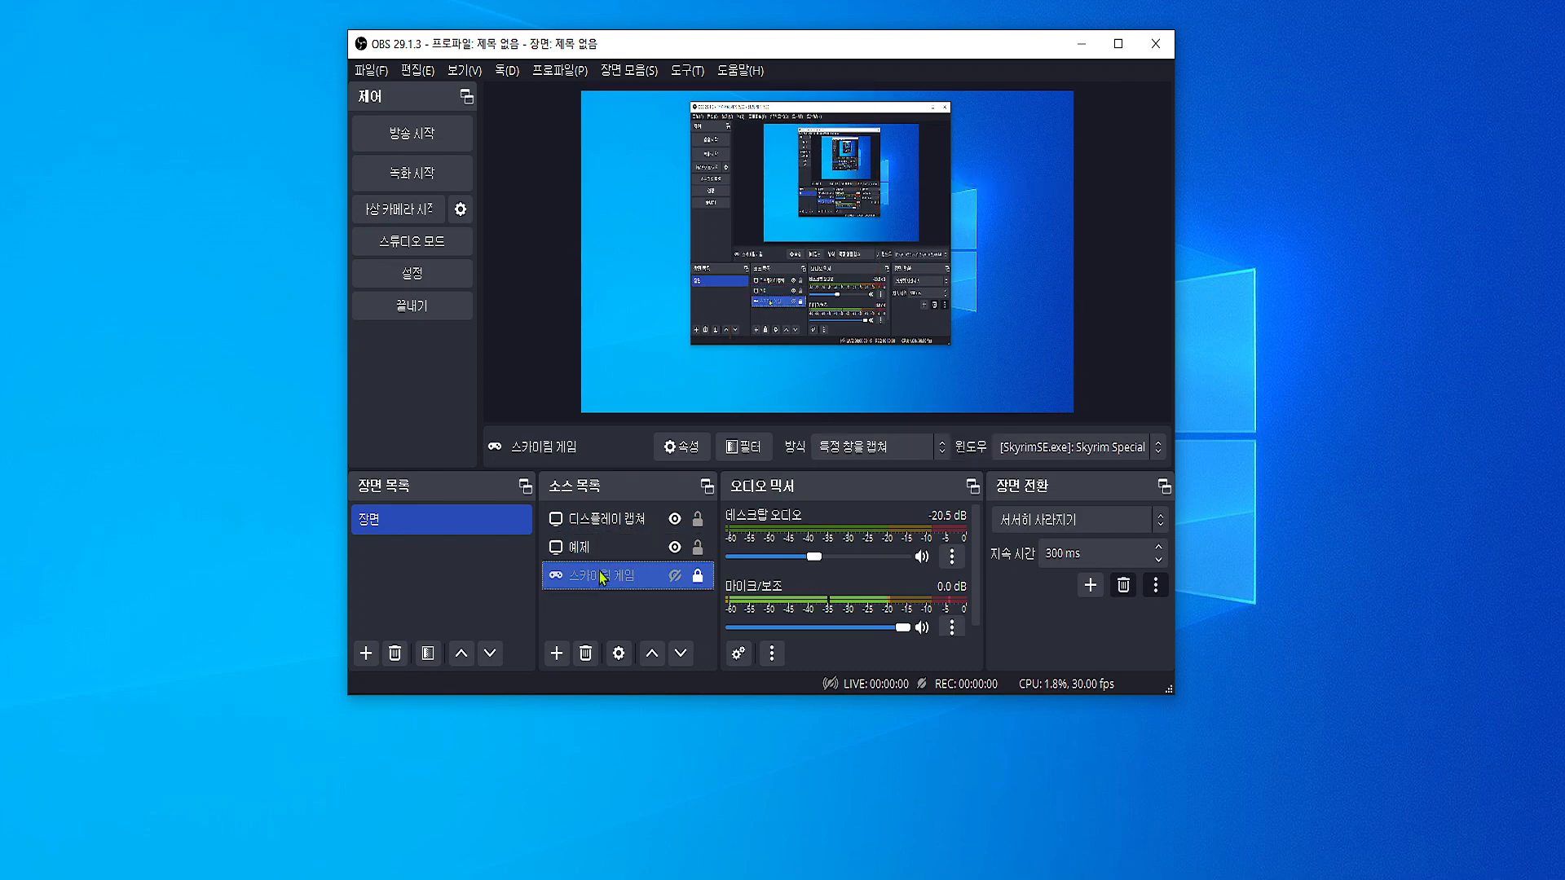
click(630, 523)
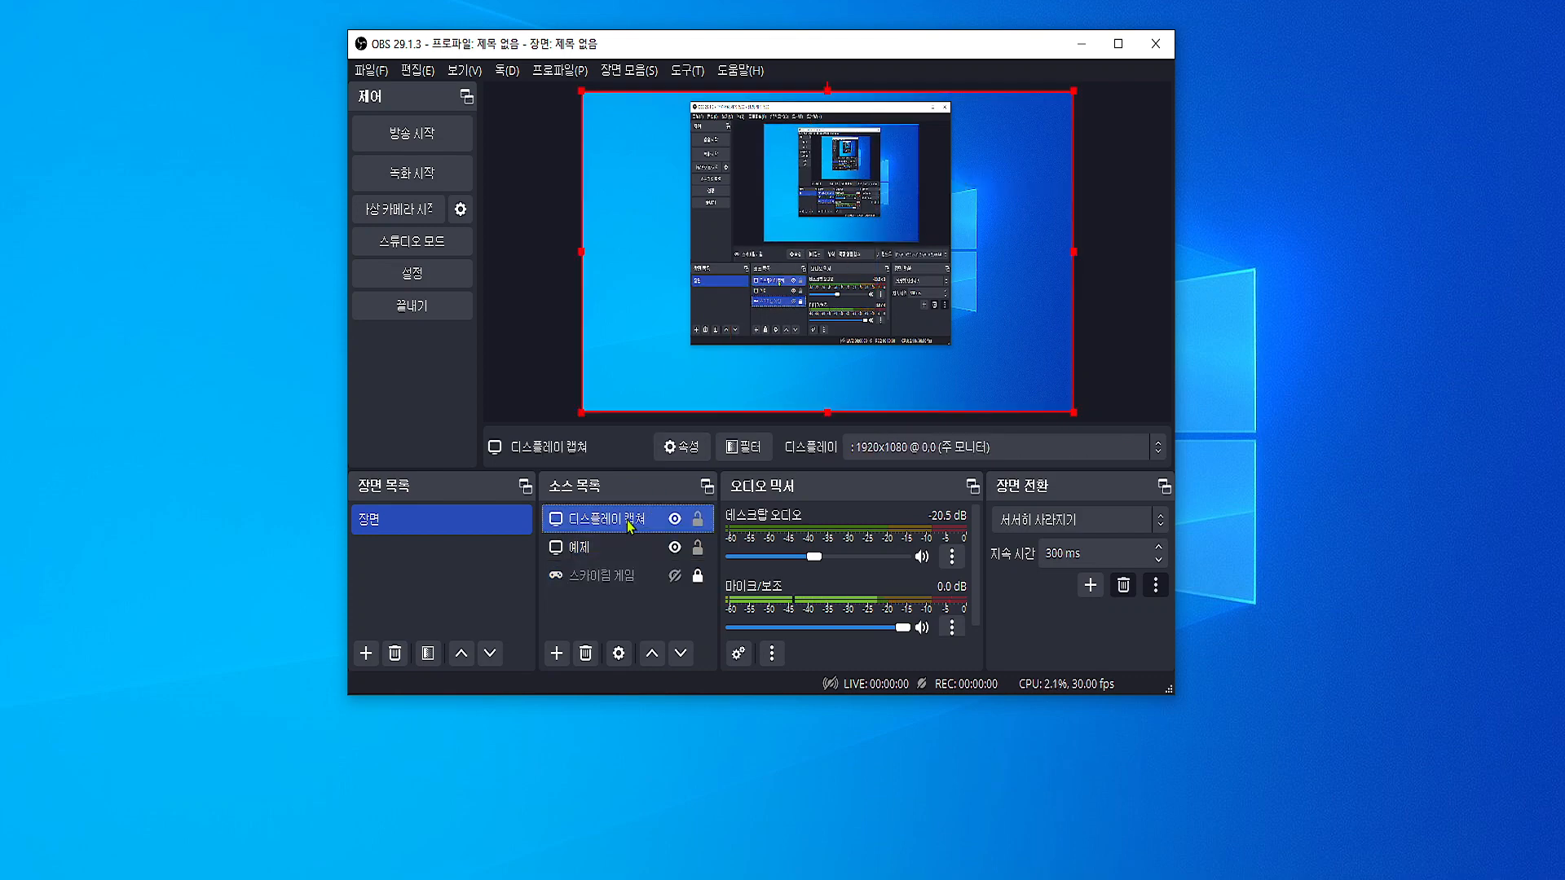
- Hide the 디스플레이 캡쳐 source and adjust the base and output resolution to its source size
click(675, 519)
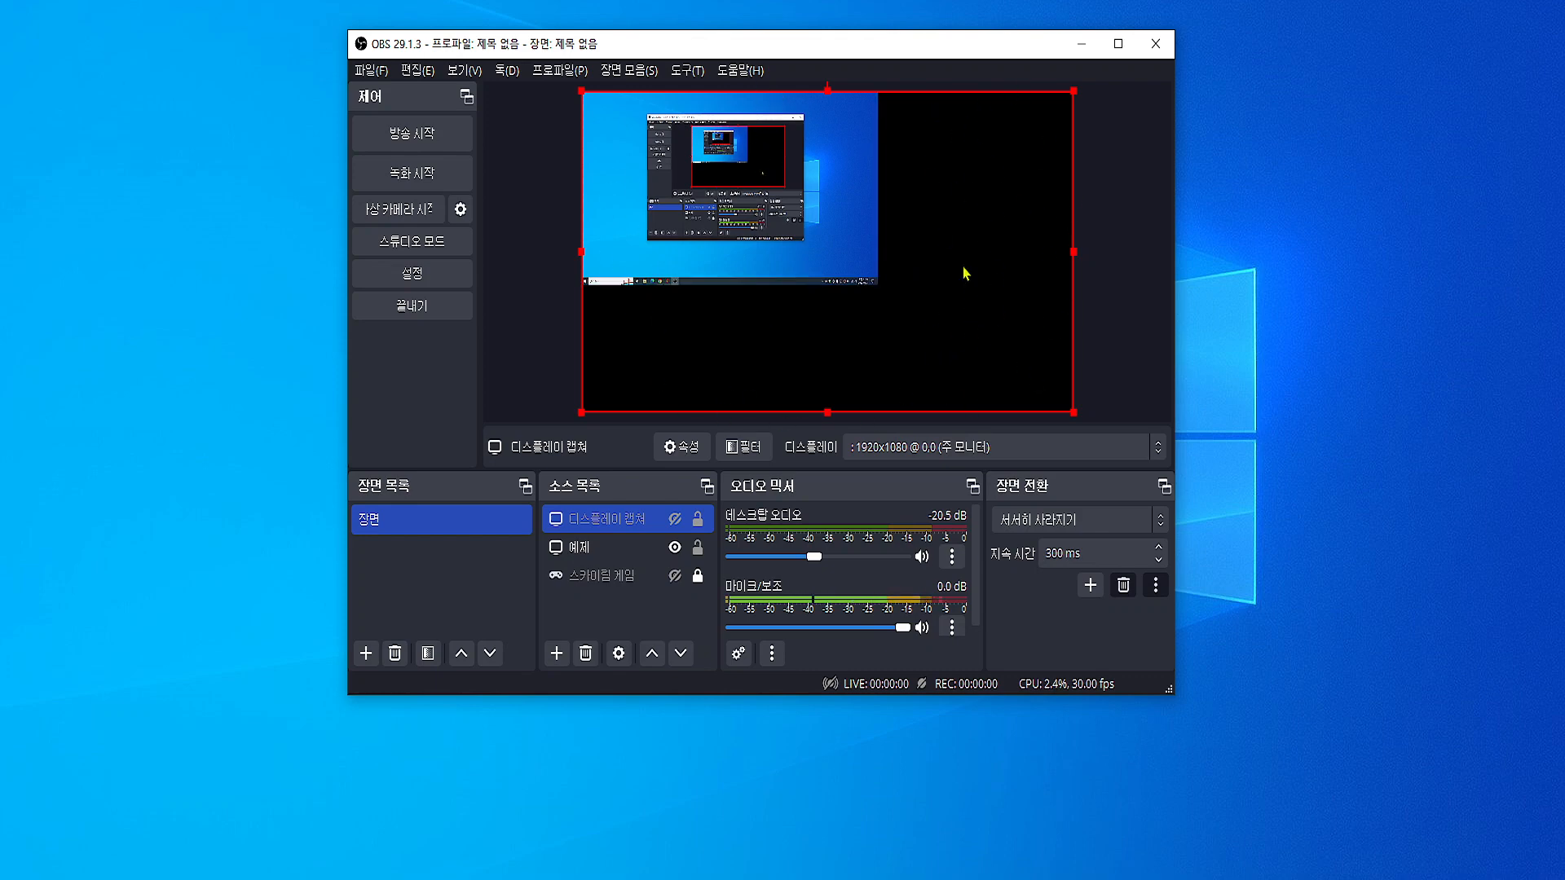
right_click(620, 526)
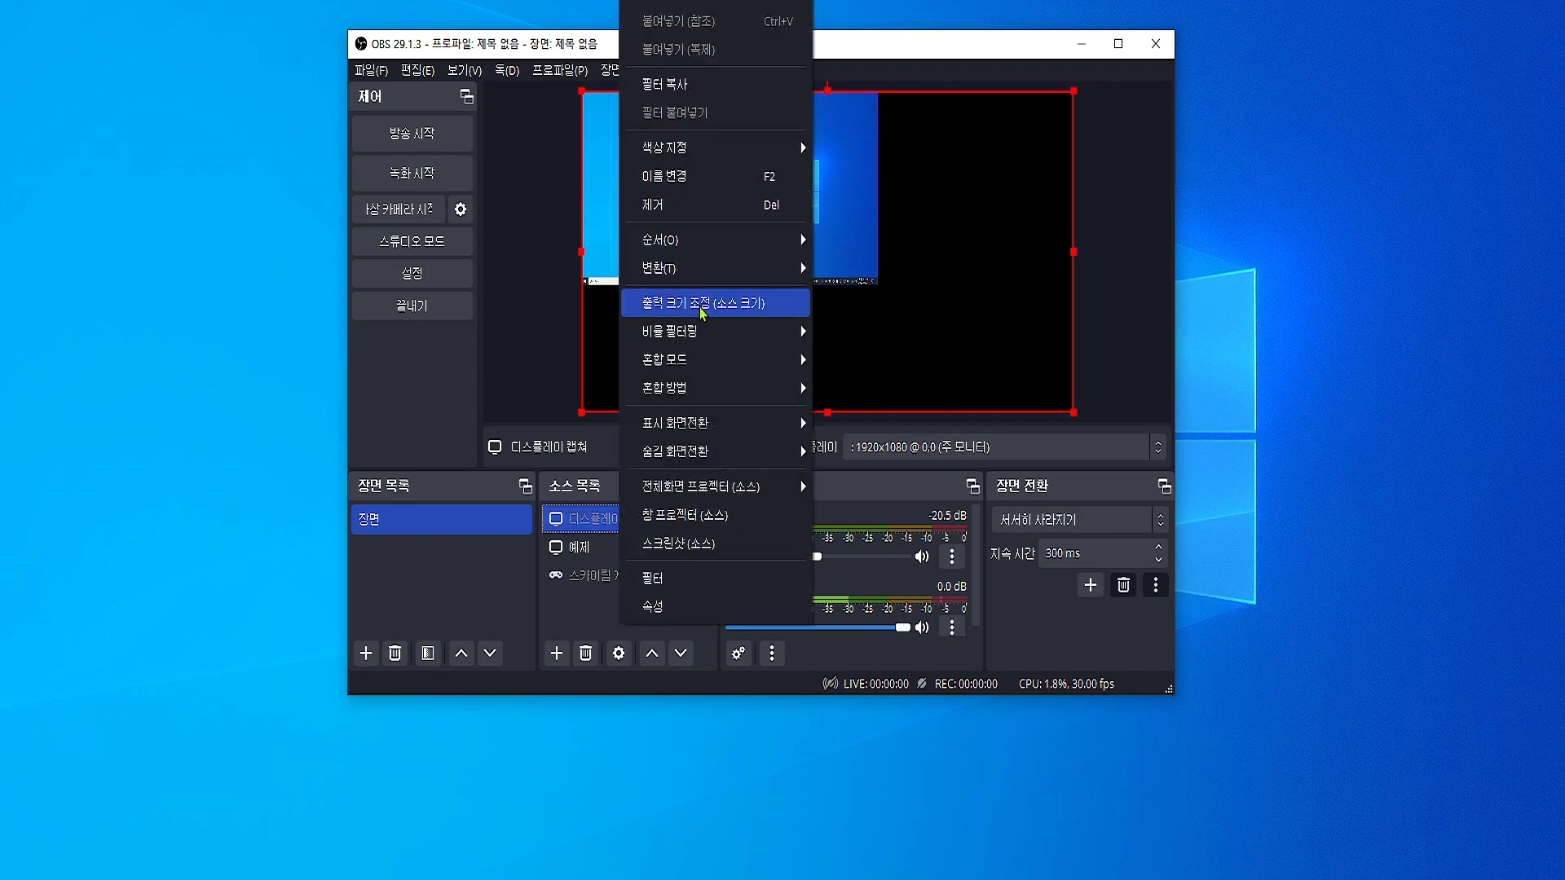
click(742, 304)
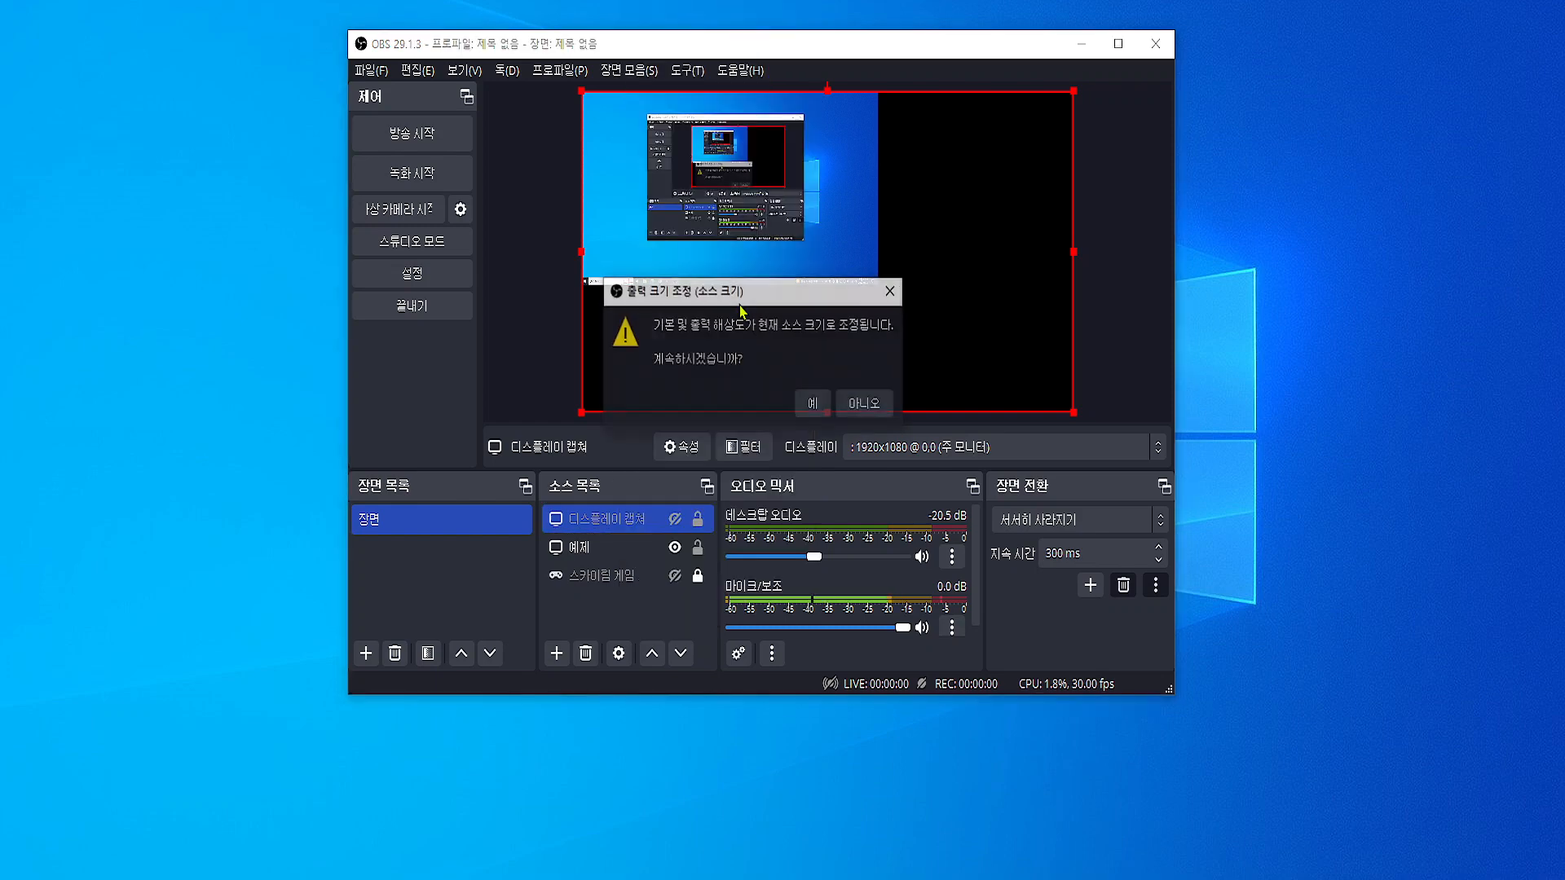
click(810, 401)
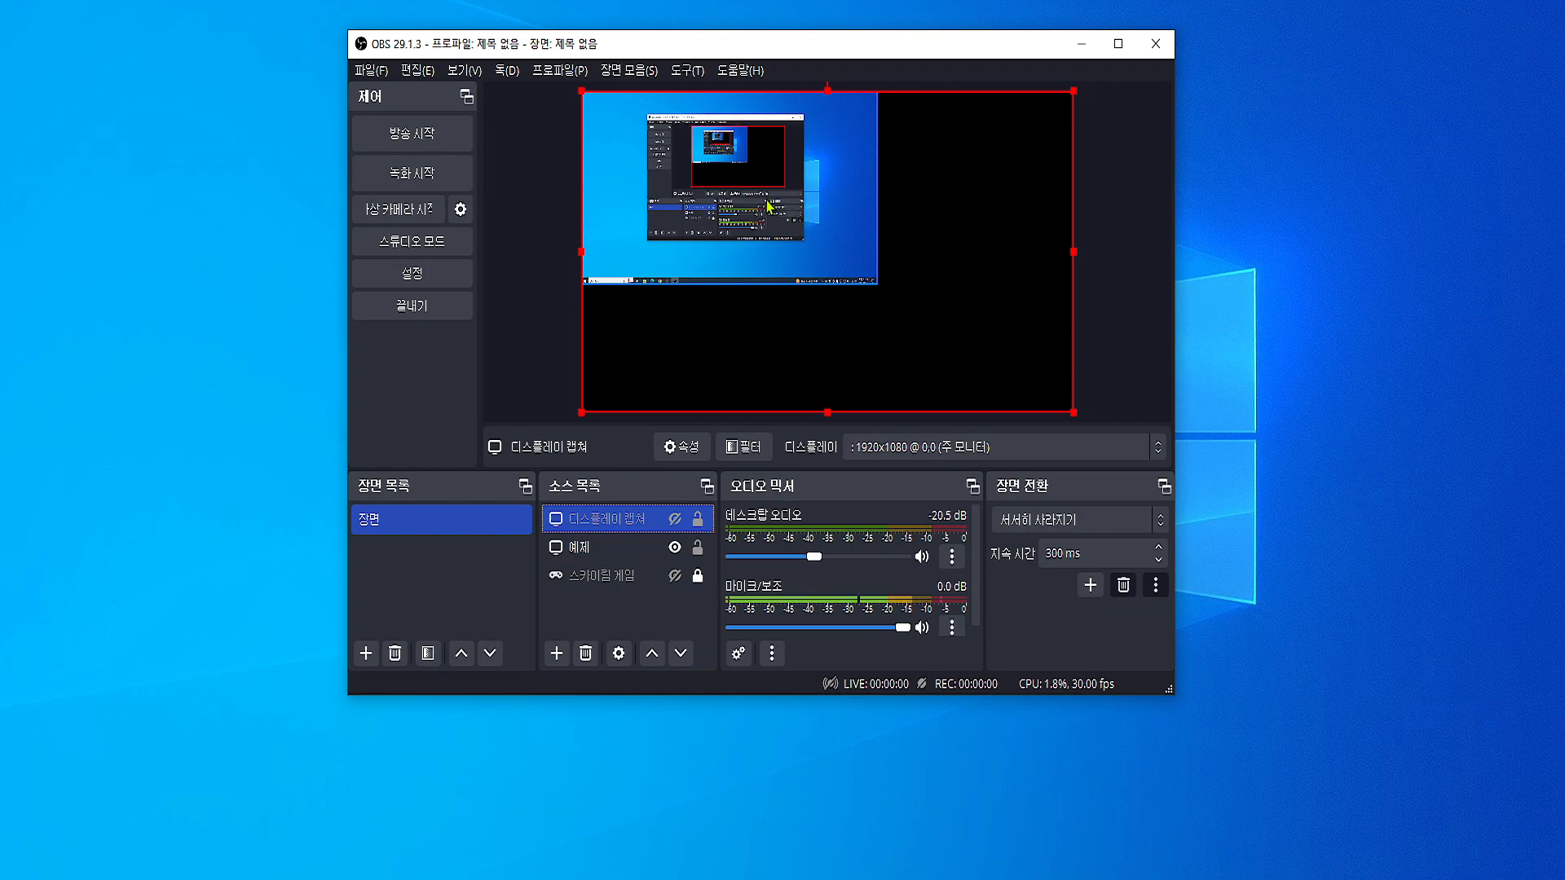
- Adjust the base and output resolution to the shrunken 예제 source's size and move 예제 to the top of the source order
click(596, 550)
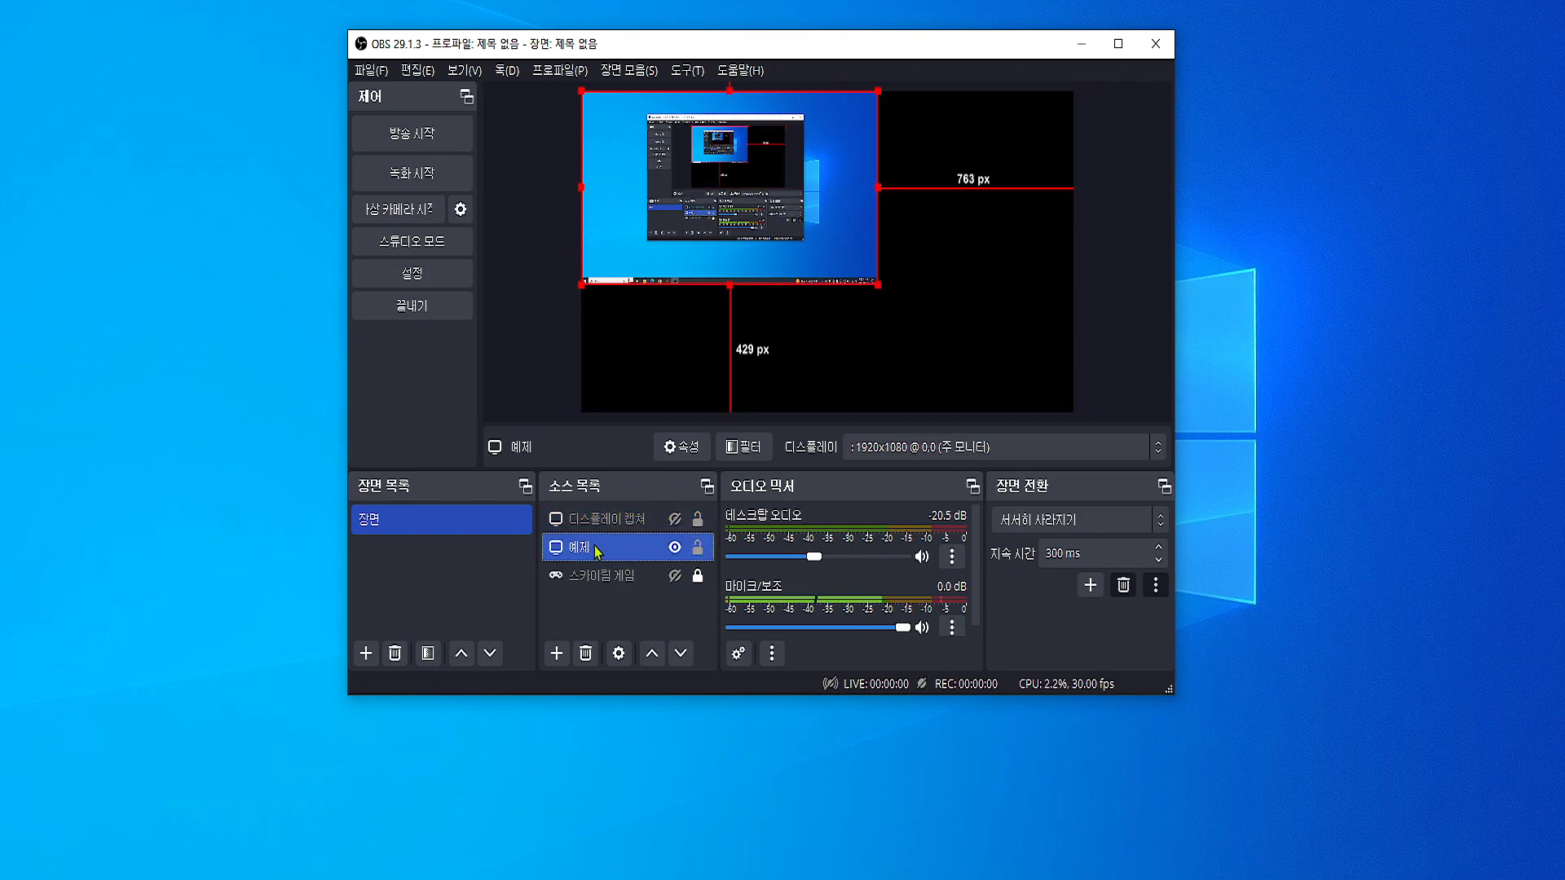
right_click(597, 552)
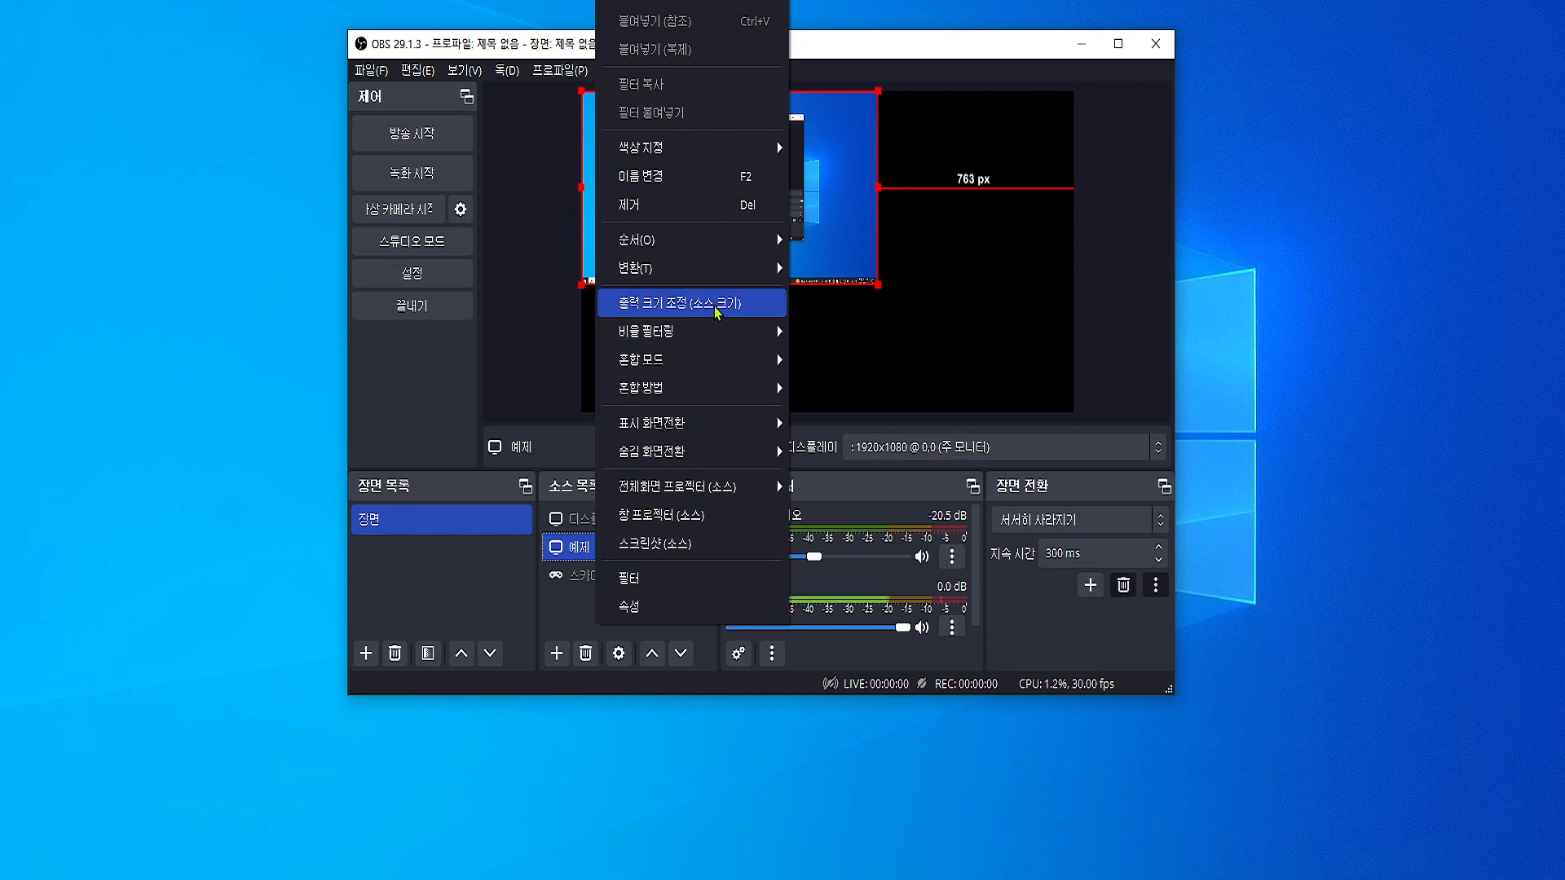
click(714, 310)
click(813, 407)
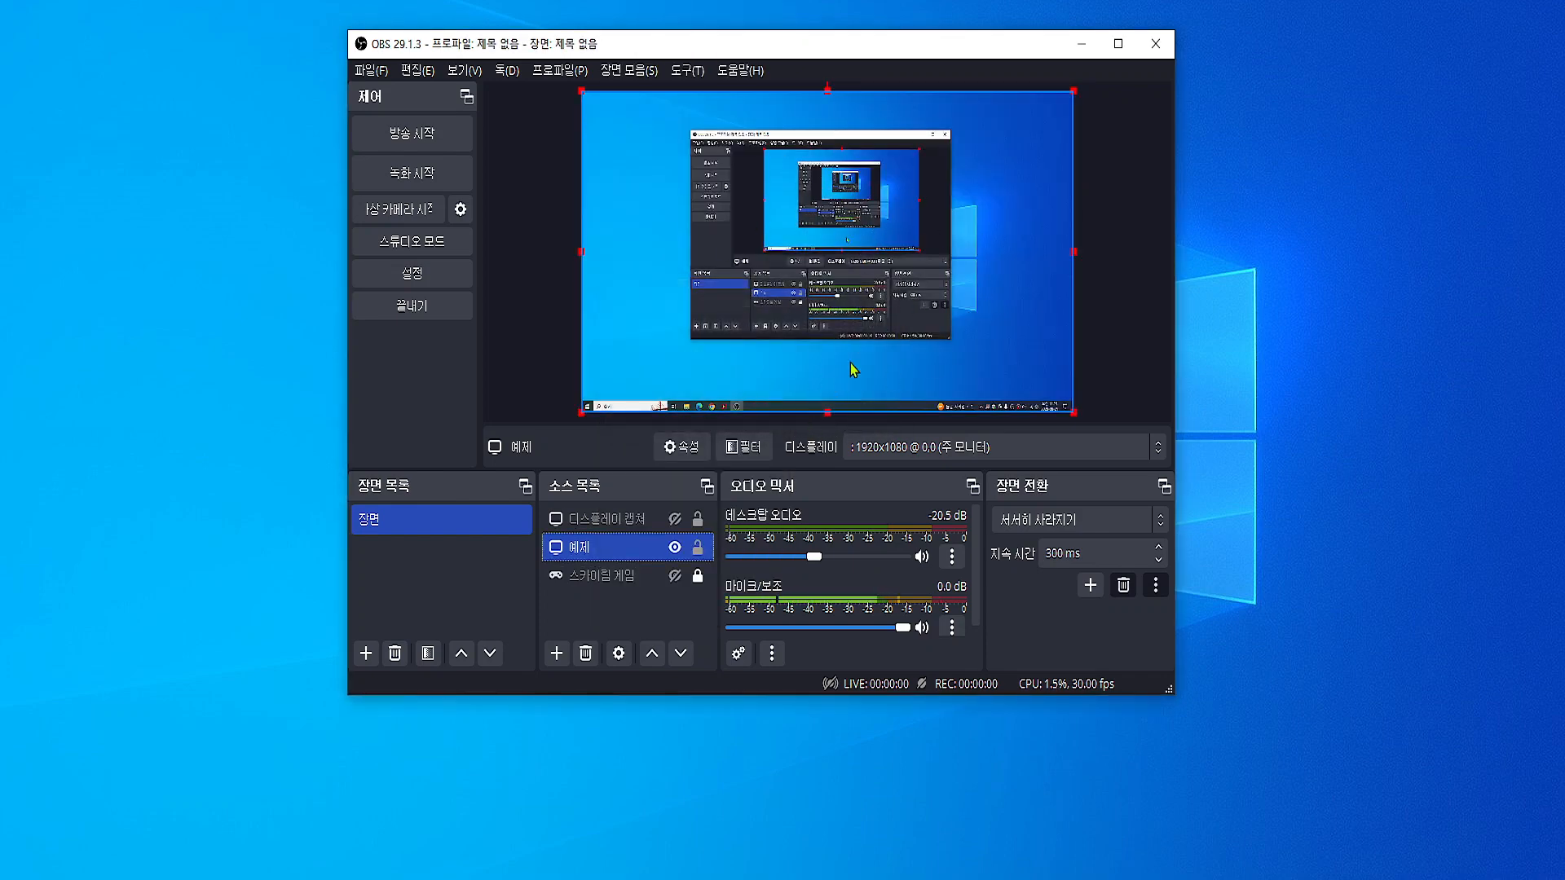
drag(622, 548, 625, 526)
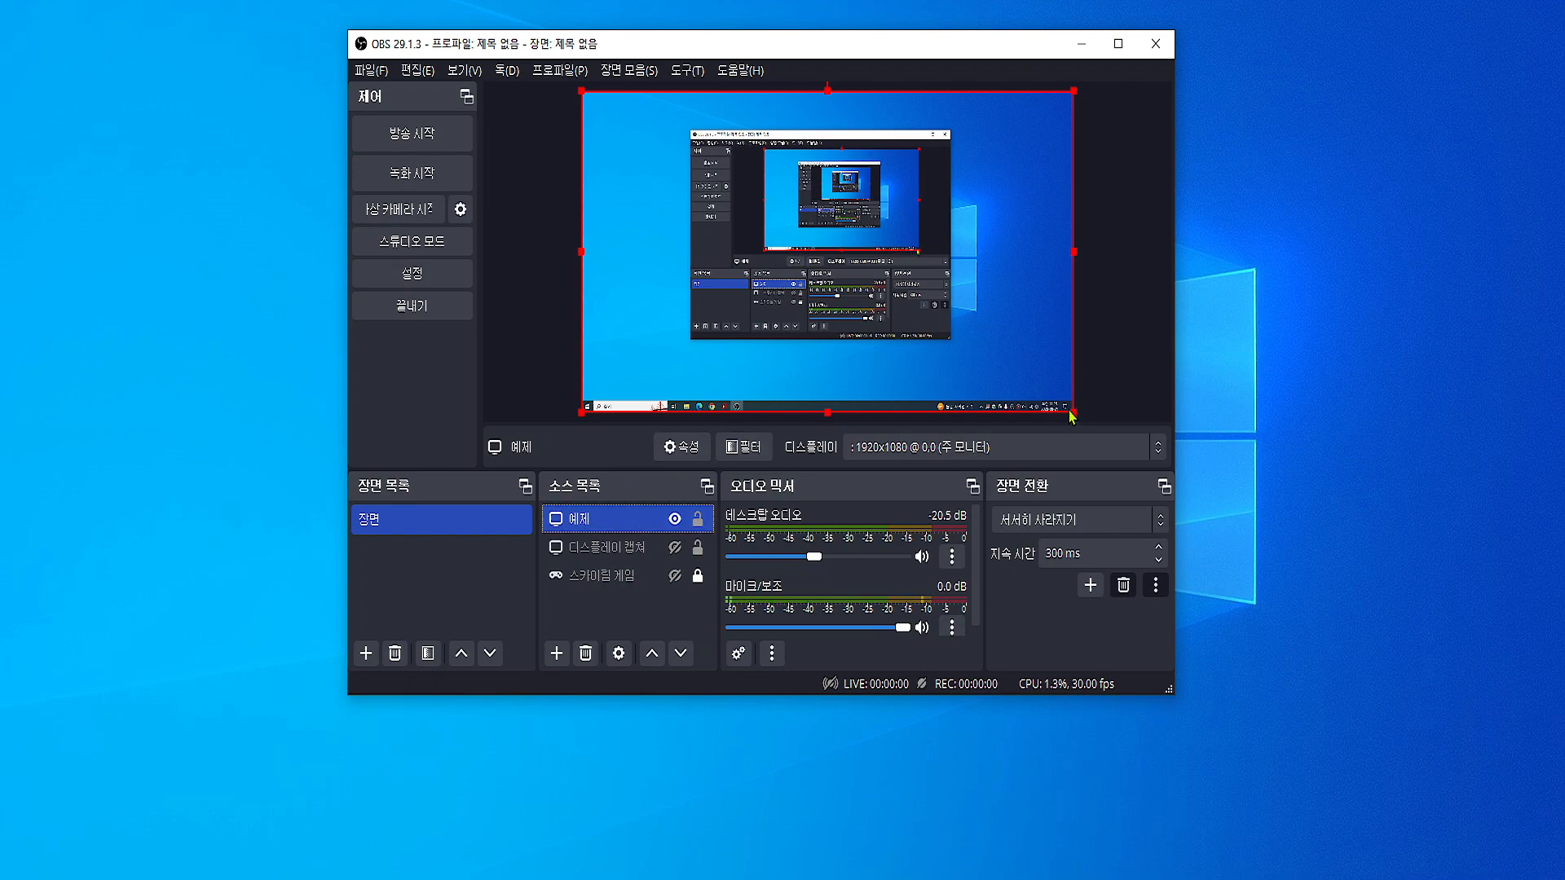
- Shrink 예제 toward the canvas's upper-left corner, leaving about 513 px beside it and 253 px below, and show 디스플레이 캡쳐
drag(1074, 412, 943, 336)
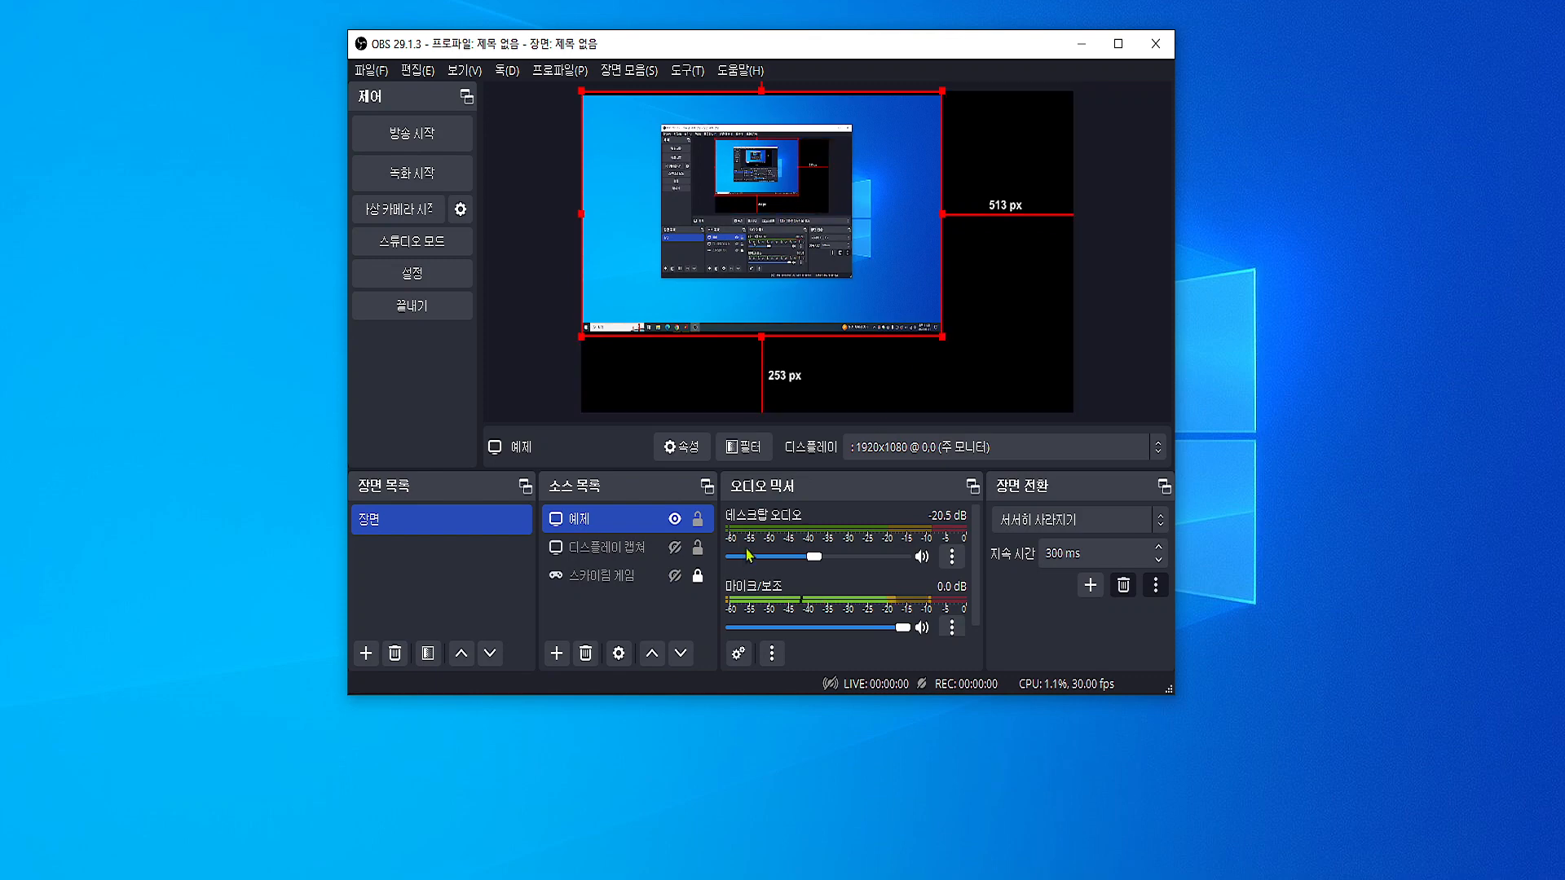
click(675, 547)
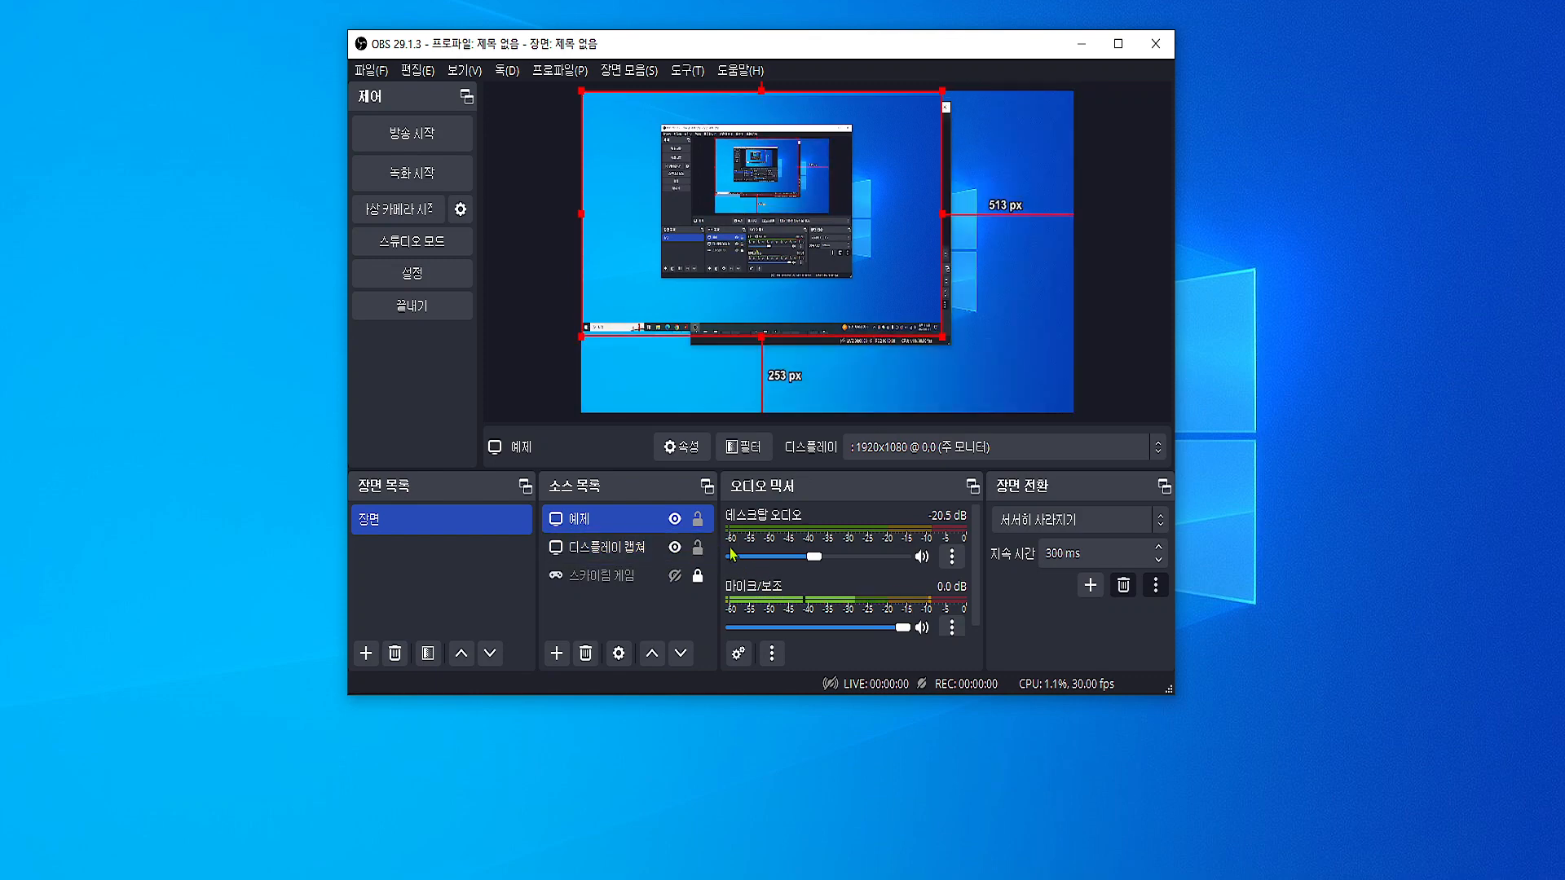
- Open the filters of the 예제 source and add a 자르기/덧대기 effect filter with its default name
right_click(633, 531)
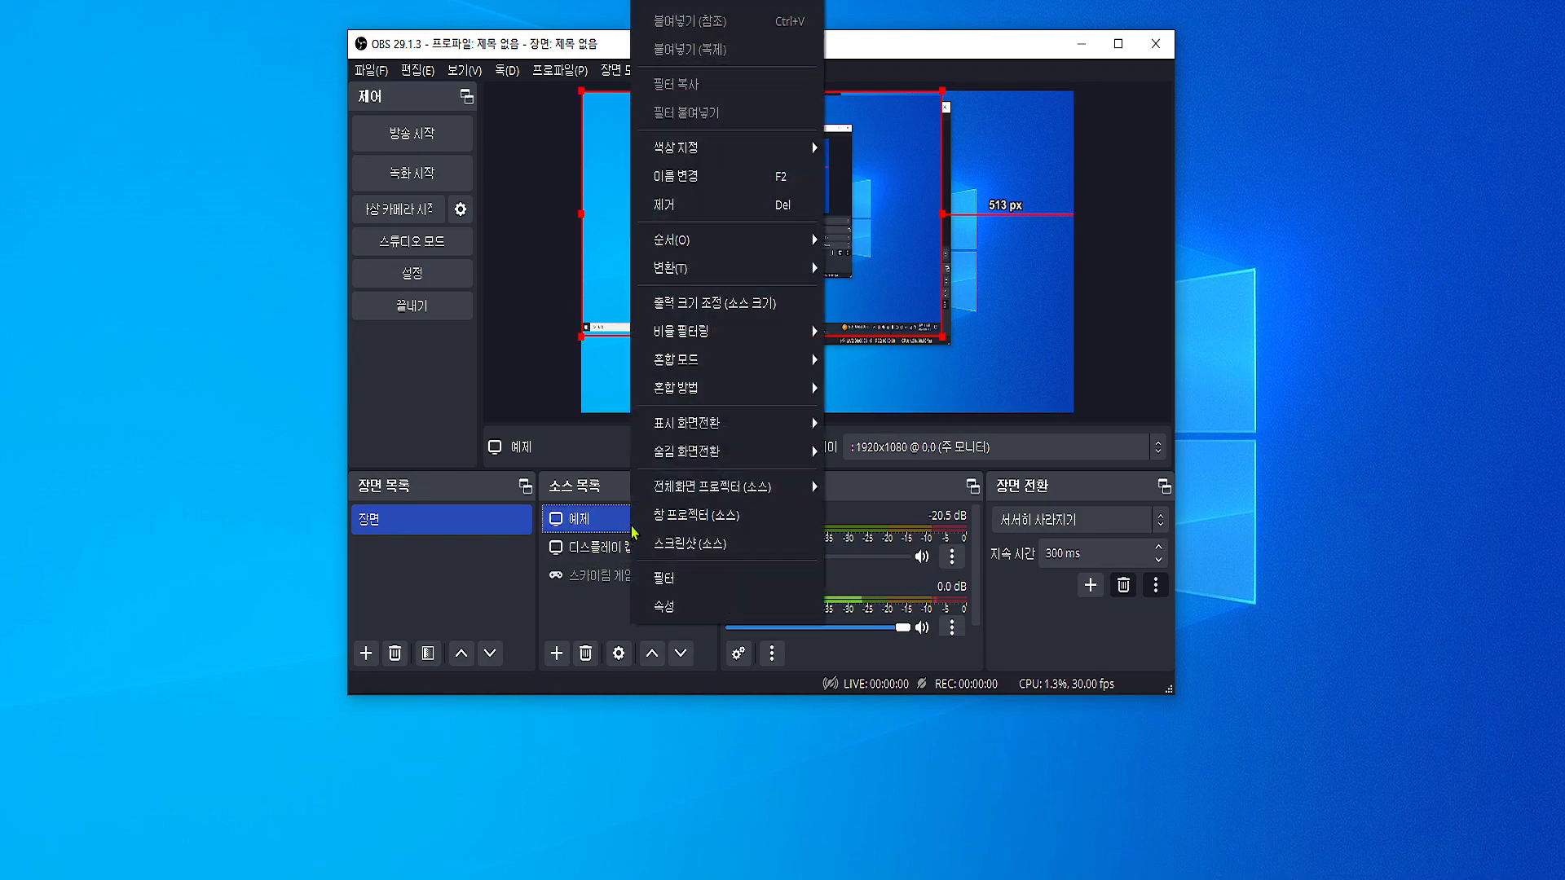
click(712, 585)
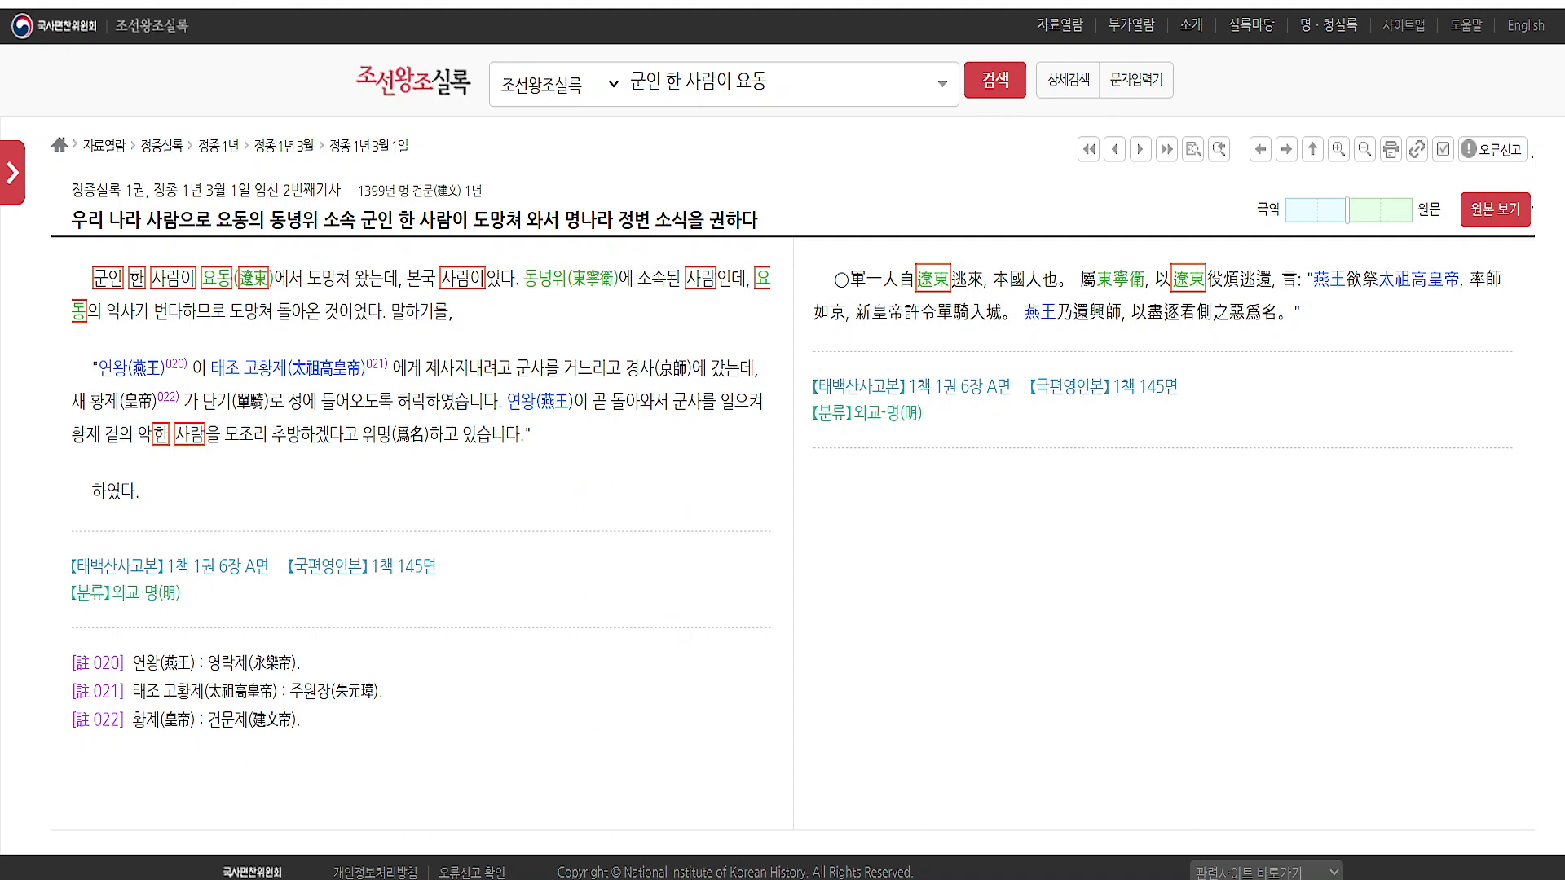
click(494, 879)
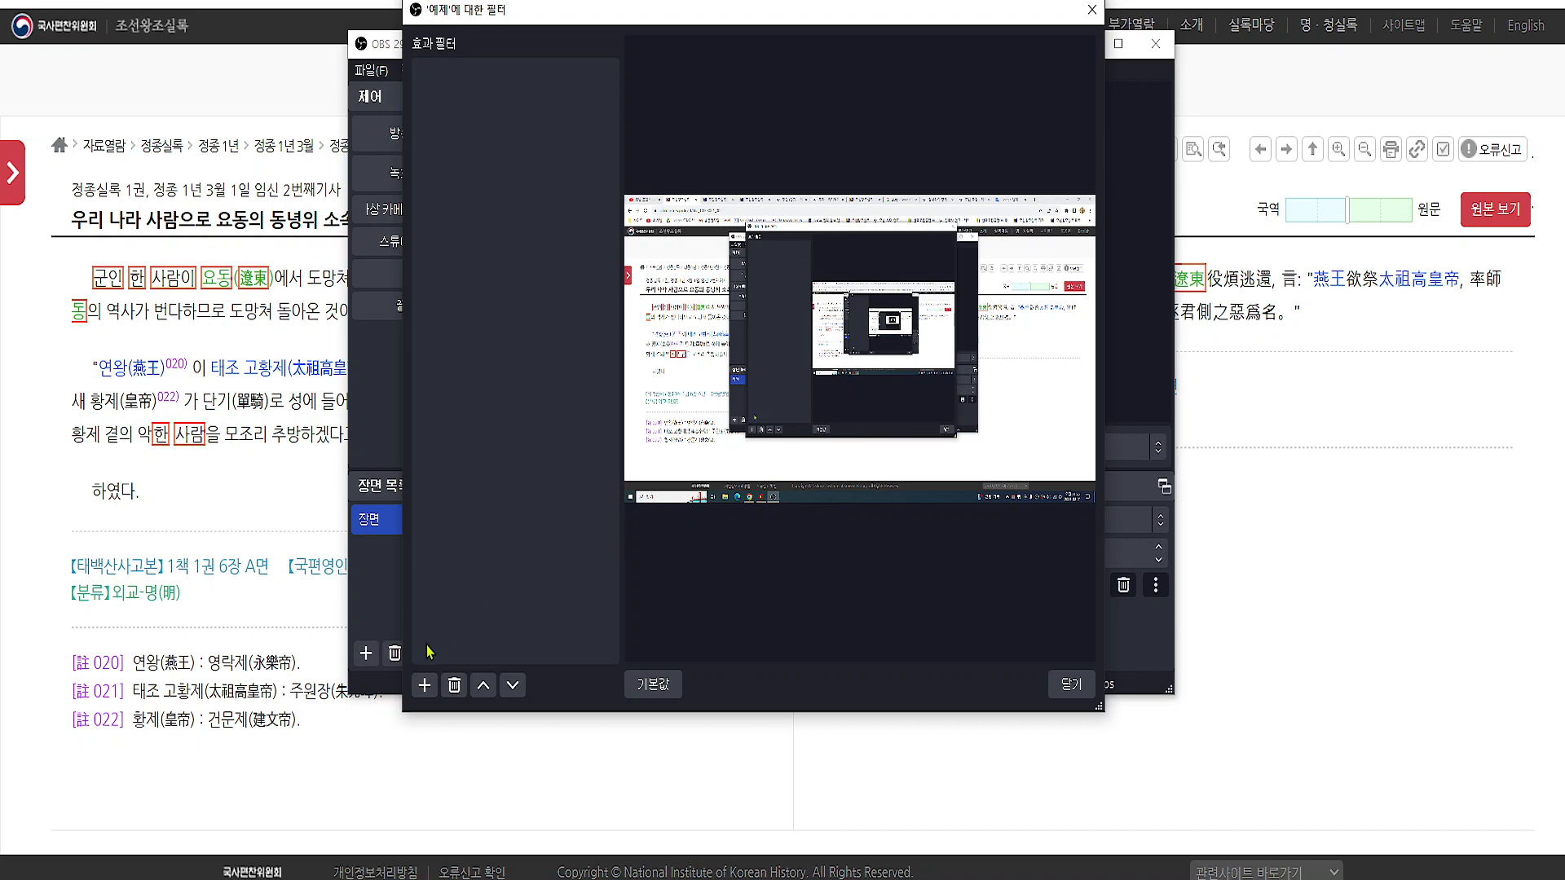
click(424, 687)
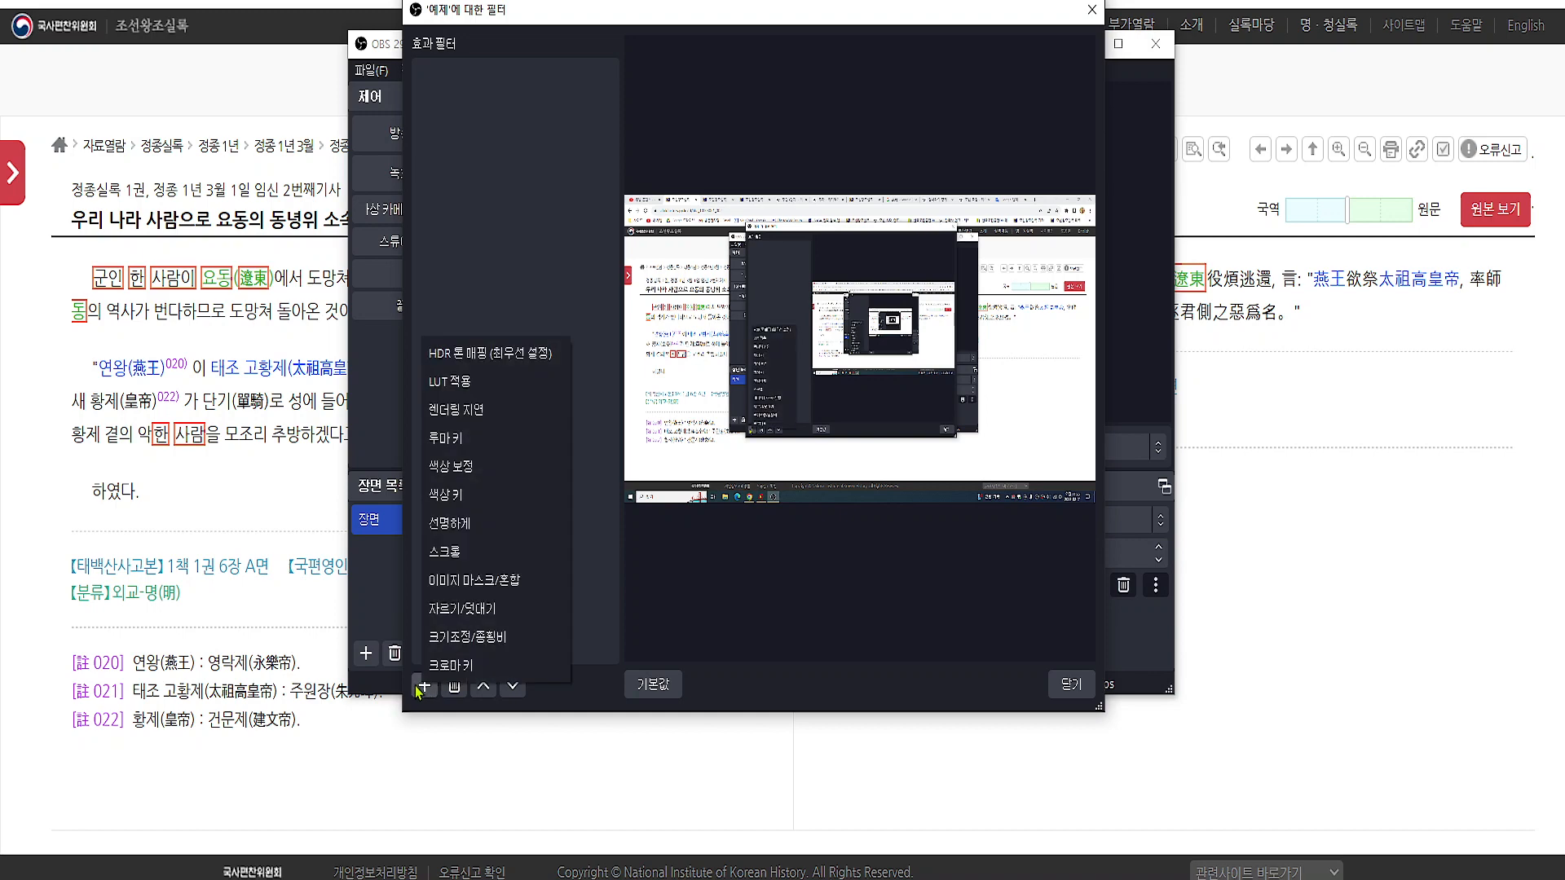
click(511, 622)
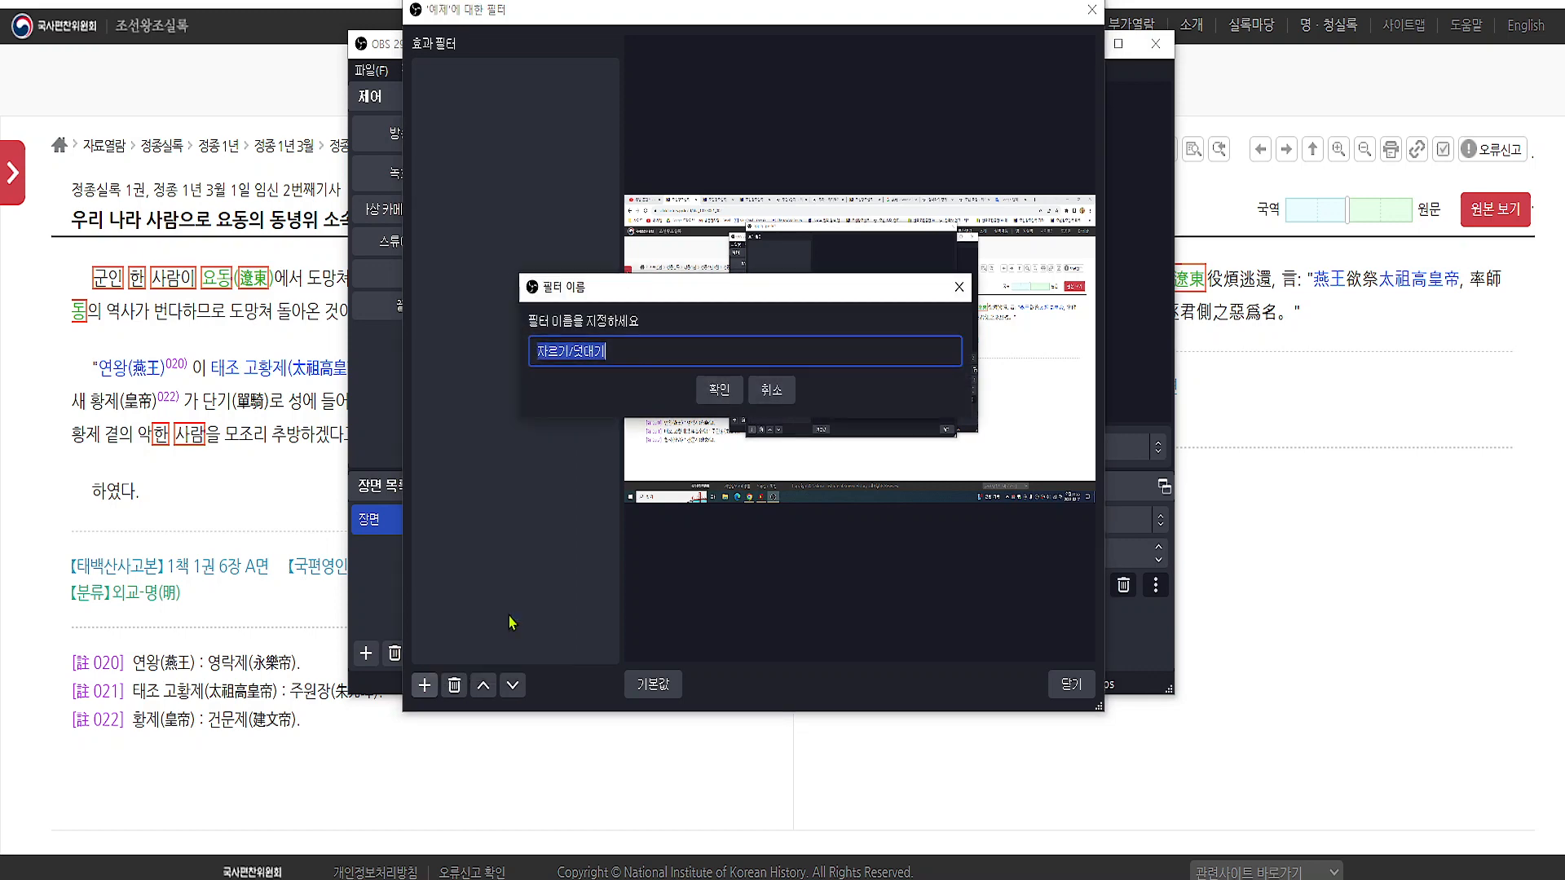
click(719, 392)
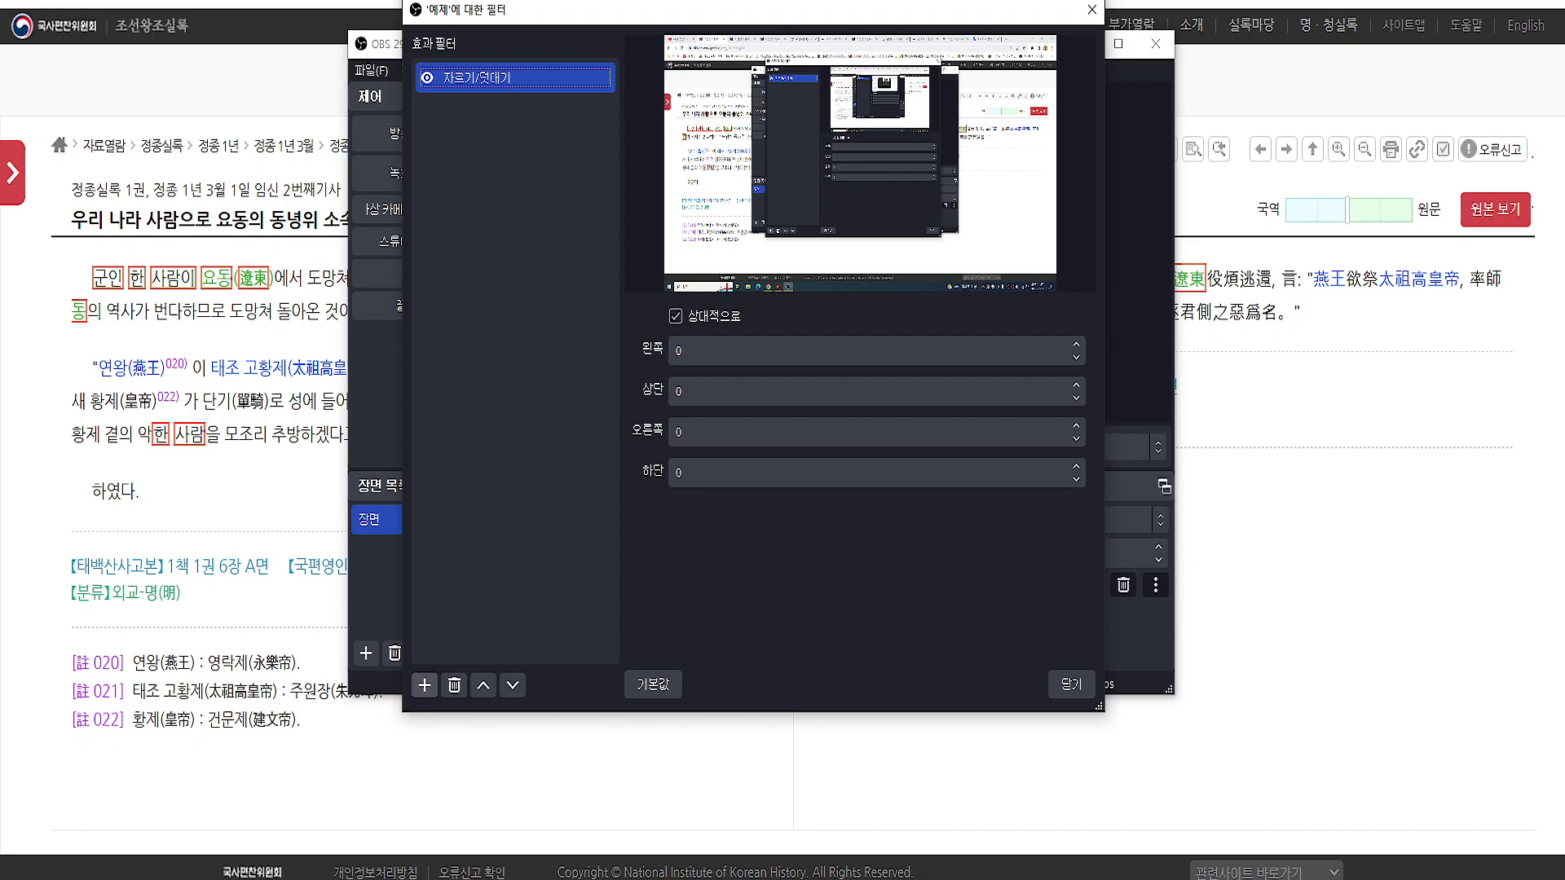
- Try a 상단 crop of 100 in the 자르기/덧대기 filter and reset it to 0
double_click(683, 391)
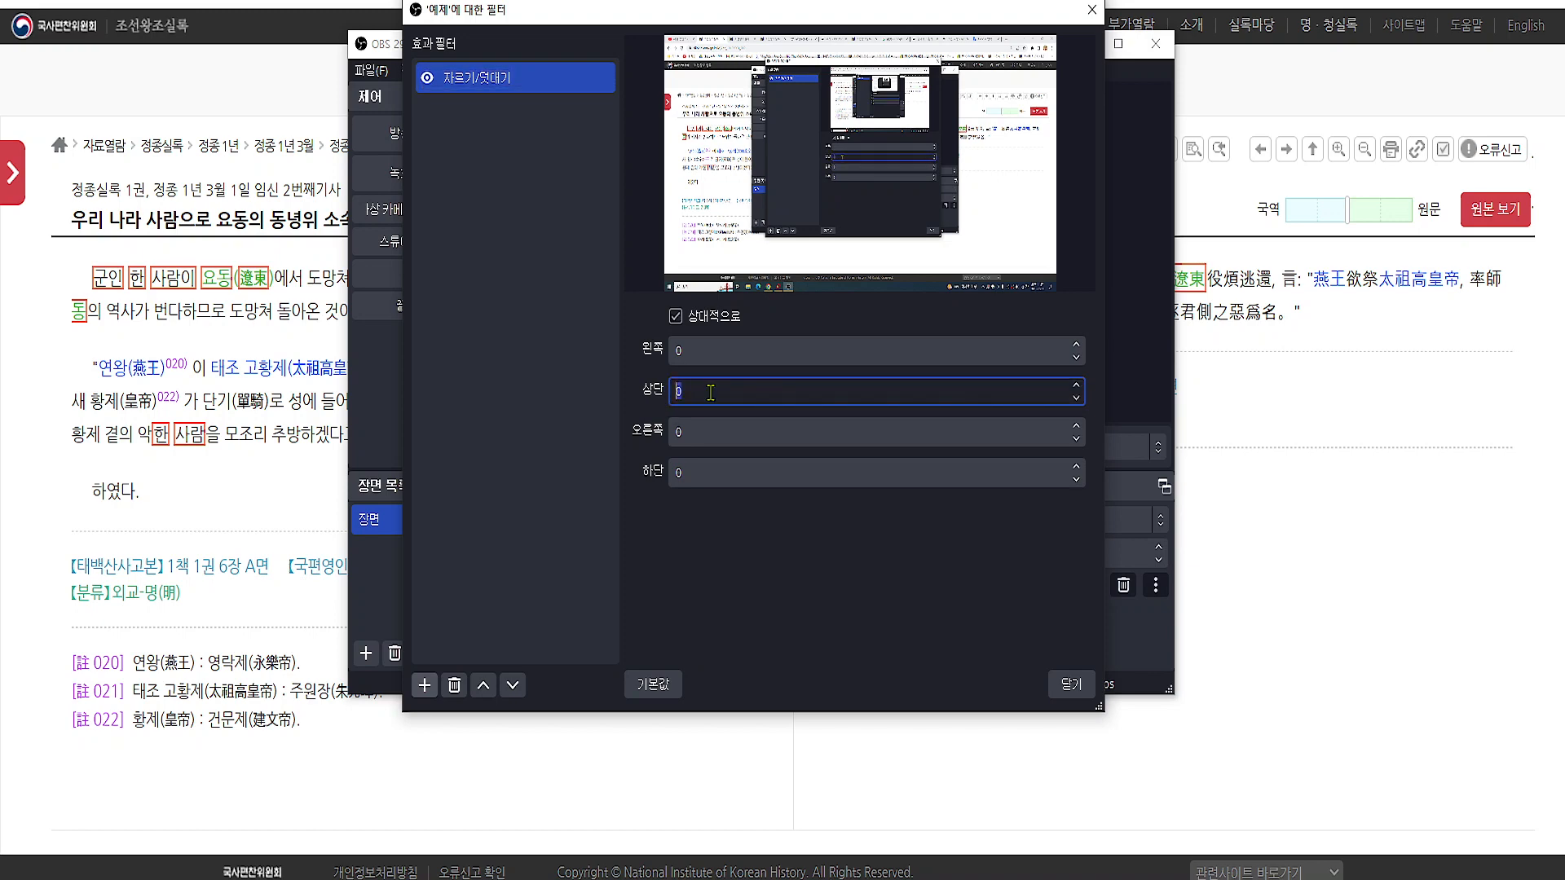
text(100)
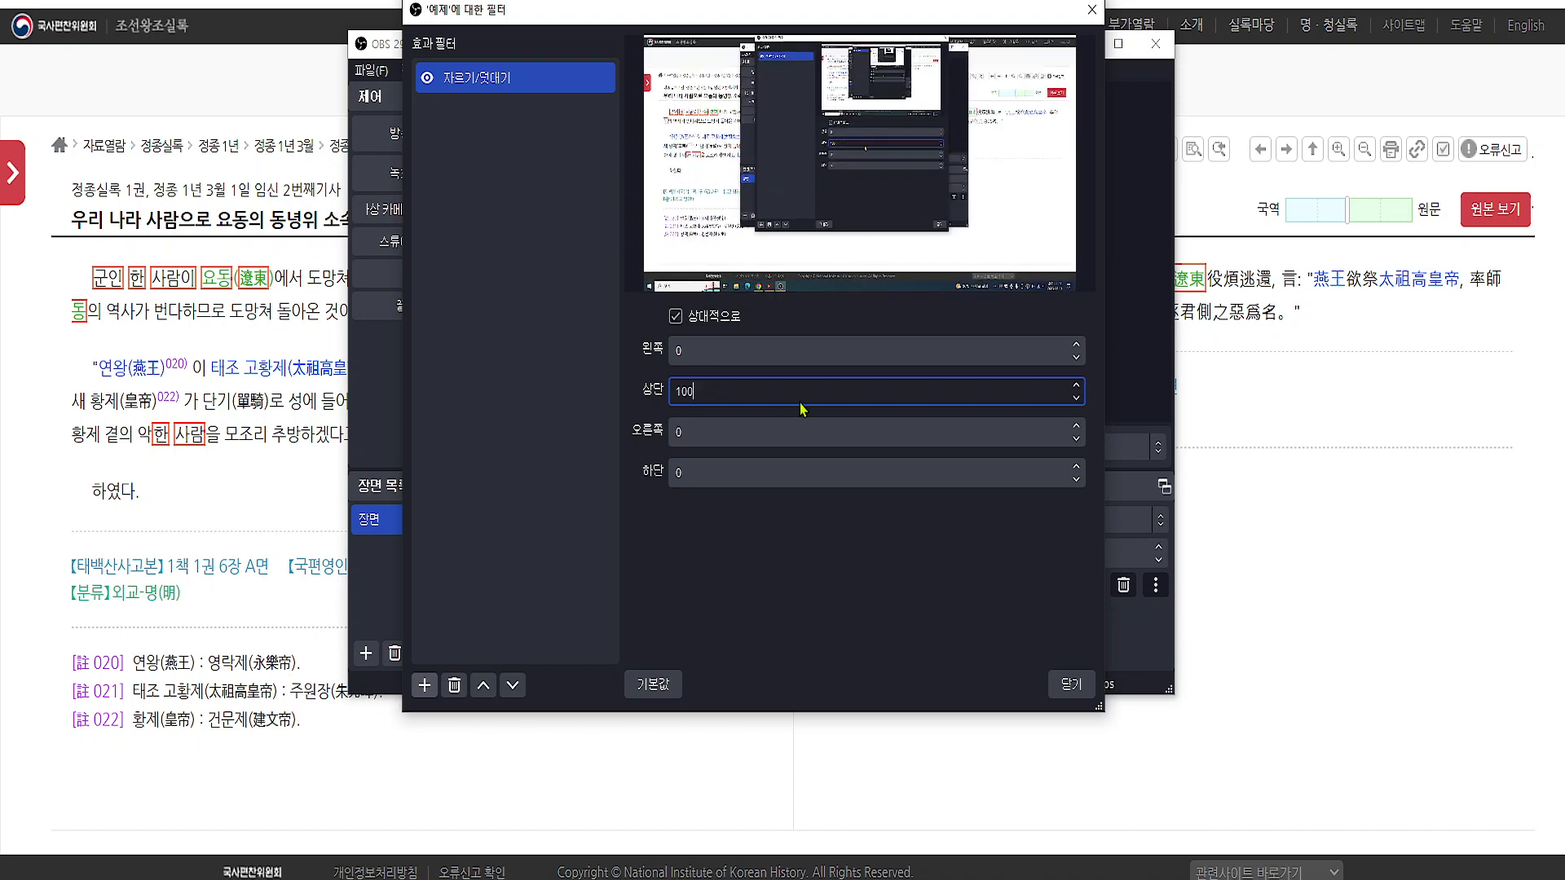
double_click(709, 395)
text(0)
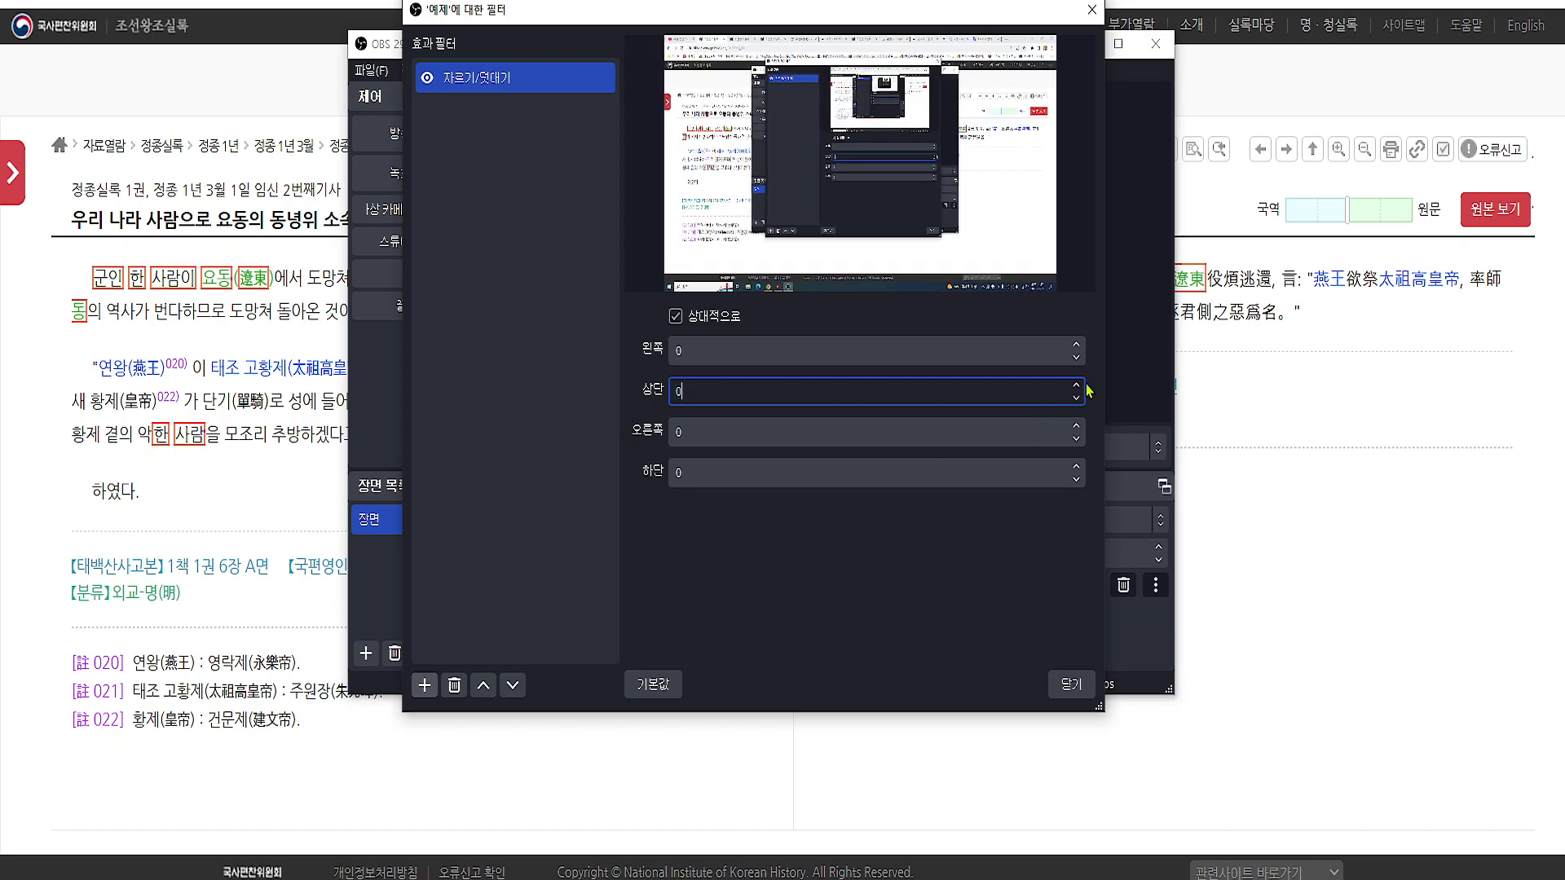
- Raise the filter's 상단 crop value gradually to 110
click(1077, 387)
click(1078, 387)
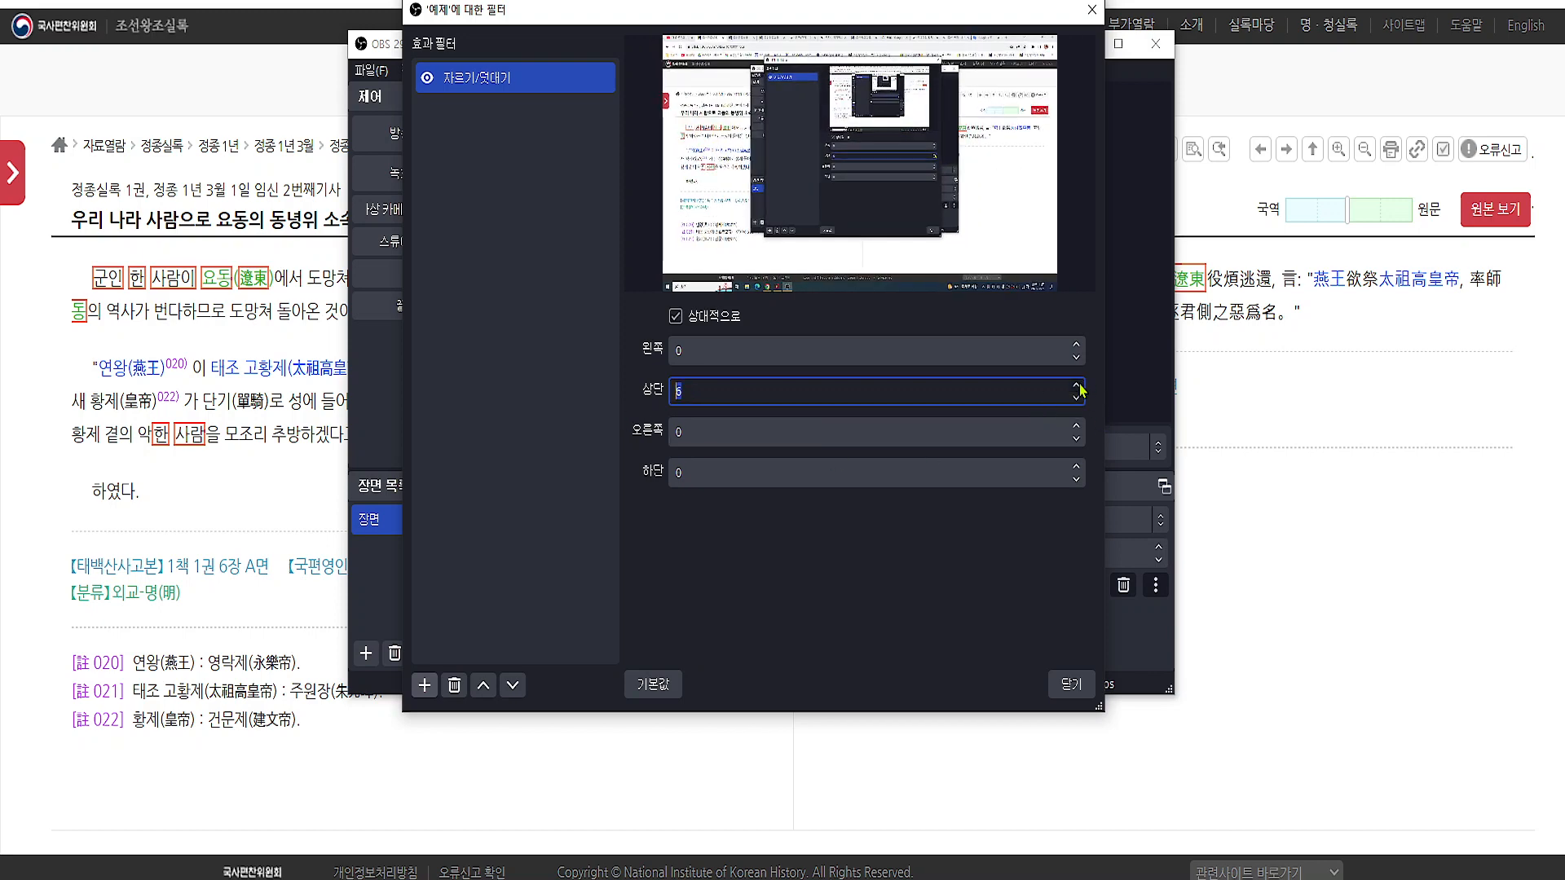
drag(1080, 388, 1078, 392)
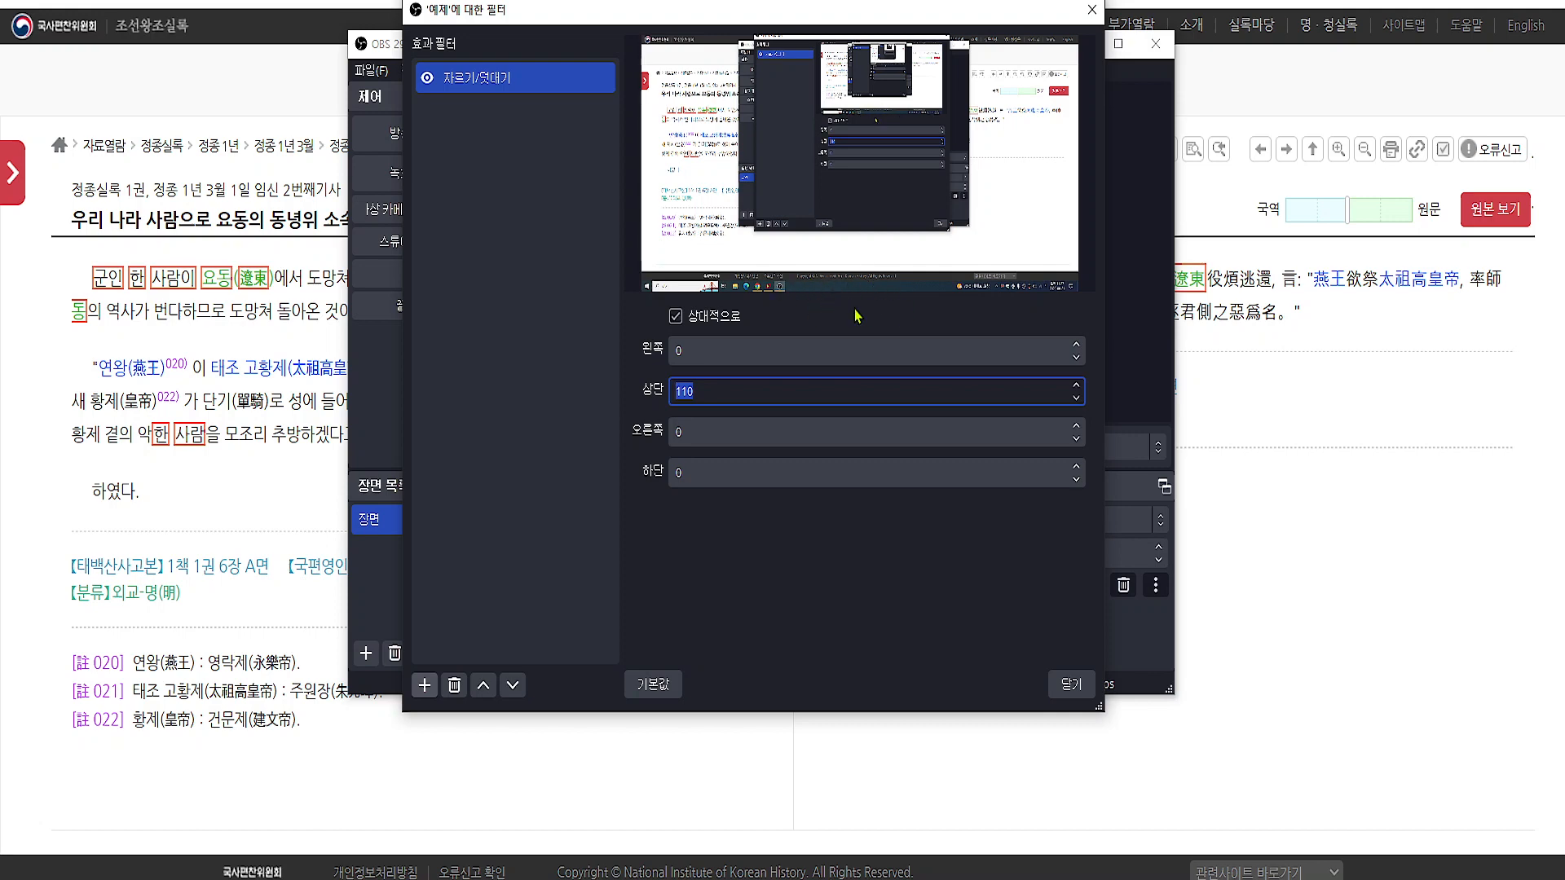
- Try a 하단 crop of 50 in the 자르기/덧대기 filter and reset it to 0
click(697, 476)
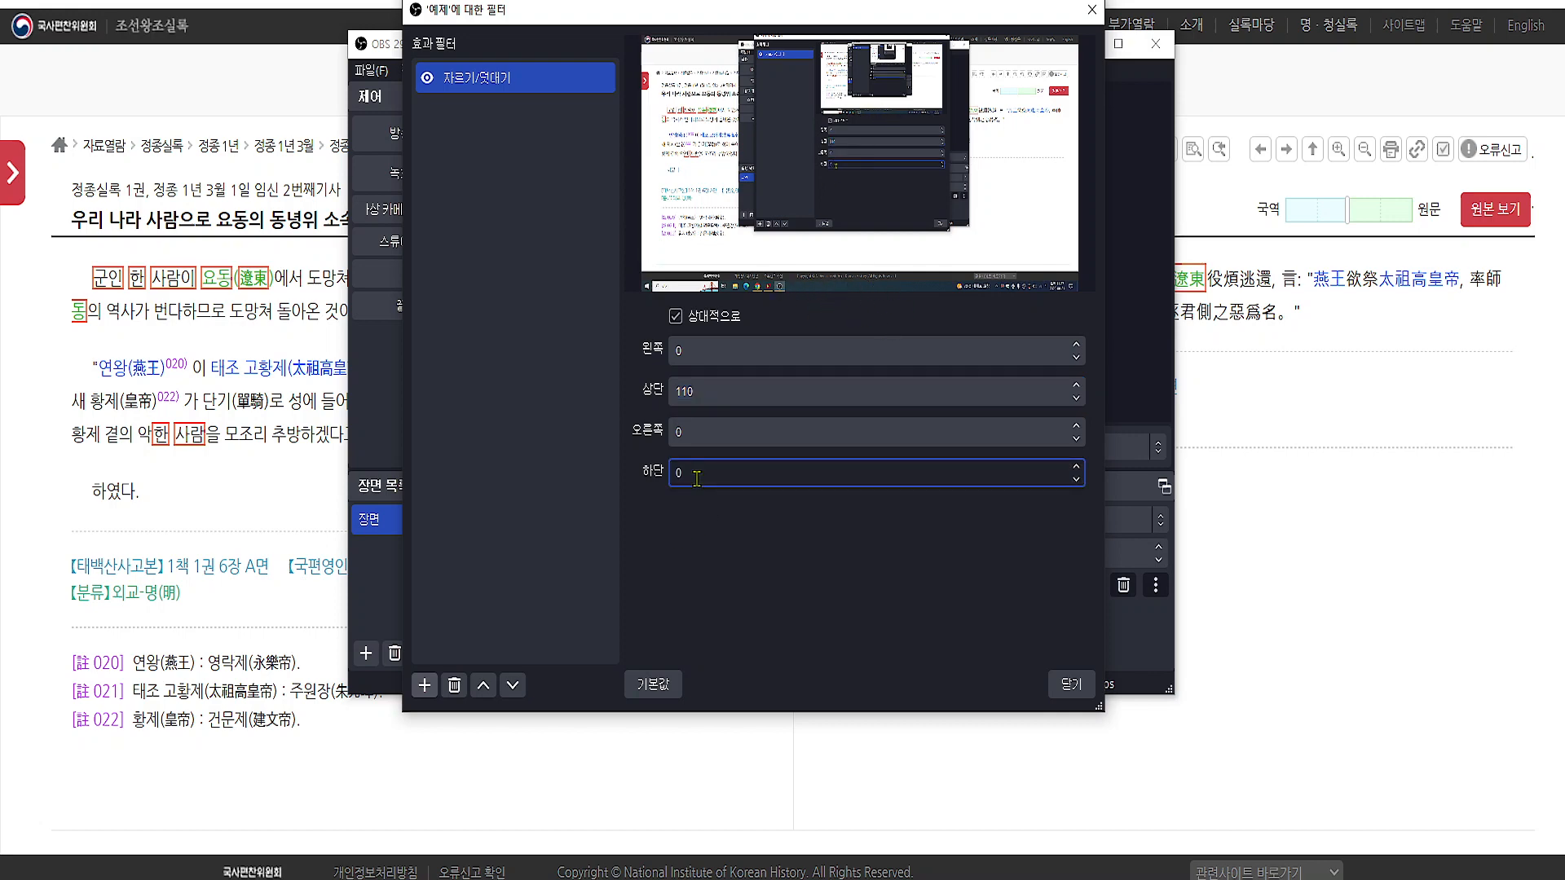
drag(701, 478, 647, 480)
text(50)
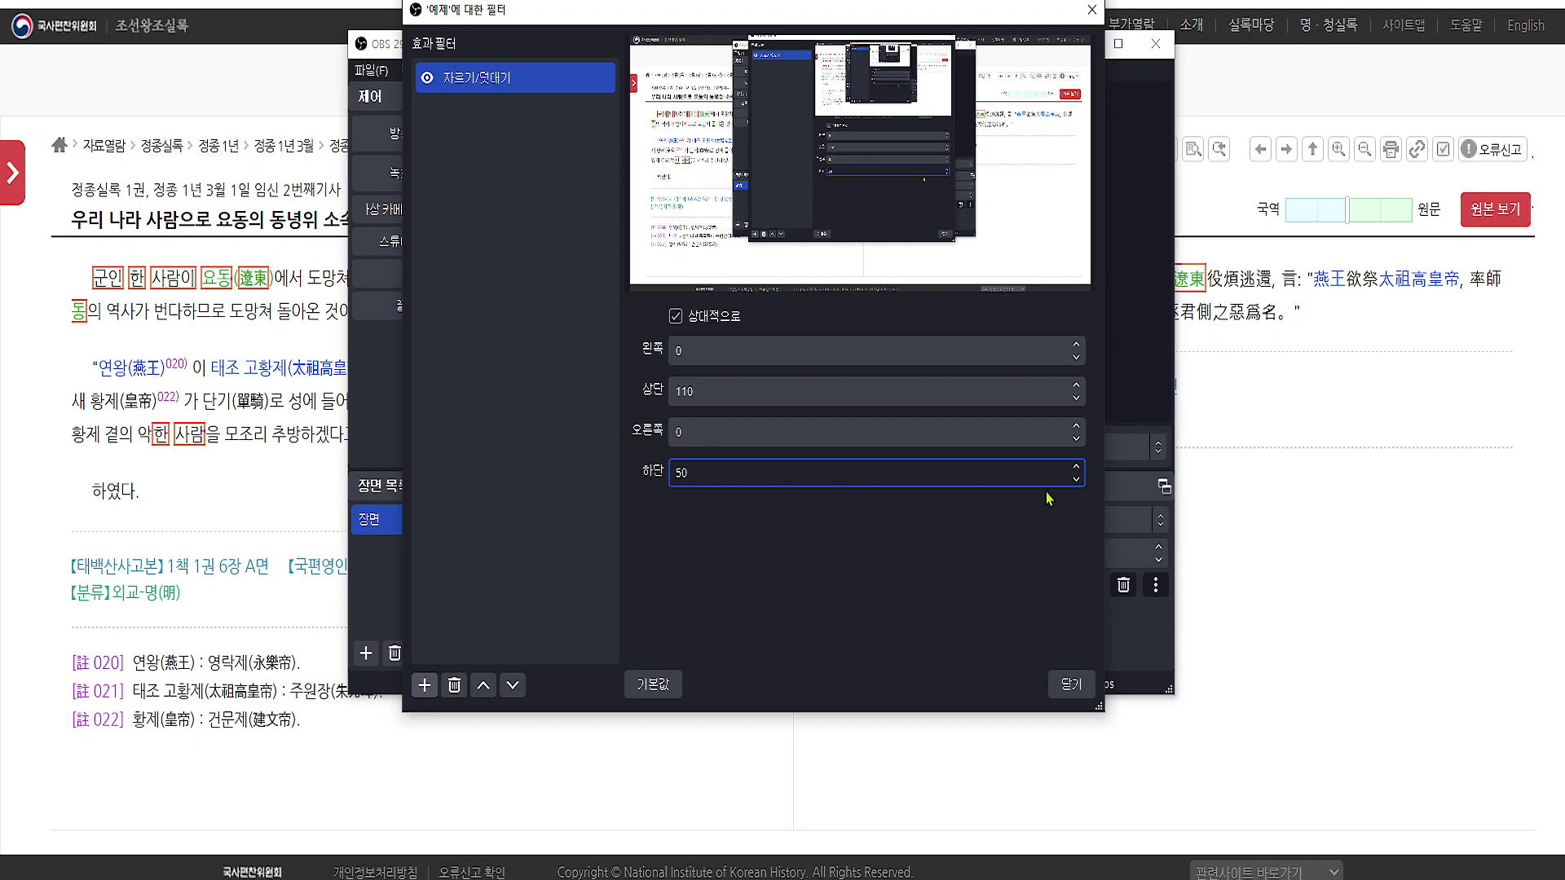
drag(733, 483, 647, 471)
text(0)
- Raise the 하단 crop gradually to 32, lower it to 10, and finally set it to 50
click(1077, 468)
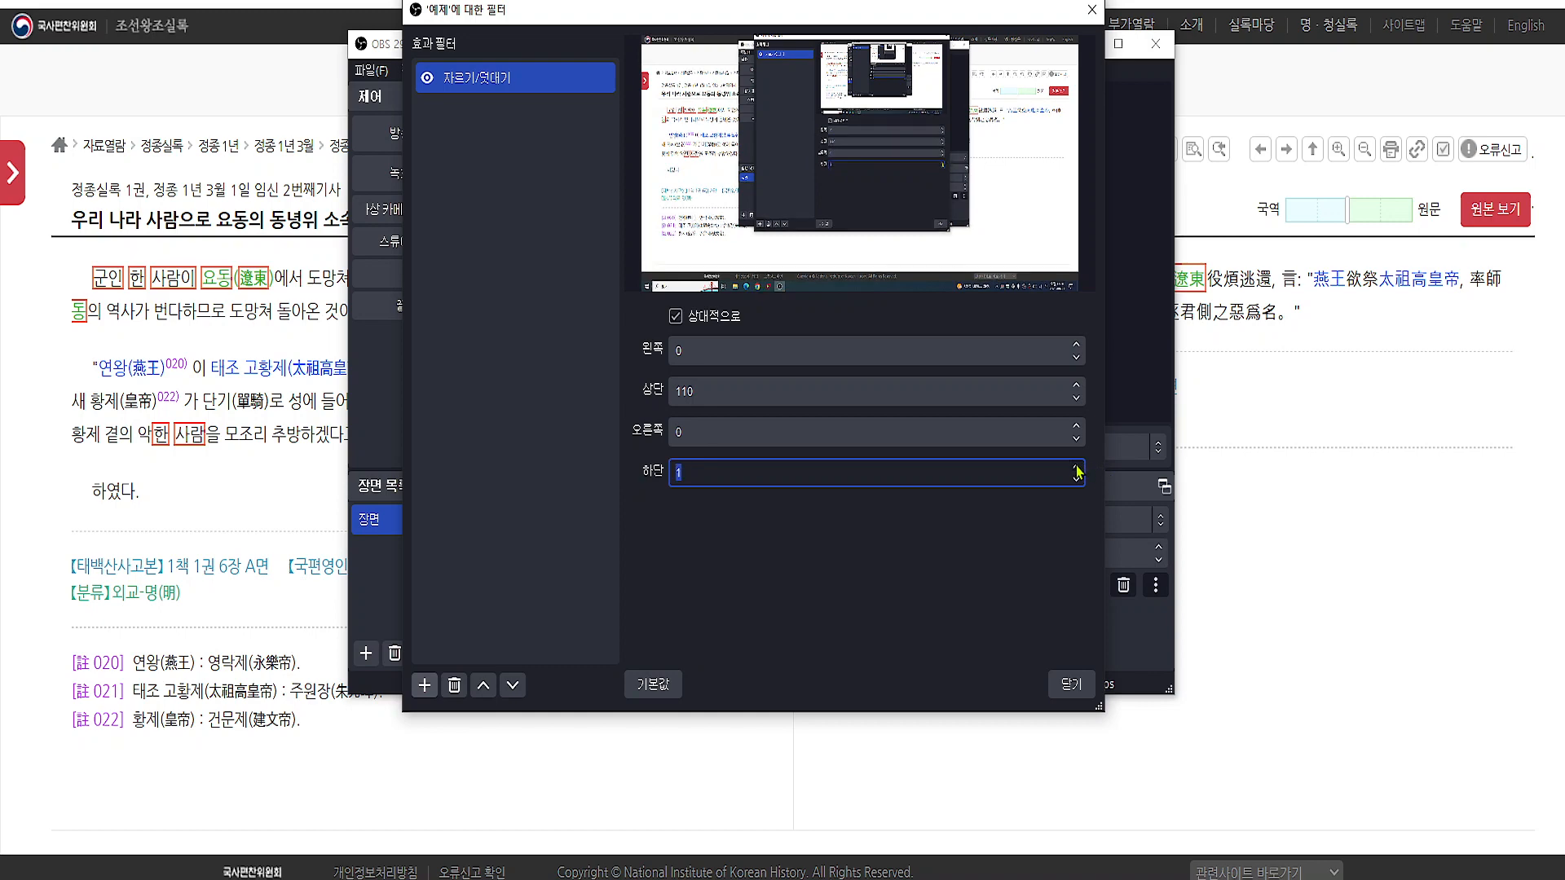
scroll(1077, 471, up, 11)
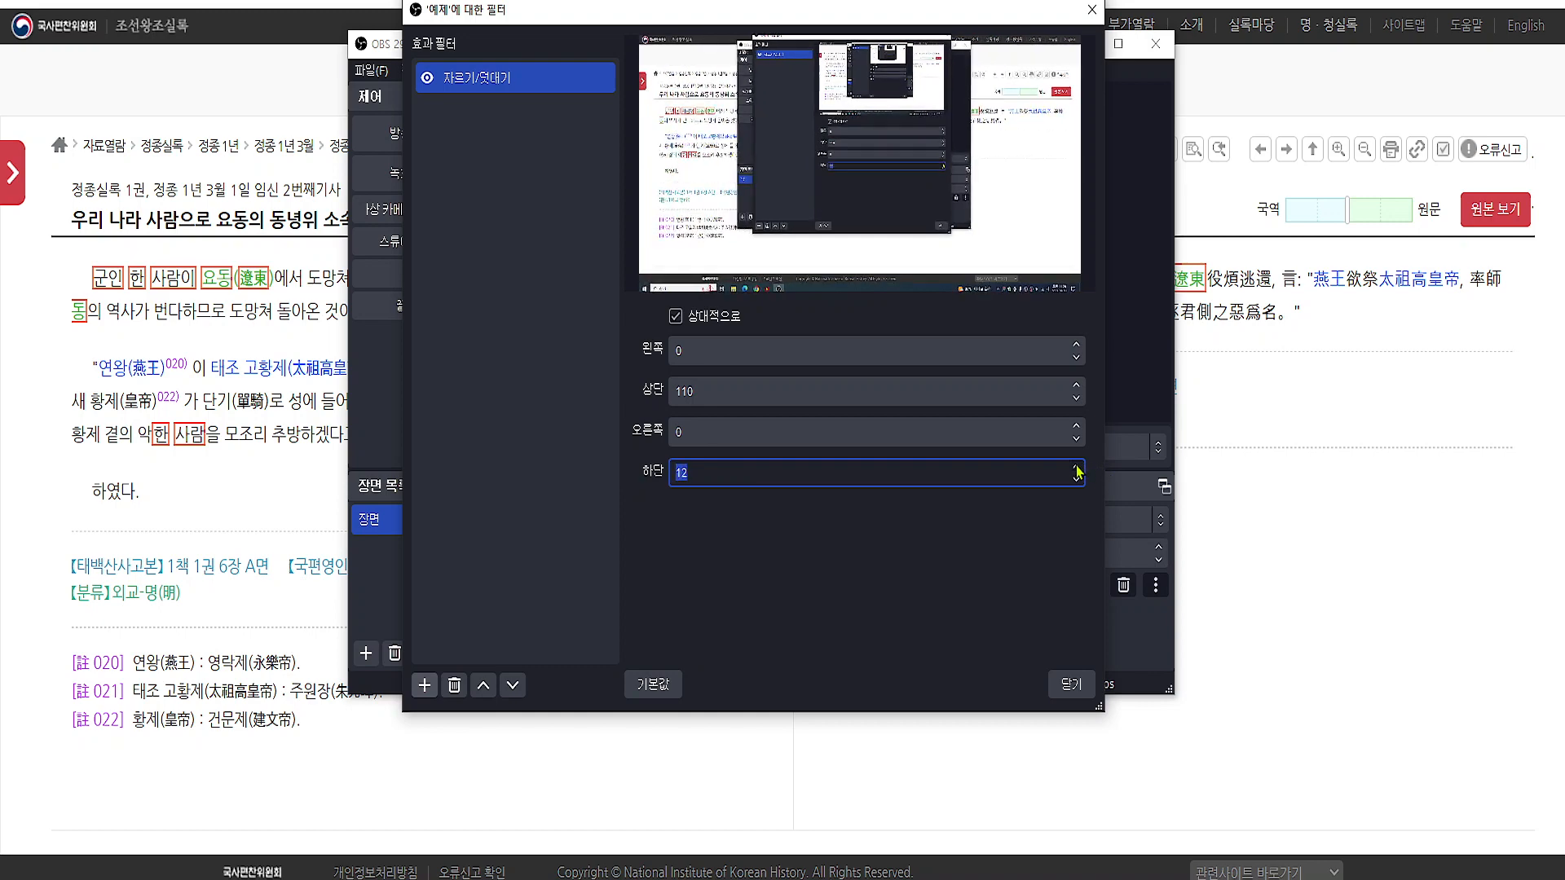
scroll(1077, 471, up, 12)
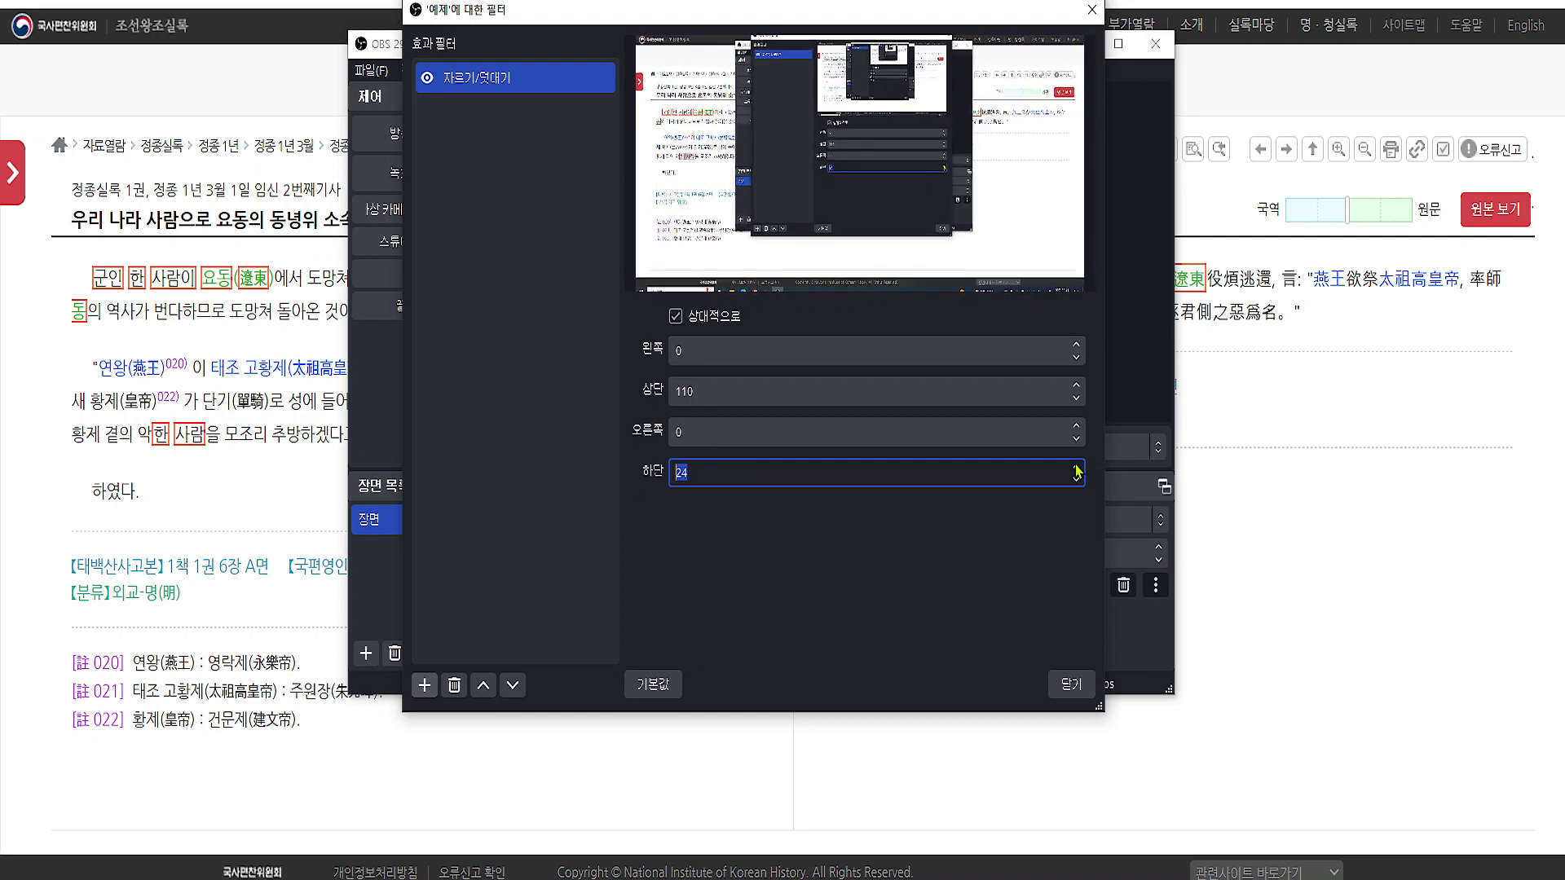
scroll(1077, 470, up, 8)
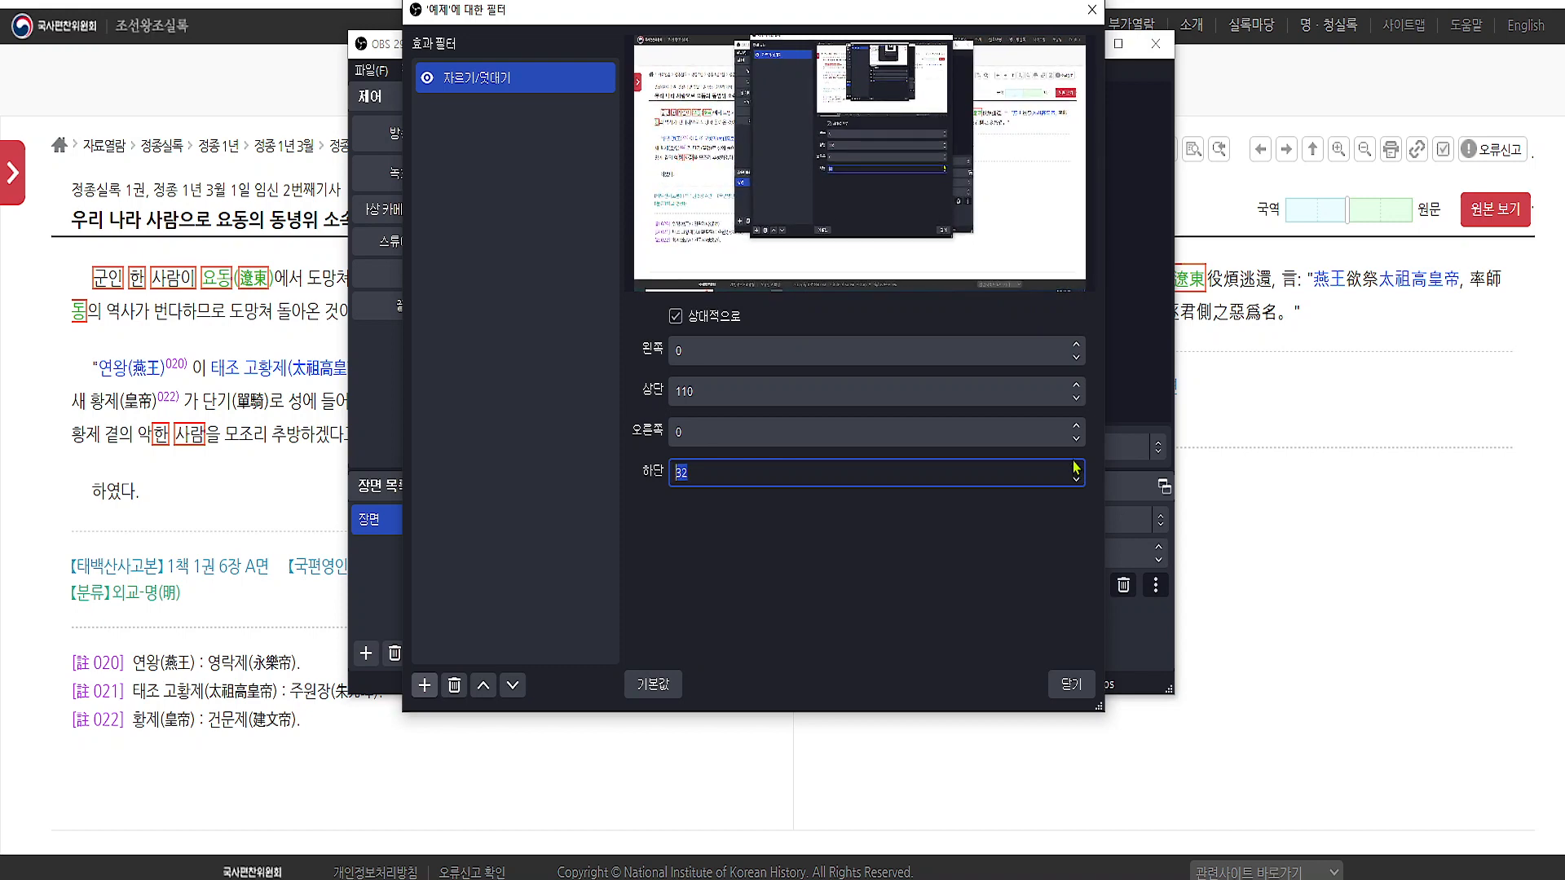
scroll(1077, 481, down, 4)
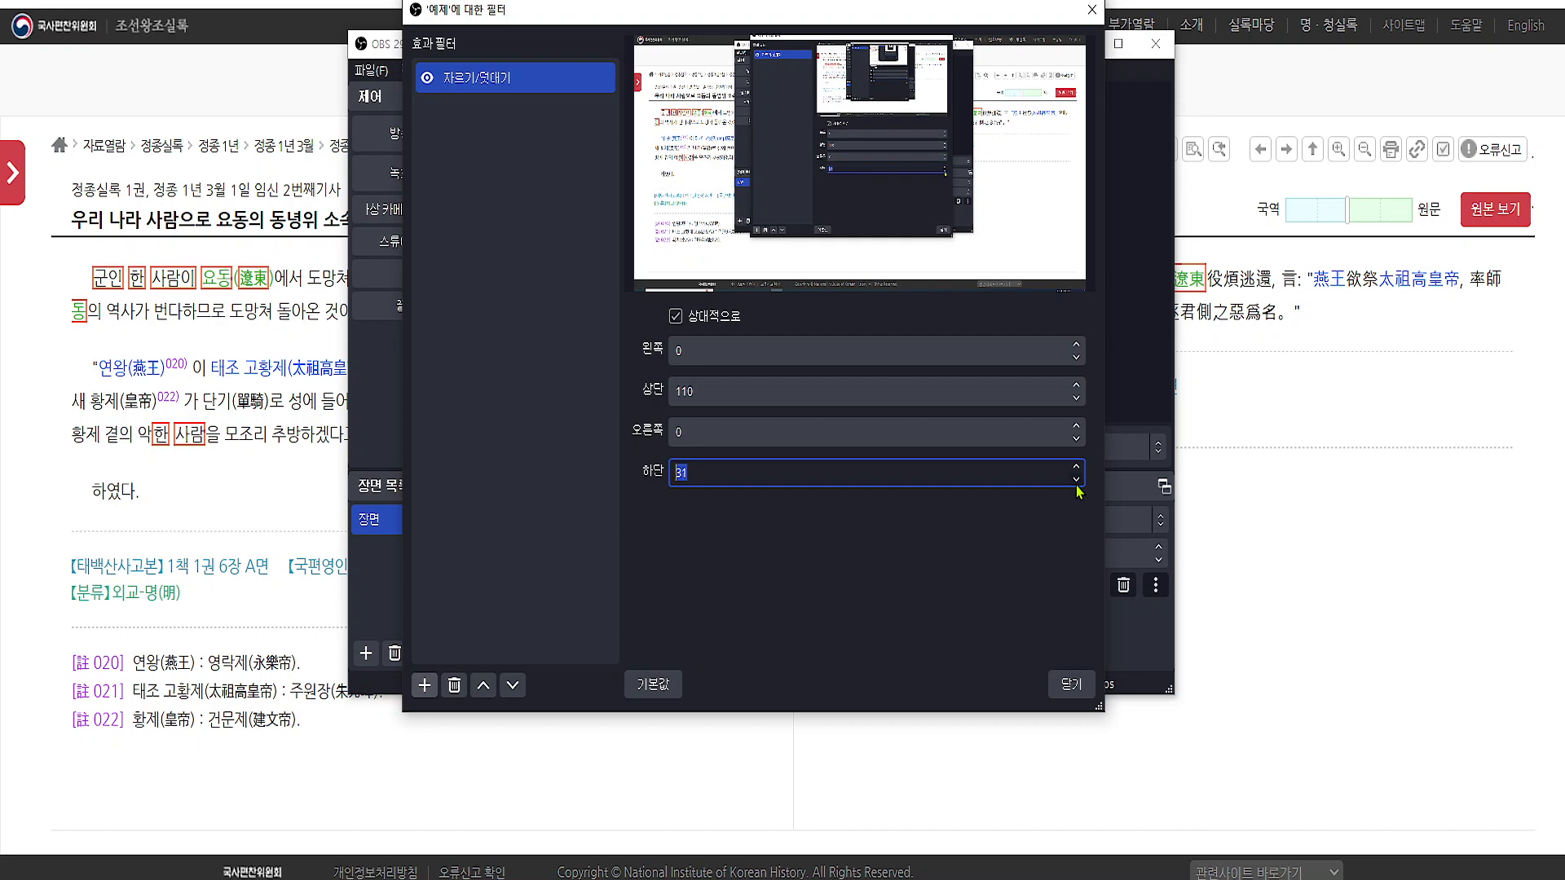
scroll(1078, 487, down, 13)
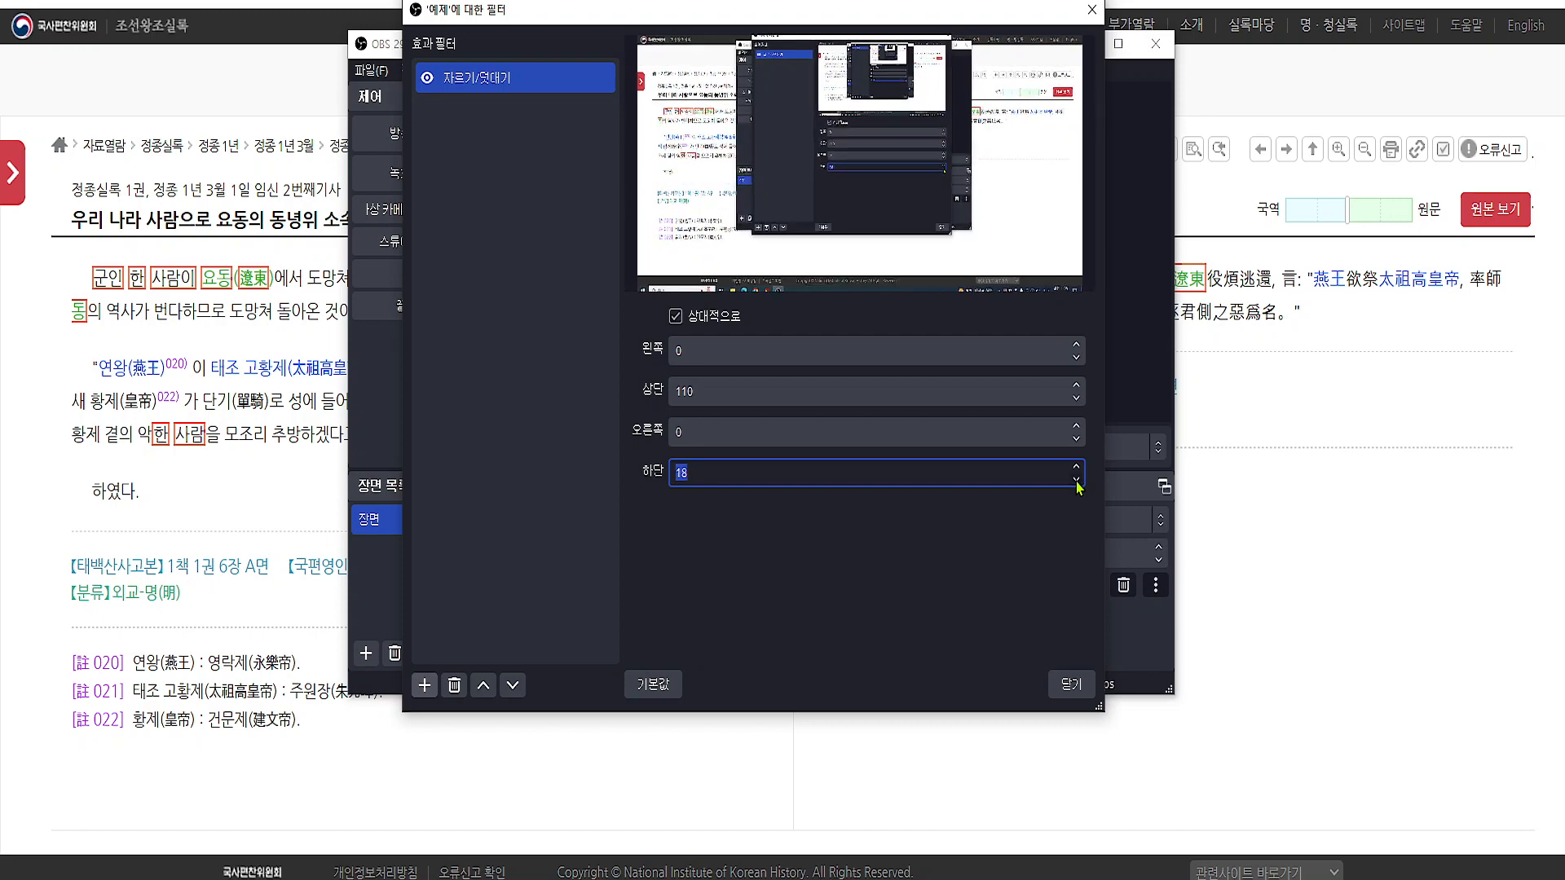
scroll(1077, 486, down, 5)
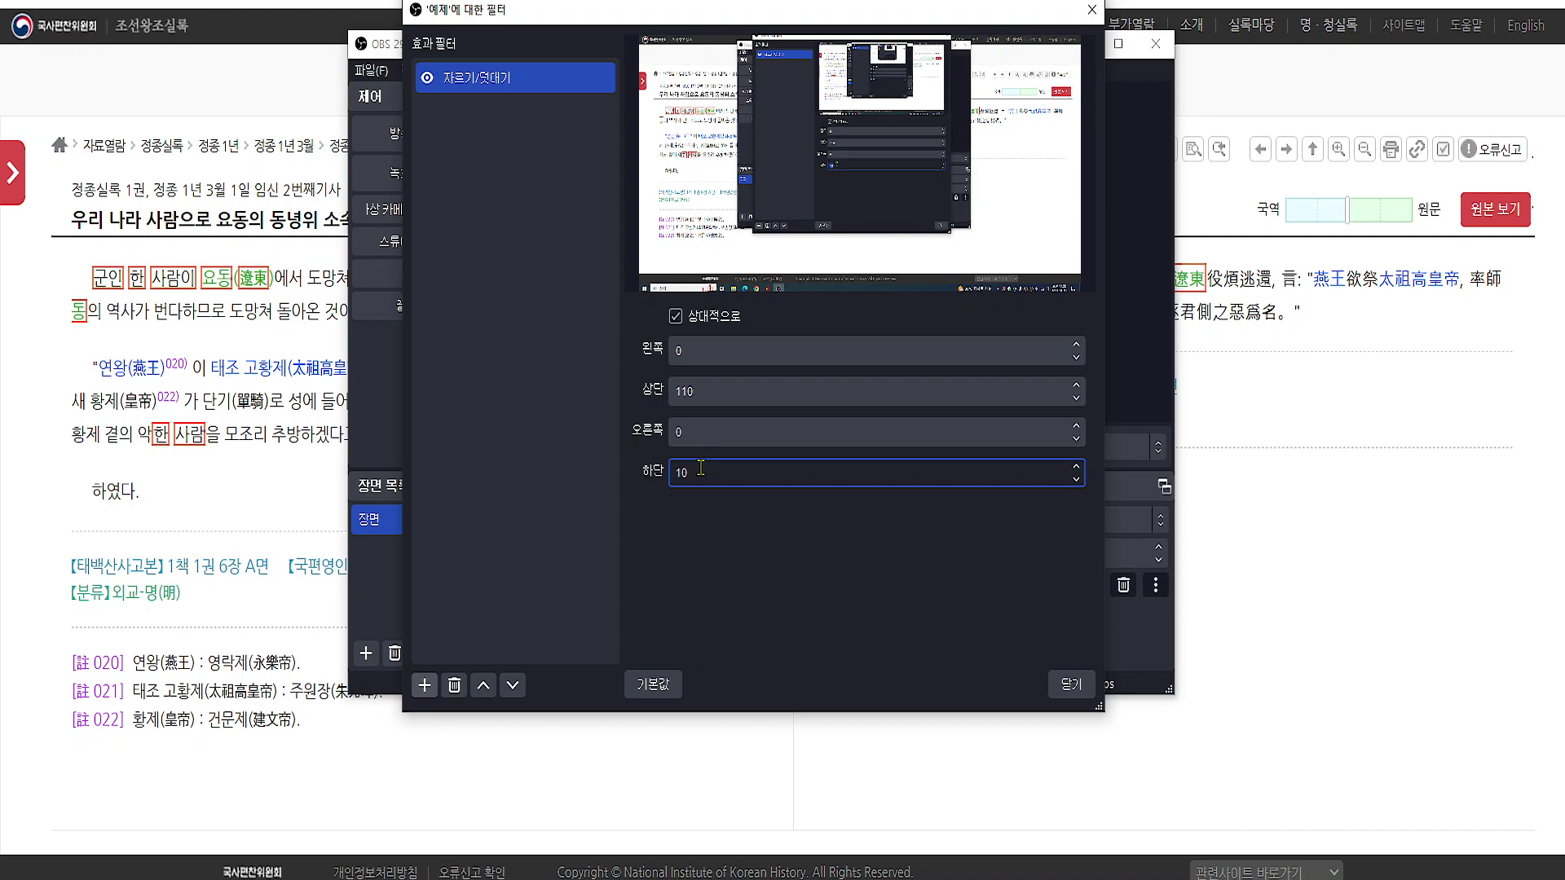
text(0)
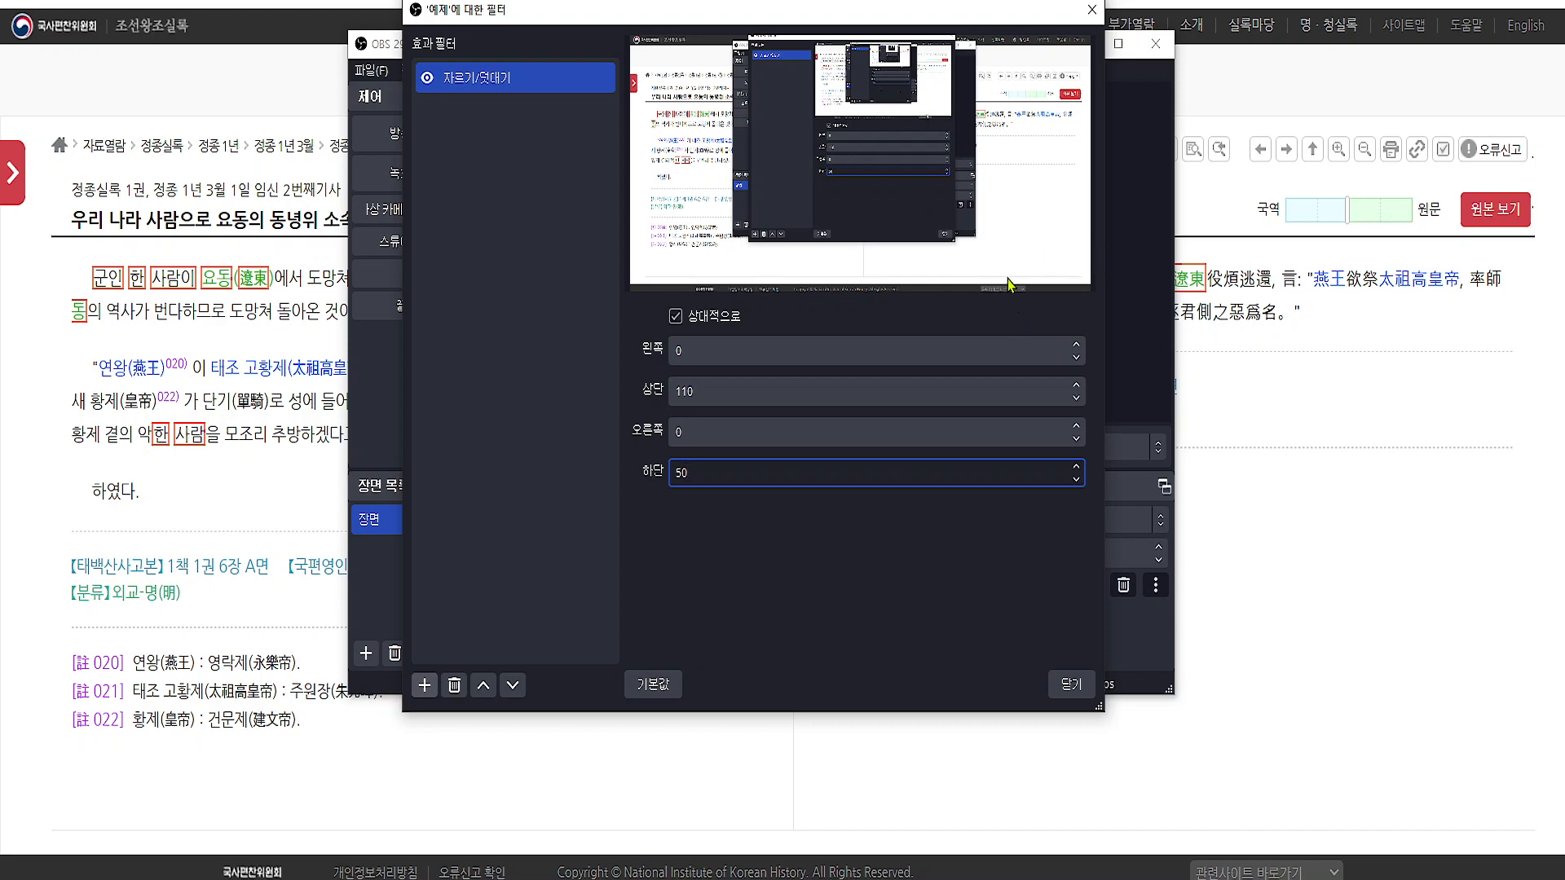
click(495, 355)
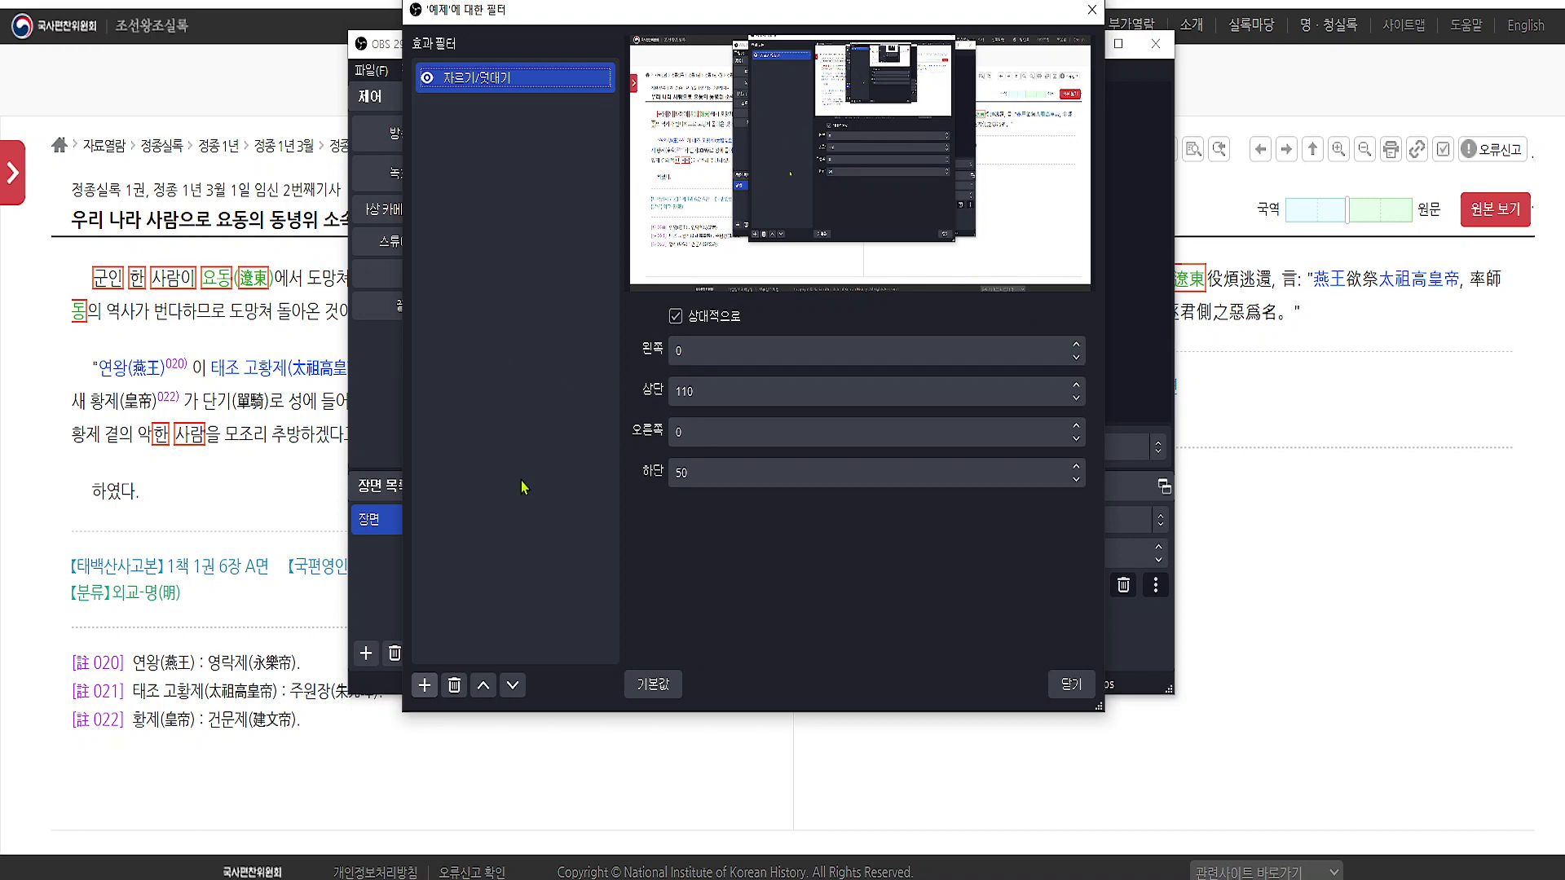
- Add a 크기조정/종횡비 effect filter with its default name to the 예제 source
click(425, 688)
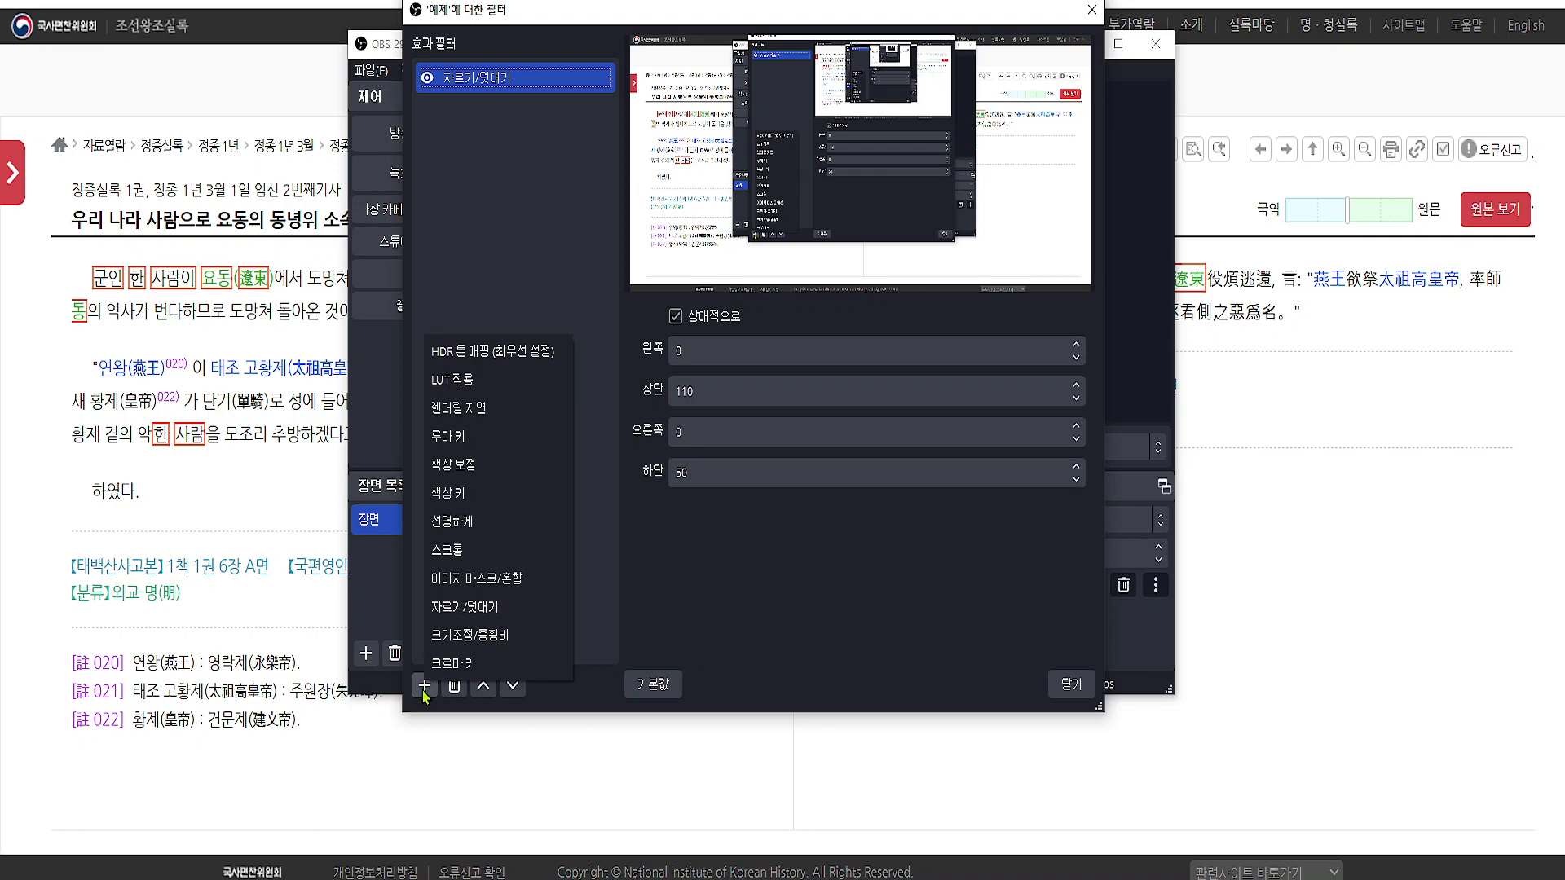
click(516, 638)
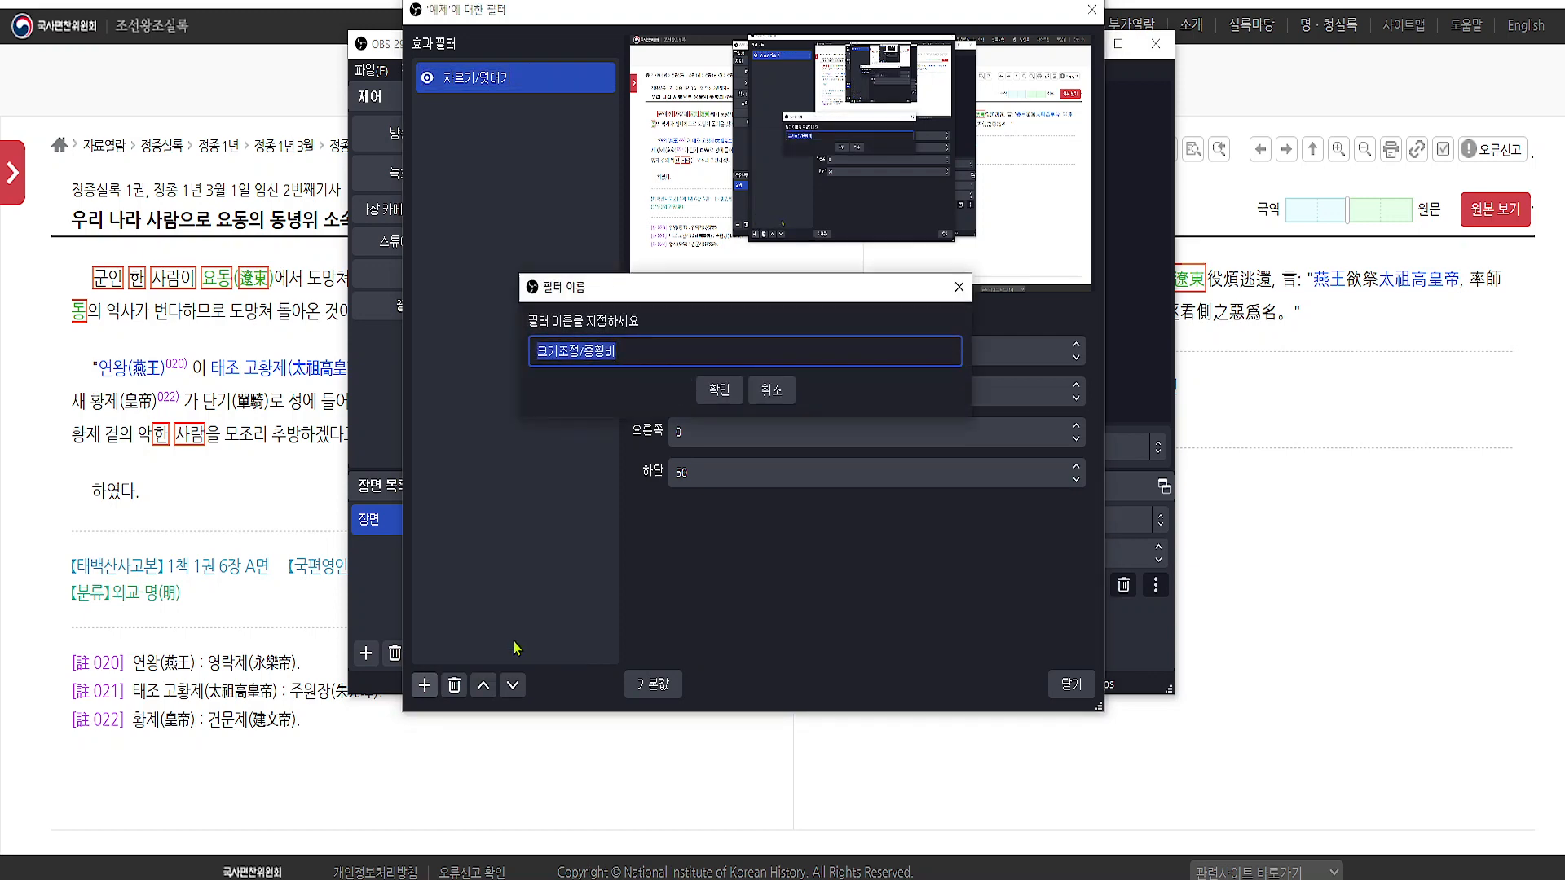
click(731, 396)
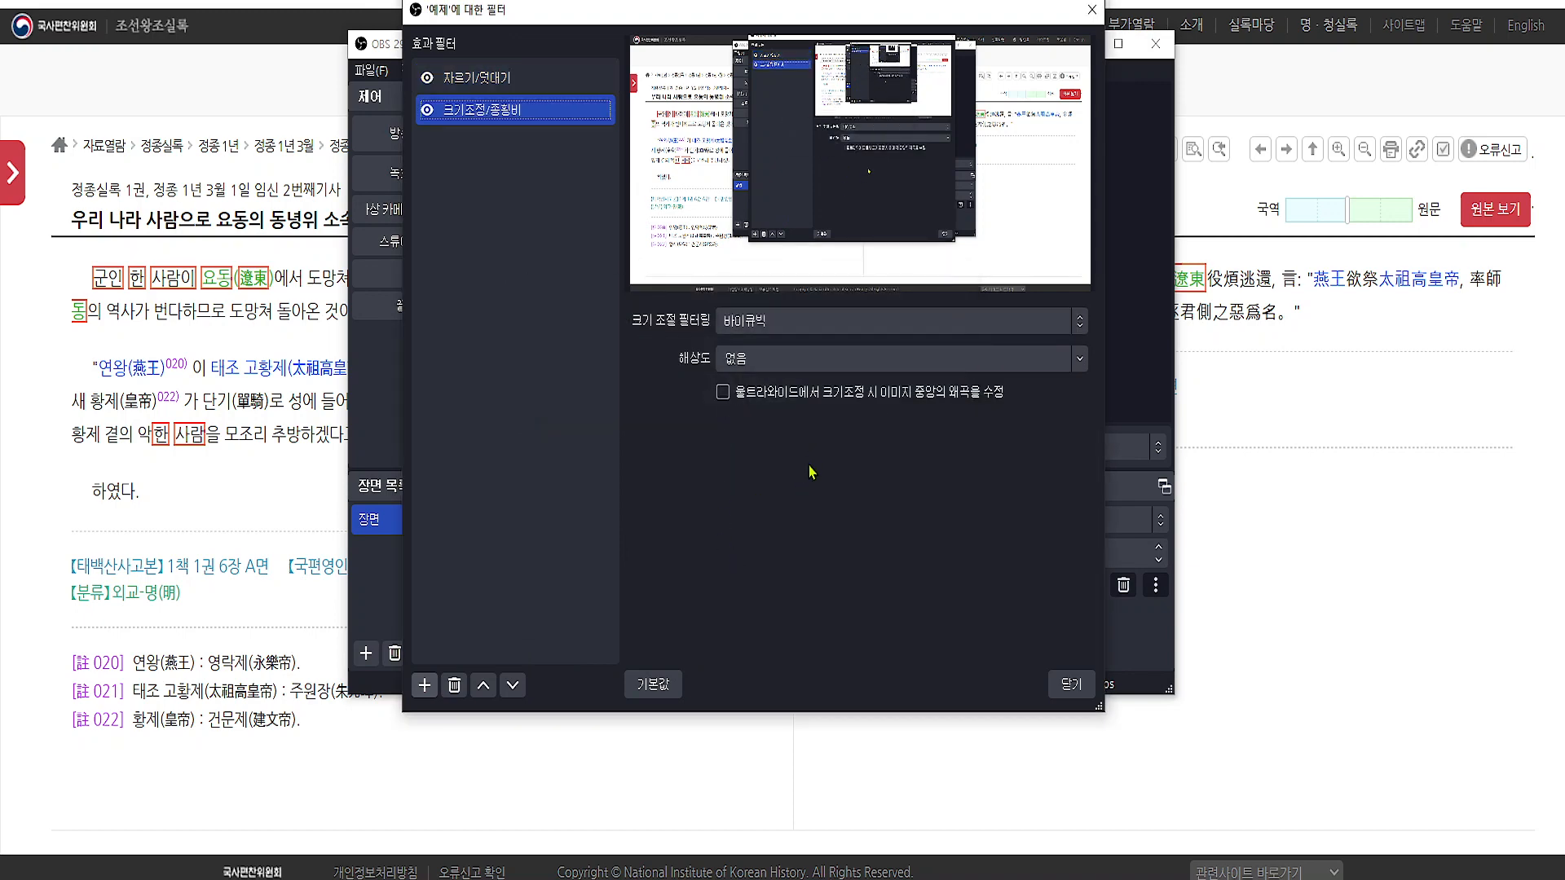
- Keep 바이큐빅 as the scale filtering of the 크기조정/종횡비 filter and set its 해상도 to 1920x1080
click(794, 326)
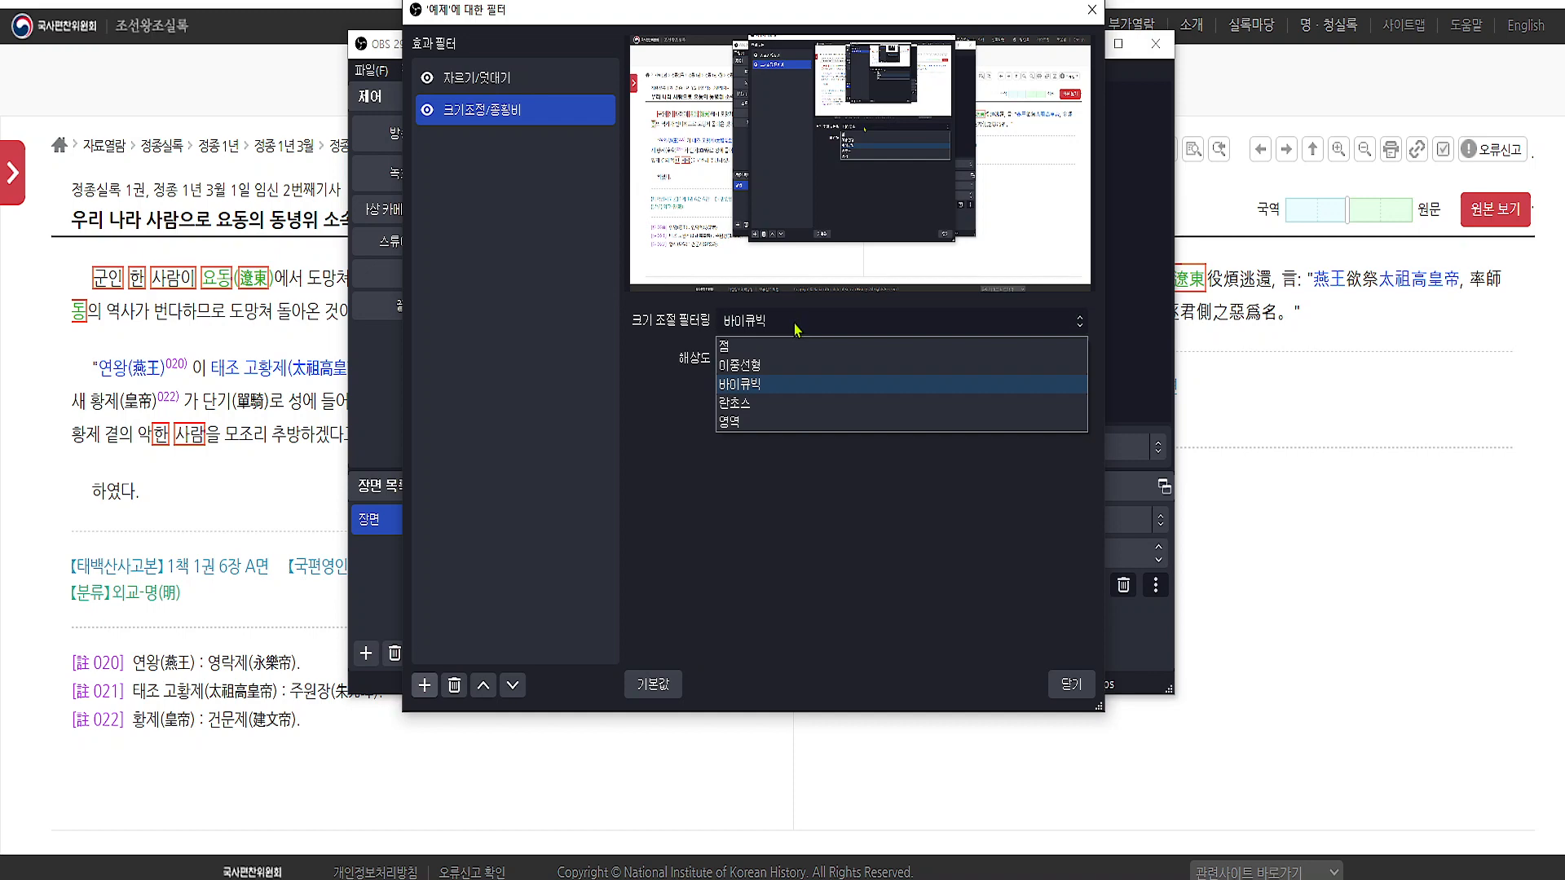
click(794, 325)
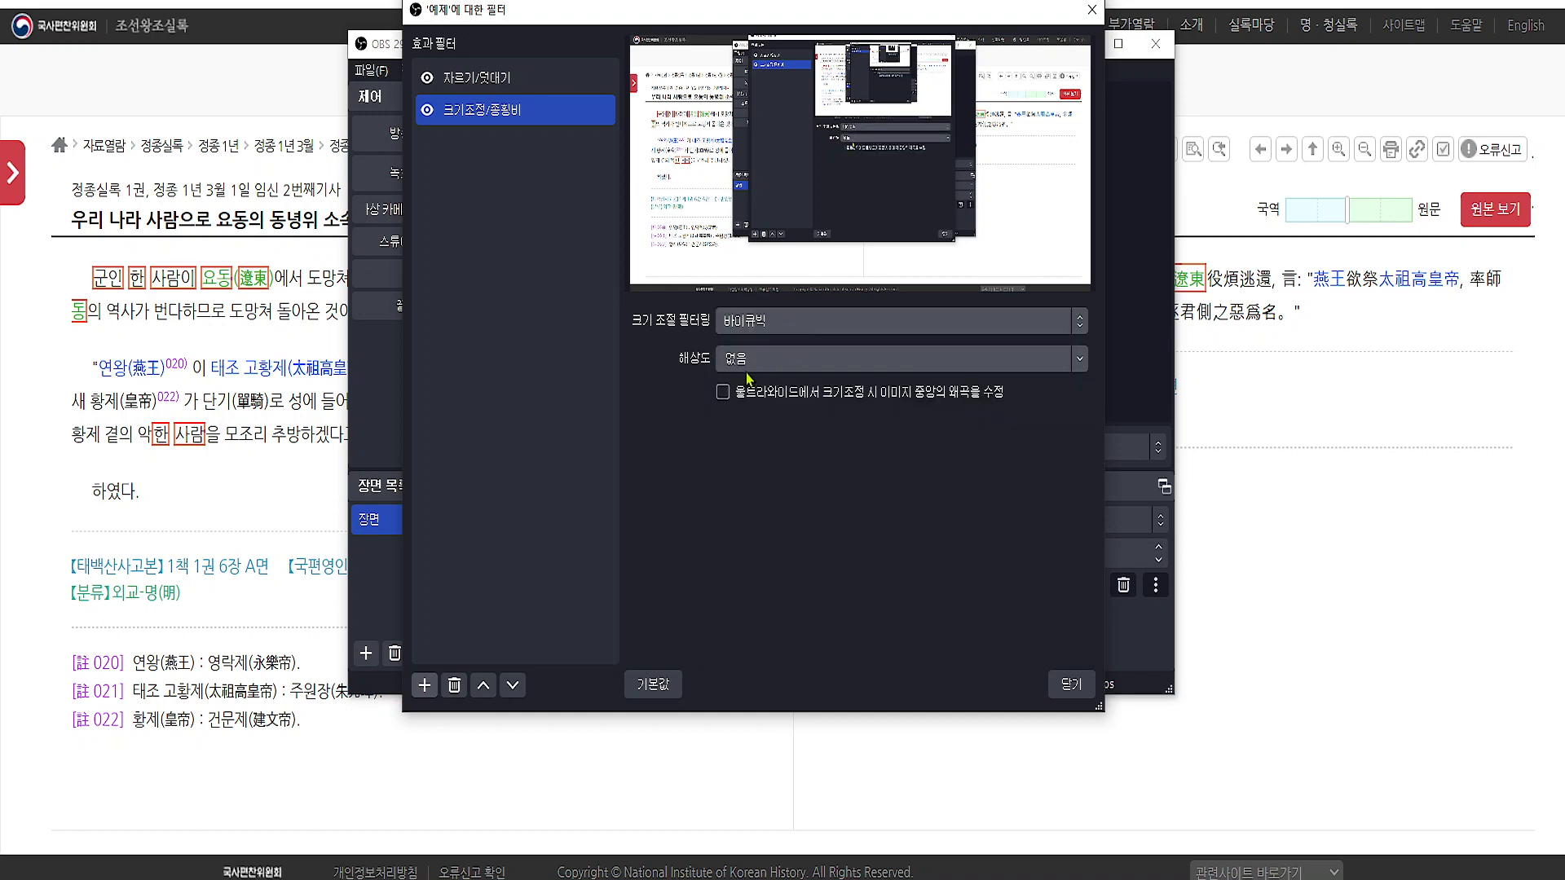
click(806, 360)
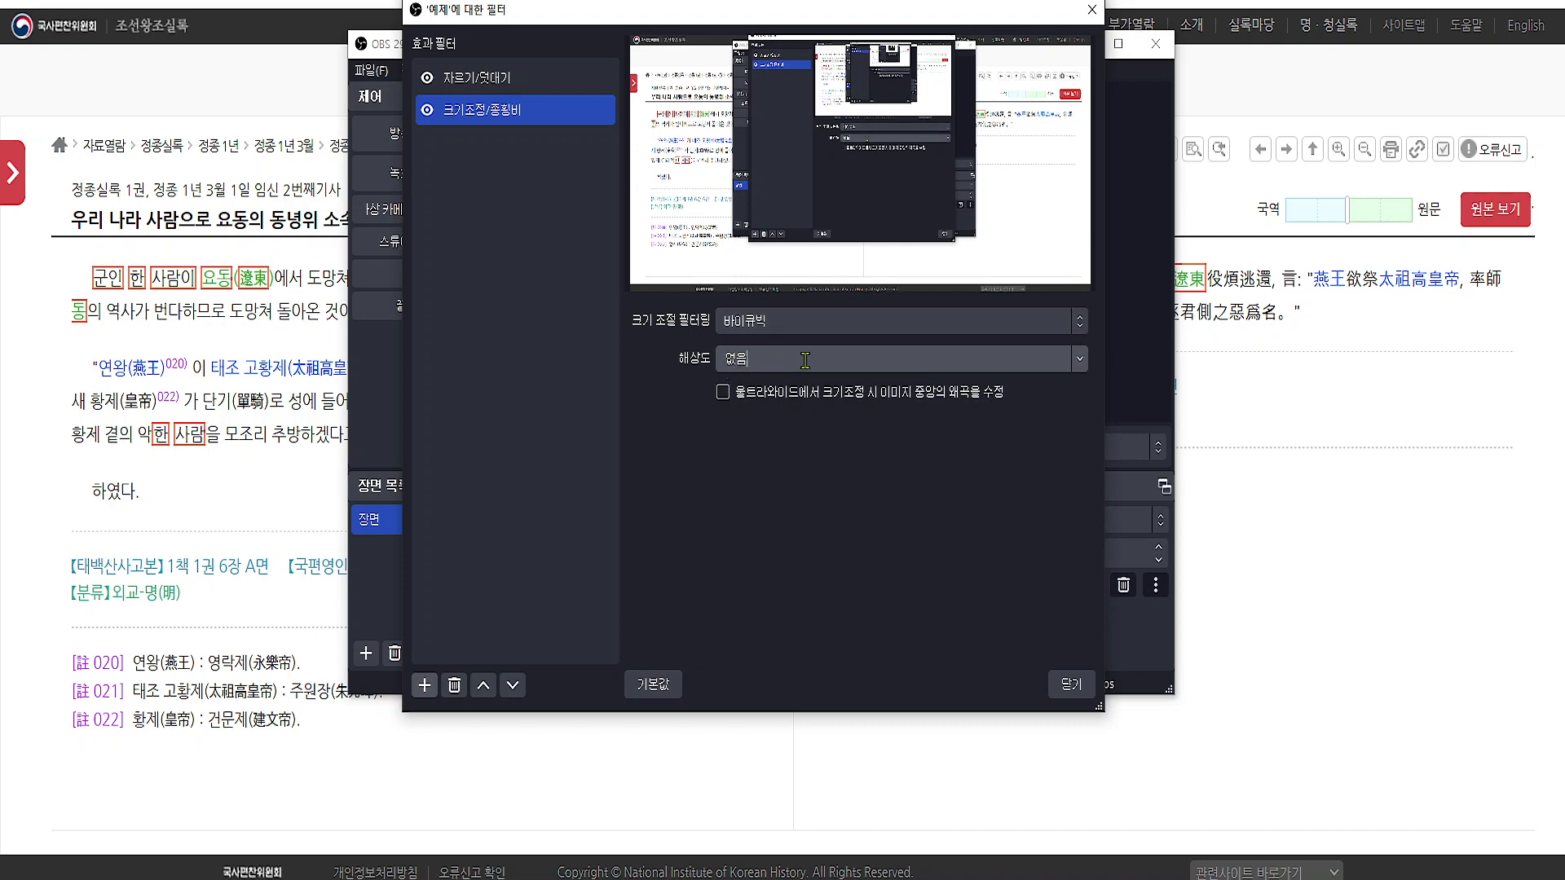
double_click(802, 354)
click(1083, 364)
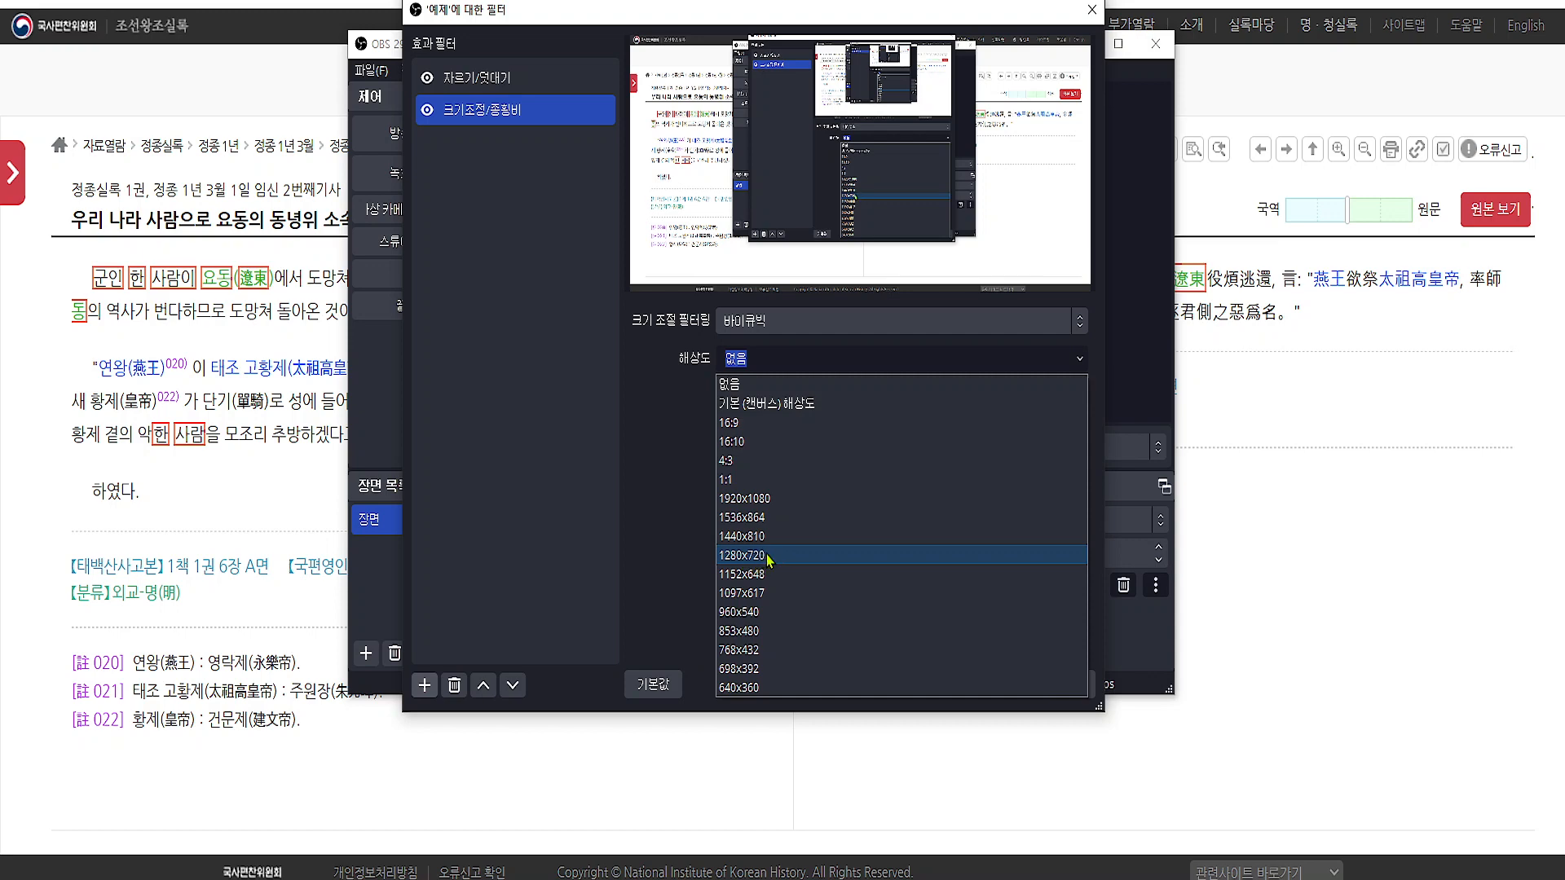
click(783, 503)
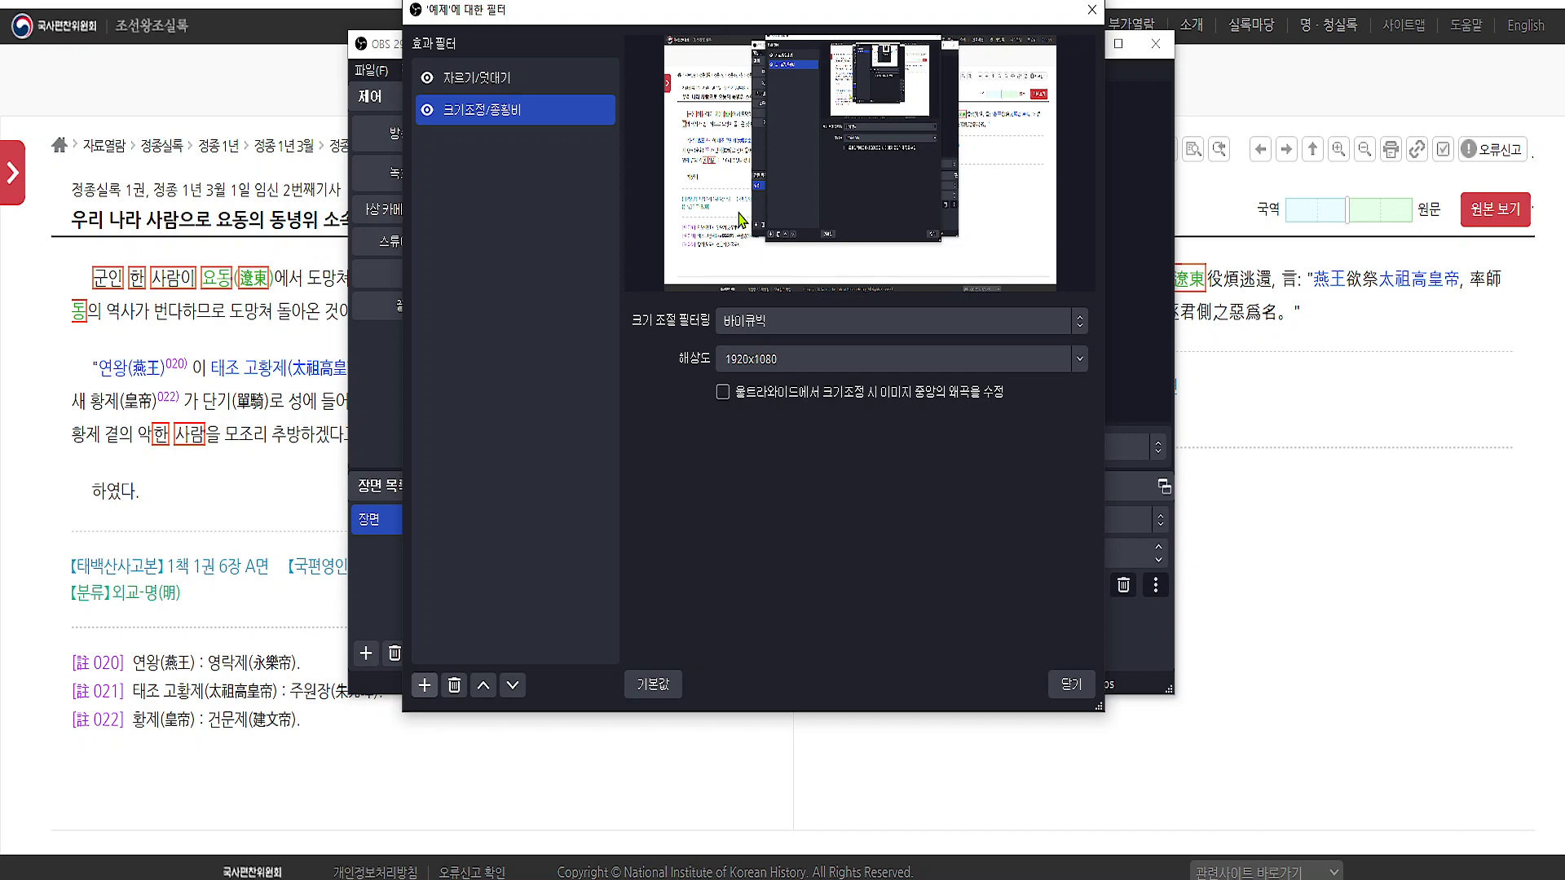
click(821, 357)
- Move 크기조정/종횡비 above 자르기/덧대기 in the filter order and check both filters' settings
click(483, 687)
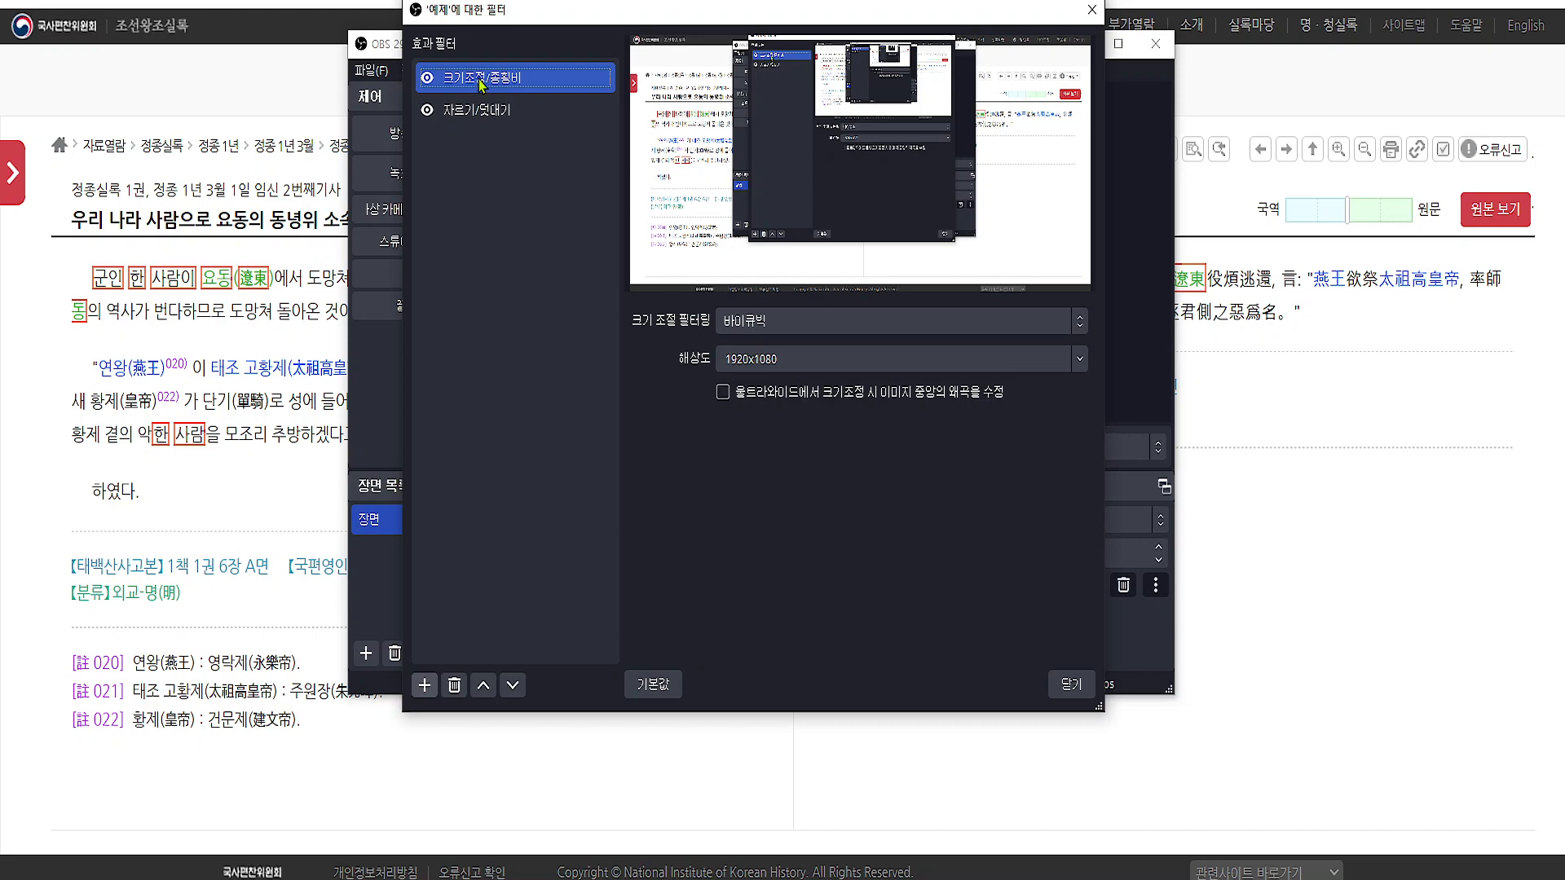
click(473, 111)
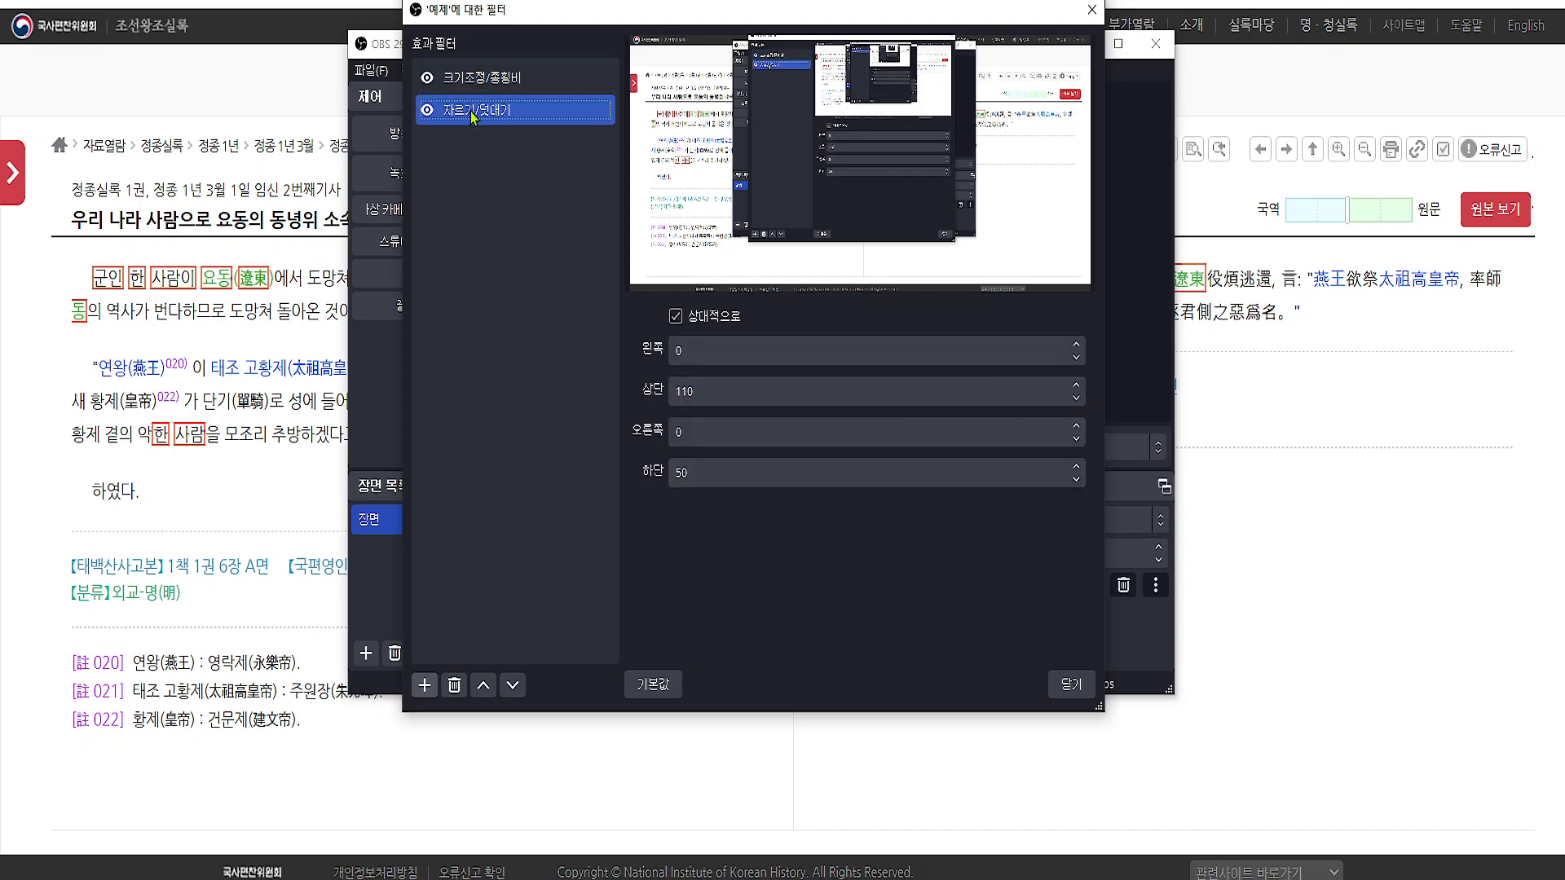
click(464, 85)
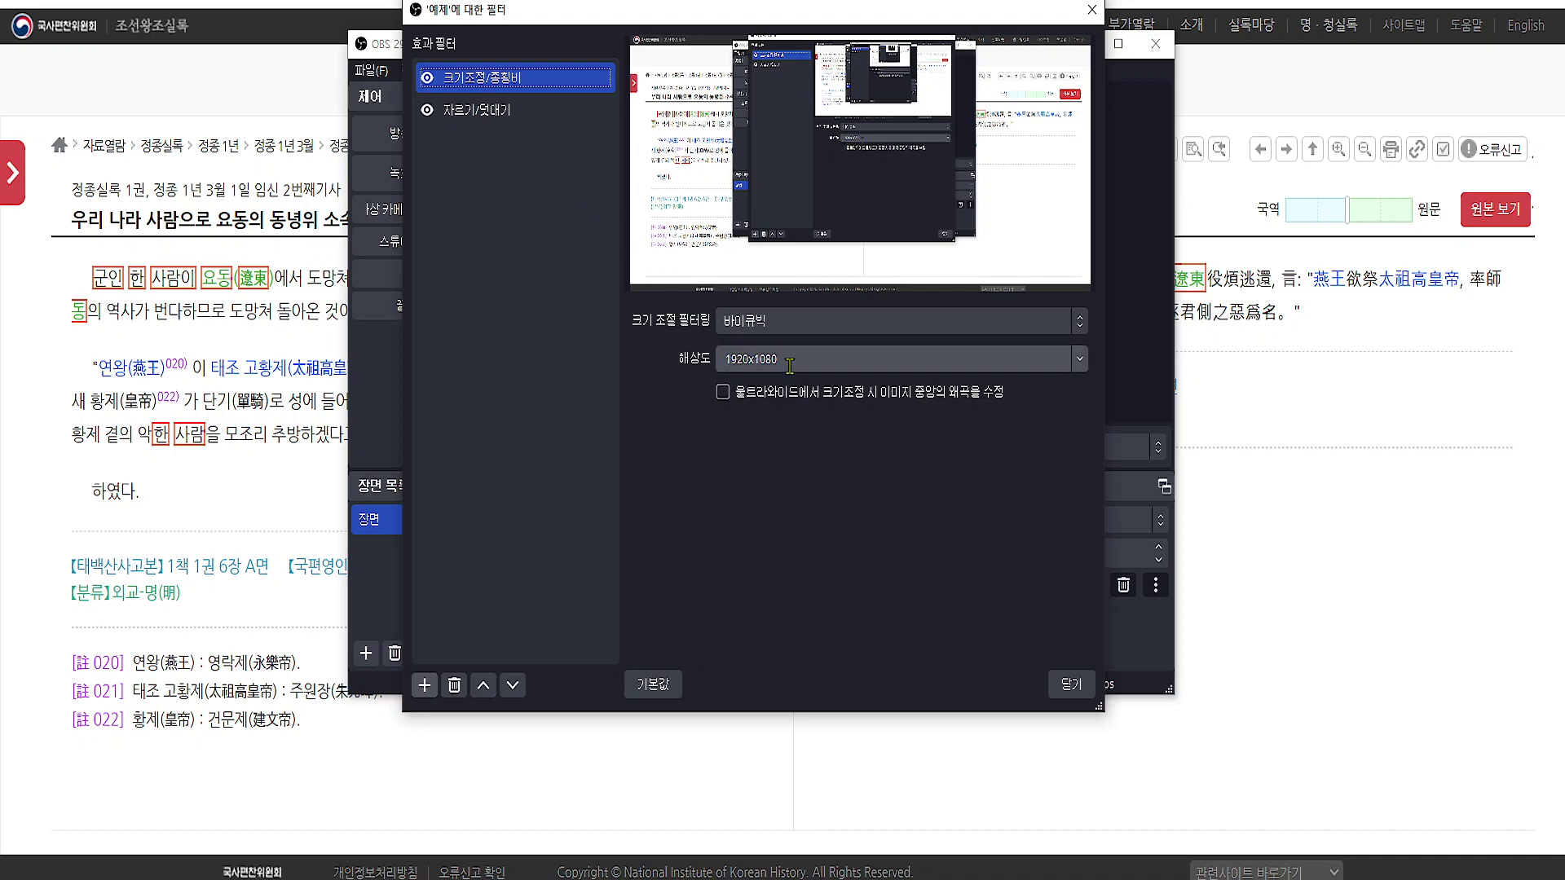
- Move the 자르기/덧대기 filter above 크기조정/종횡비 in the effect filter order and check both filters' settings
click(477, 122)
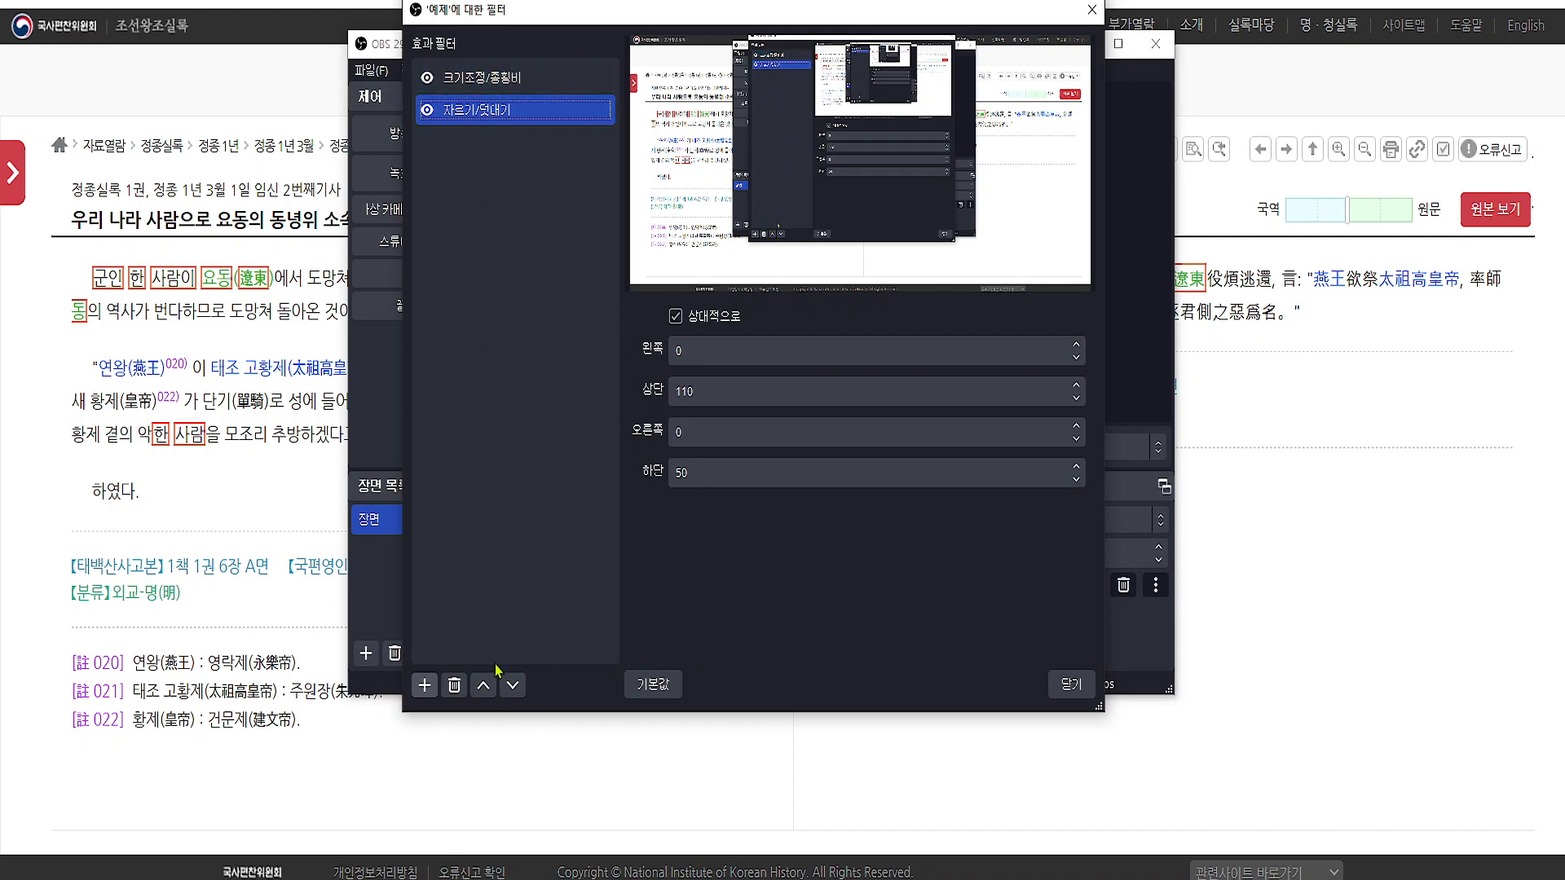
click(486, 687)
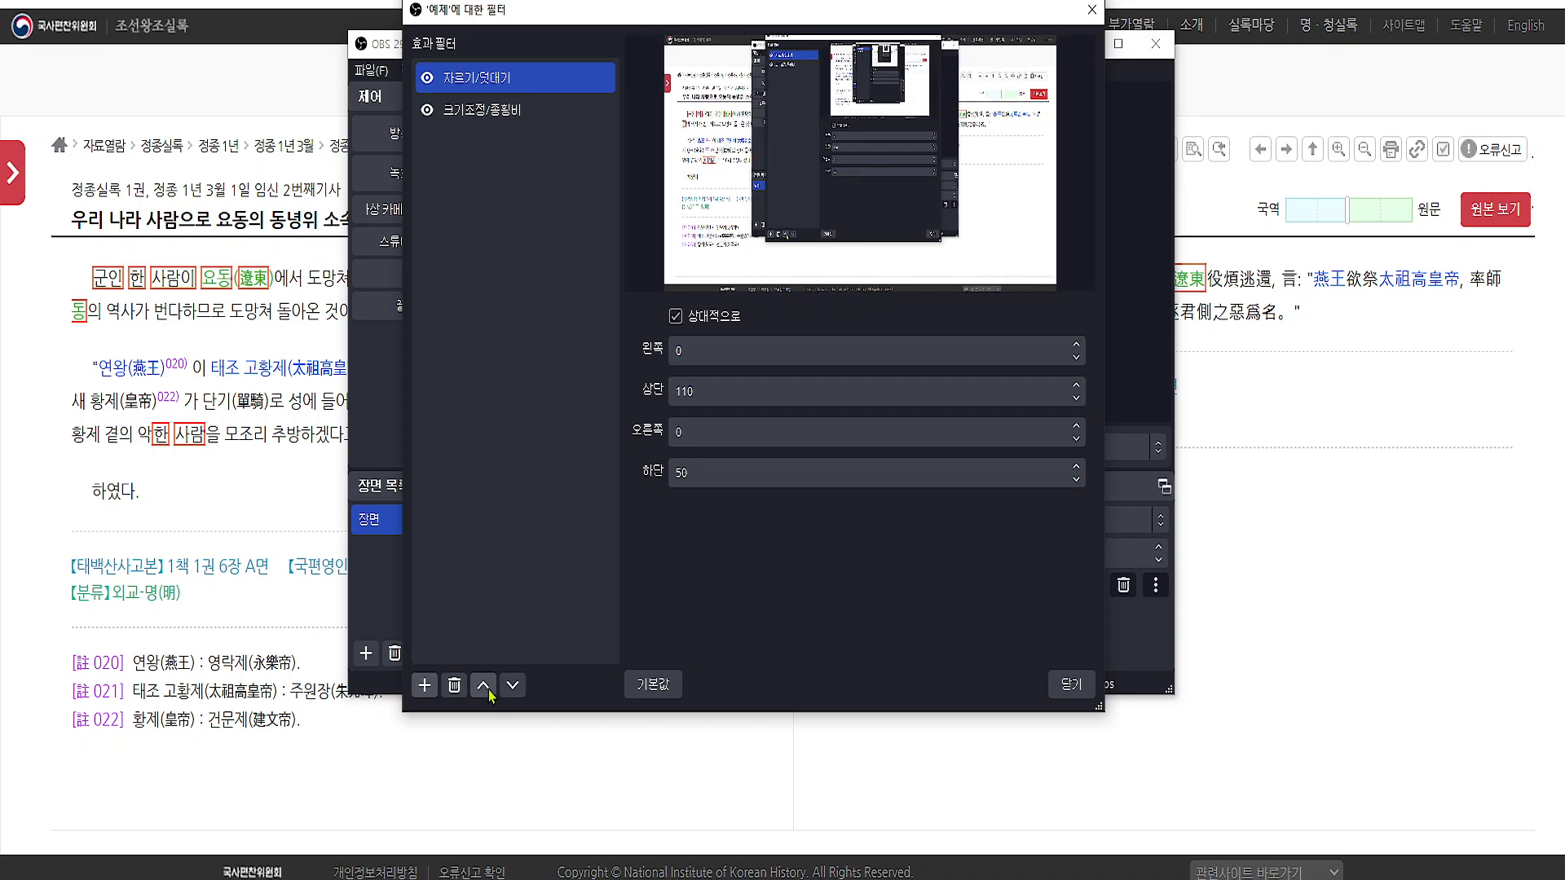
click(471, 79)
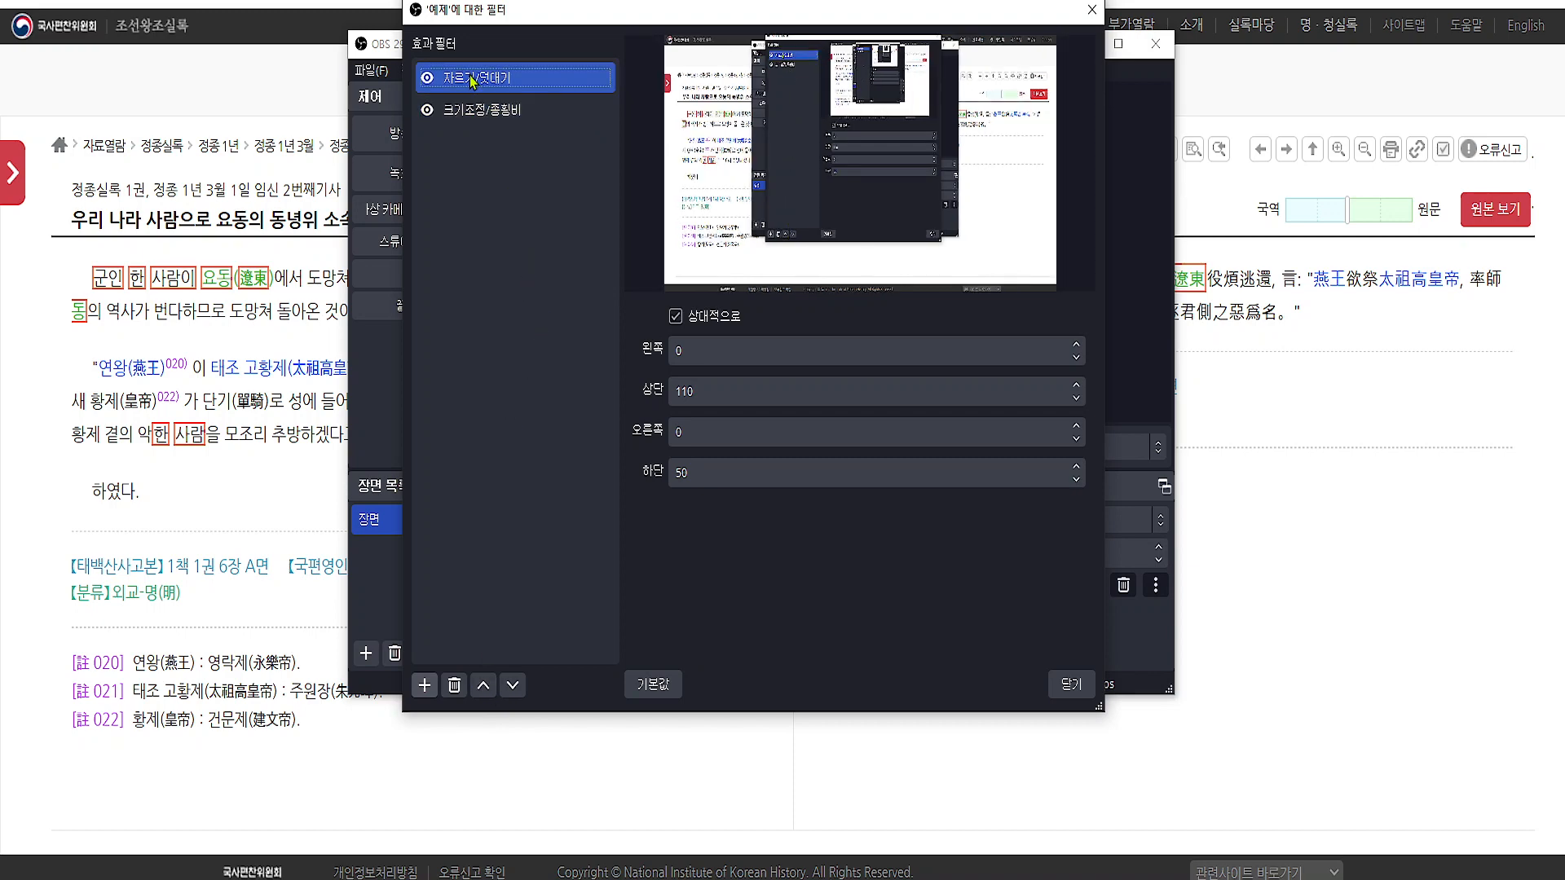
click(476, 116)
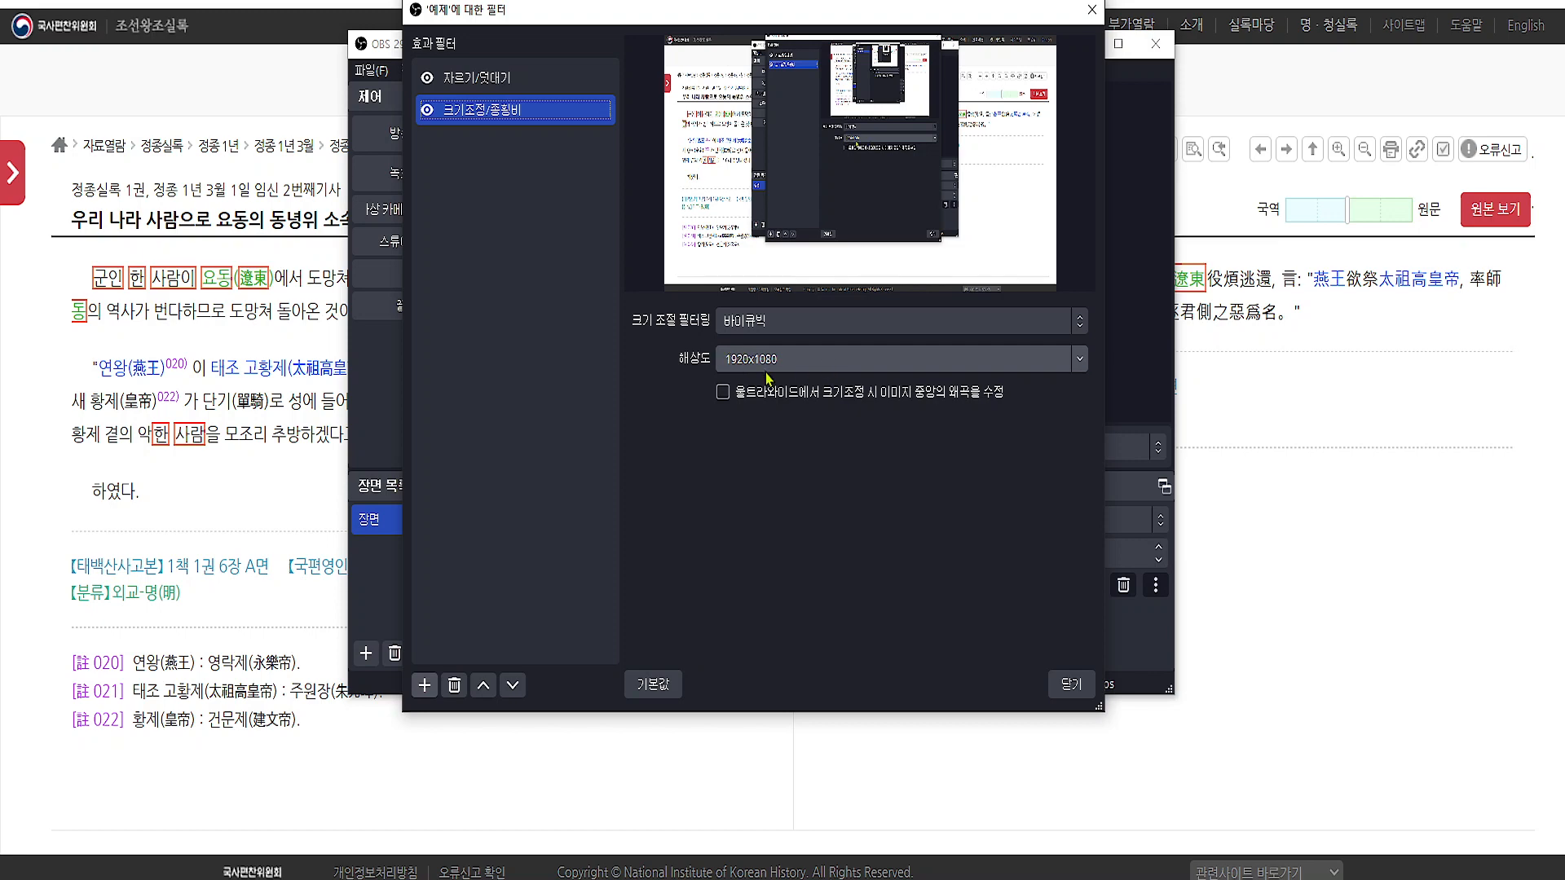
- Add a 선명하게 effect filter with its default name and sharpness to the 예제 source, and close the filter window
click(429, 690)
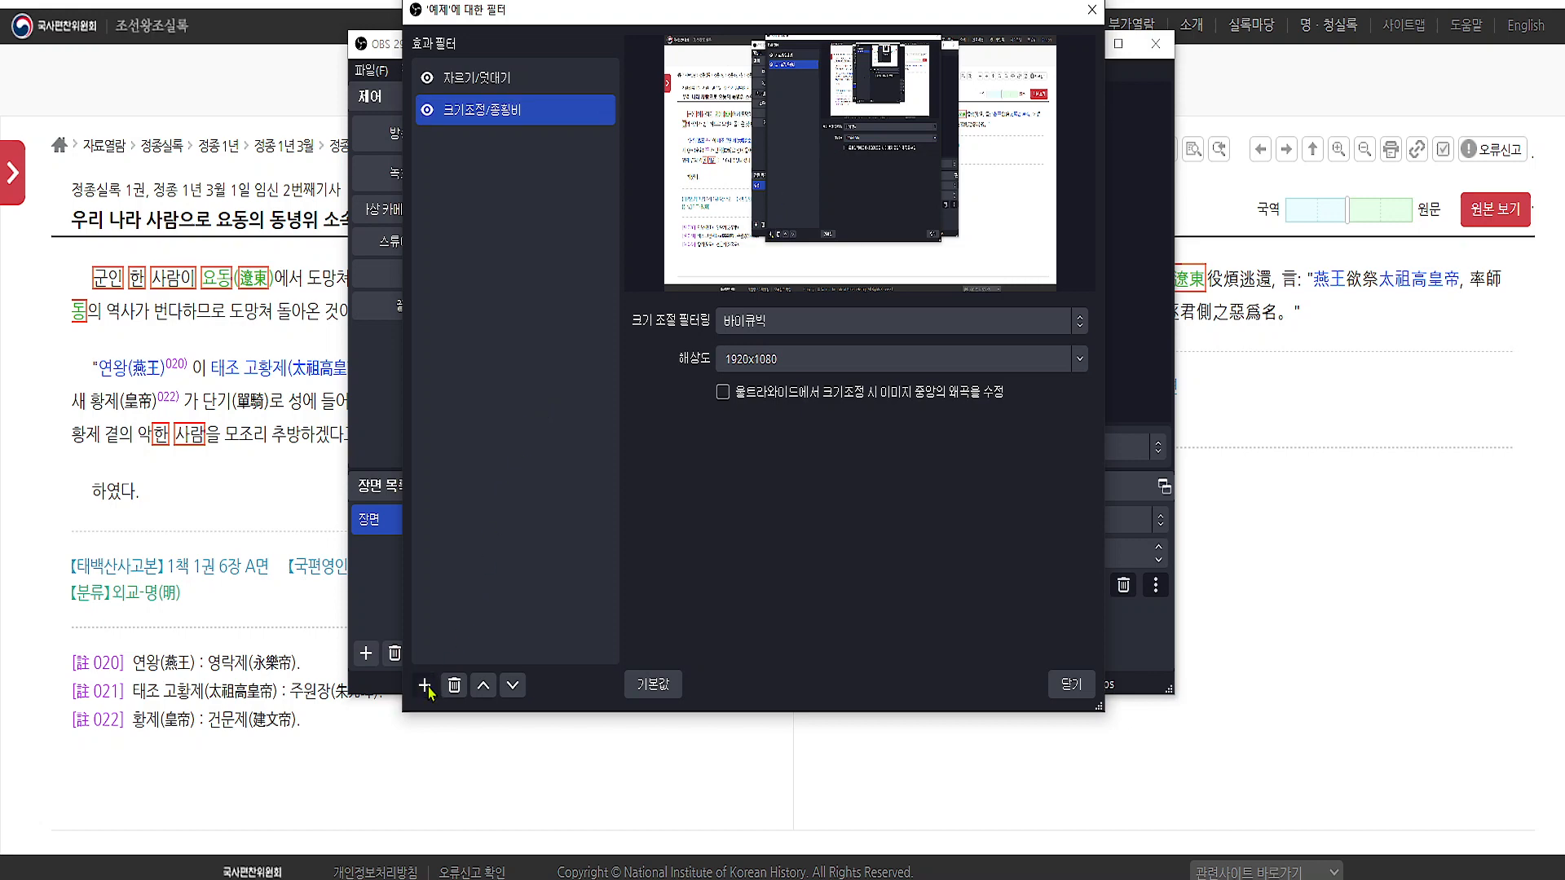
click(431, 689)
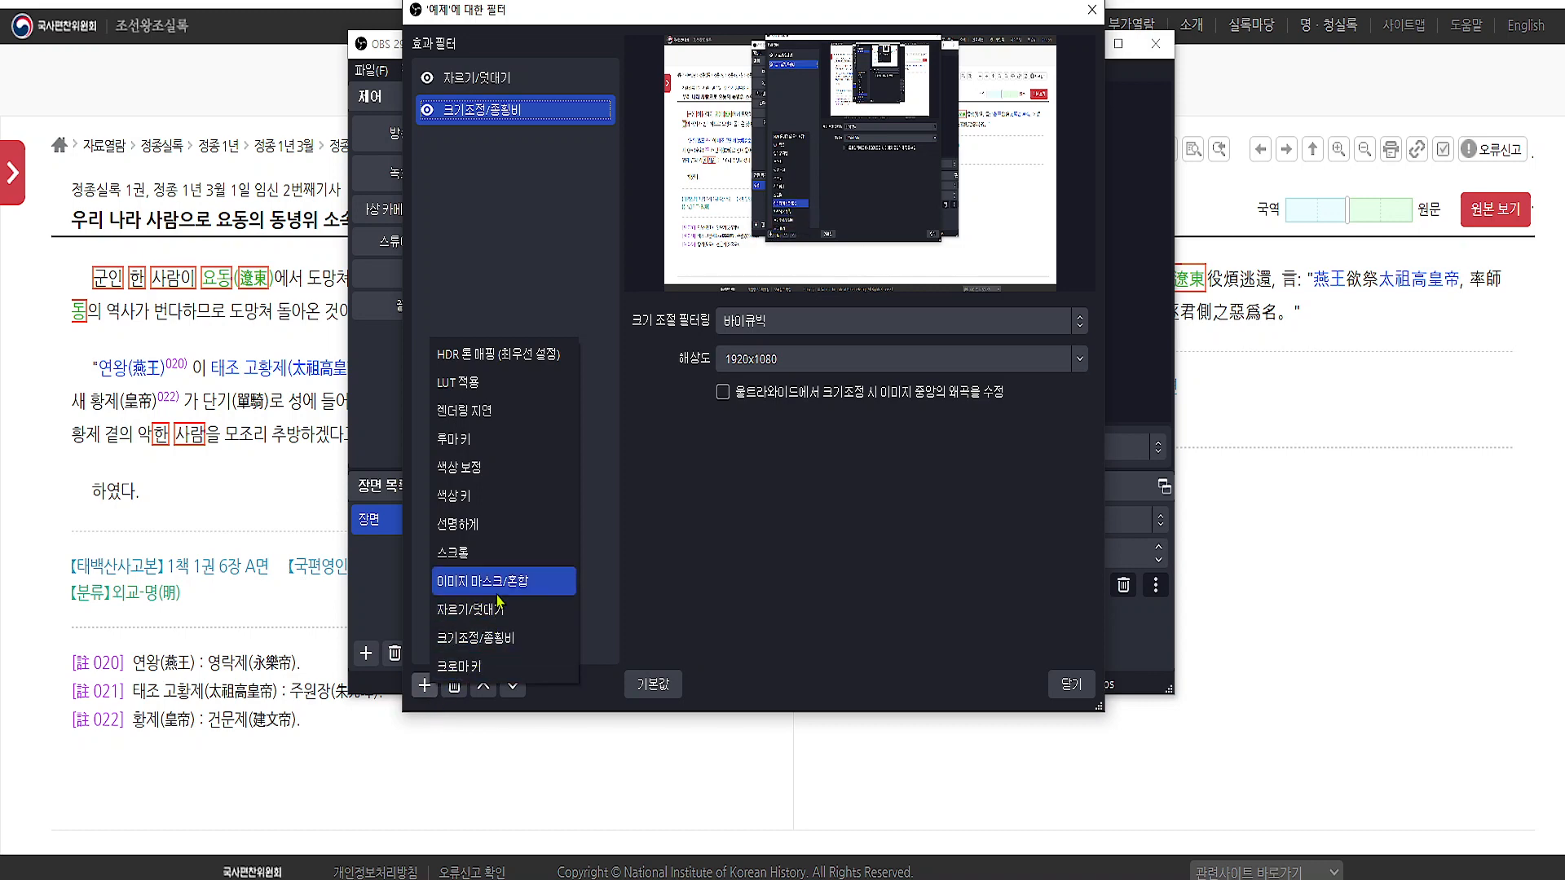
click(491, 524)
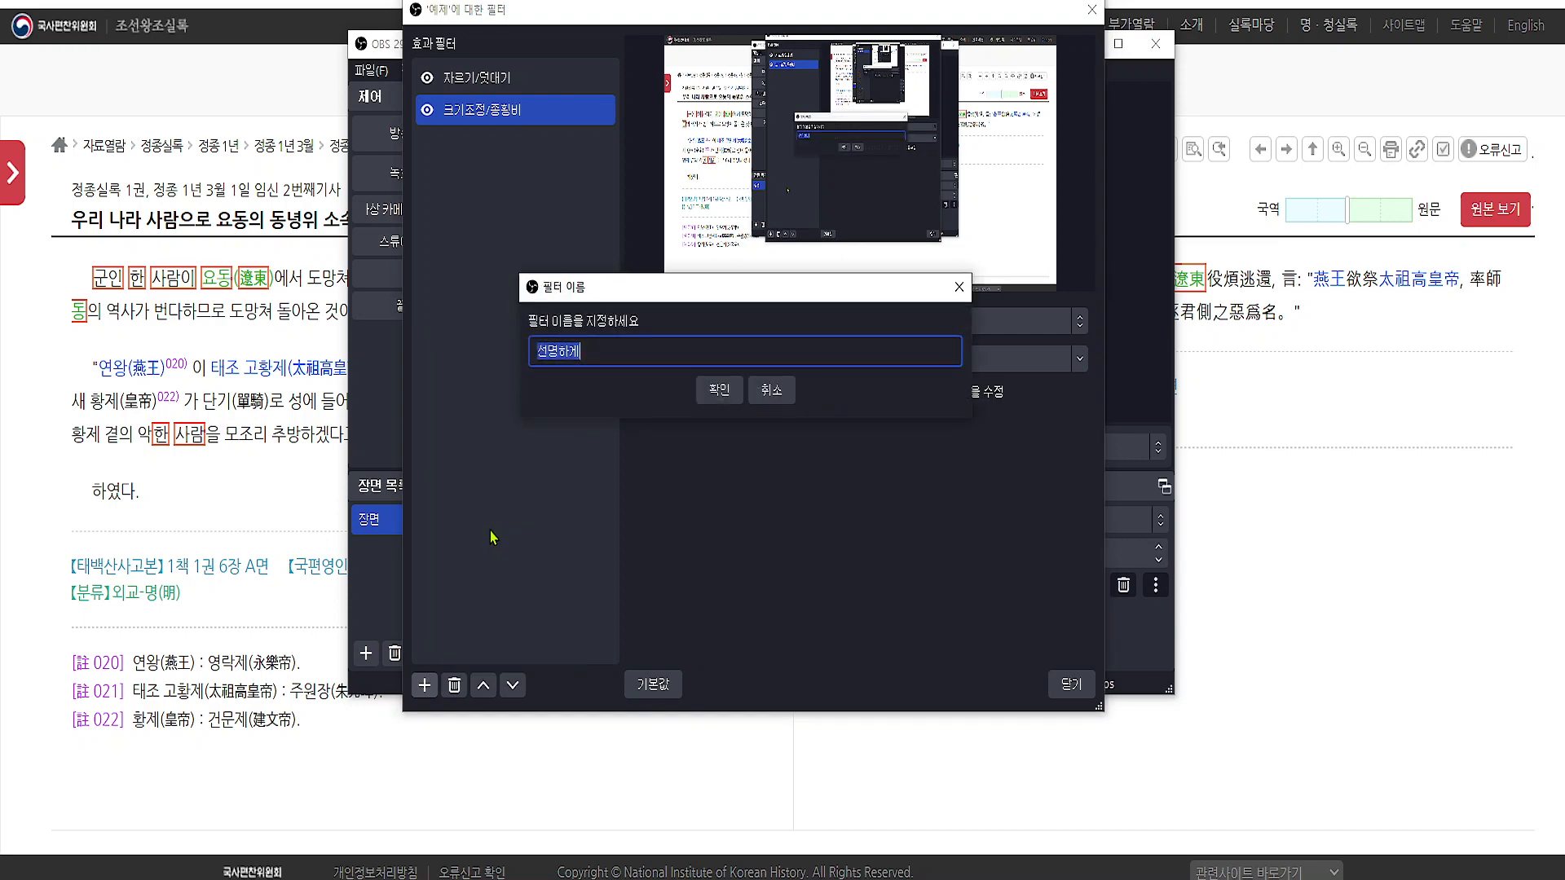
click(719, 391)
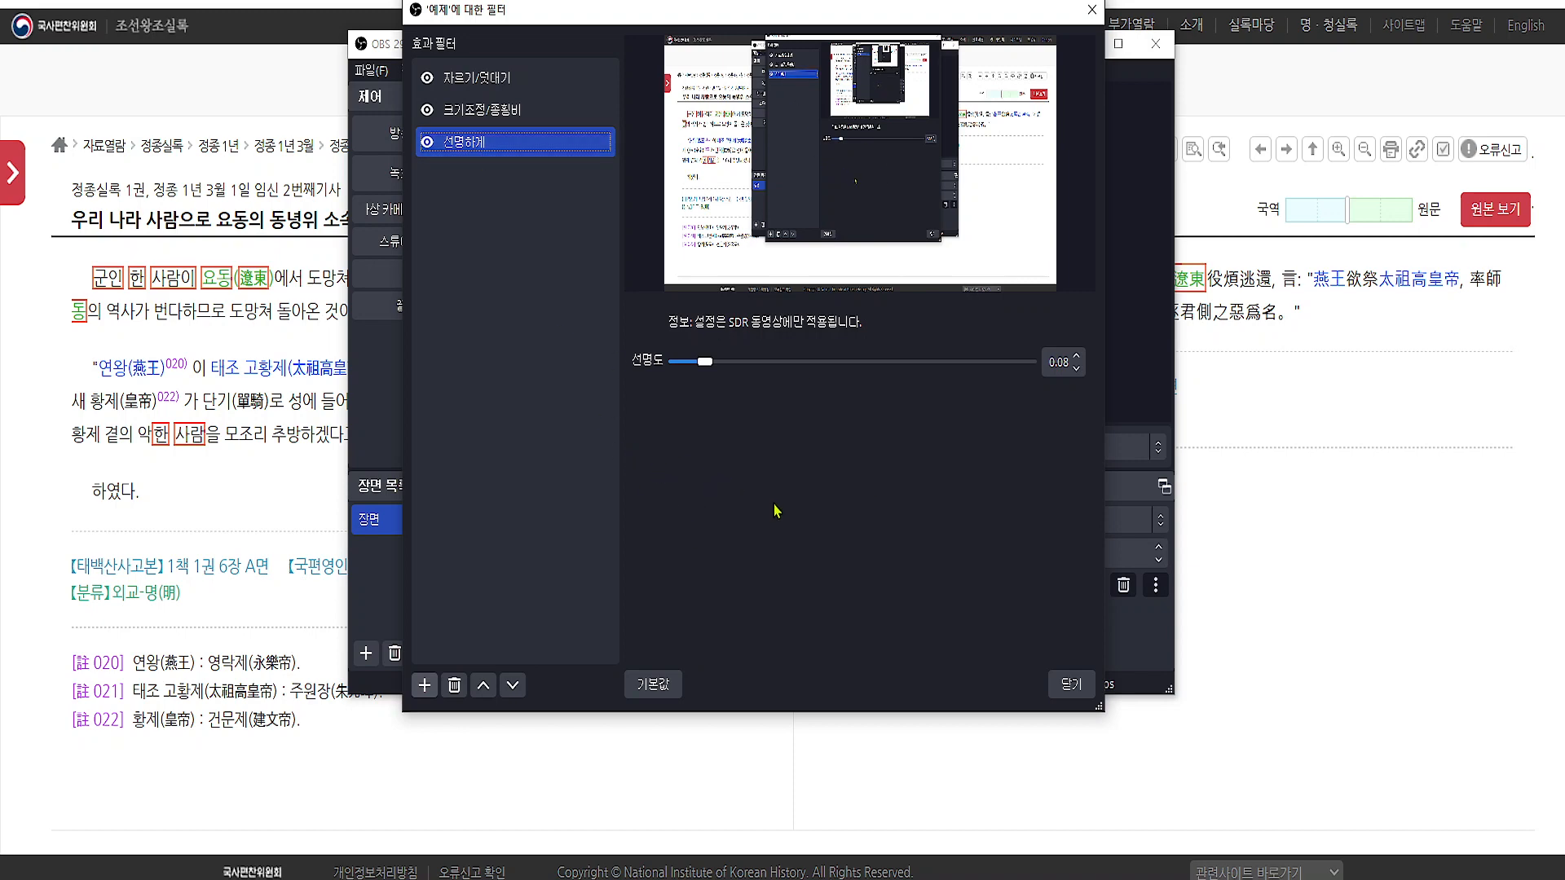
click(1073, 690)
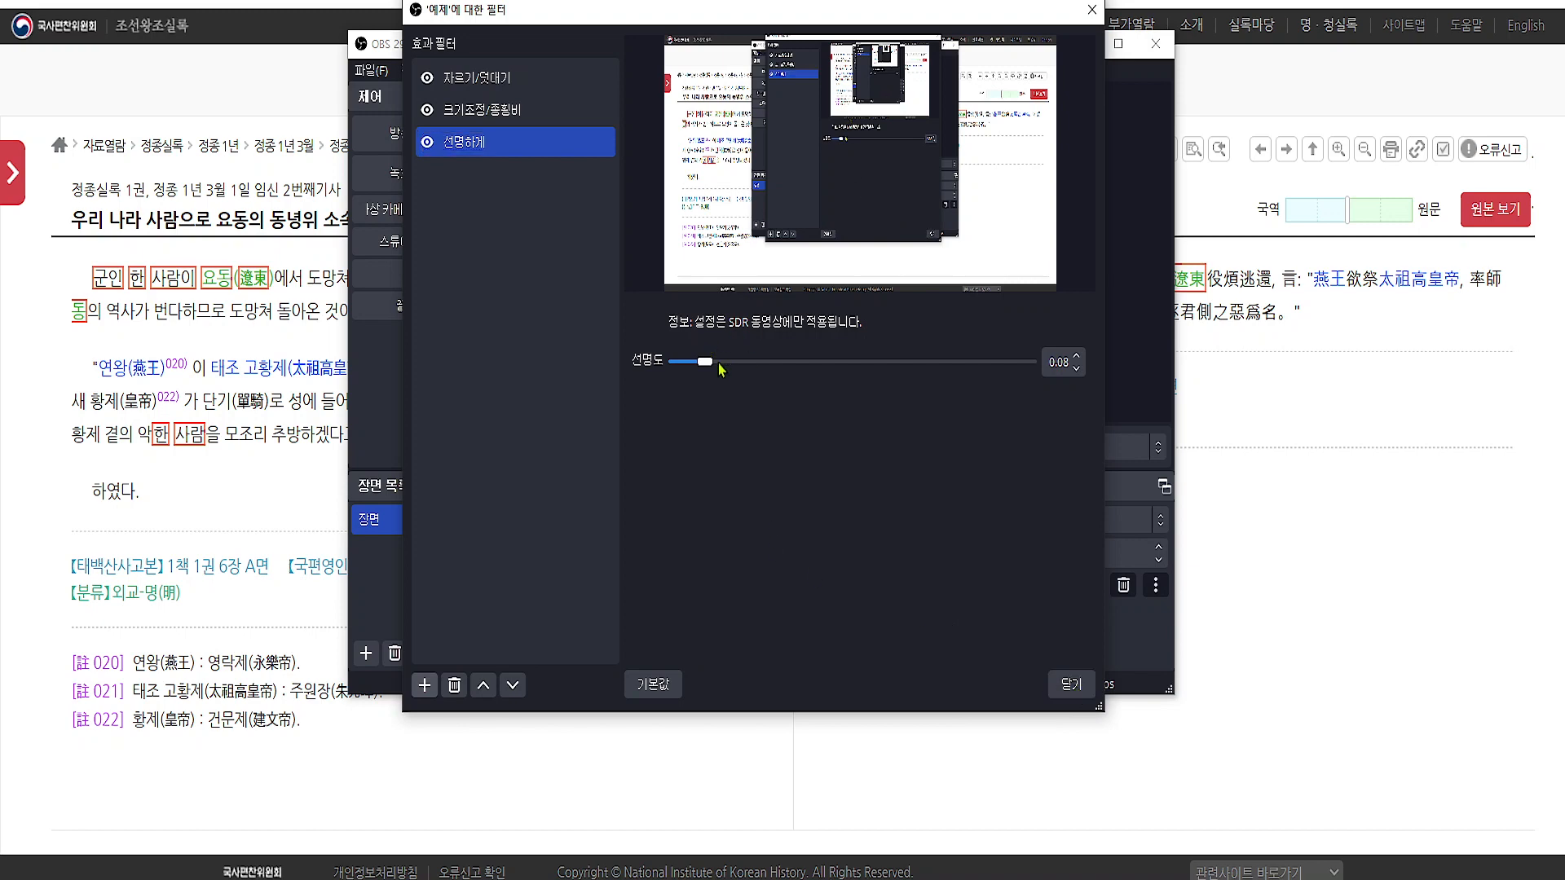
click(1071, 685)
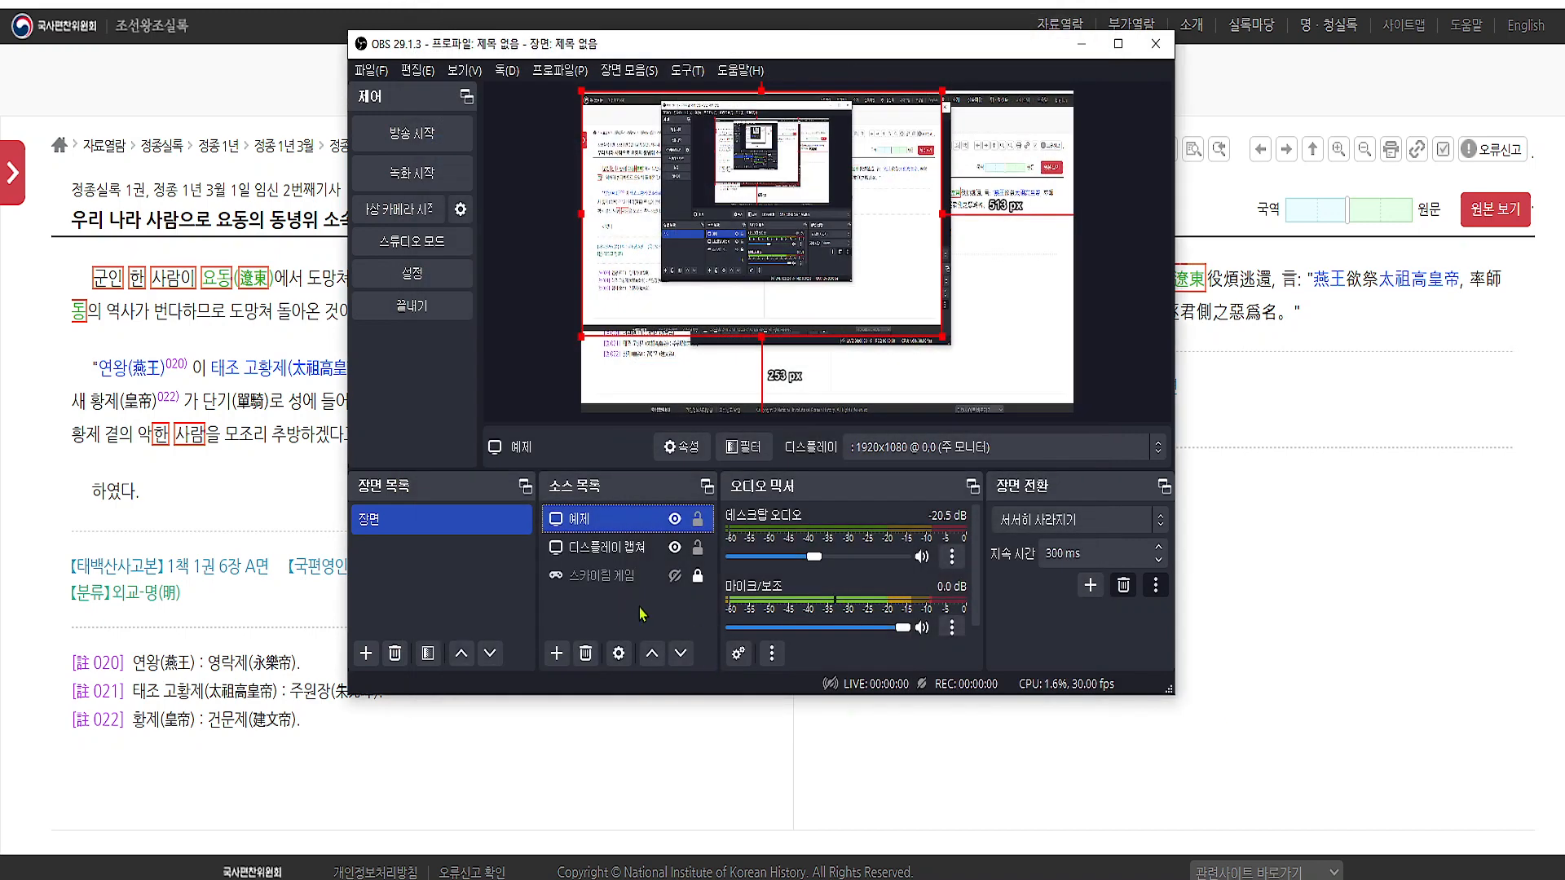
- Create a new display capture source named 디스플레이 캡쳐 2, view its properties and dismiss them without changes
right_click(619, 598)
mouse_move(681, 618)
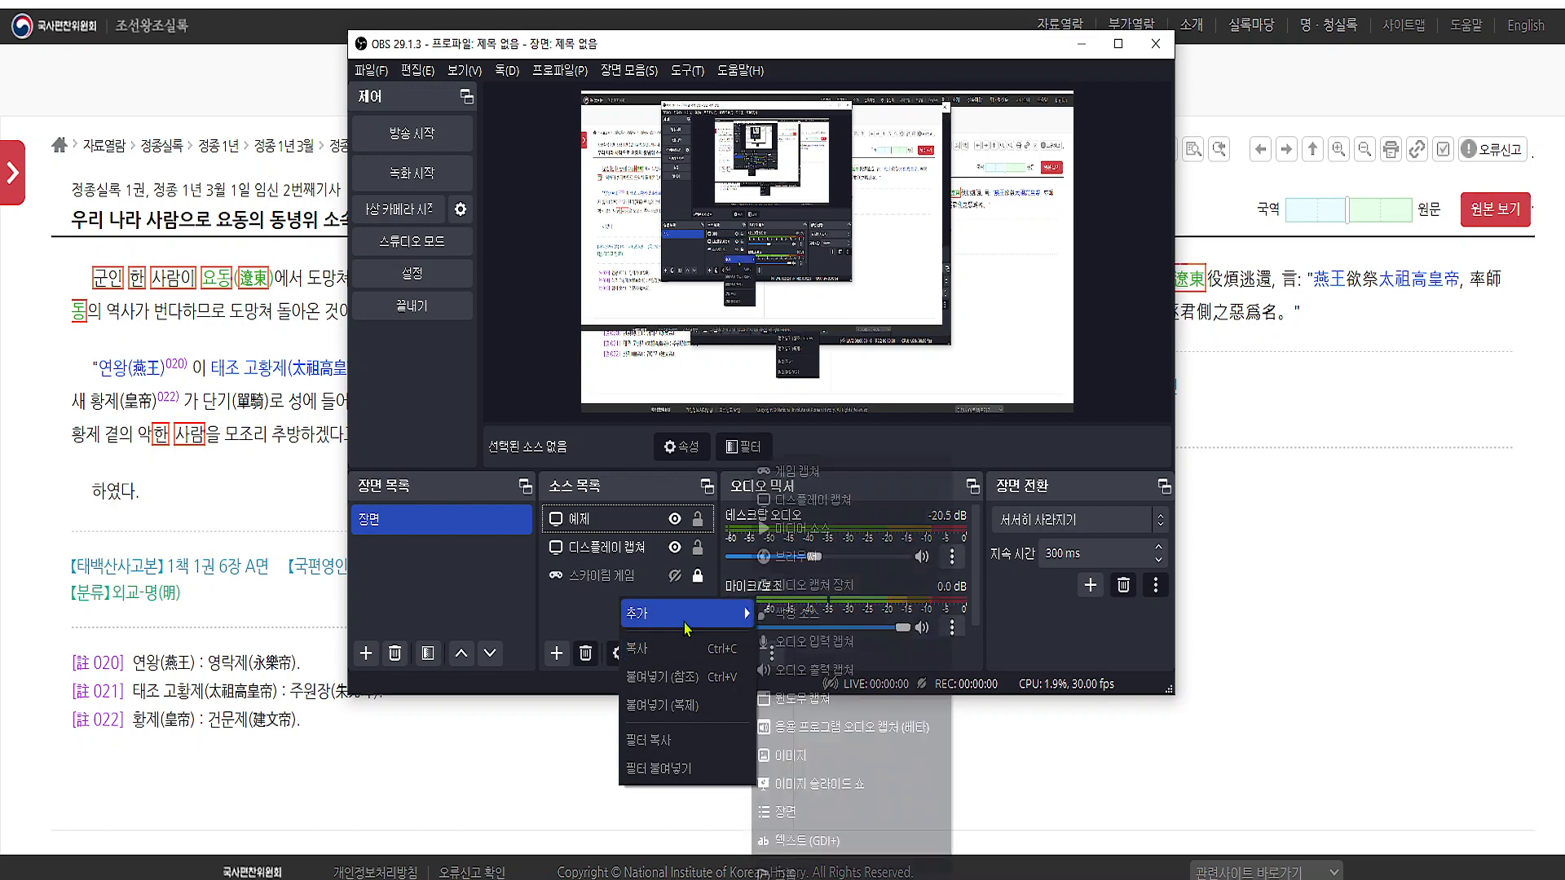
click(834, 502)
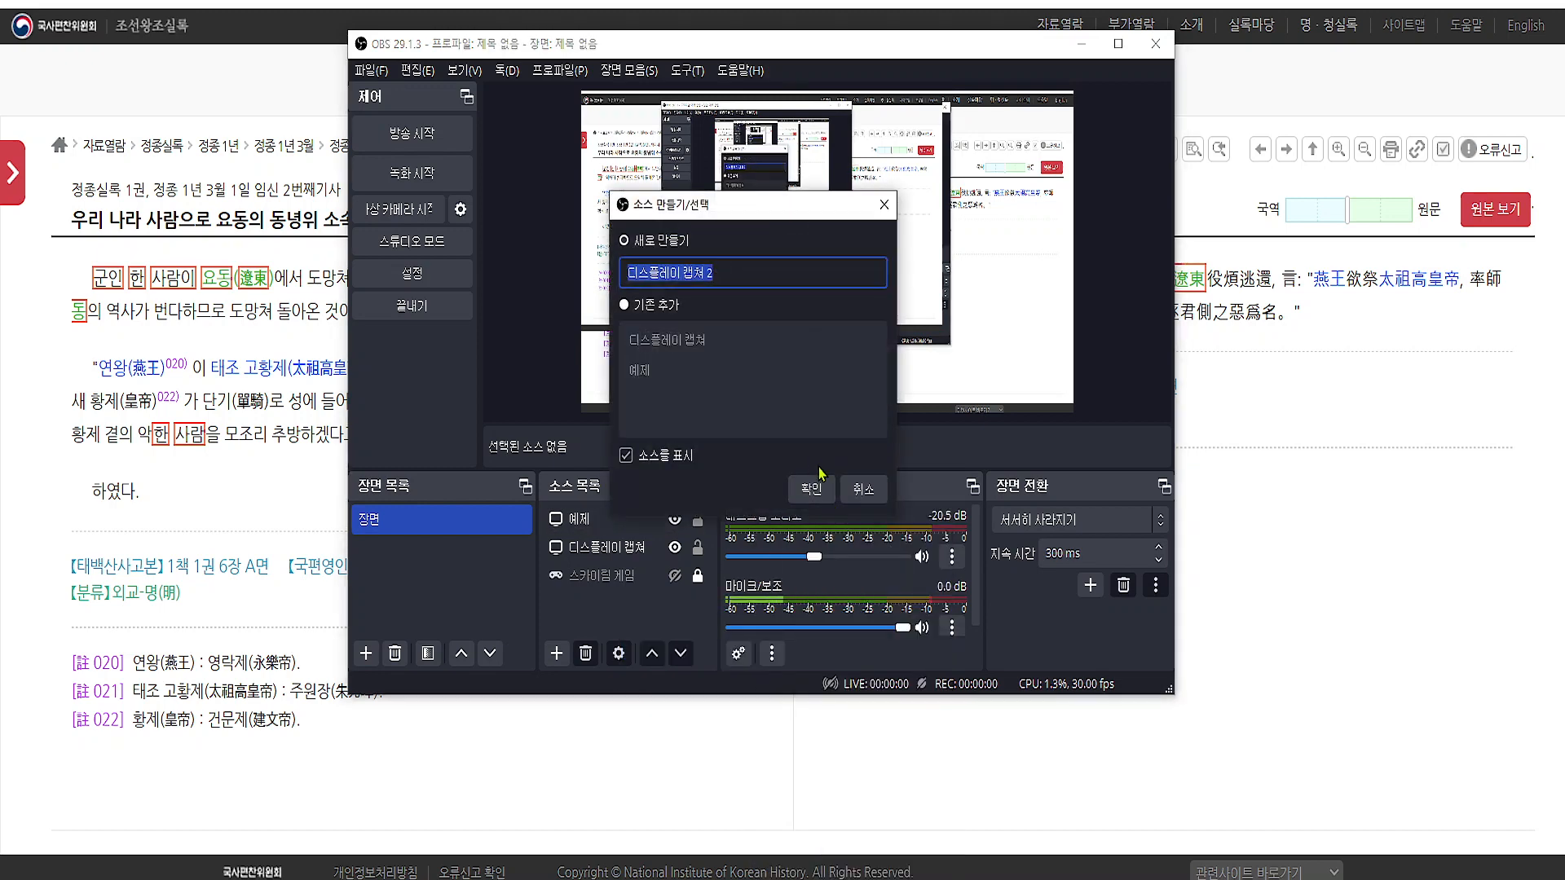
click(817, 489)
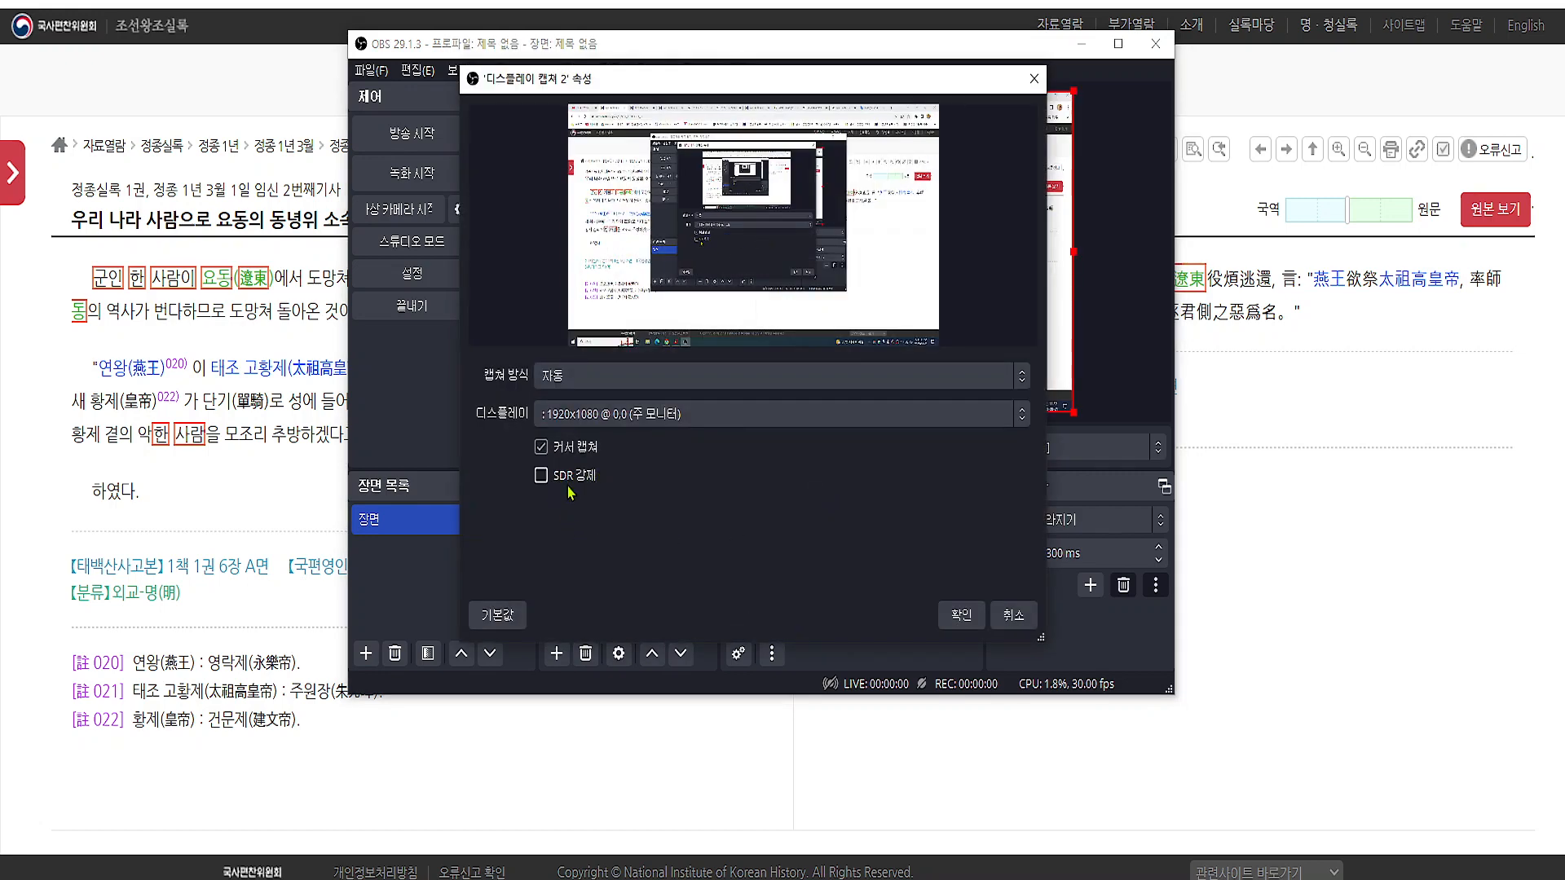
click(1015, 617)
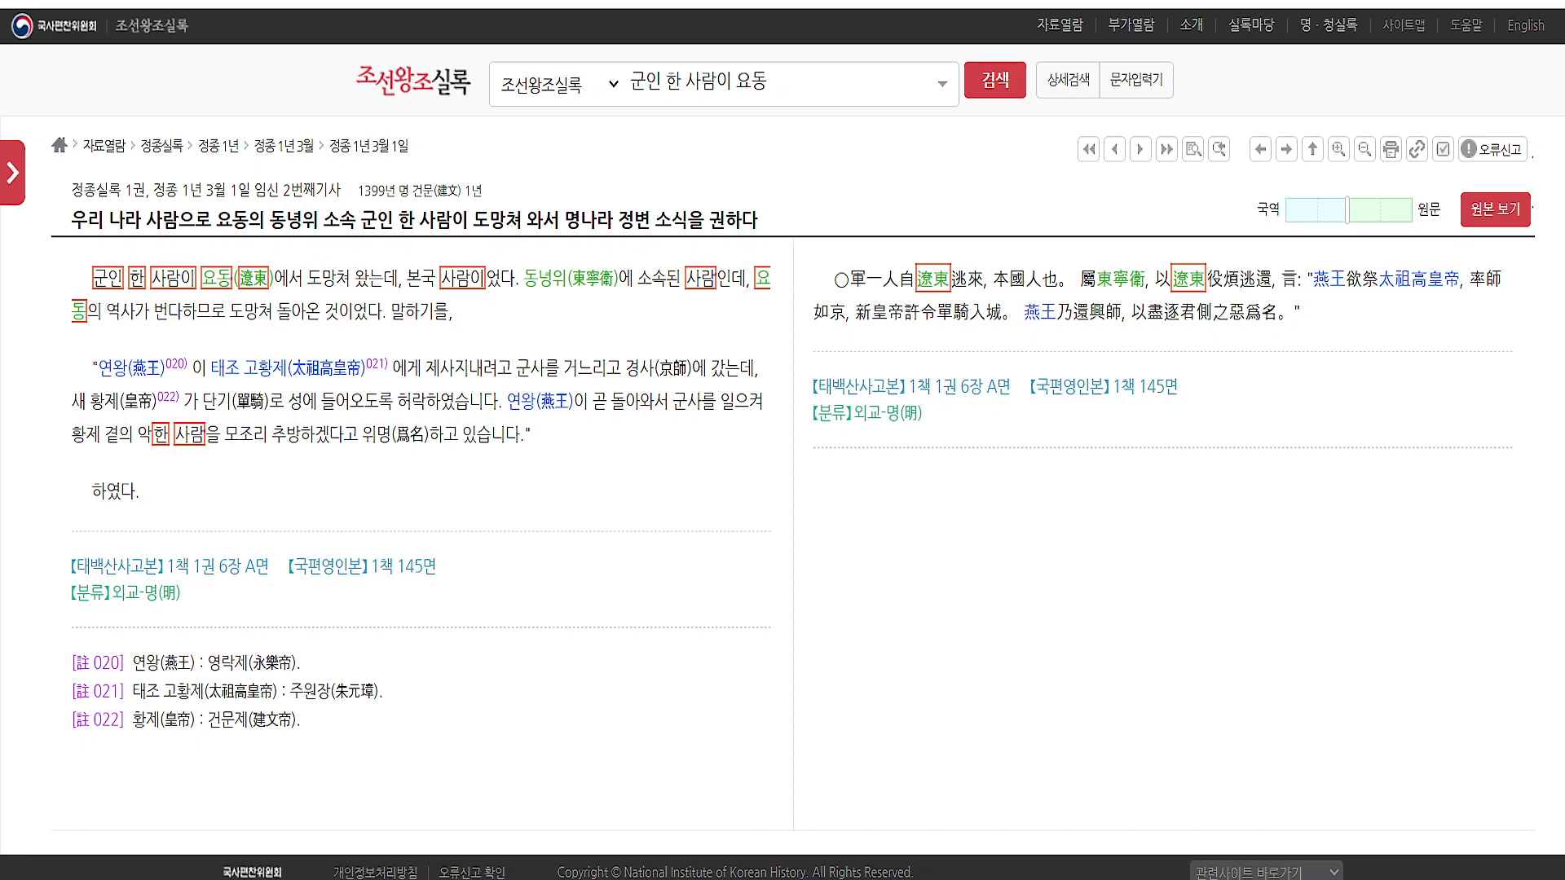
- Switch back to OBS and remove the 디스플레이 캡쳐 2 source from the scene
key(alt+Tab)
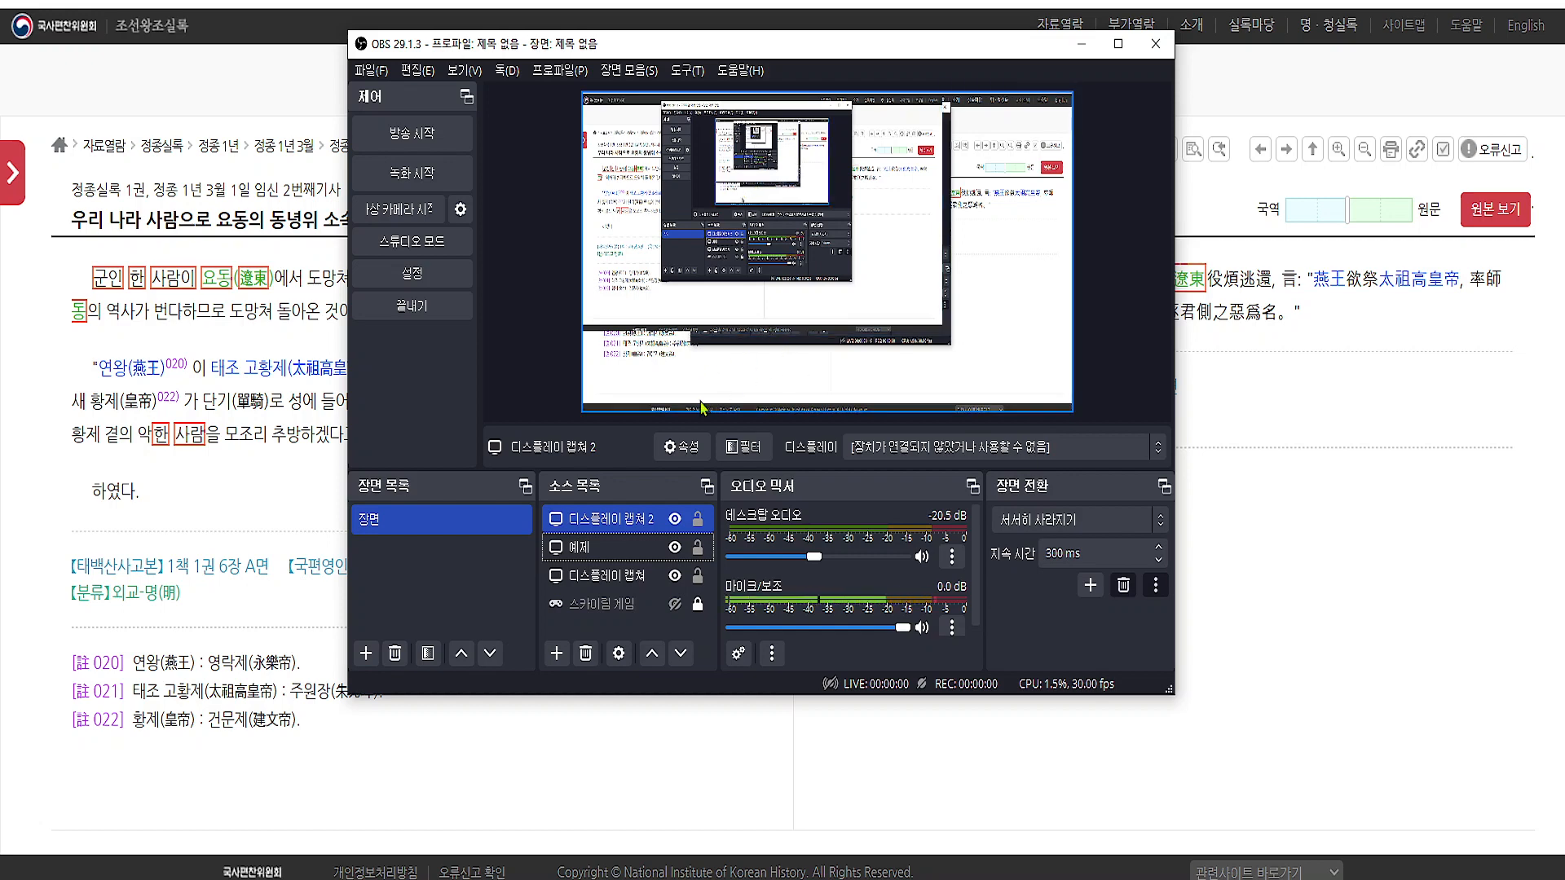
right_click(629, 526)
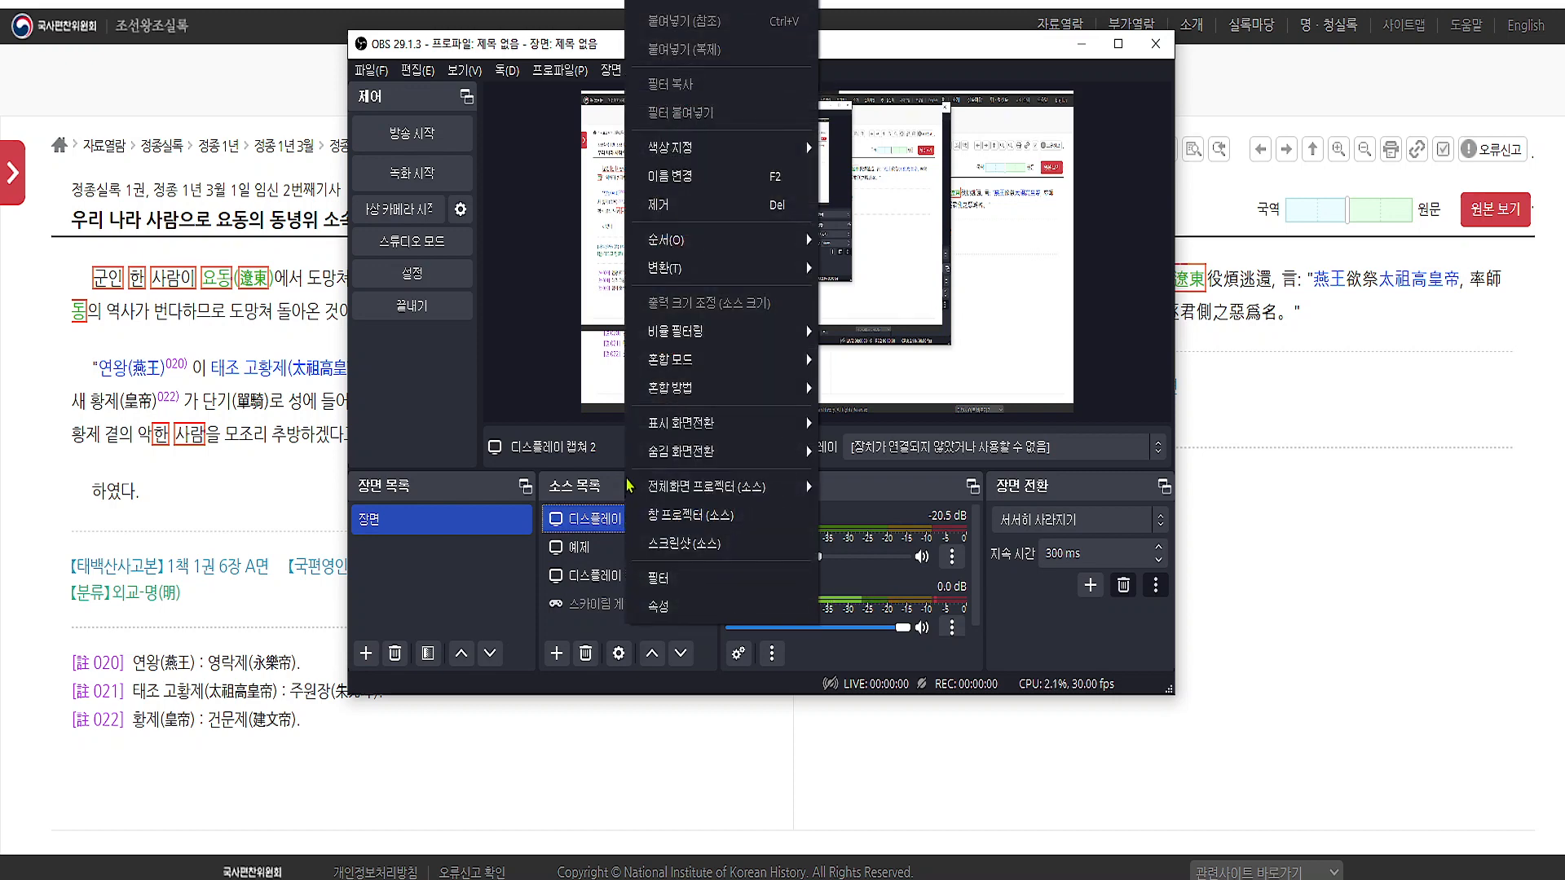
click(686, 210)
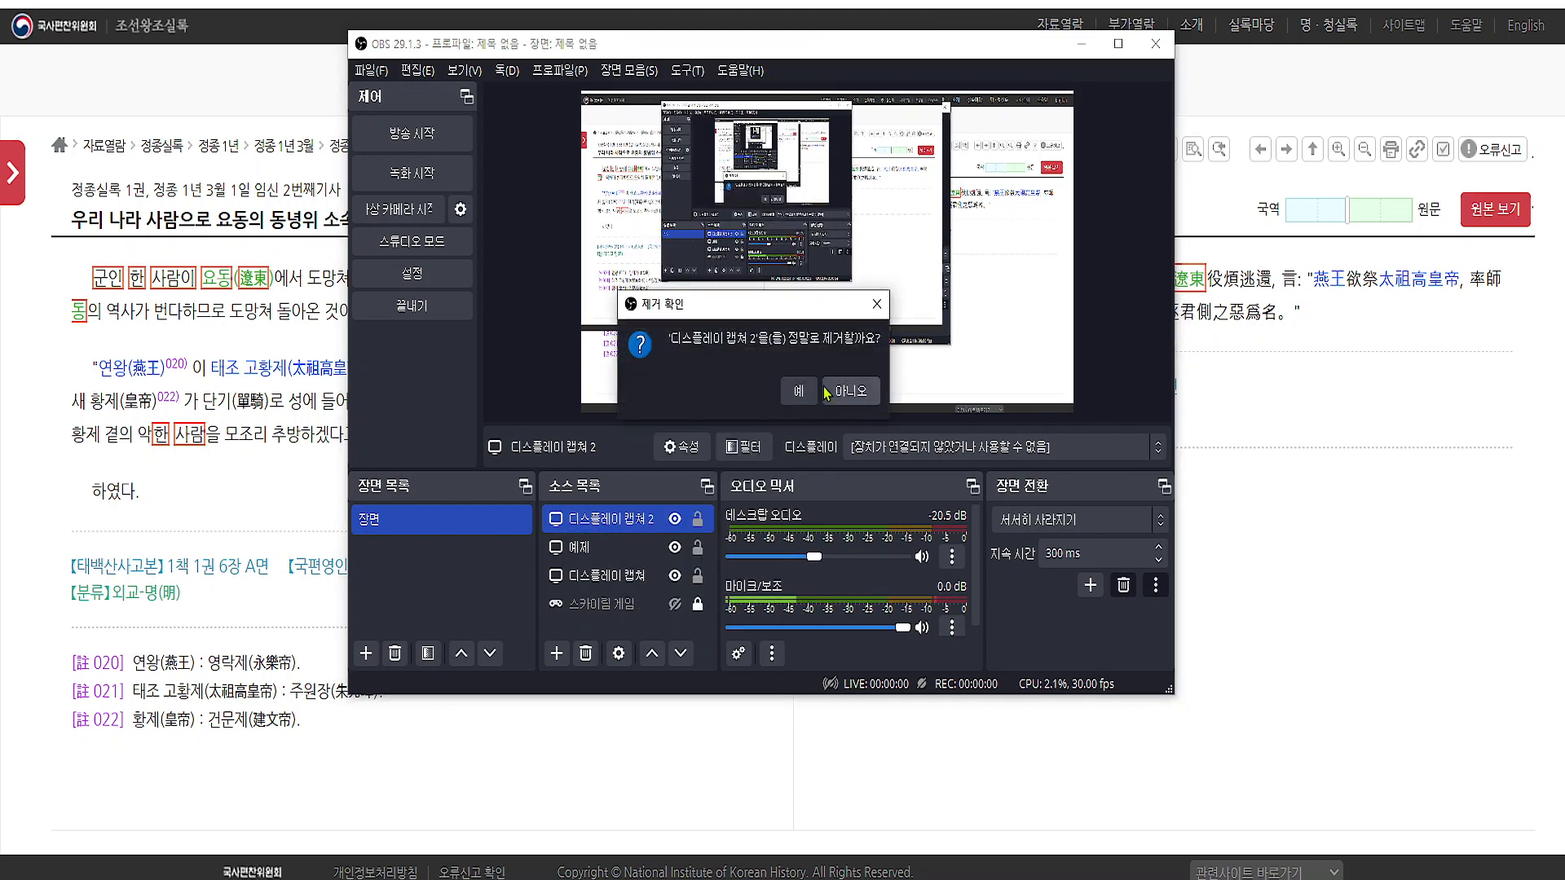
click(851, 391)
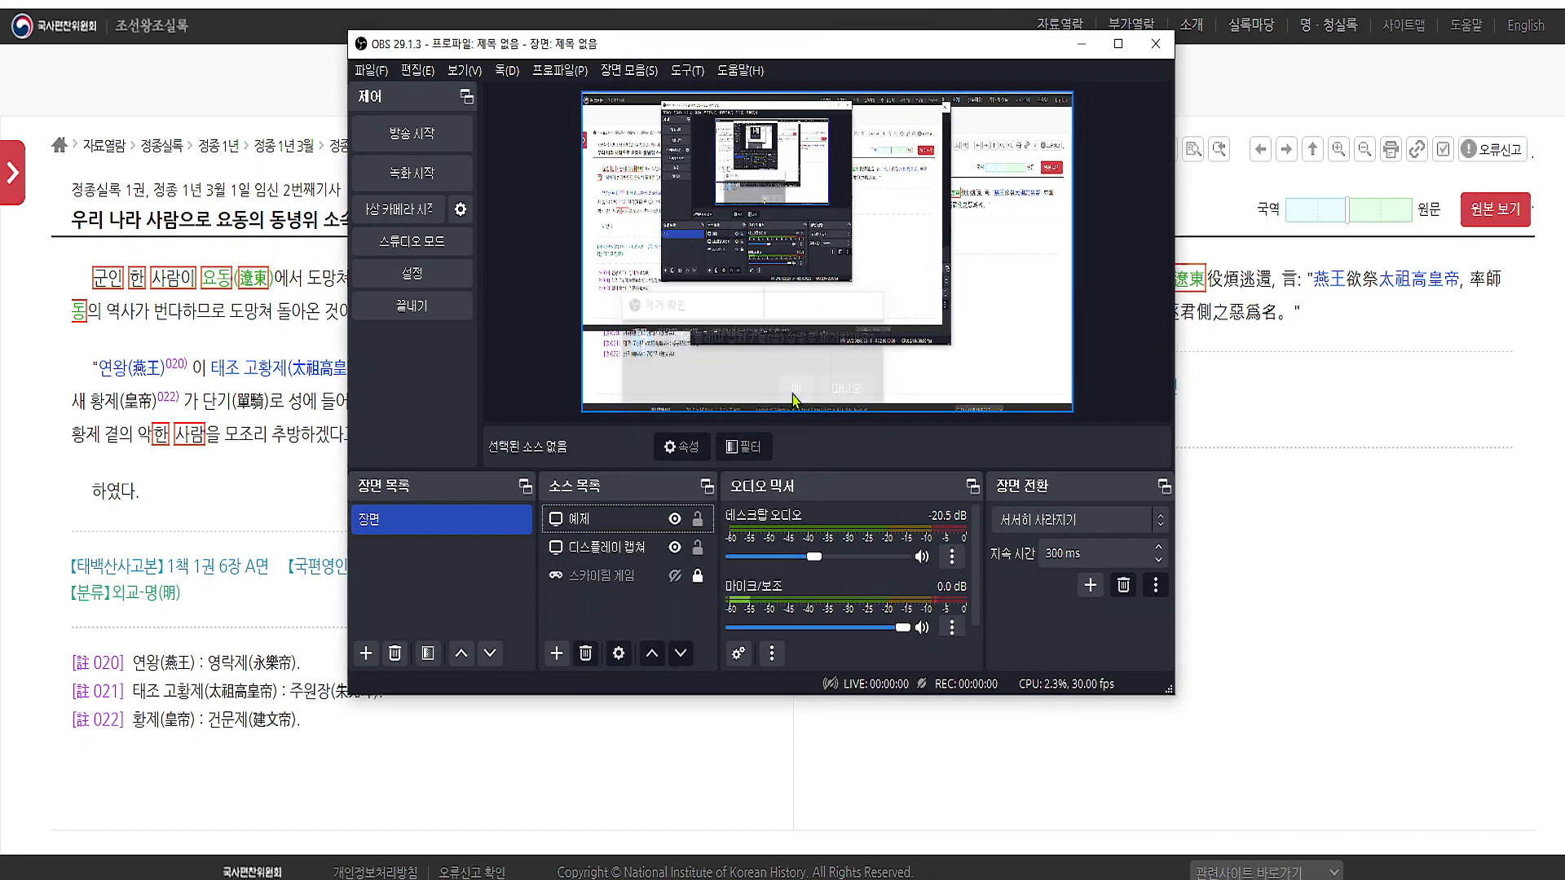
- Select the 예제 source and resize the base and output resolution to its source size
click(602, 547)
click(601, 522)
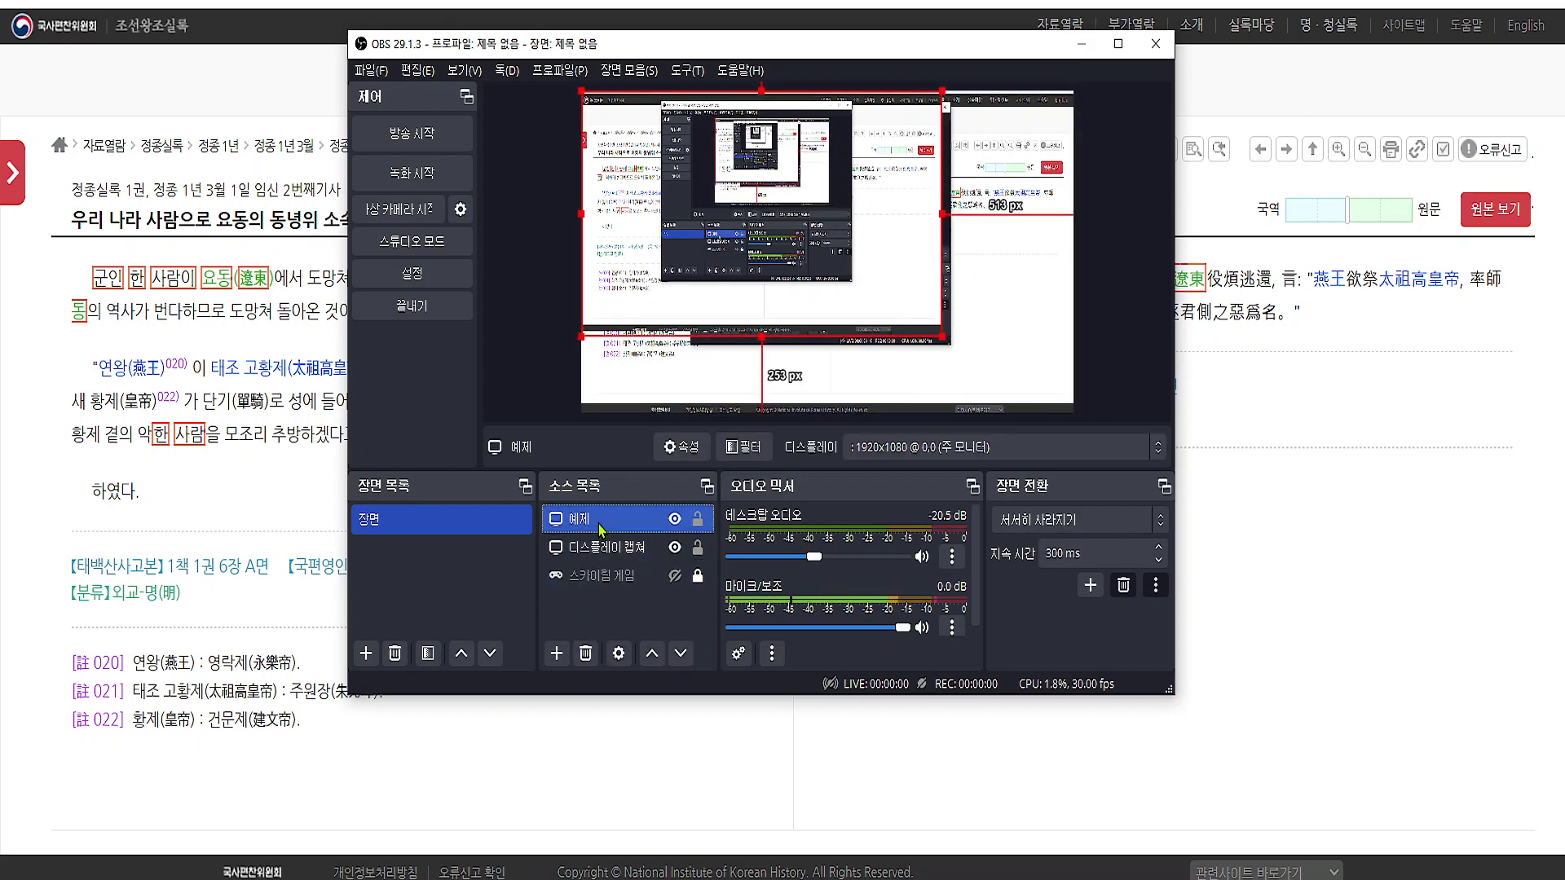
ctrl+click(607, 547)
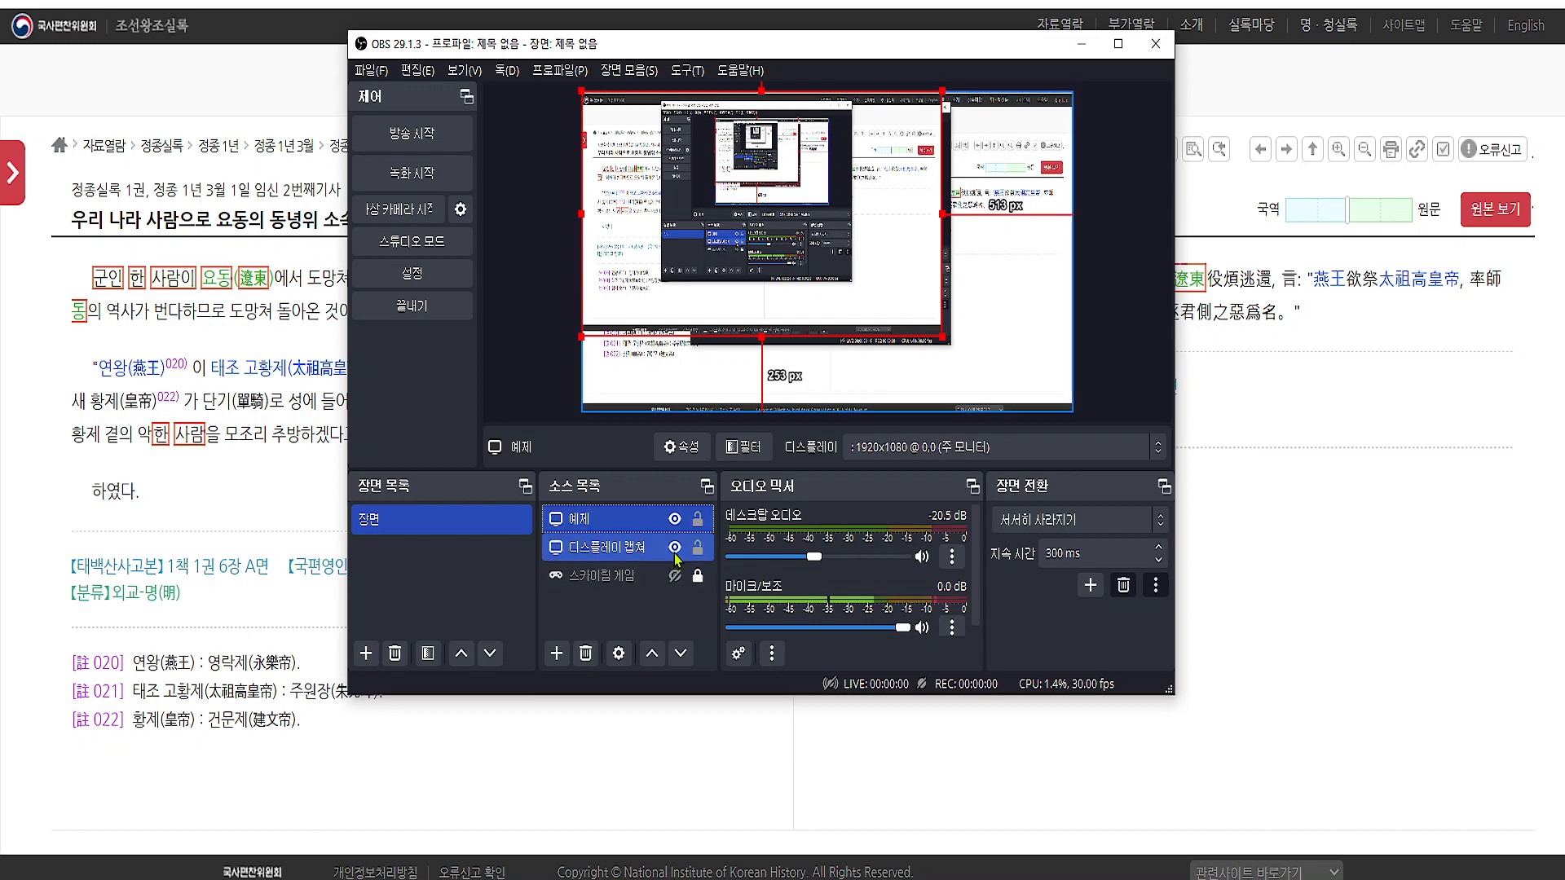
click(641, 531)
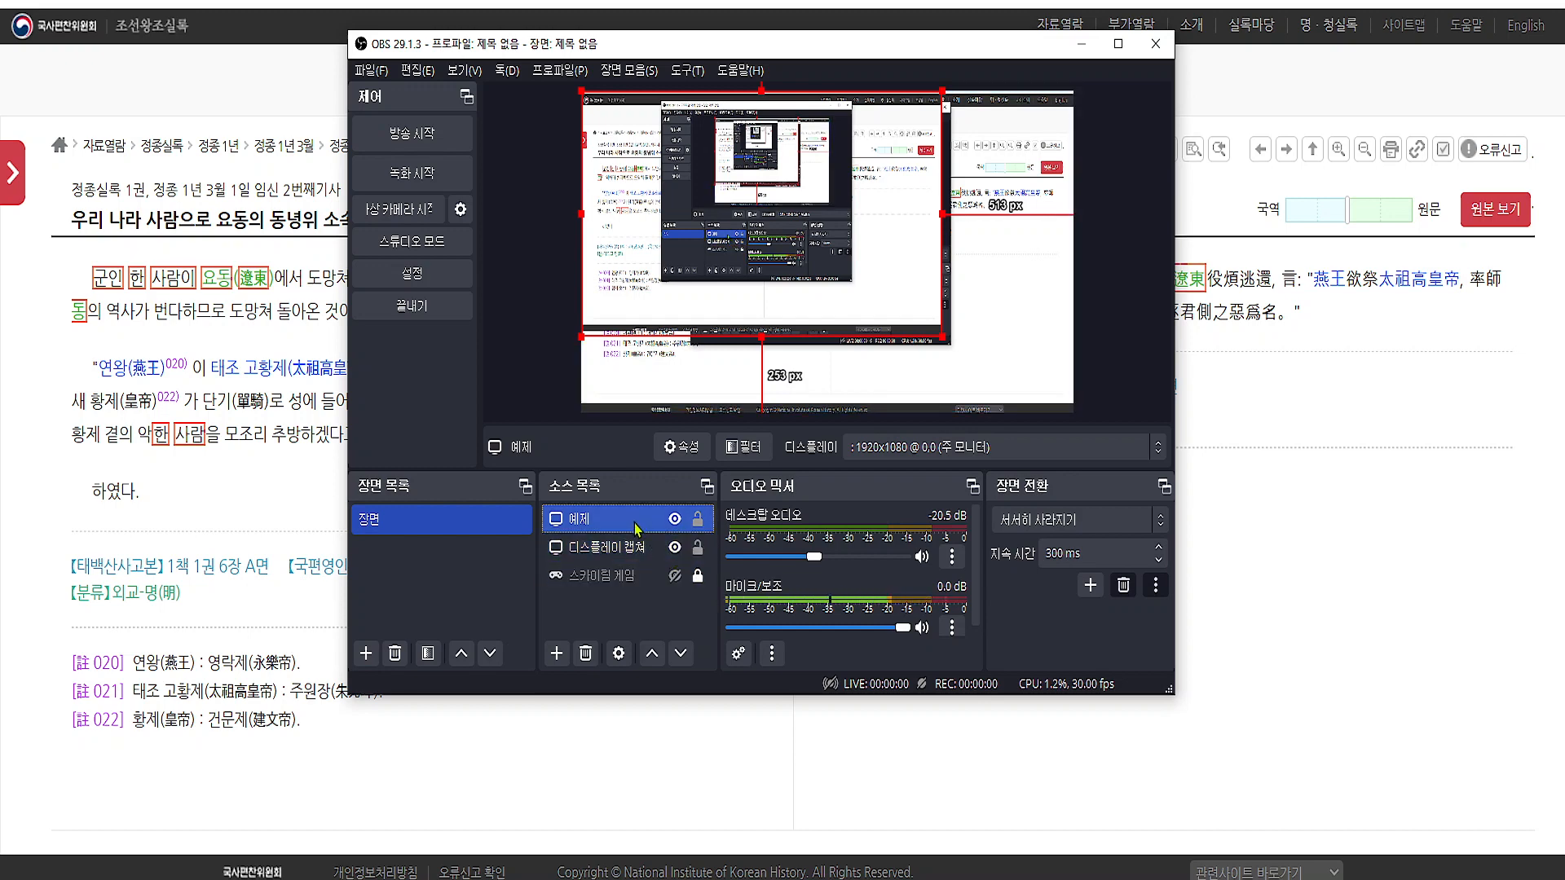
right_click(637, 530)
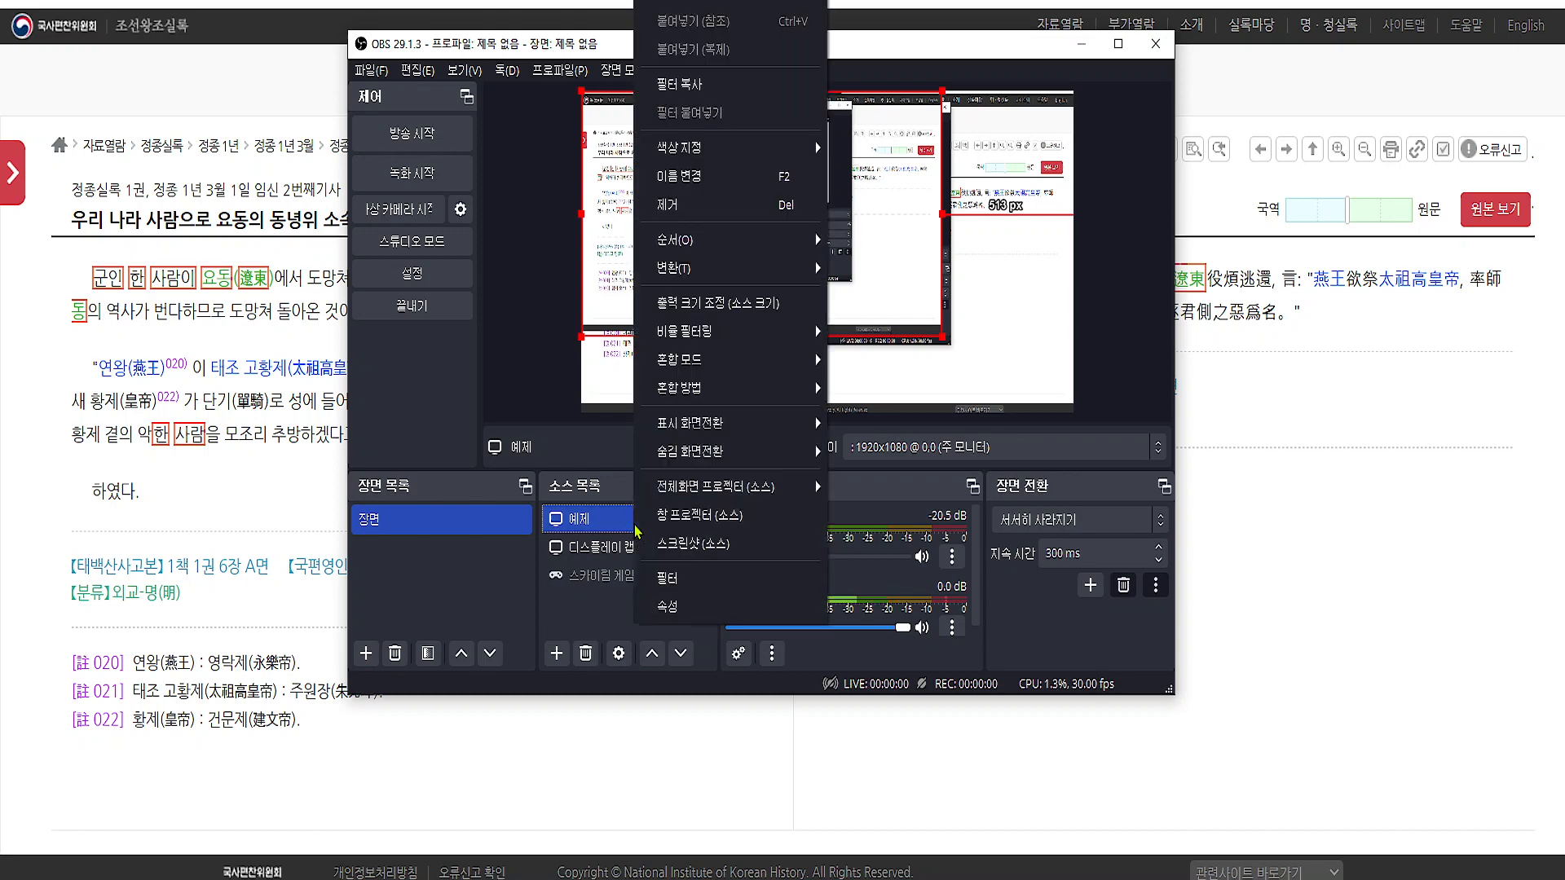
click(785, 309)
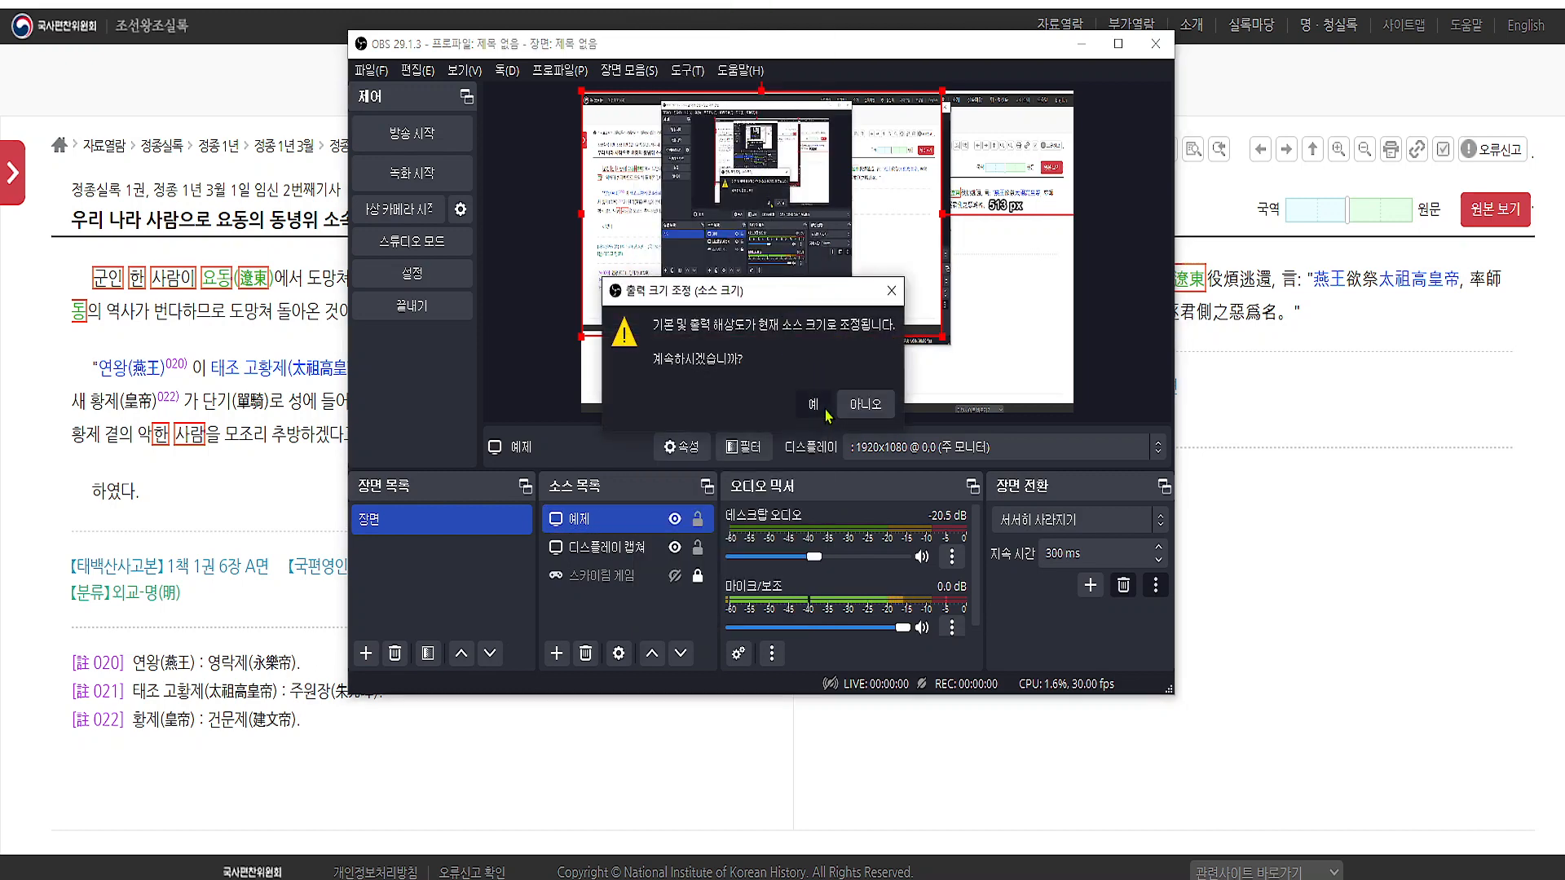
click(825, 410)
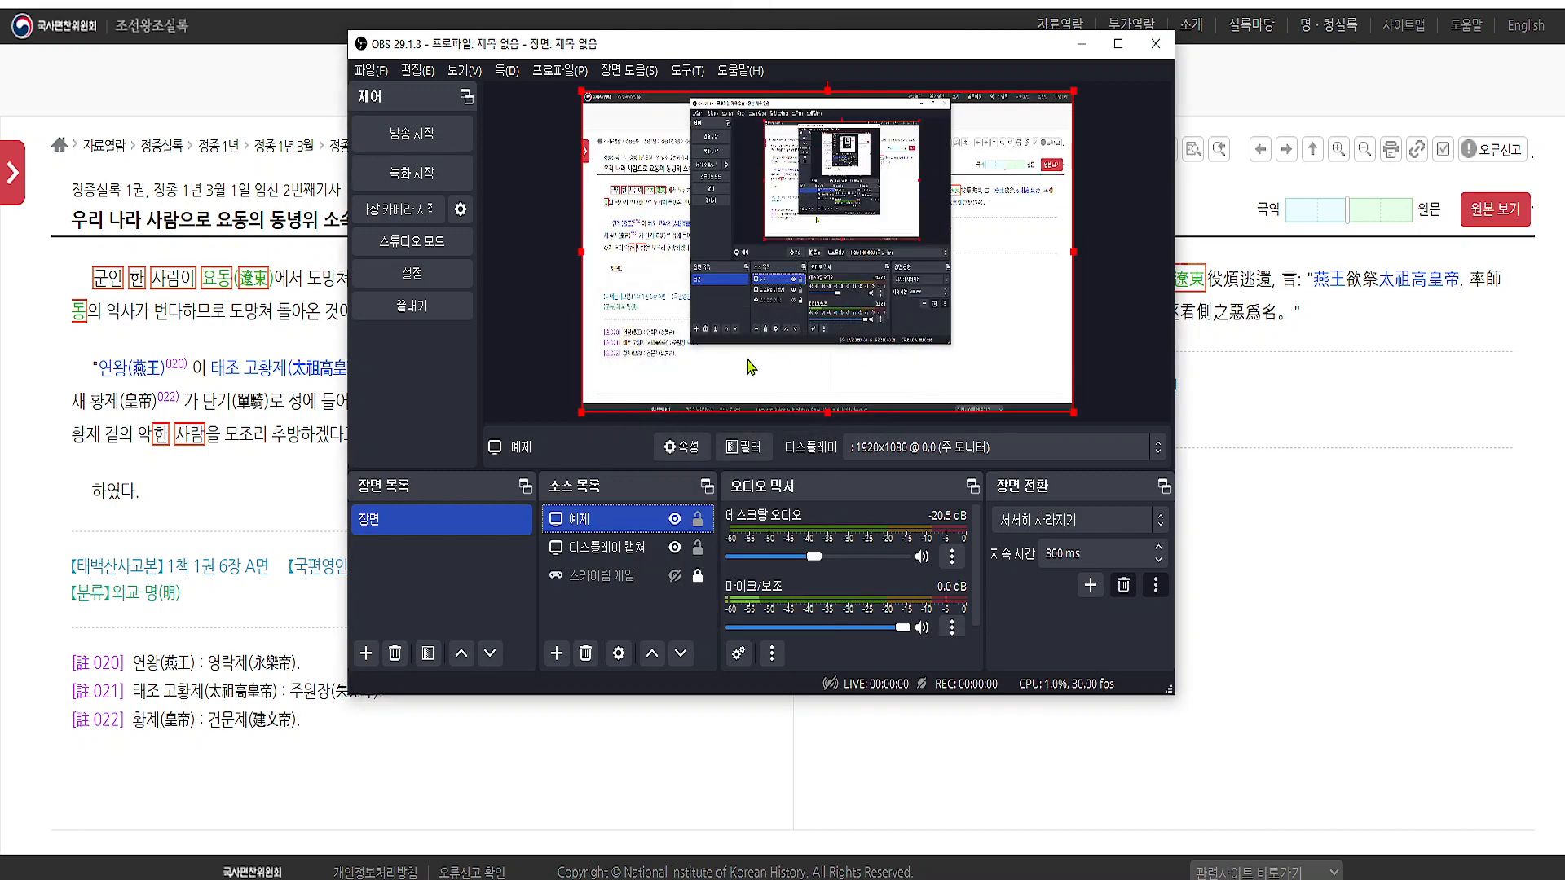
- Hide the 디스플레이 캡쳐 source and record a test video of about six seconds
click(677, 549)
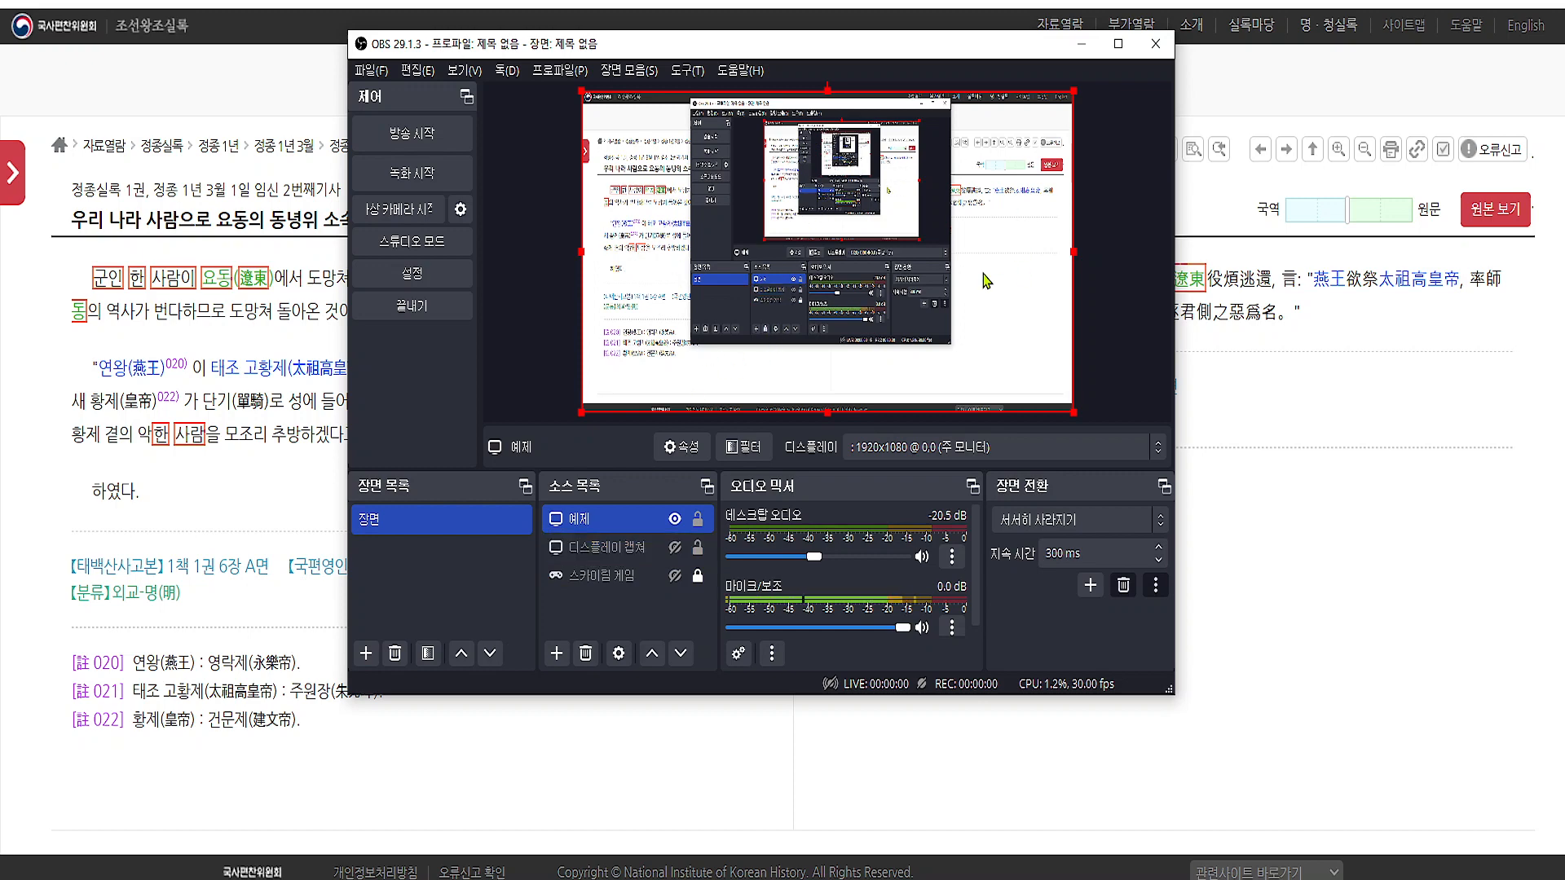
key(Down)
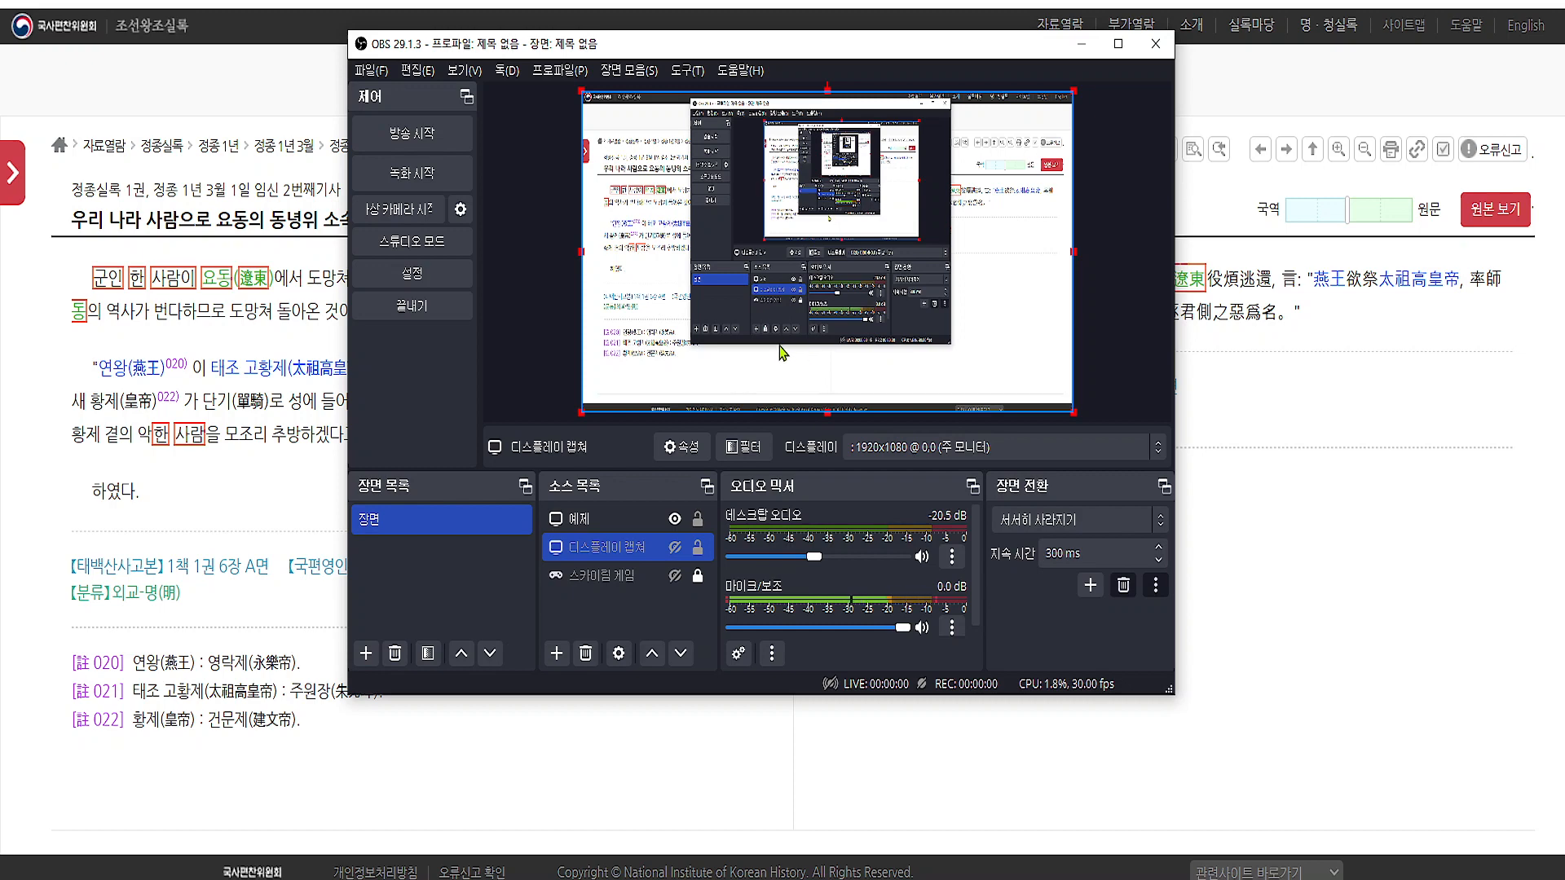
click(438, 181)
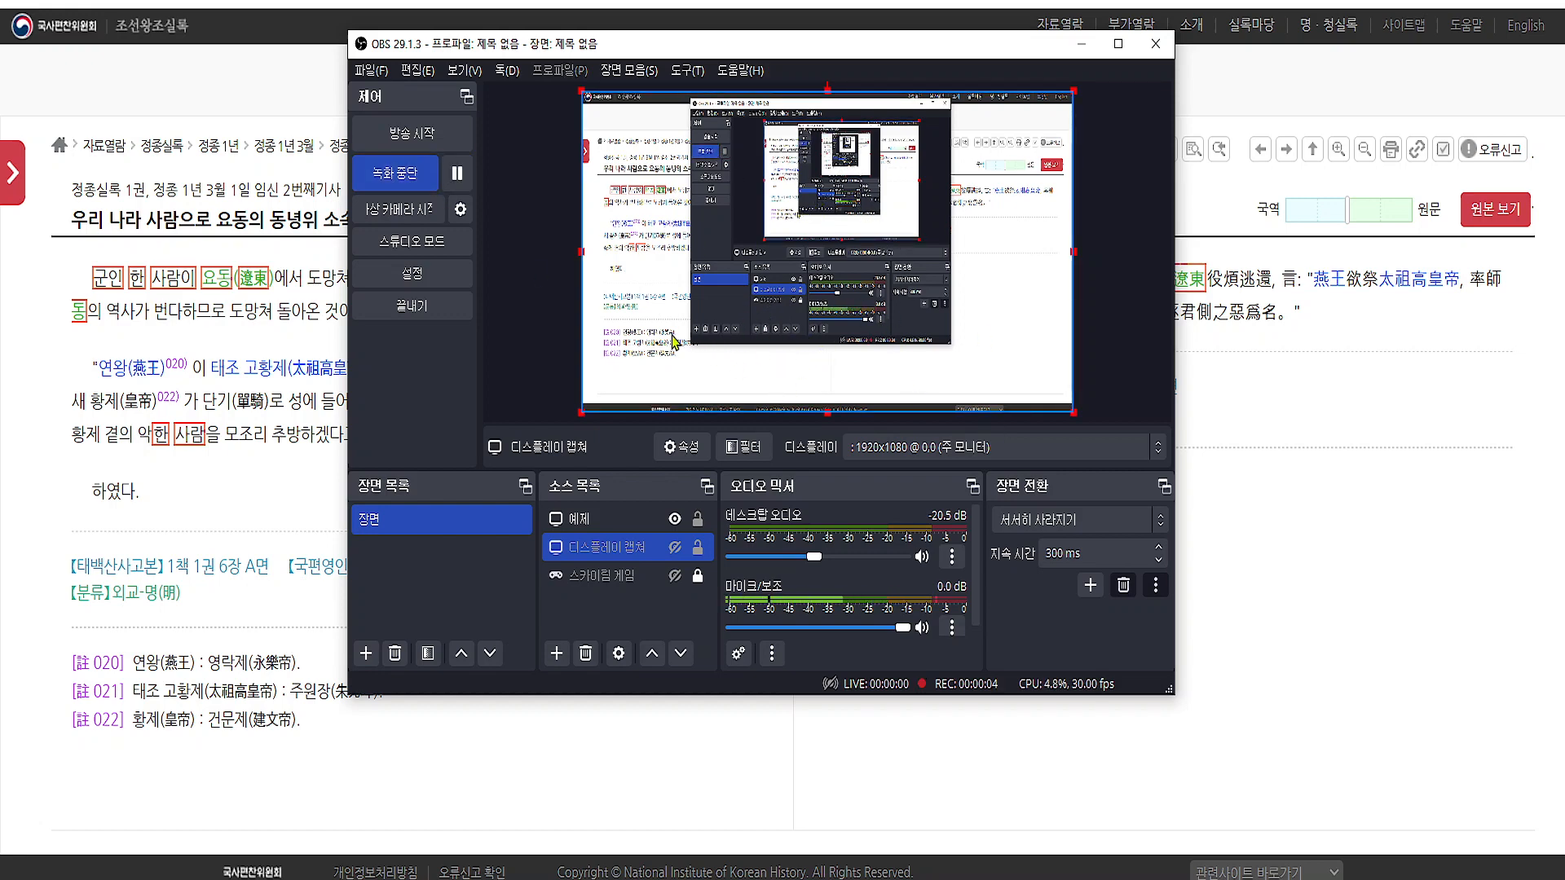
click(405, 182)
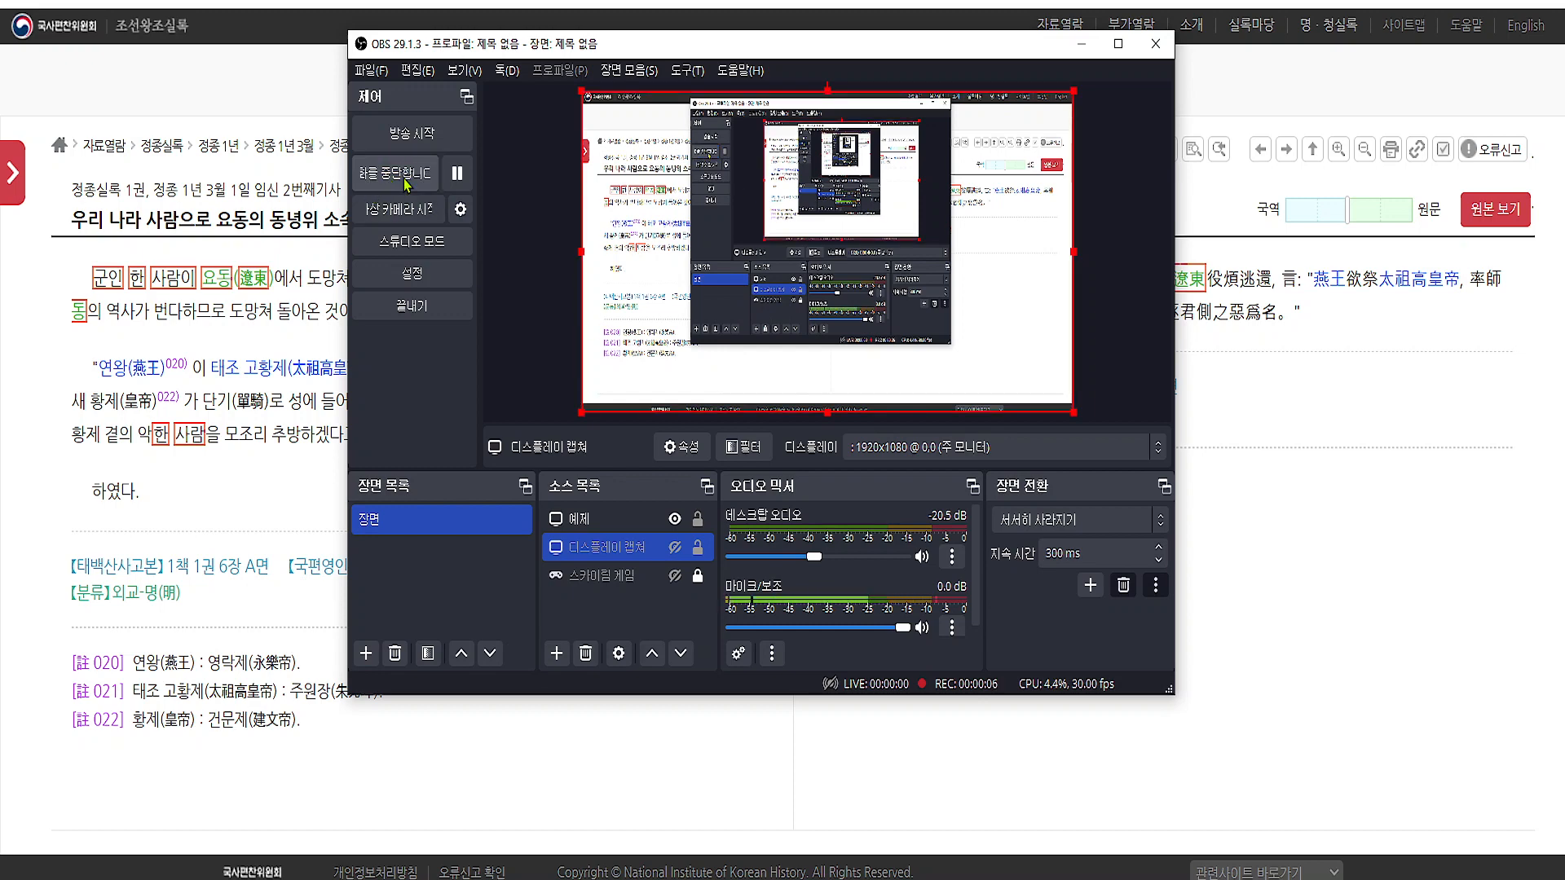
click(367, 74)
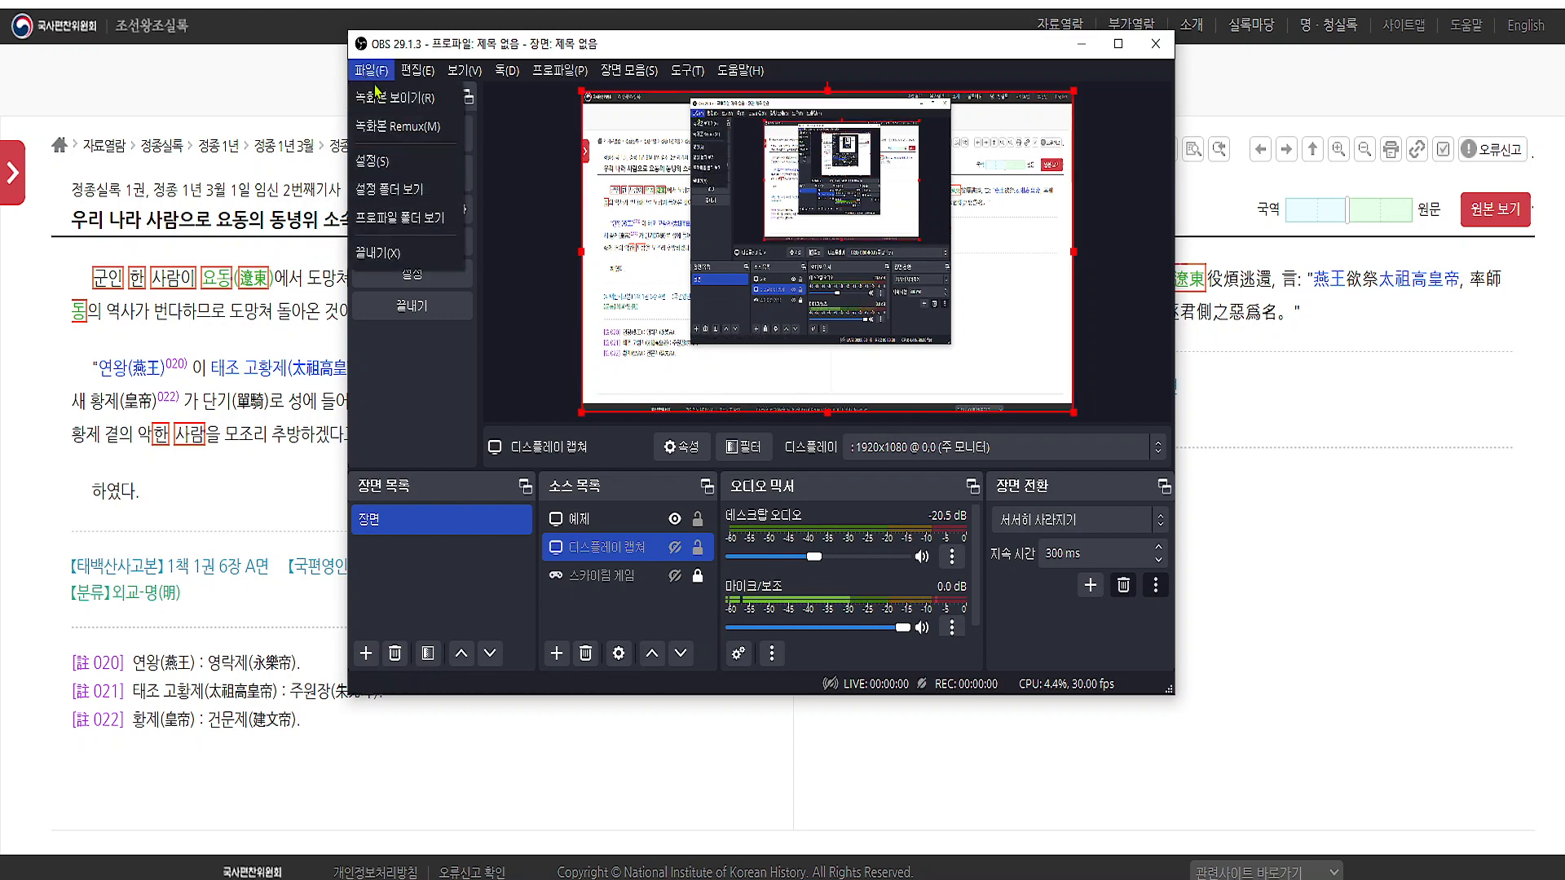
click(395, 104)
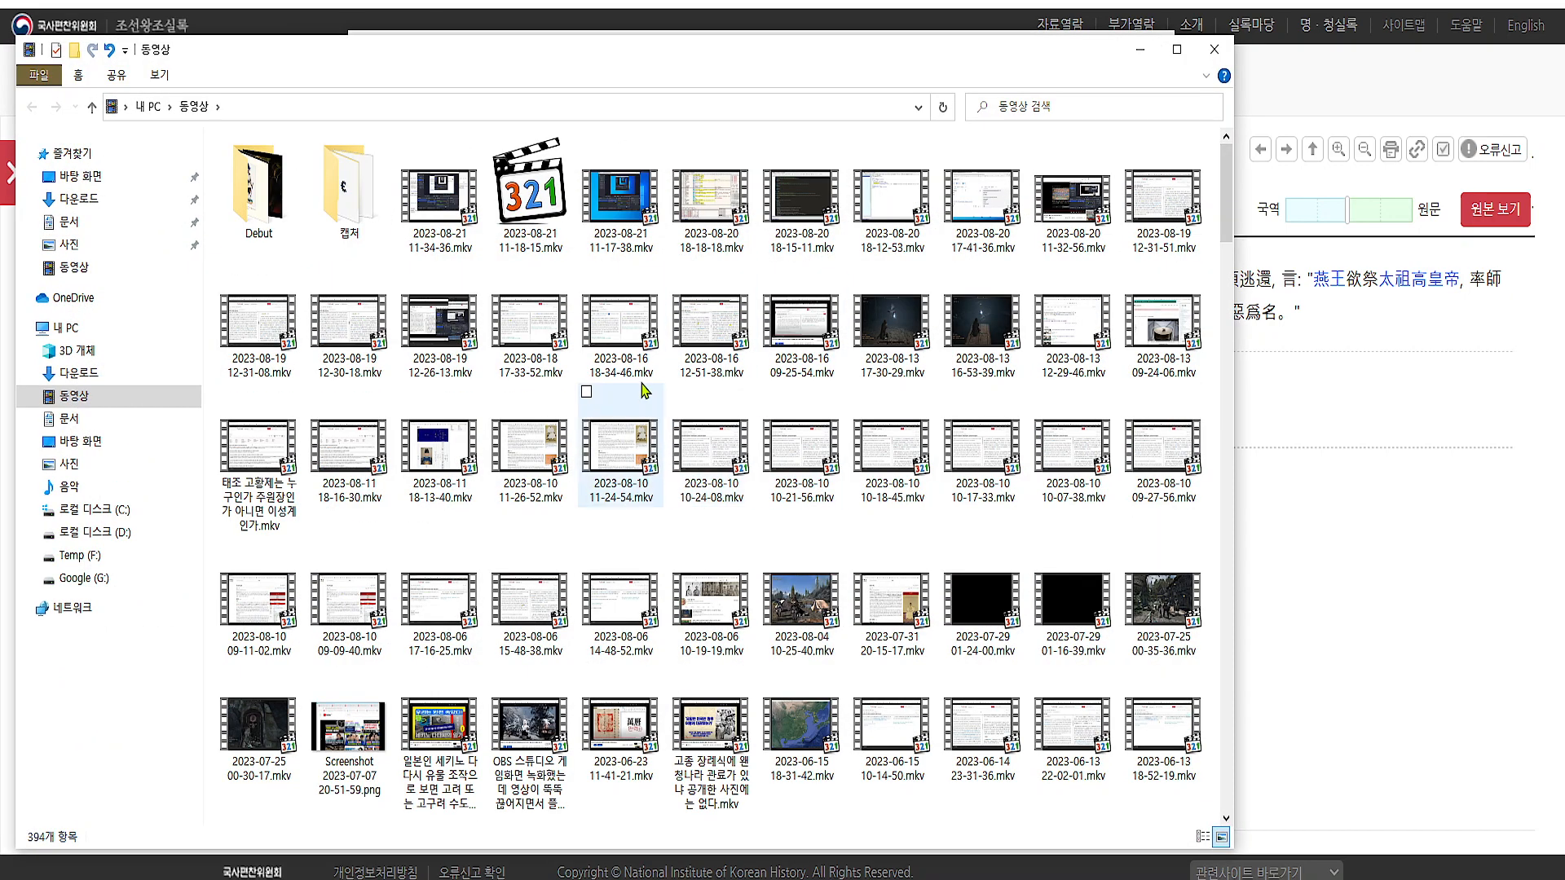
click(449, 210)
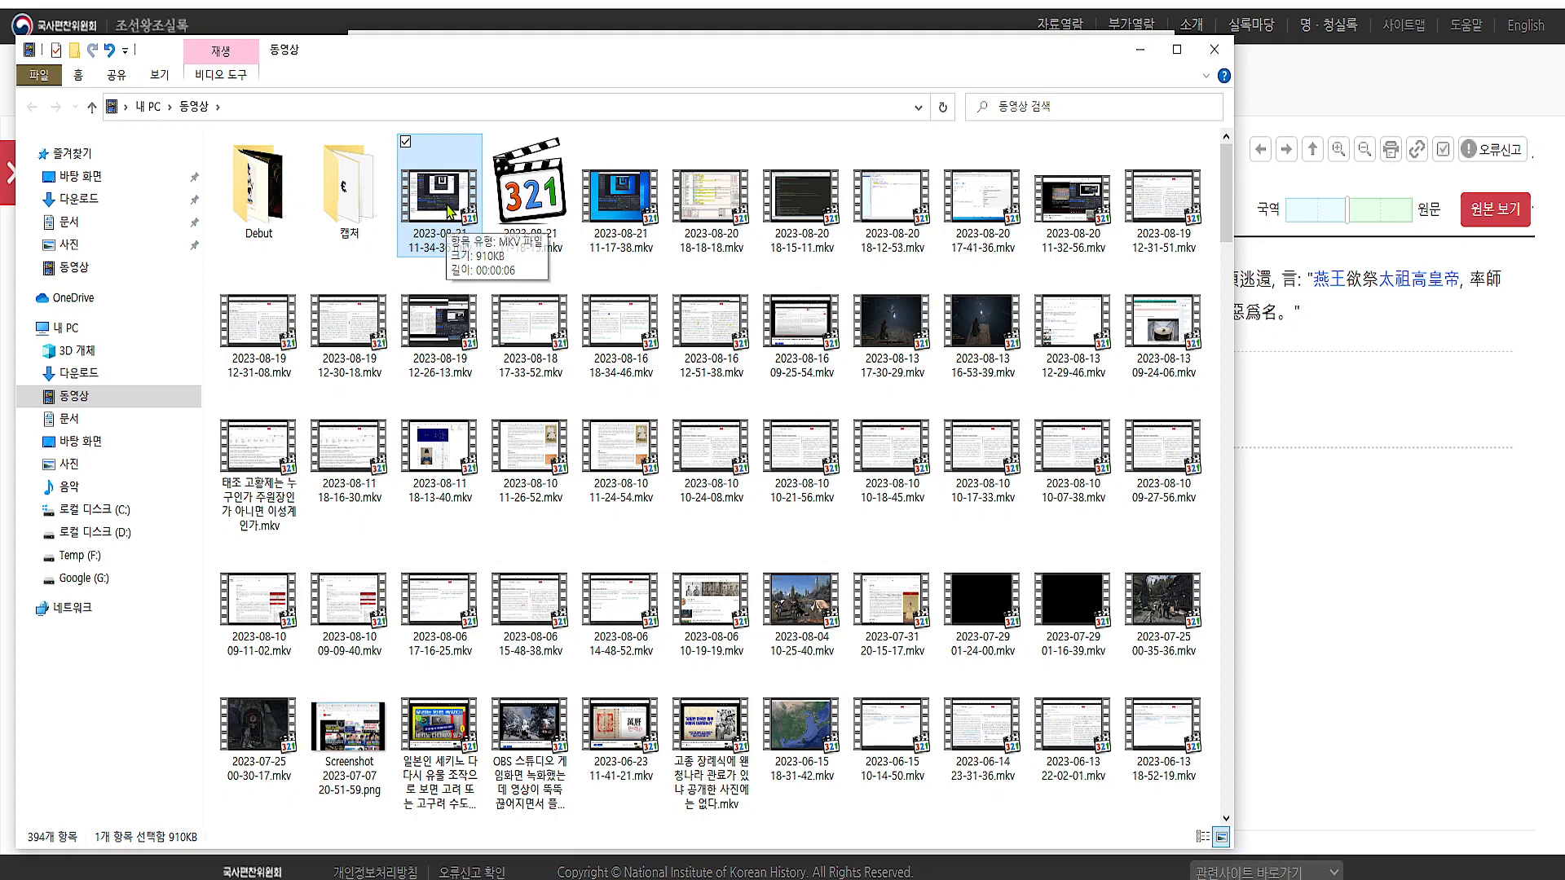
double_click(450, 211)
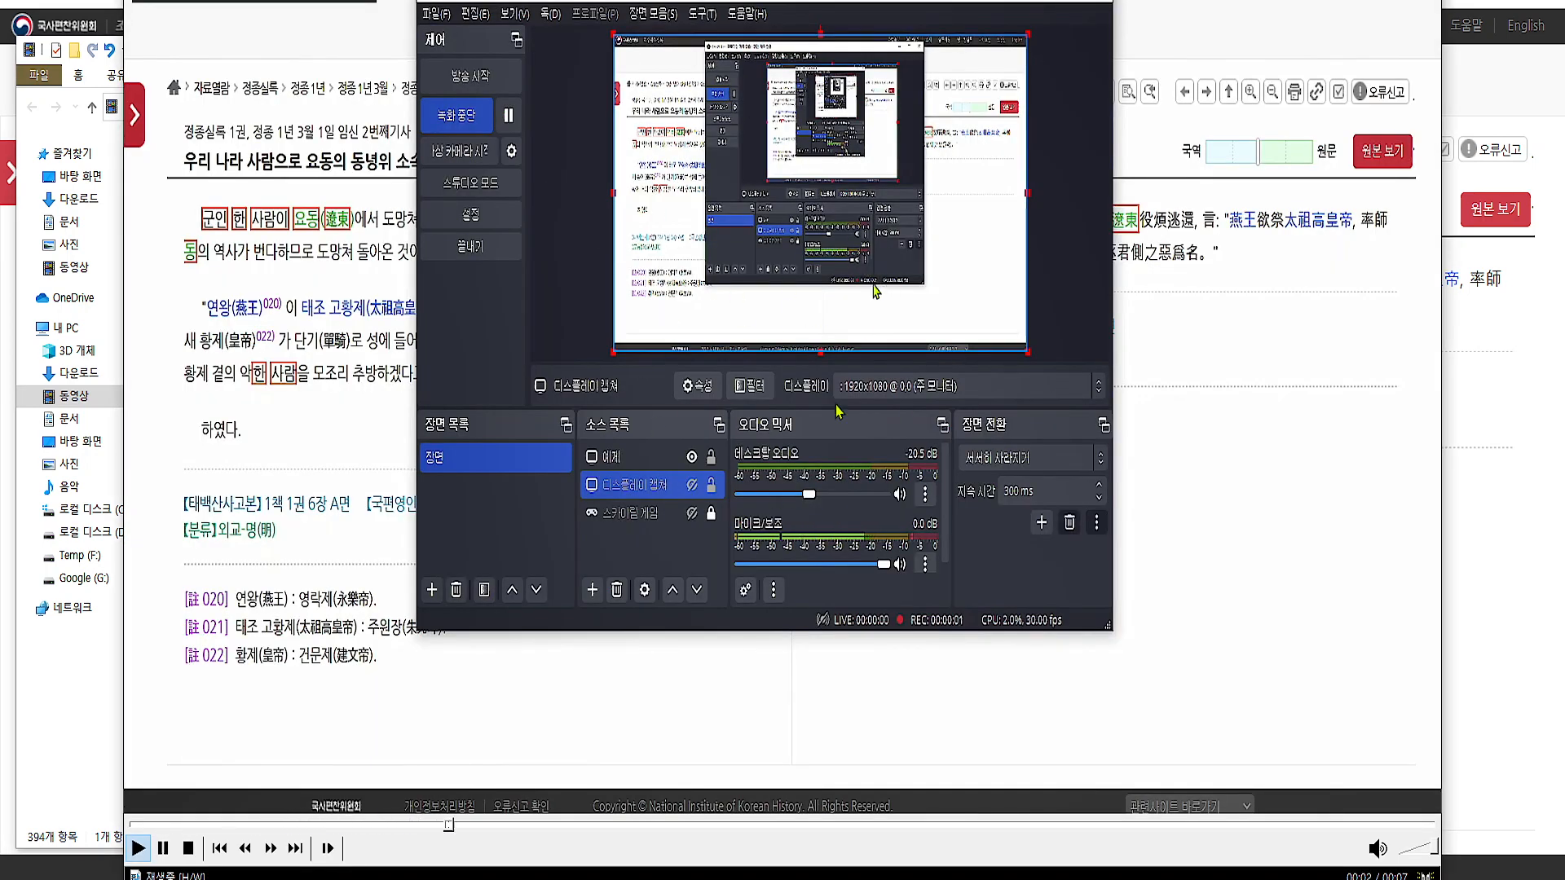
key(space)
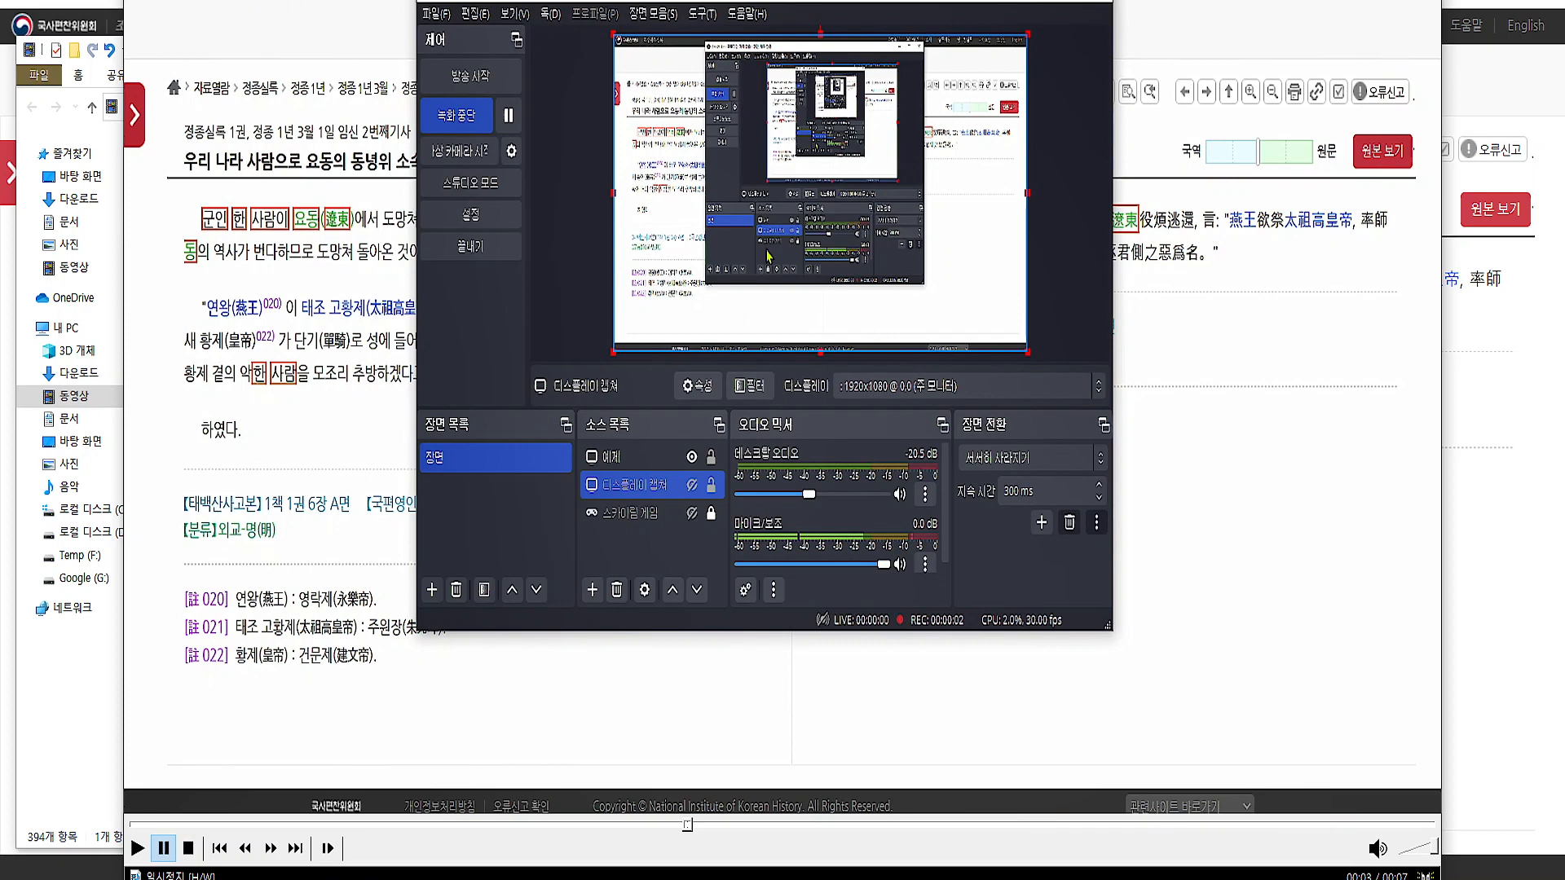
key(alt+F4)
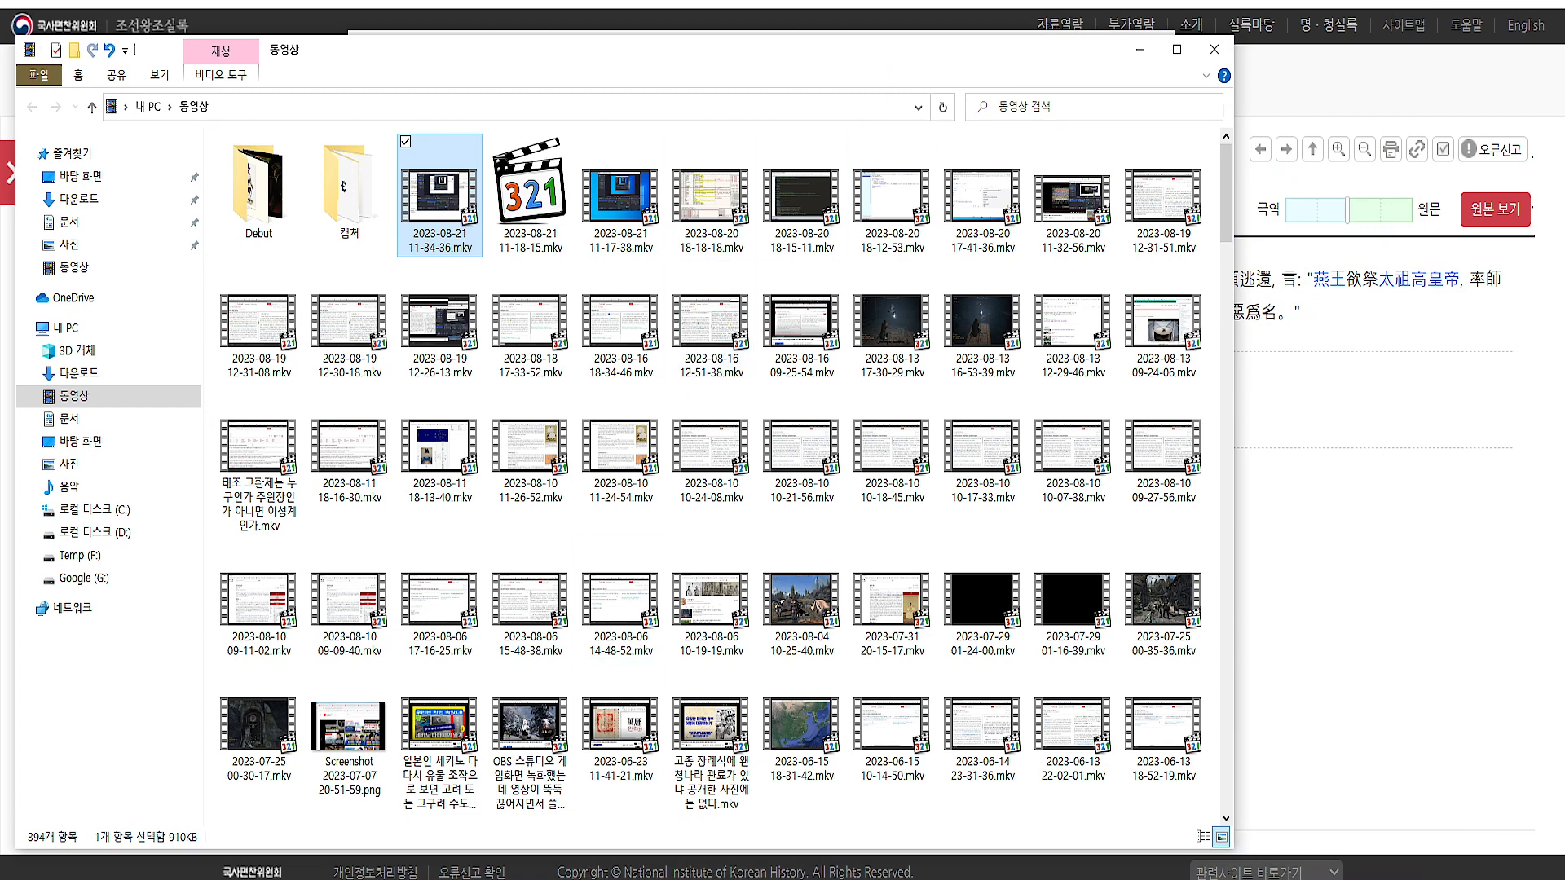
key(alt+Tab)
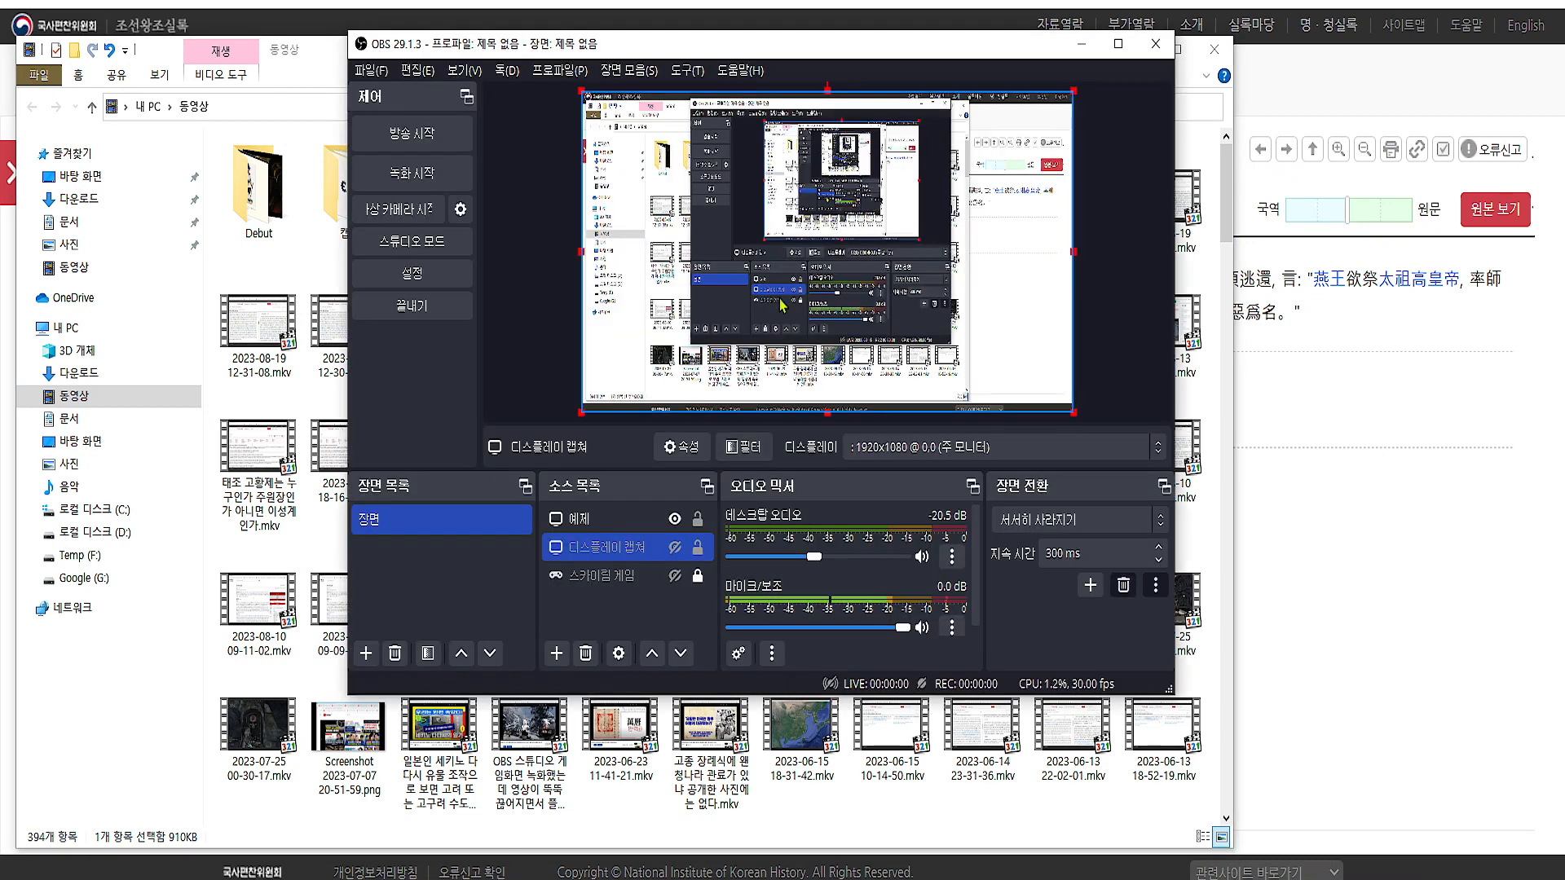
- Open a windowed projector of the preview, enlarge and reposition it, and shrink the main OBS window behind it
right_click(758, 218)
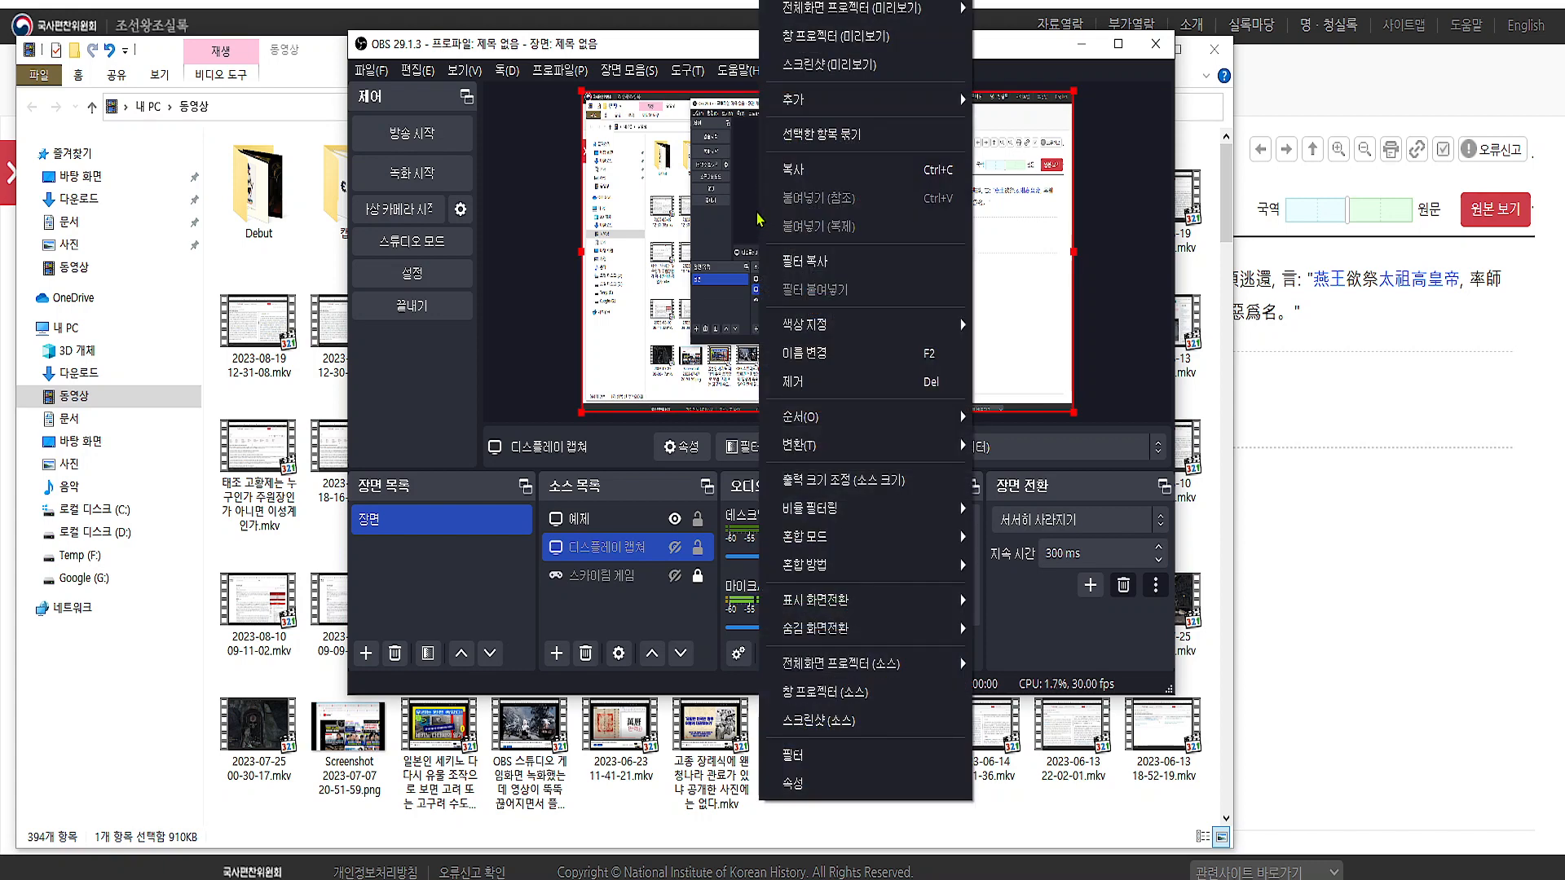
click(910, 41)
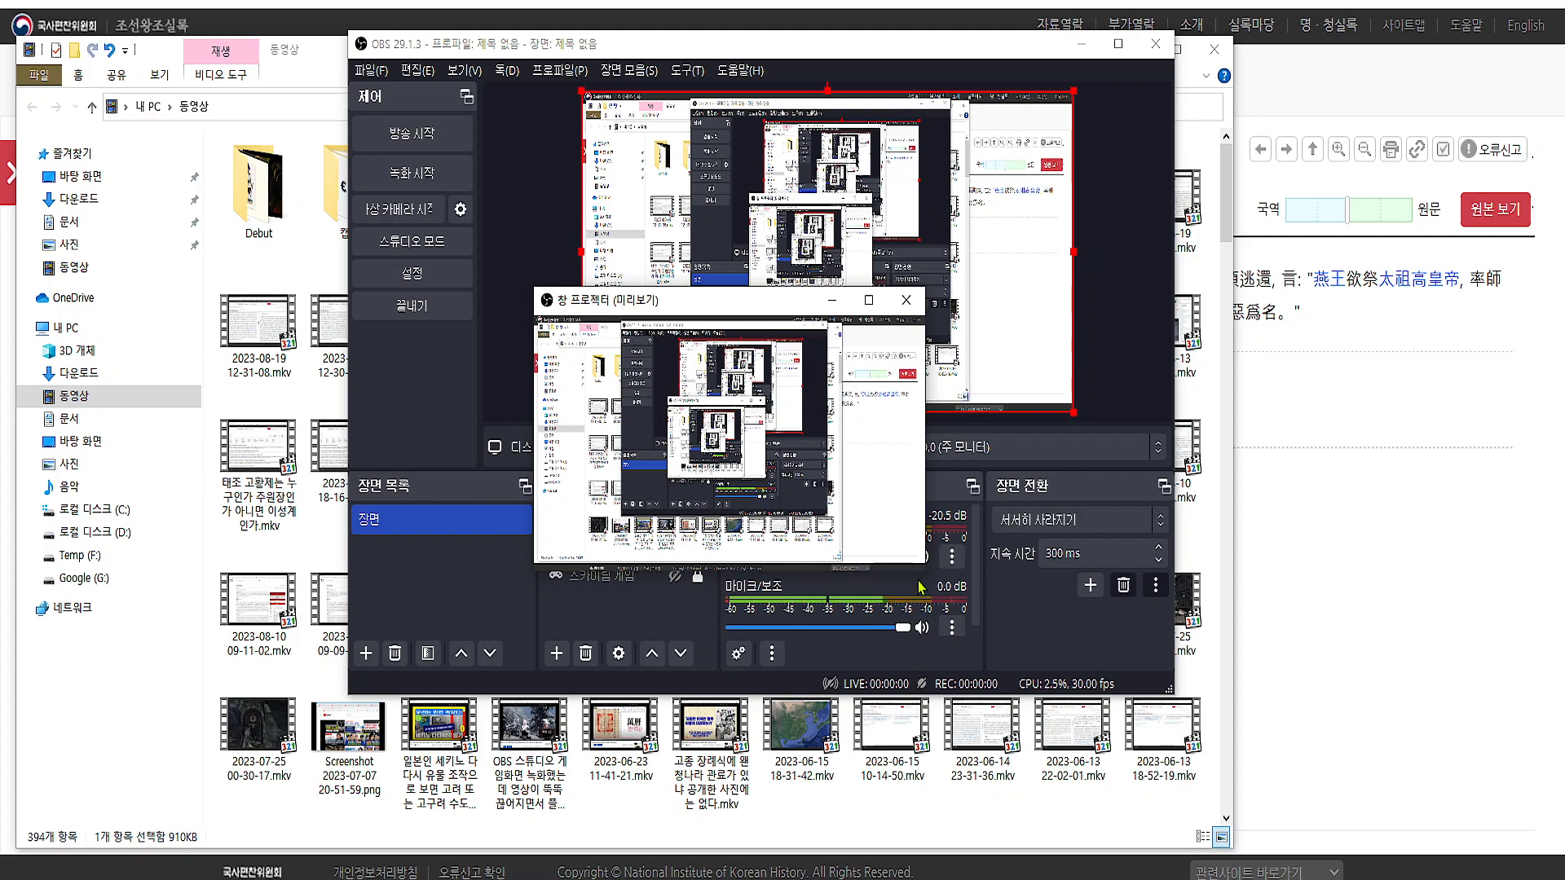
drag(921, 573, 1372, 856)
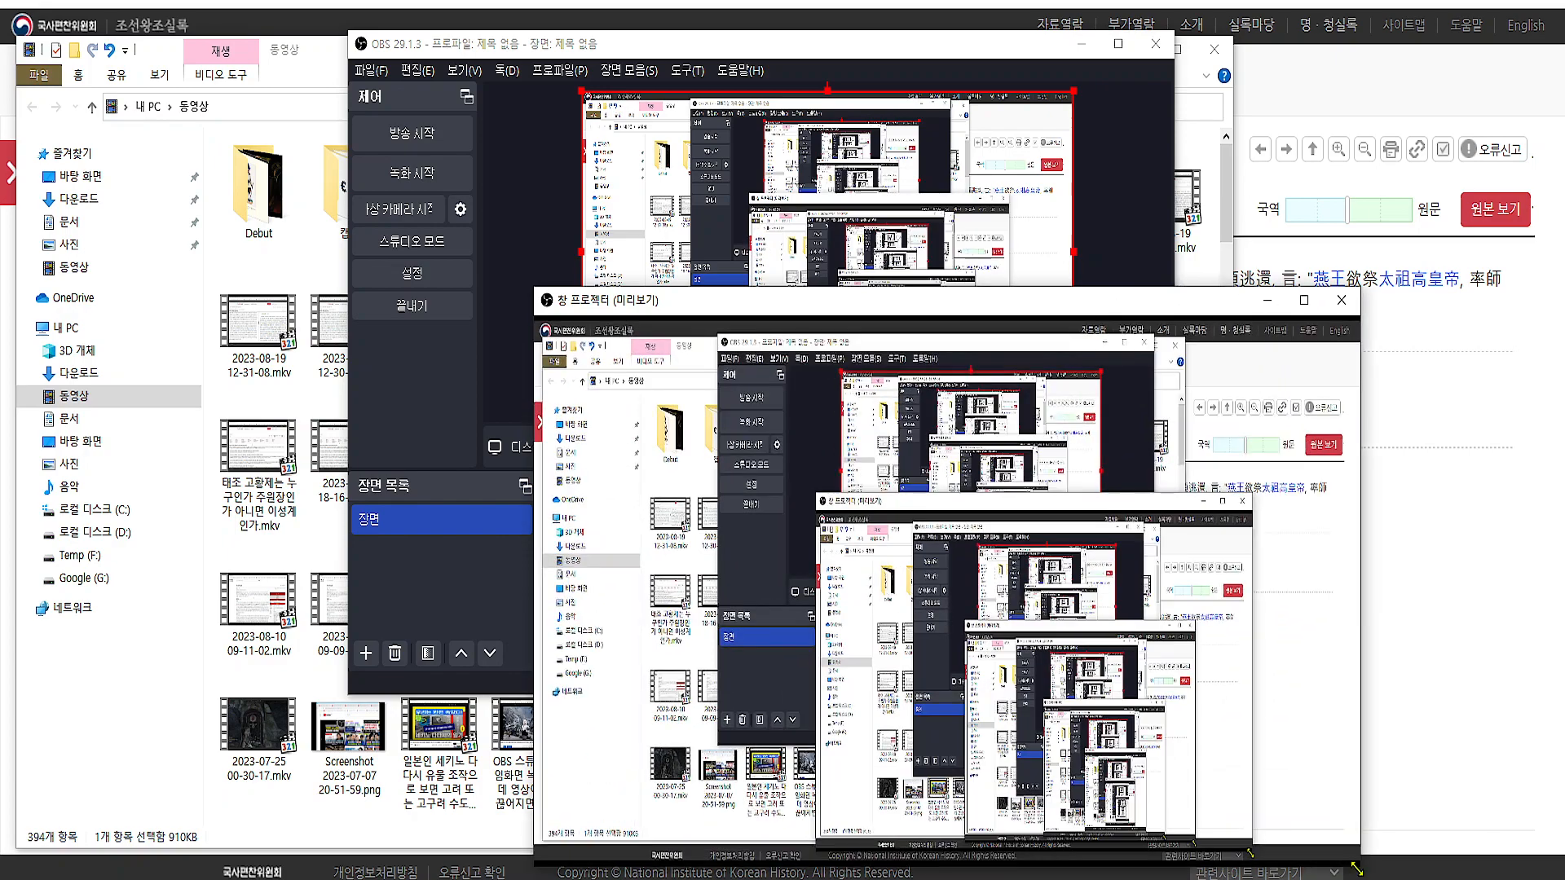
drag(1106, 308, 887, 102)
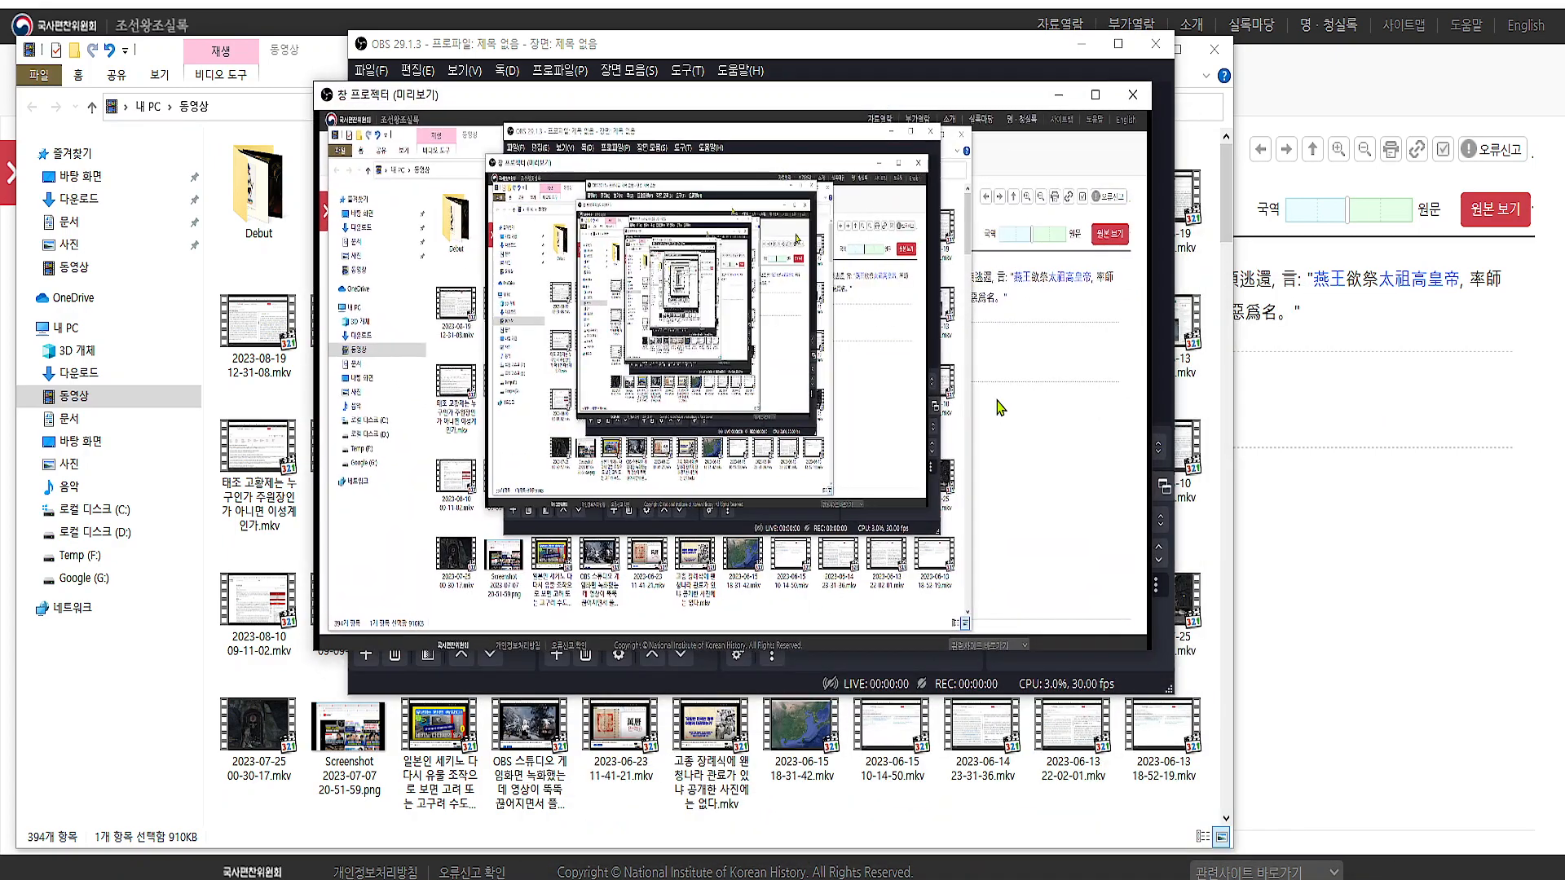
drag(1165, 693, 1108, 644)
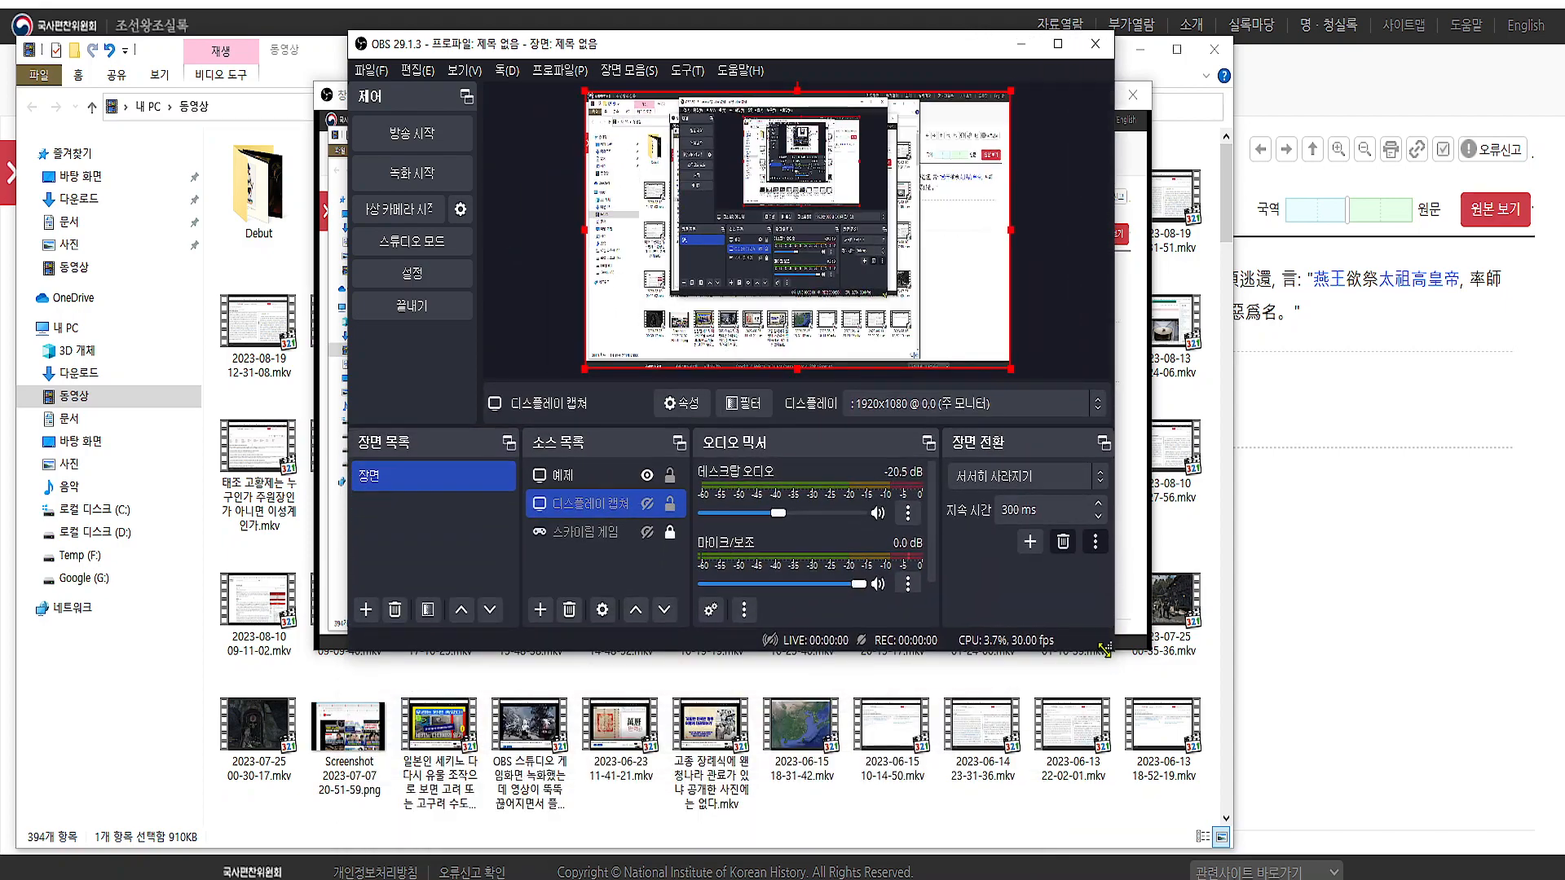
click(1140, 589)
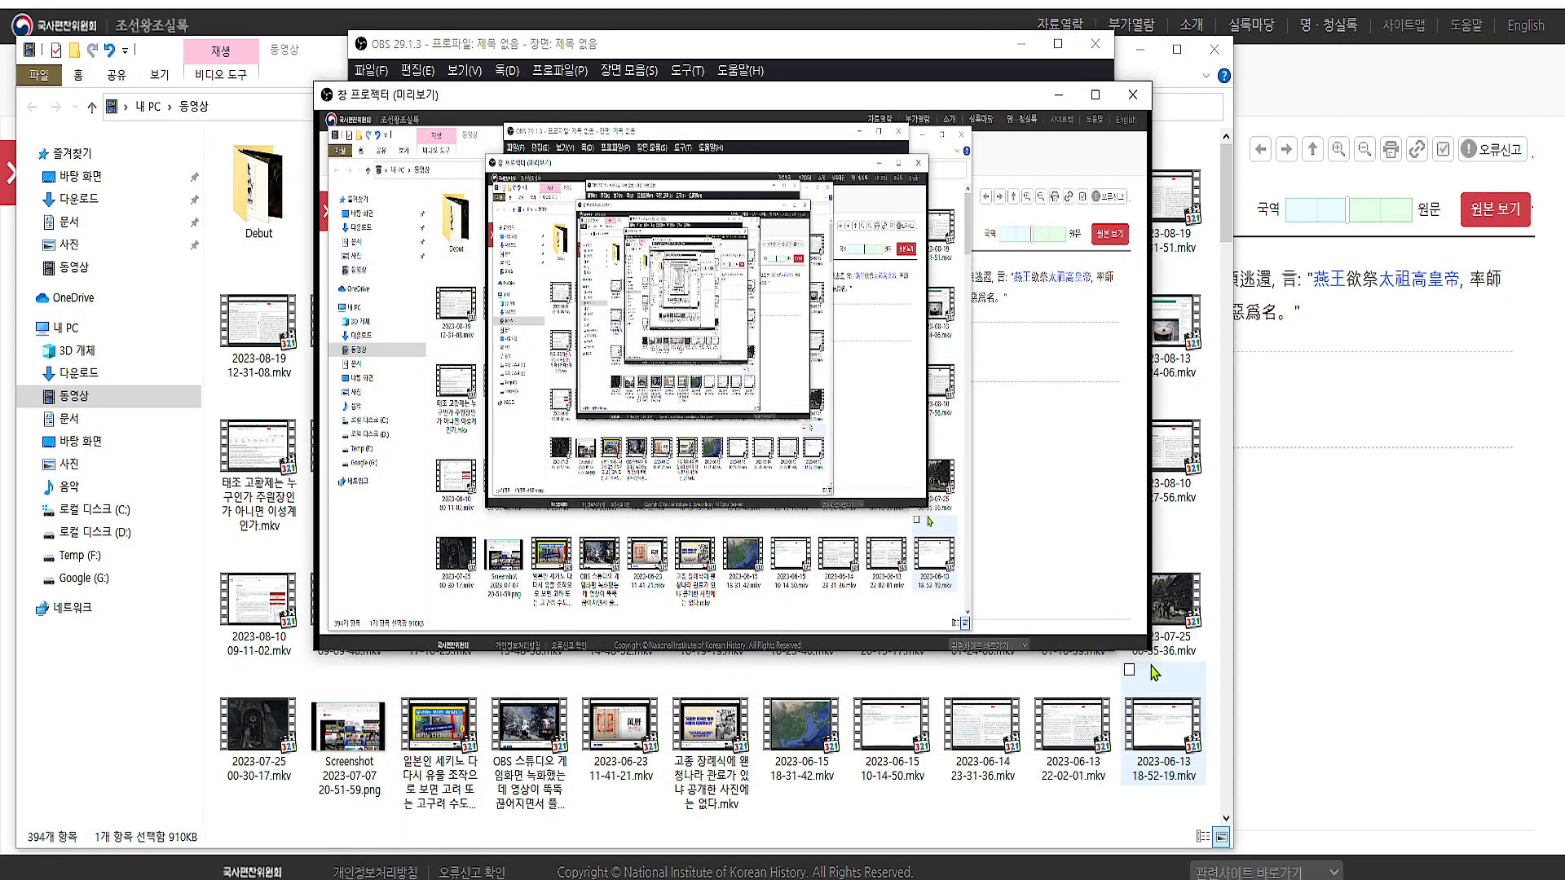
- Resize the preview projector taller and back to a widescreen shape to compare the picture's fit, and close it
drag(1149, 649, 1175, 820)
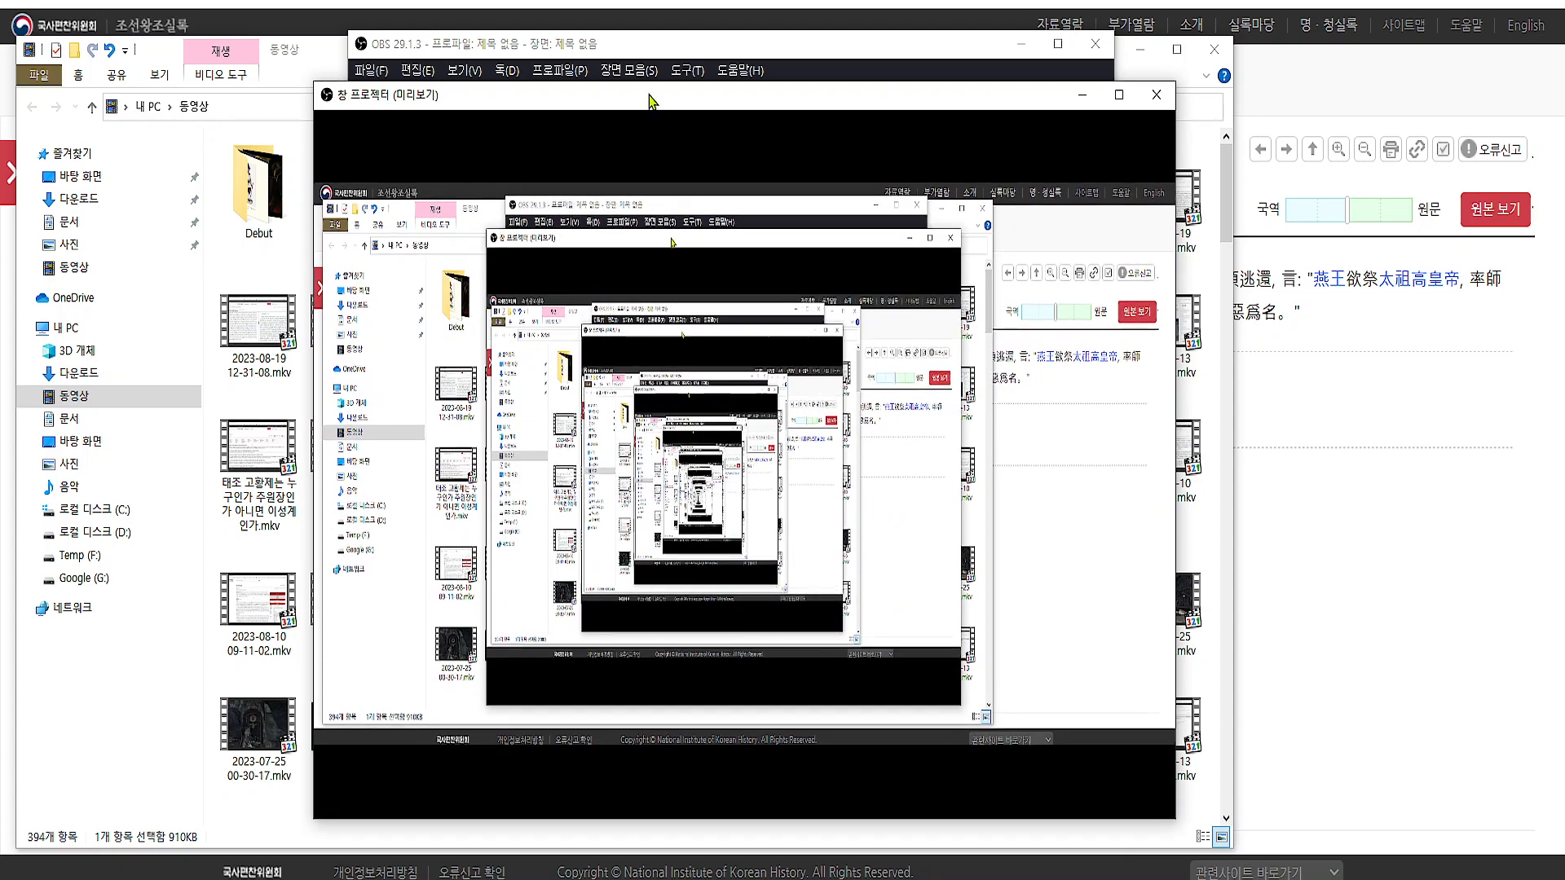
drag(650, 95, 408, 83)
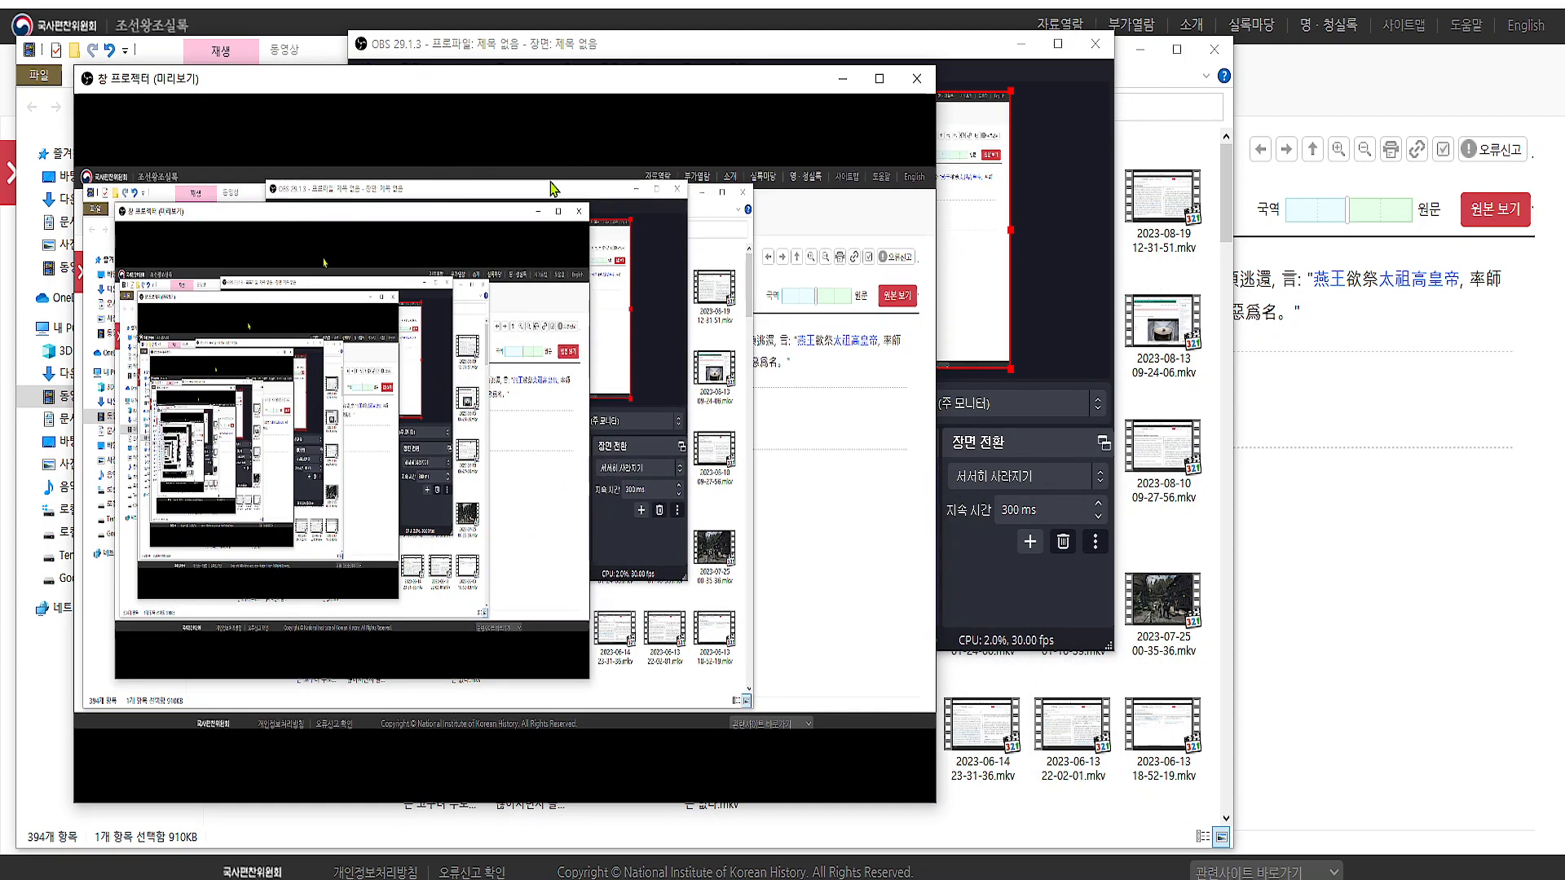
drag(936, 813, 924, 667)
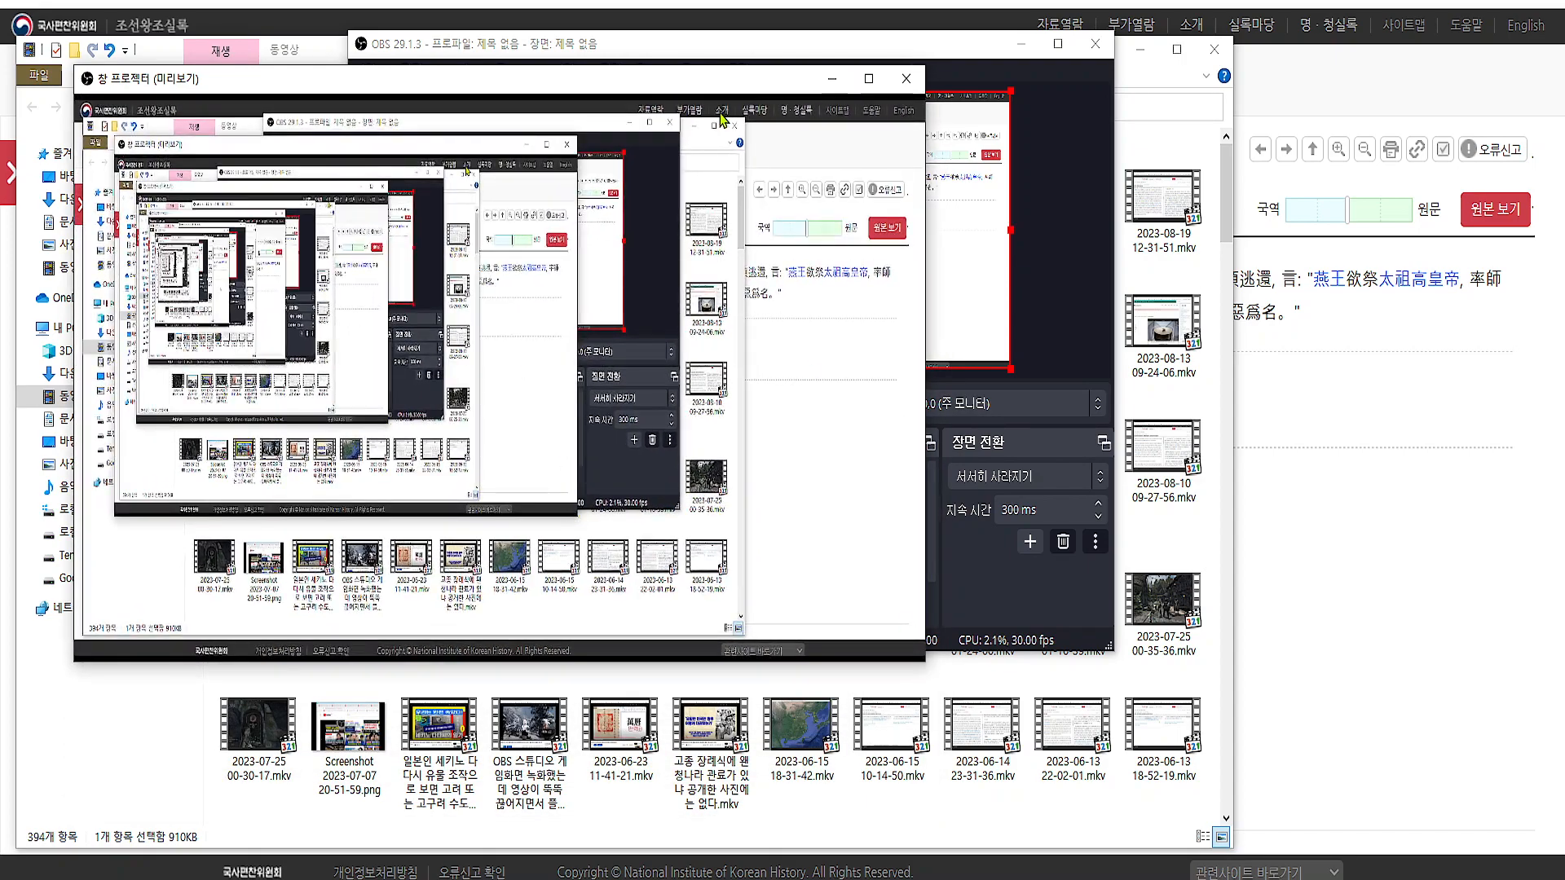
drag(710, 81, 789, 120)
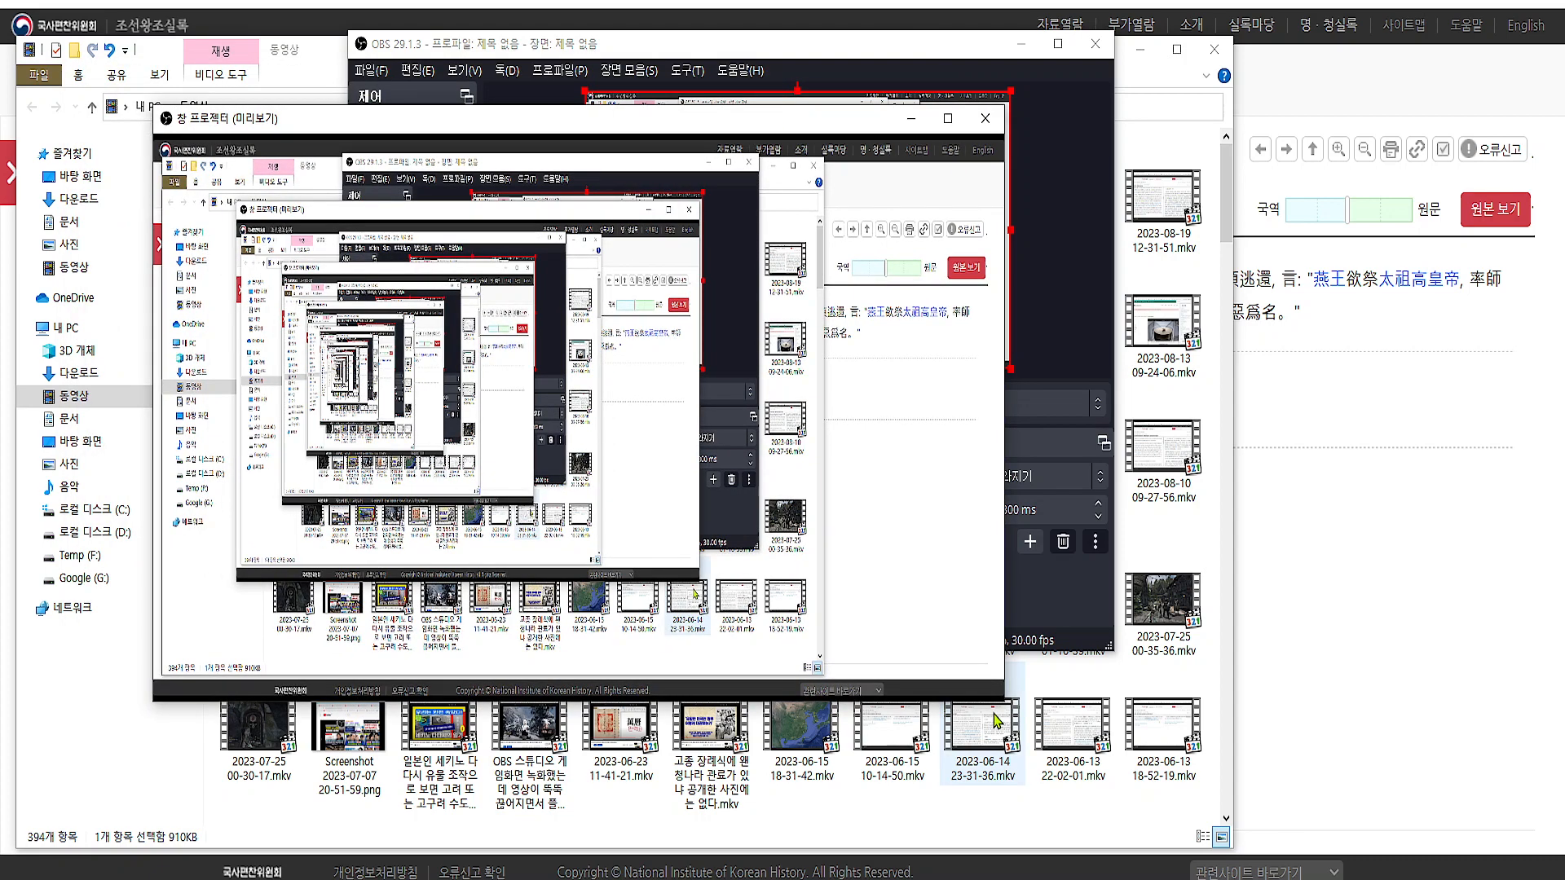
click(985, 119)
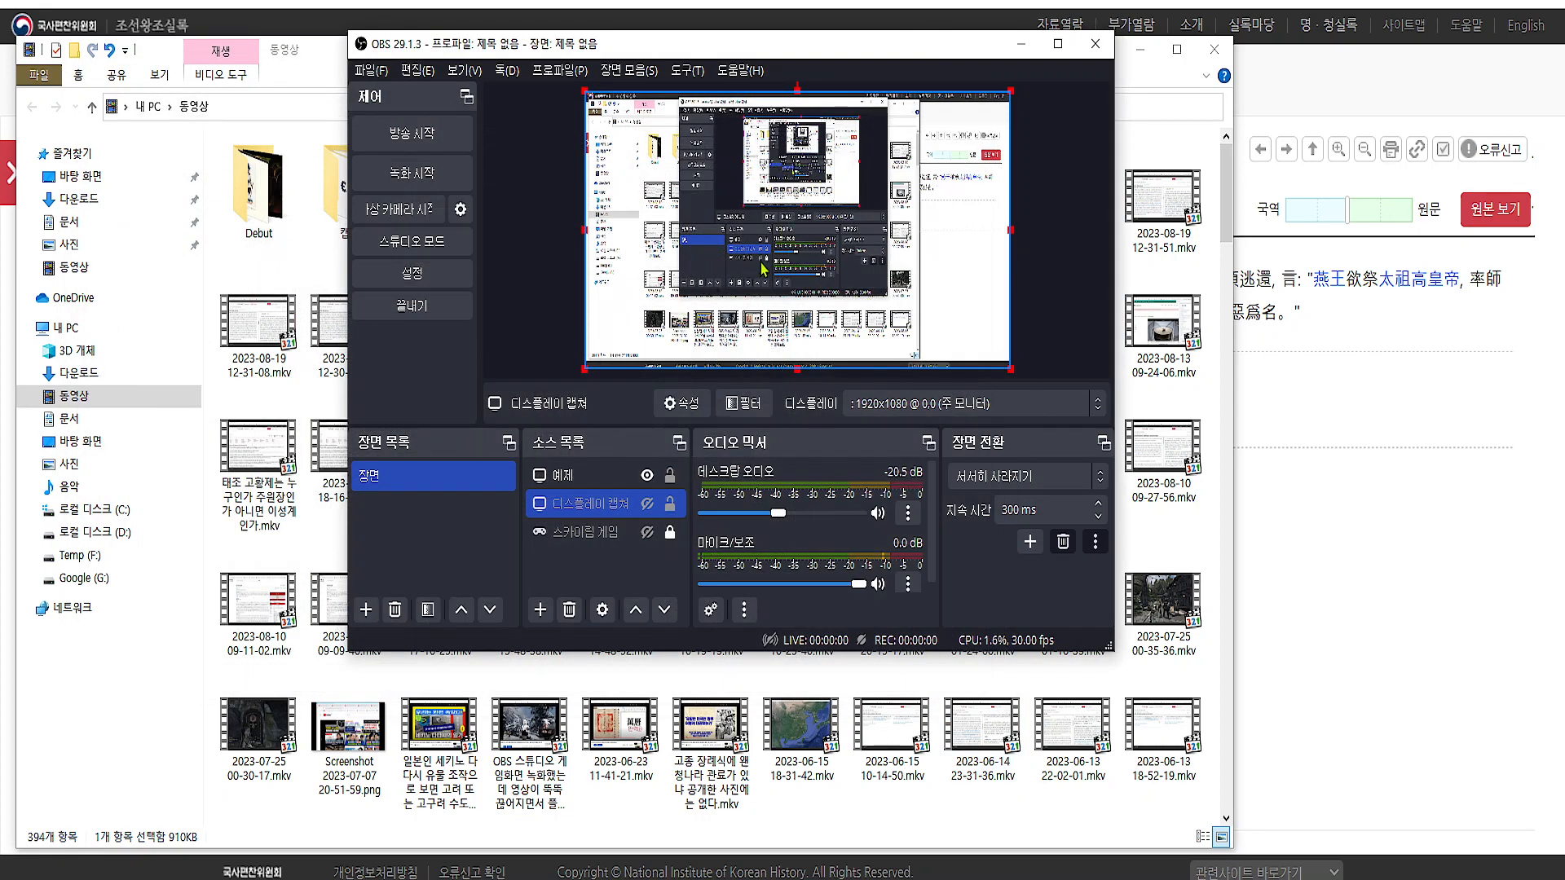
click(326, 88)
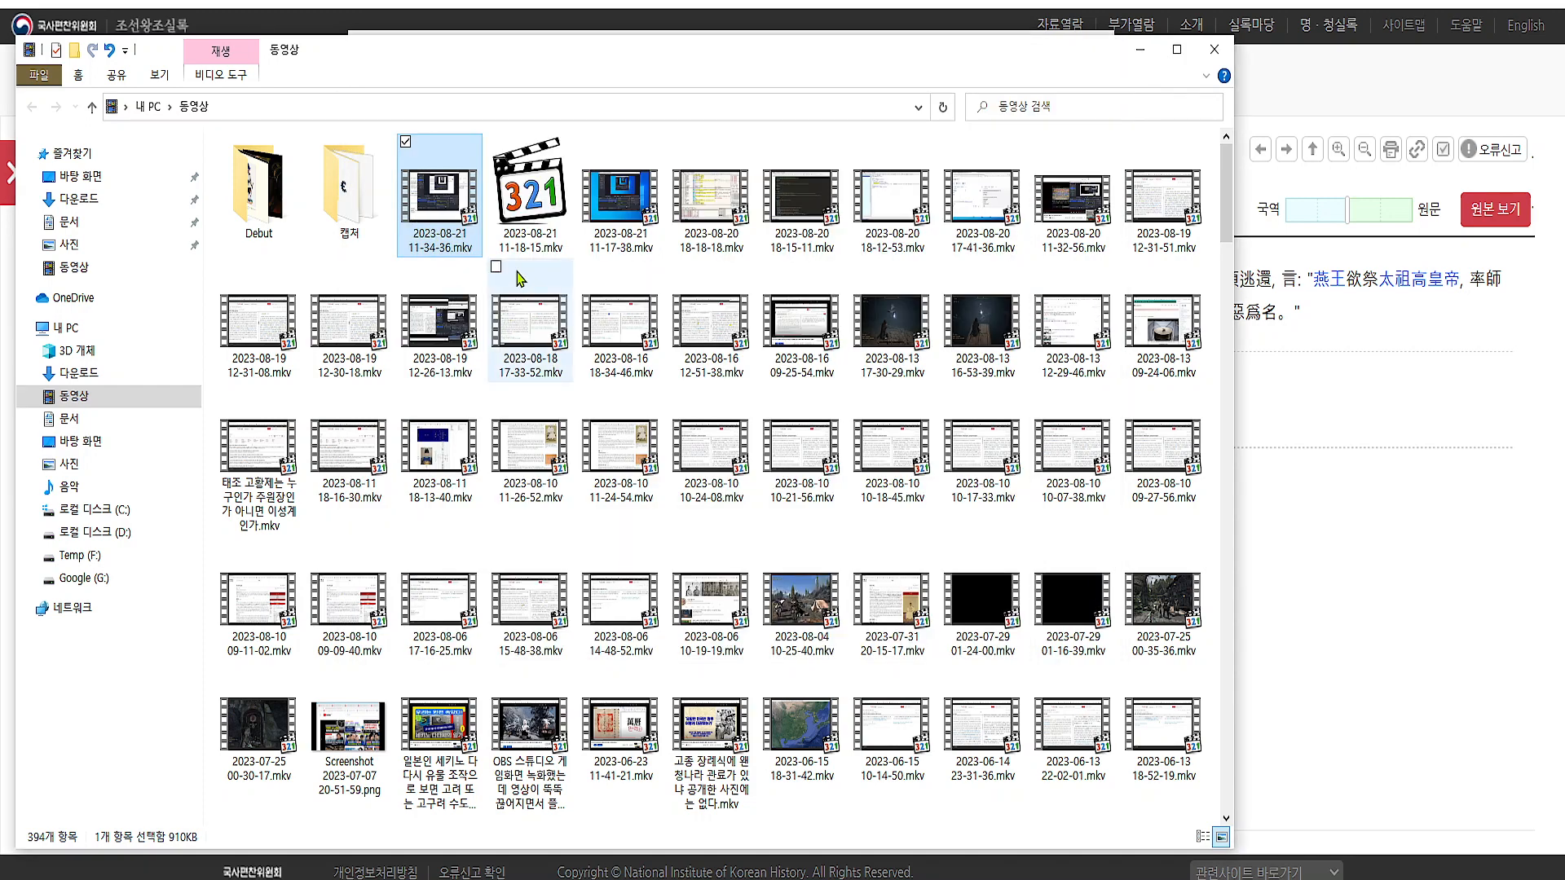
key(alt+Tab)
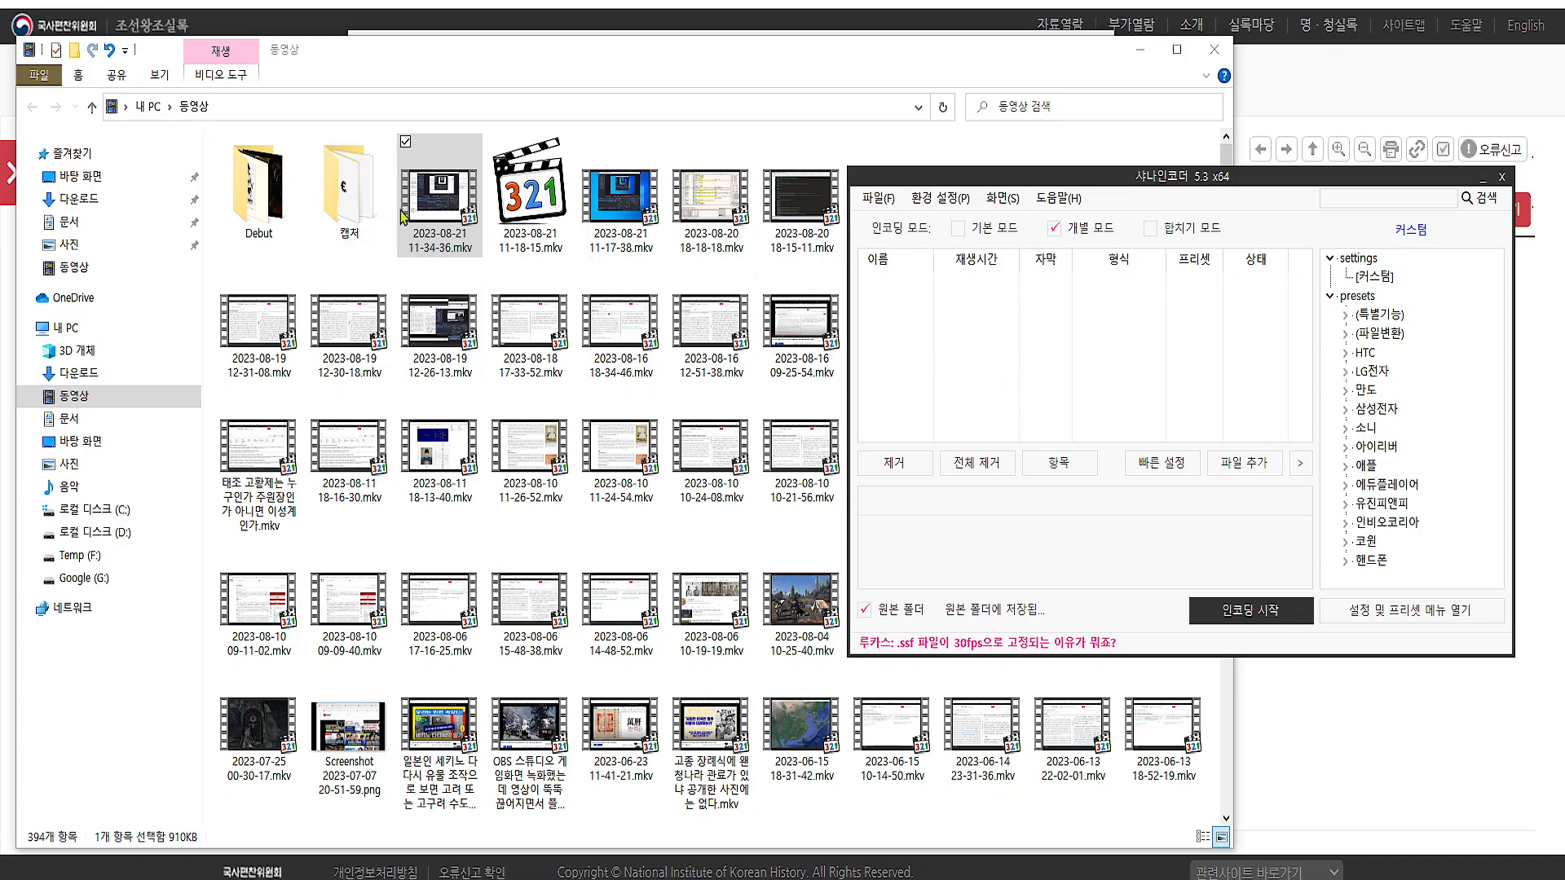
drag(450, 203, 1090, 400)
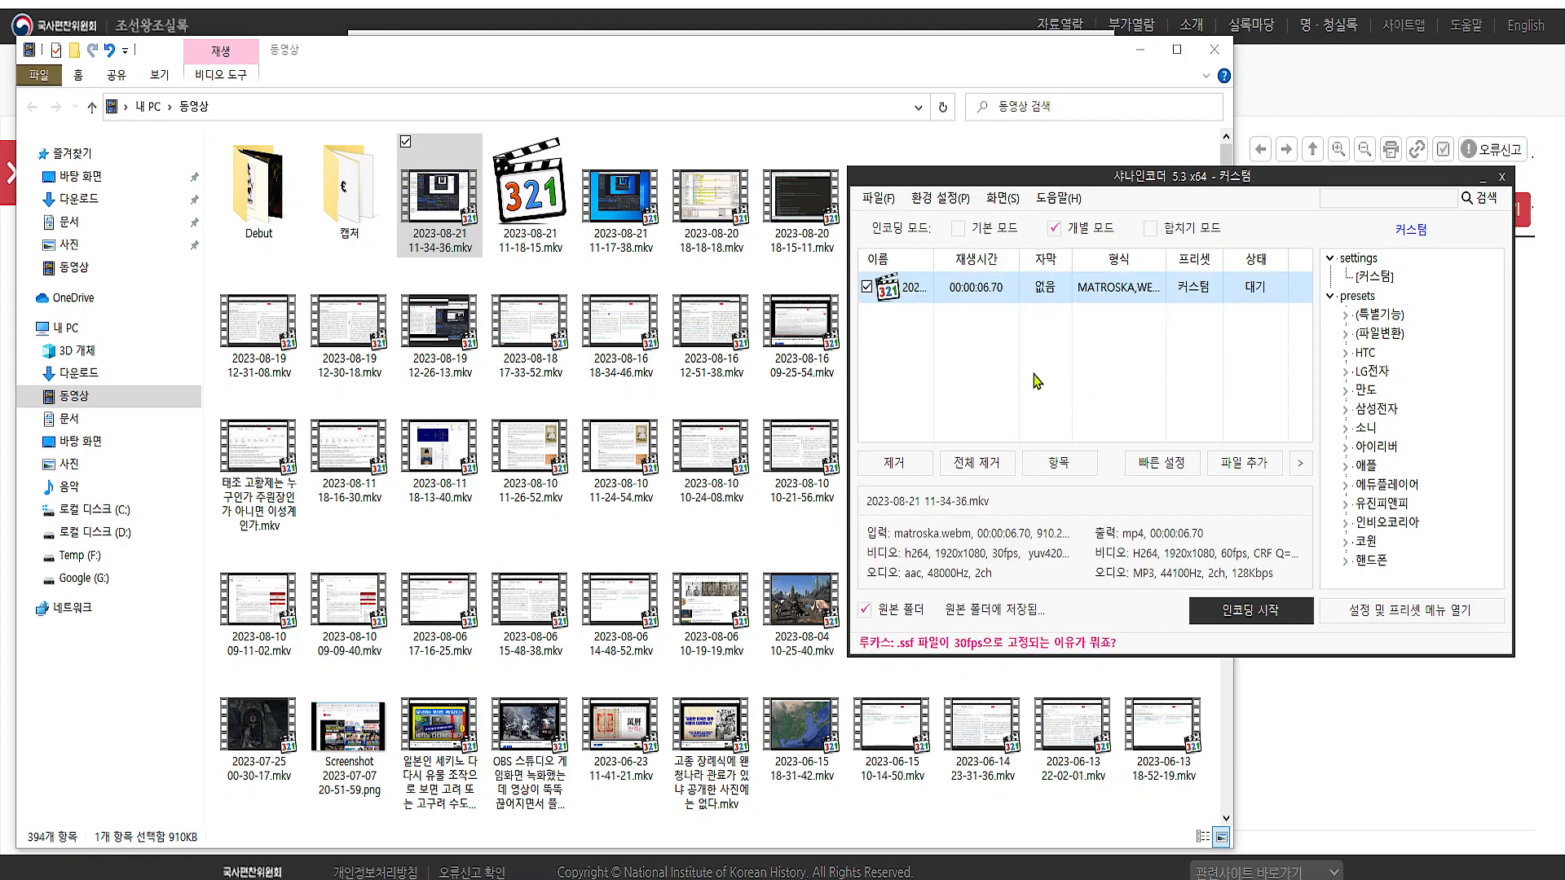
click(1140, 54)
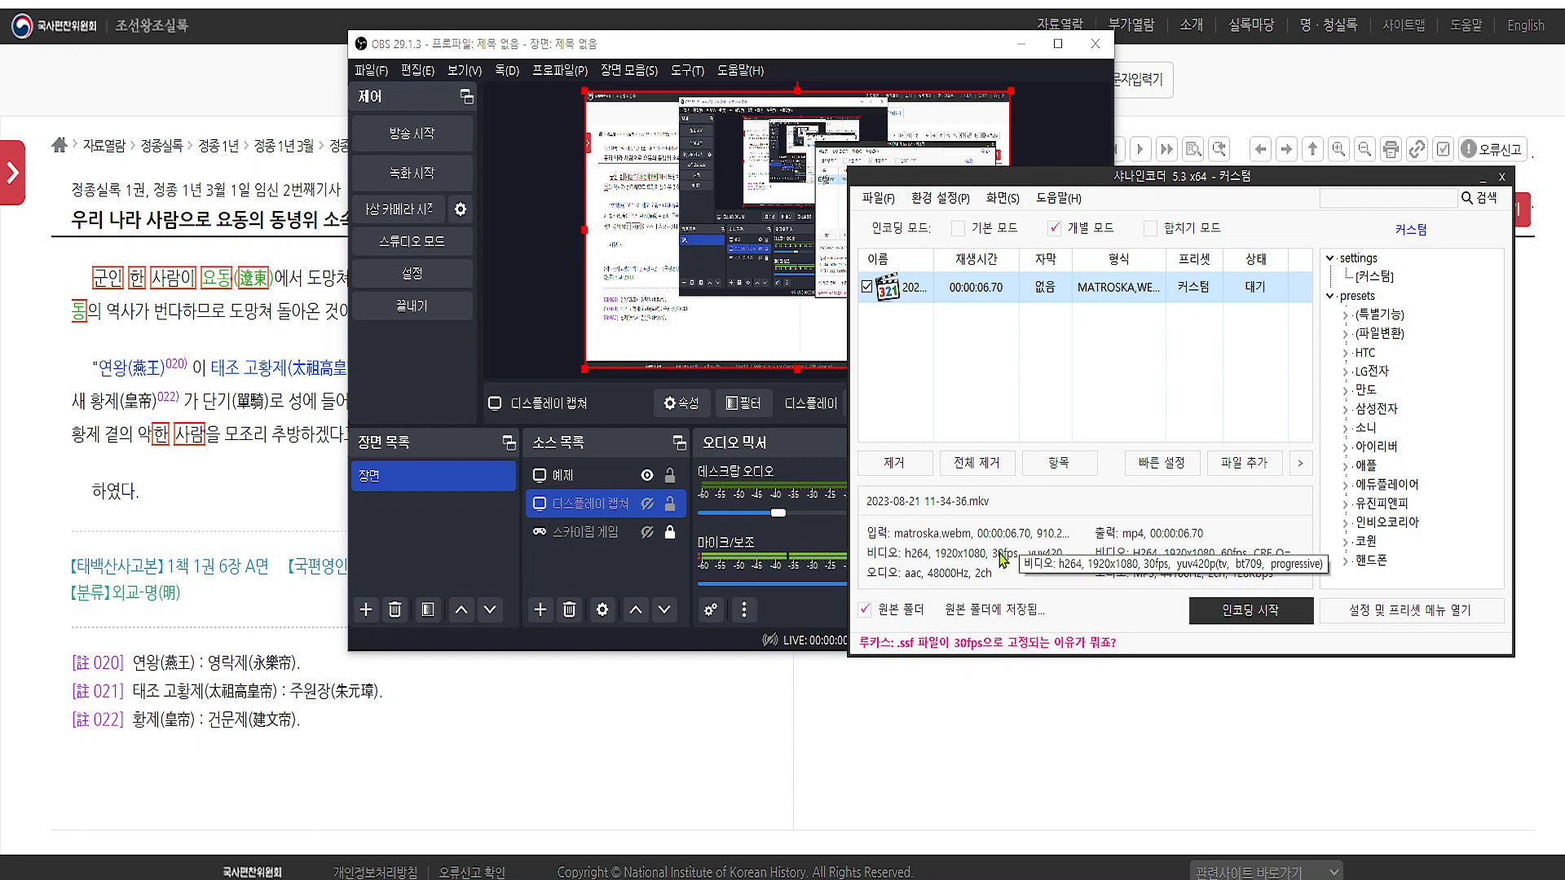
- Return to OBS, review the standard FPS choices and the output resolution in the video settings, and cancel the settings
click(671, 54)
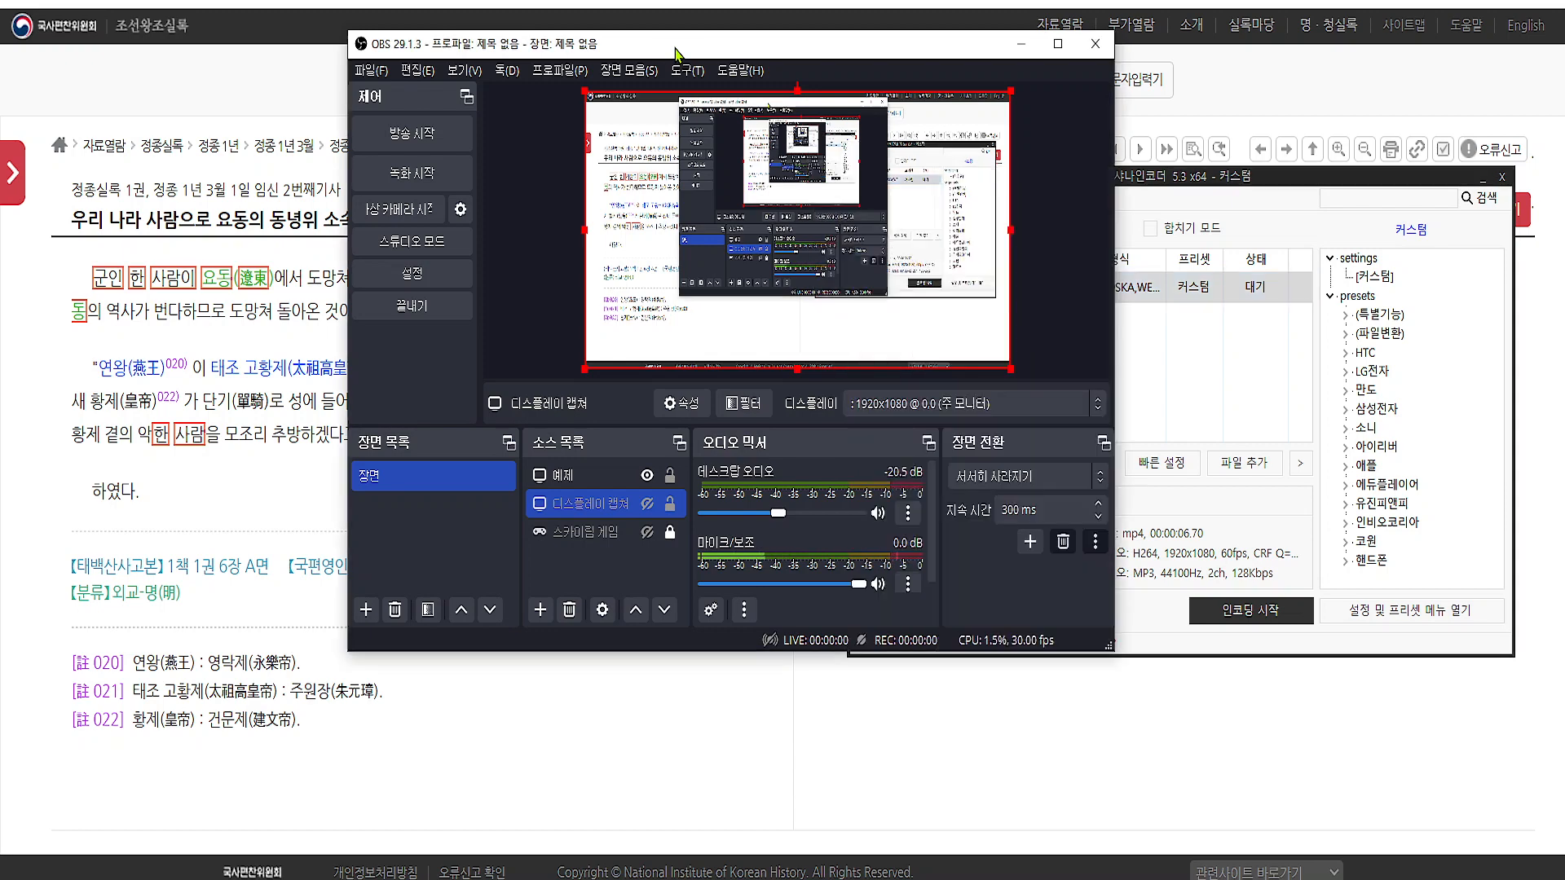
click(376, 76)
key(Escape)
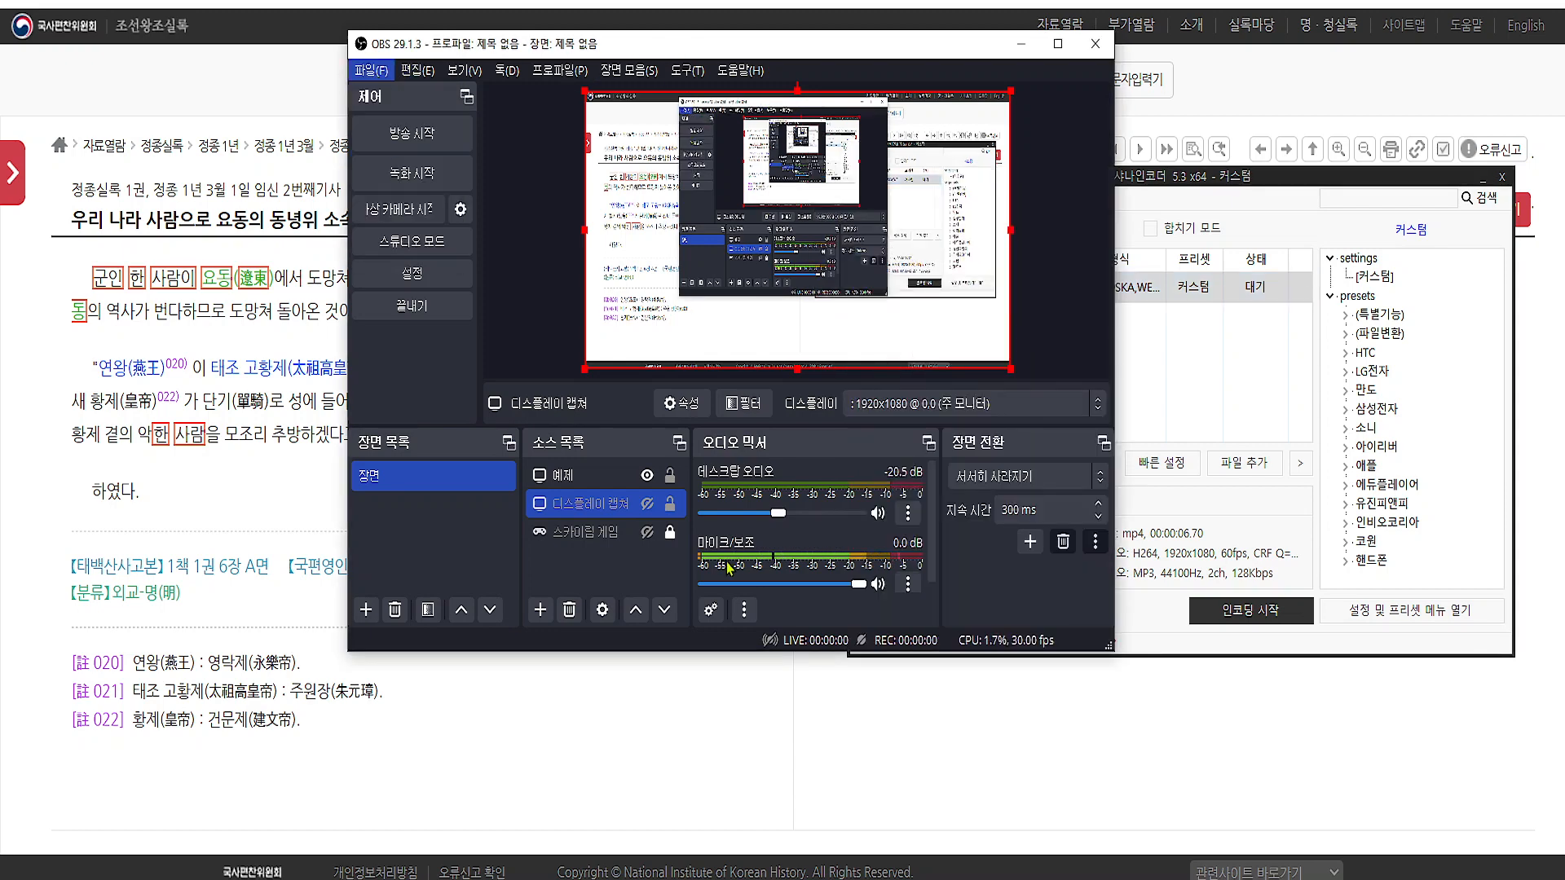
click(412, 273)
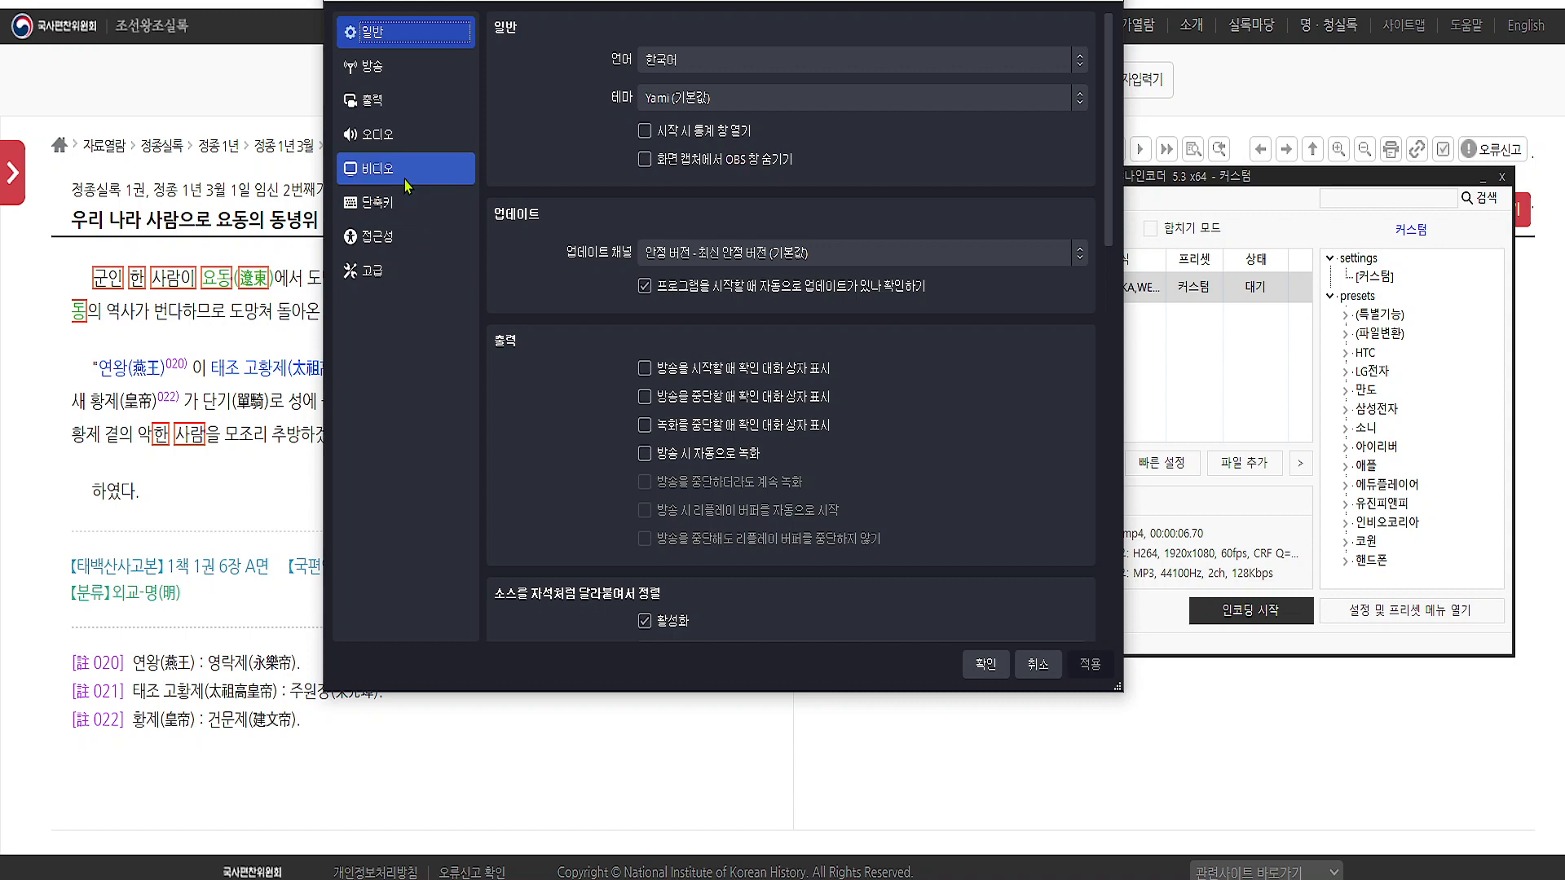
click(404, 178)
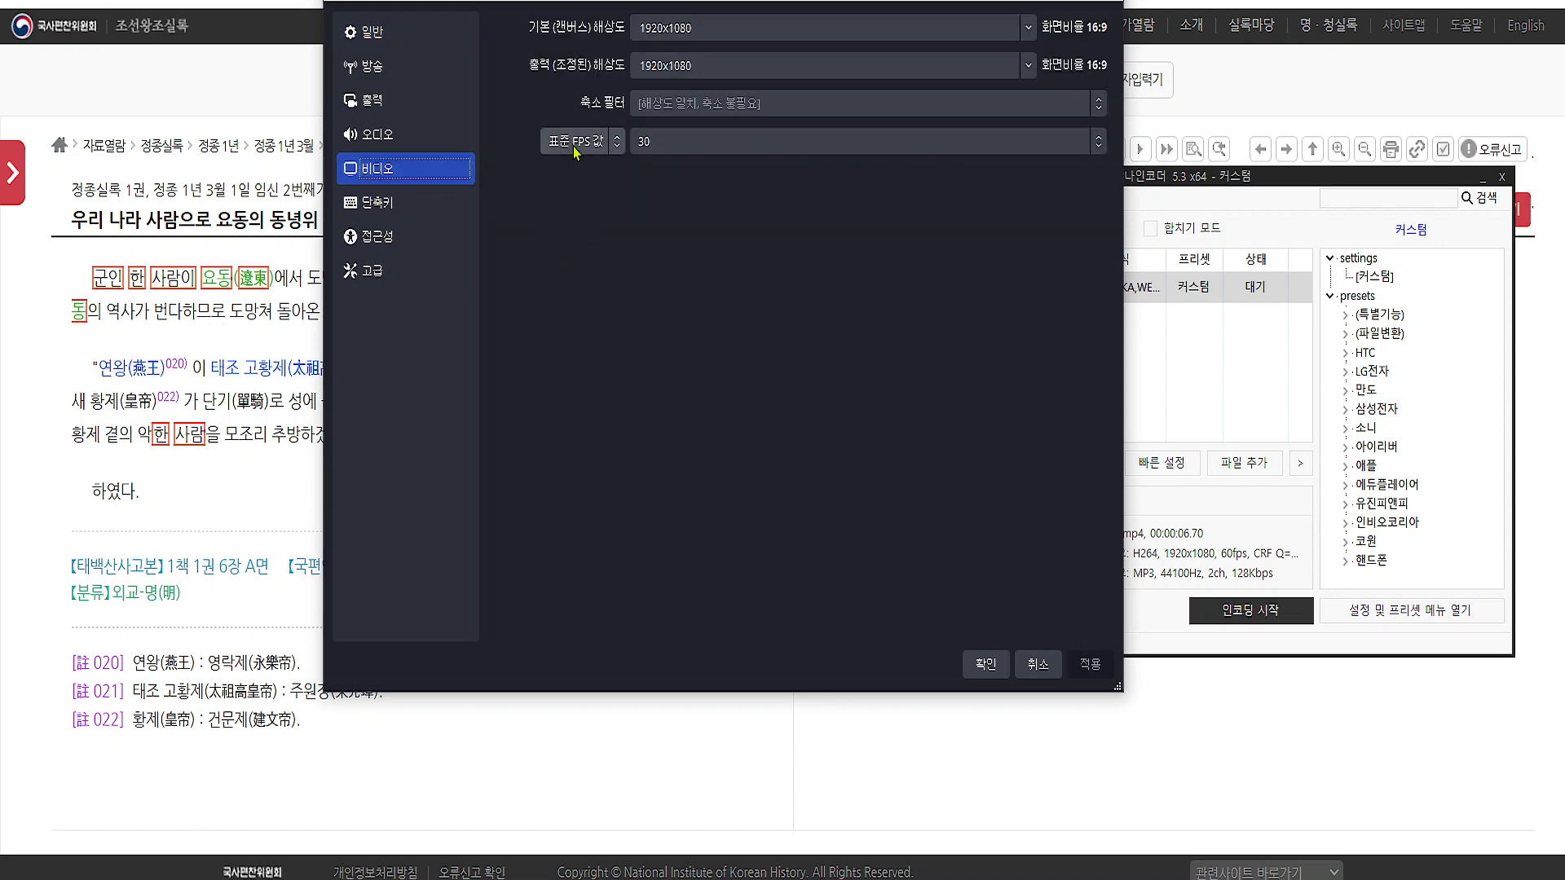
click(717, 147)
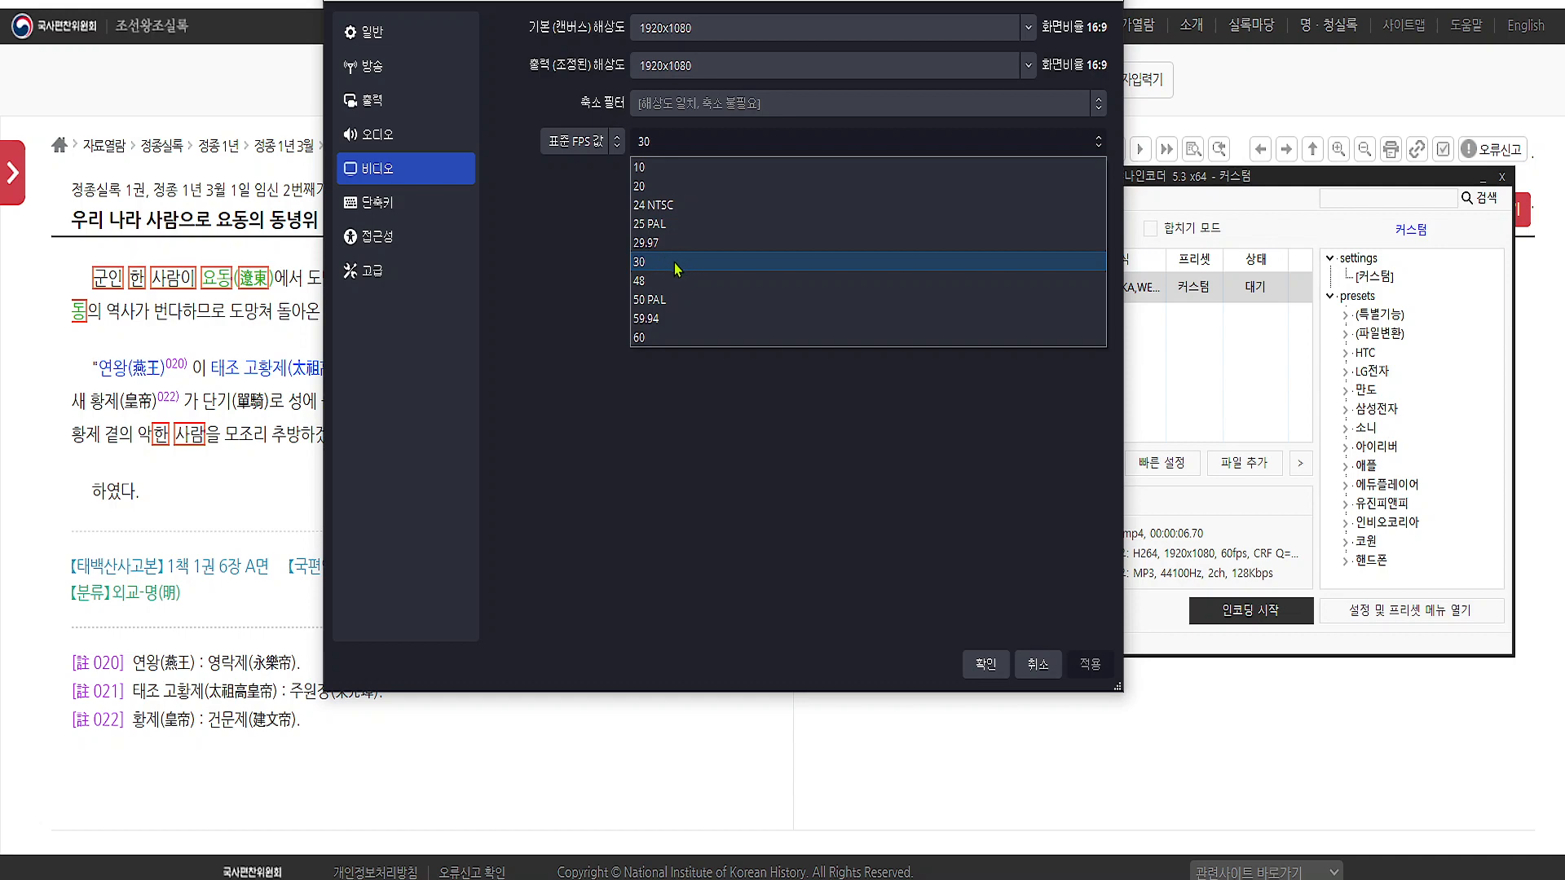
click(685, 148)
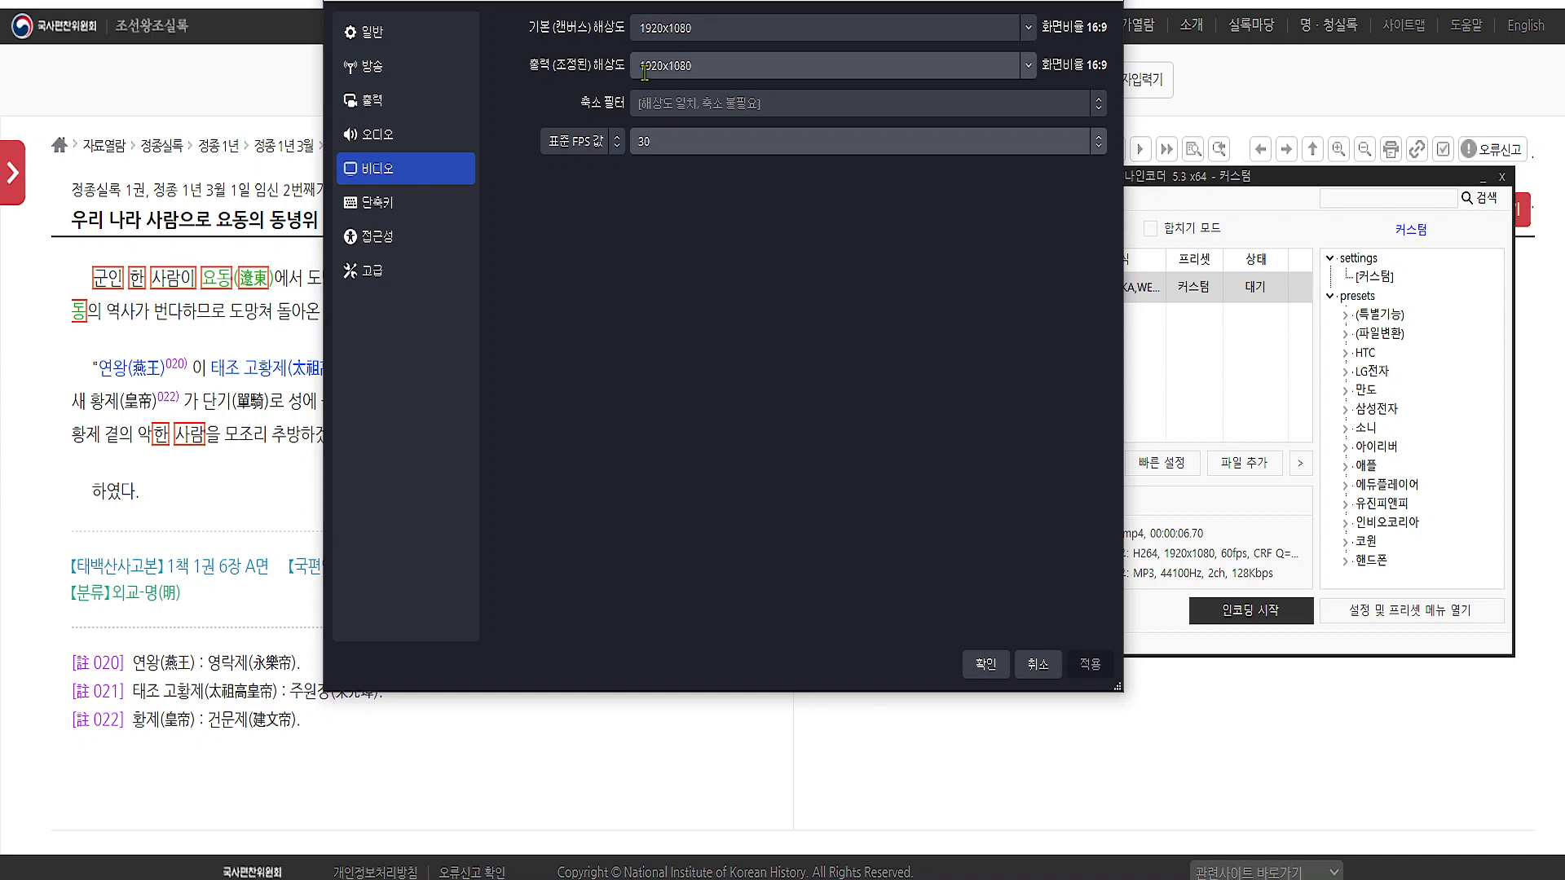
drag(702, 69, 616, 63)
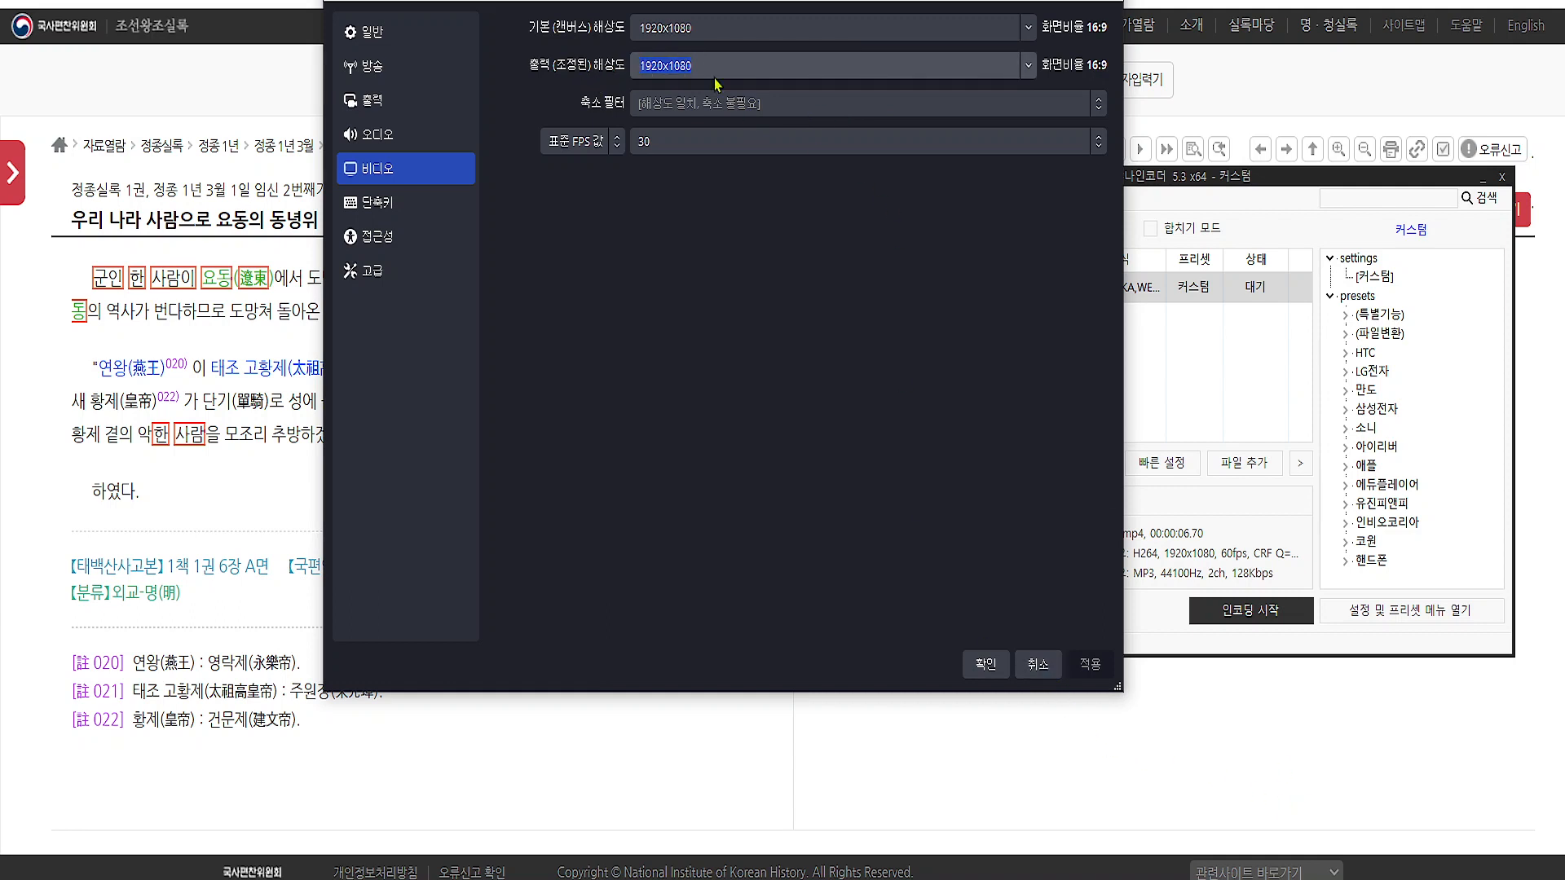
double_click(693, 63)
click(1043, 674)
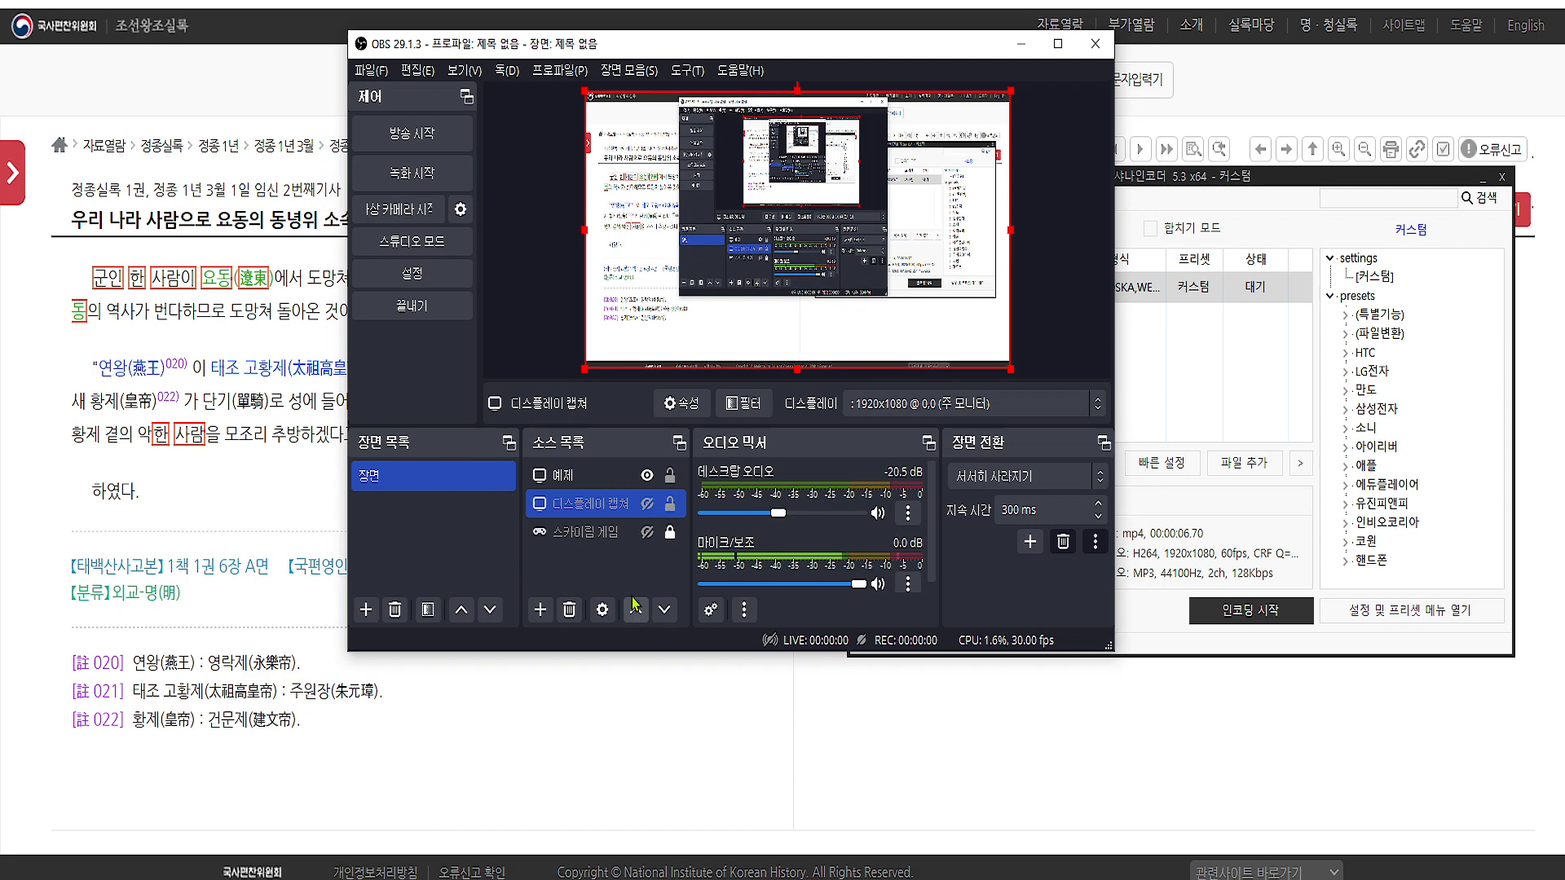
- Review the effect filters of the 예제 source, close them, and select the 스카이림 게임 source
right_click(584, 484)
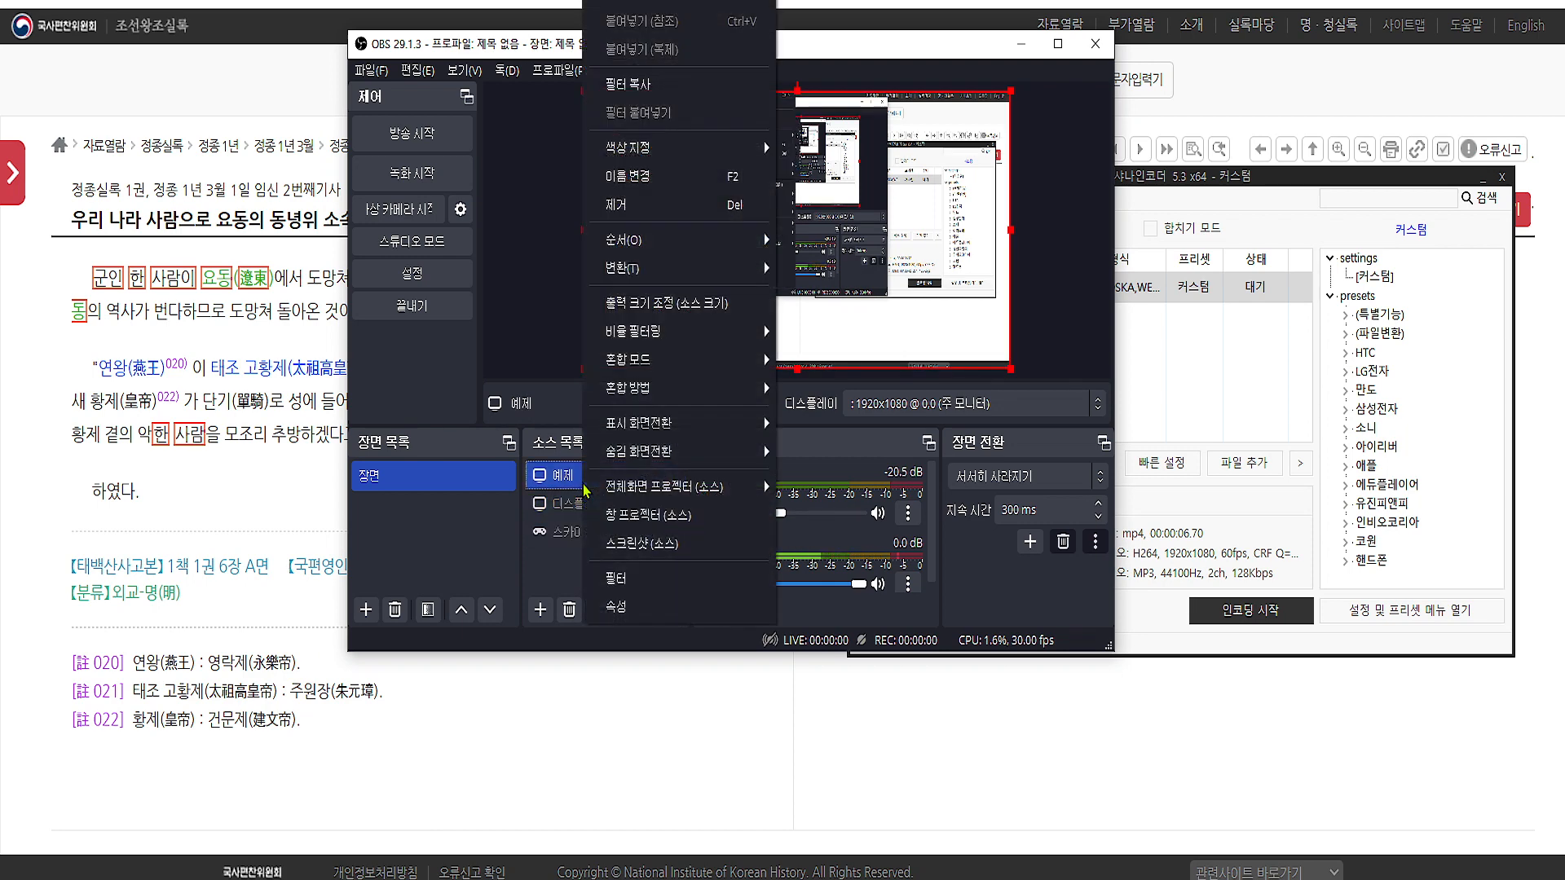
click(640, 578)
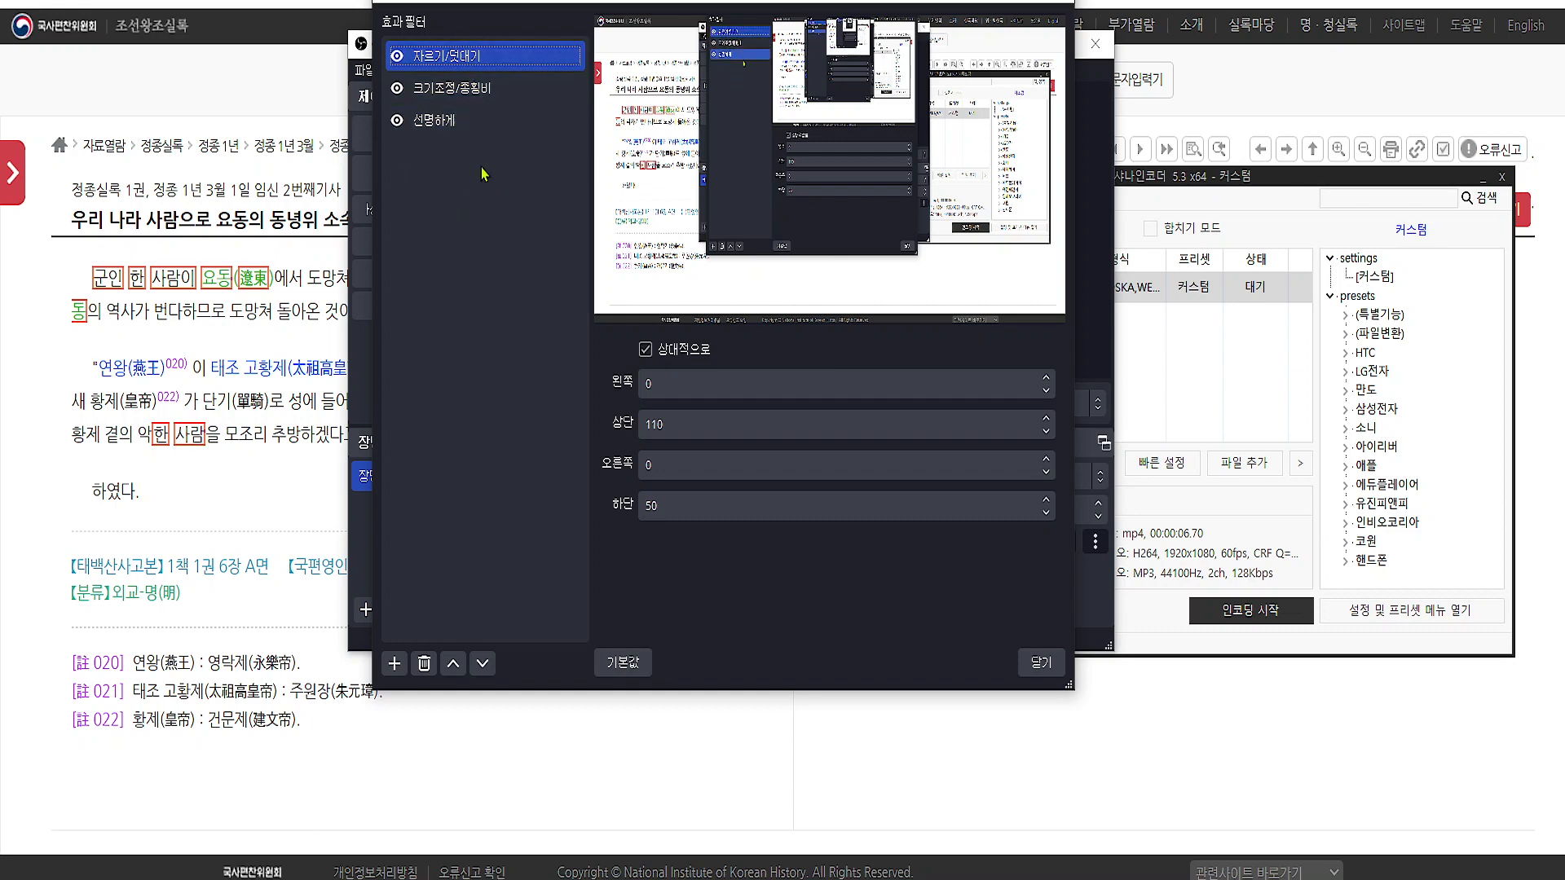
click(1062, 3)
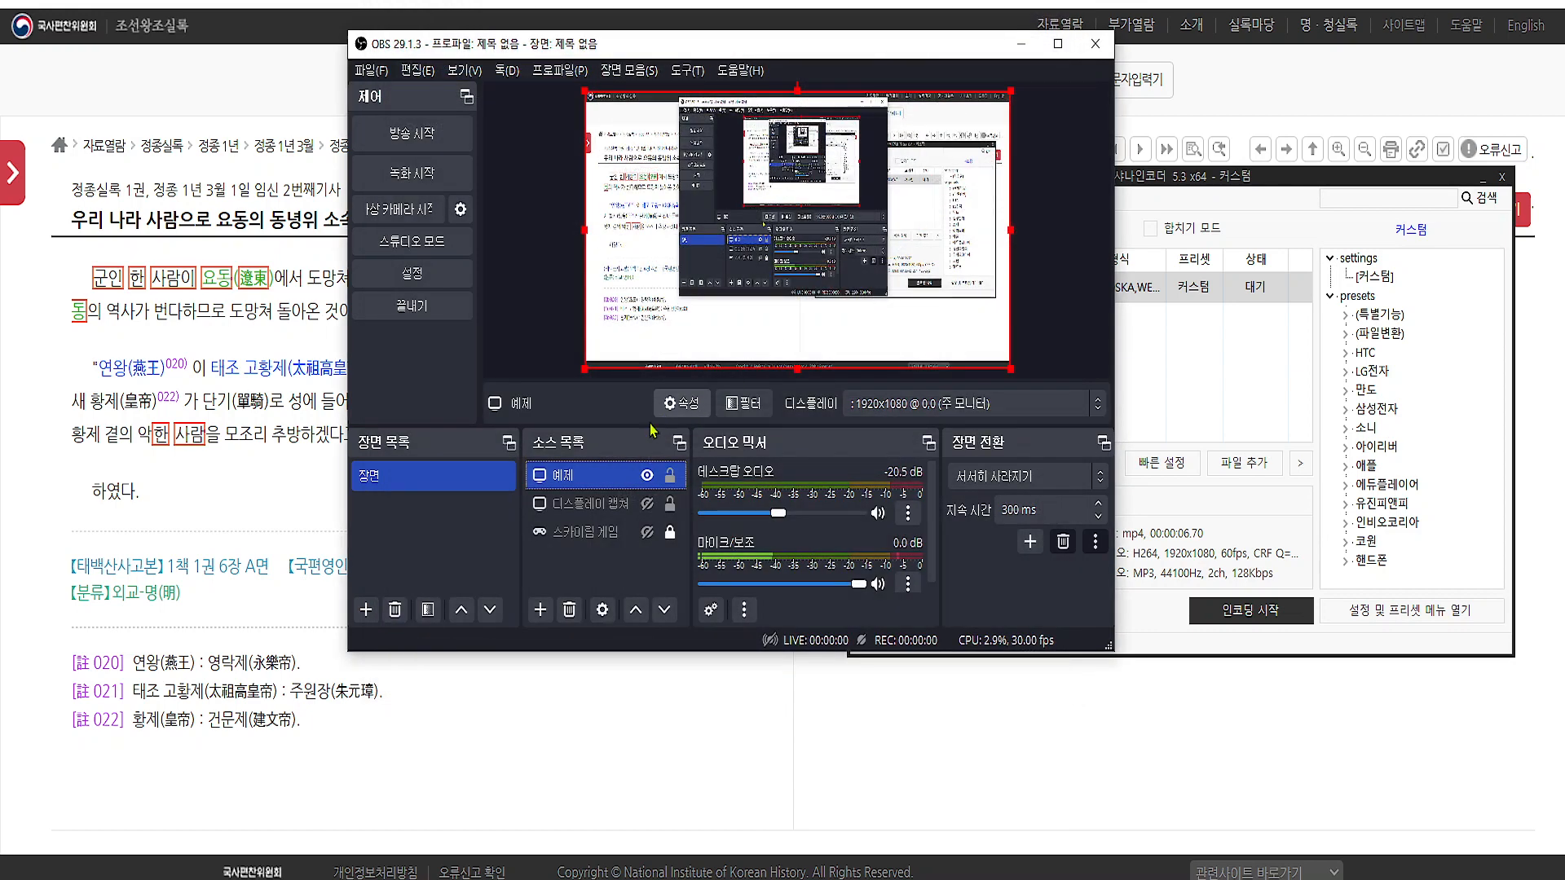
click(591, 534)
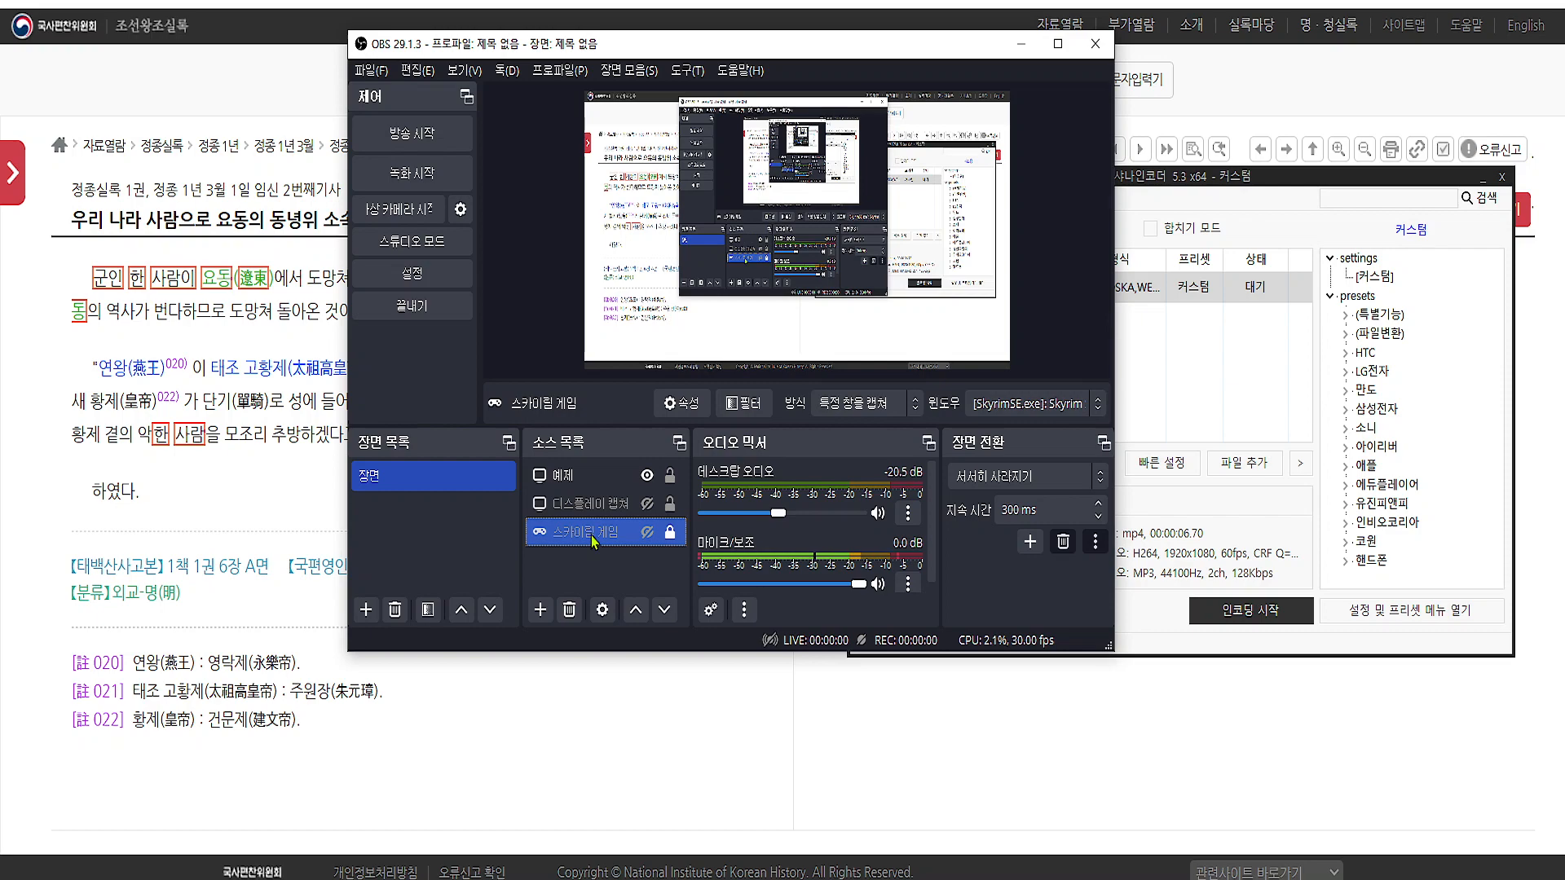
- Set the standard FPS value to 60 in the video settings
click(364, 75)
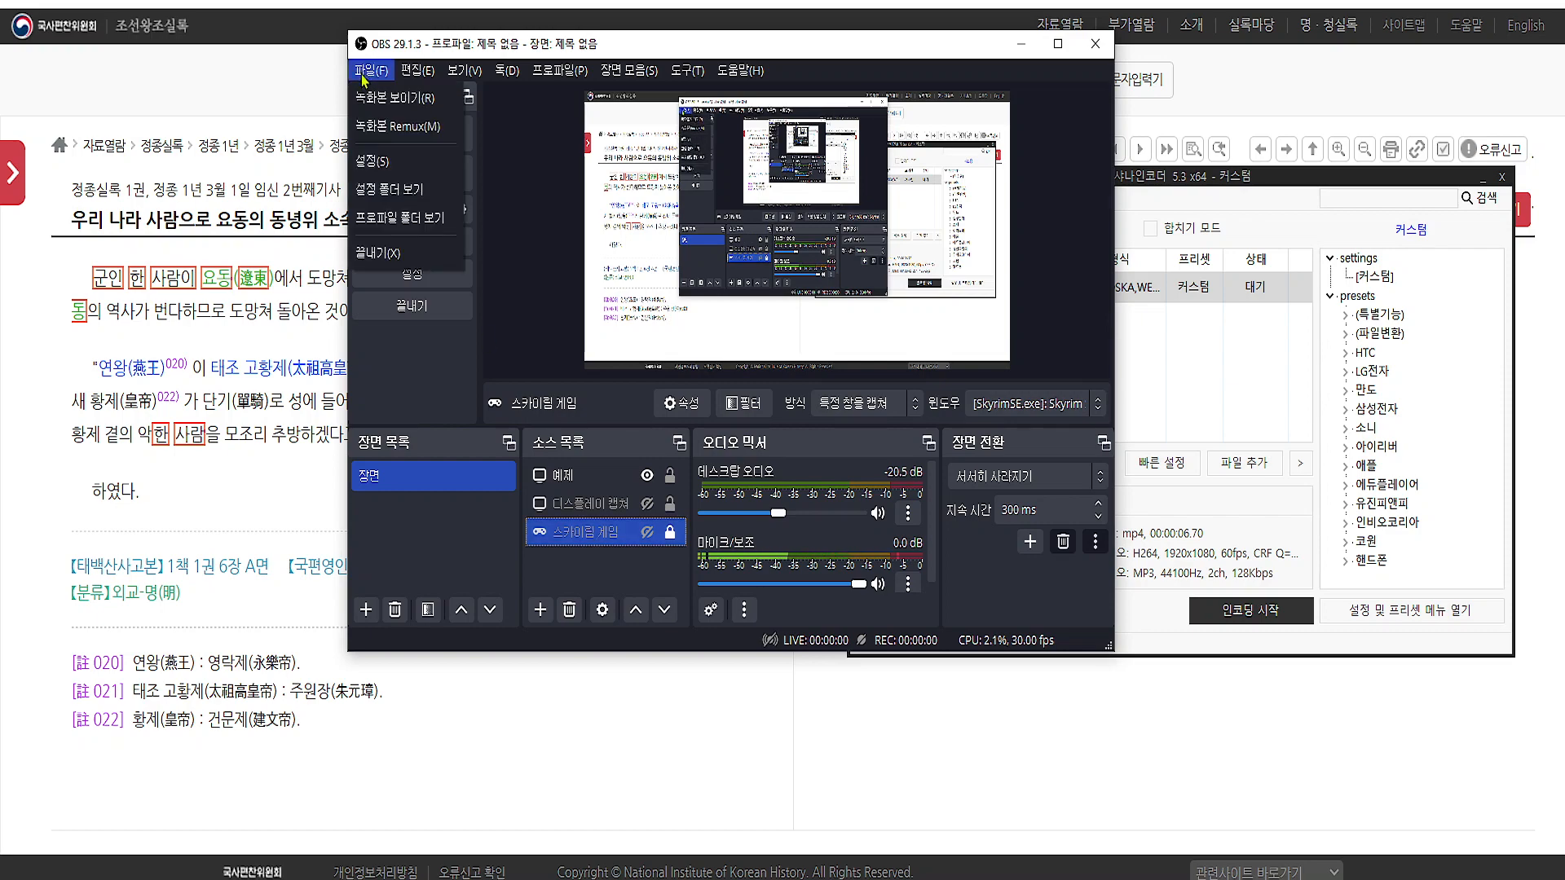
click(417, 174)
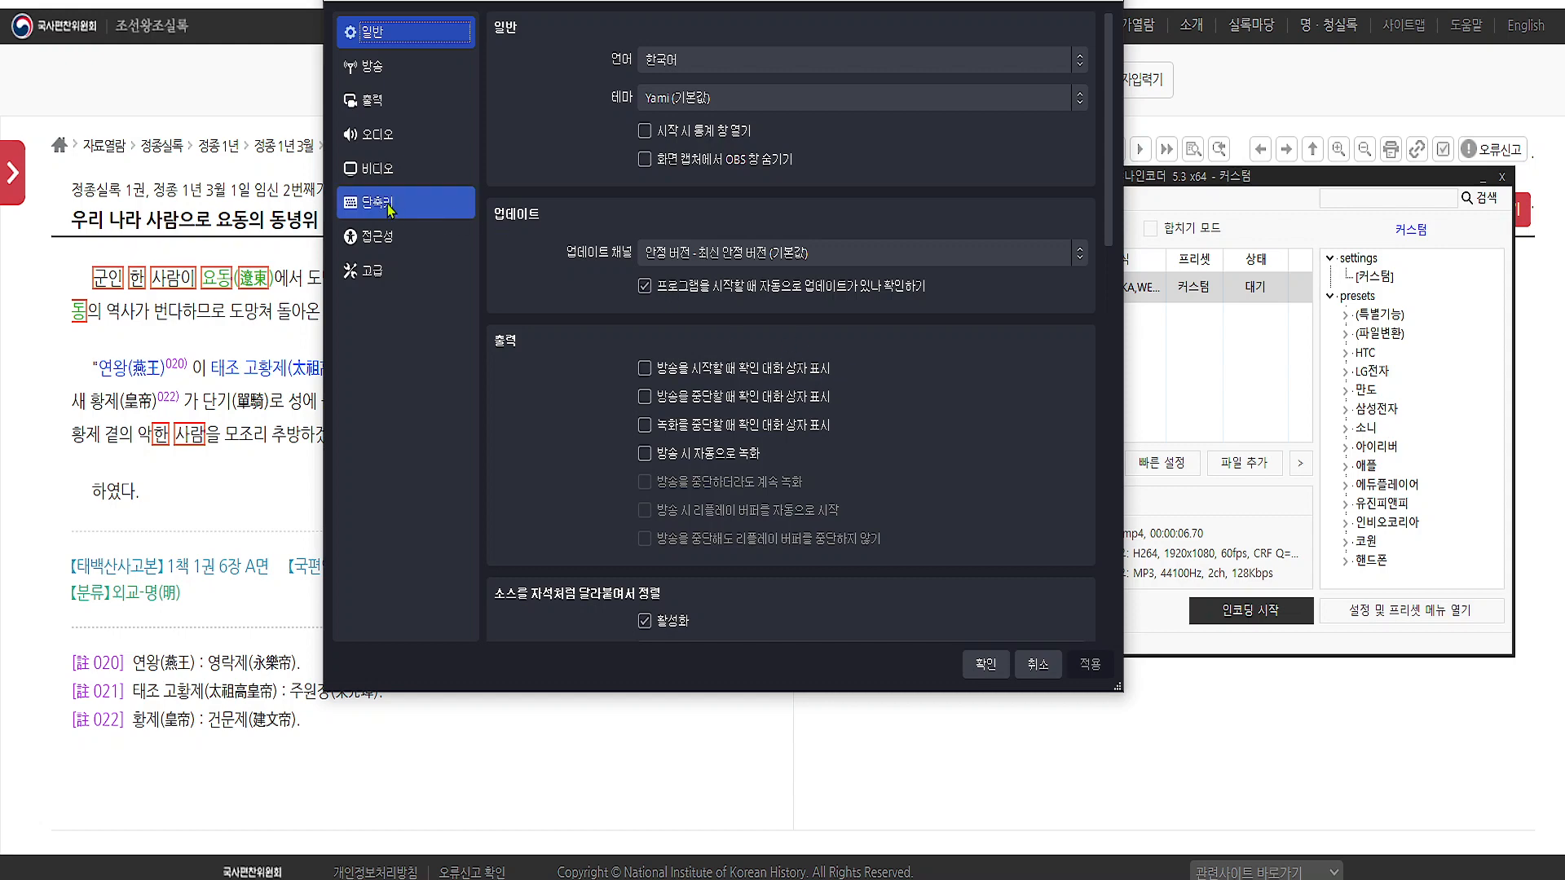
click(394, 179)
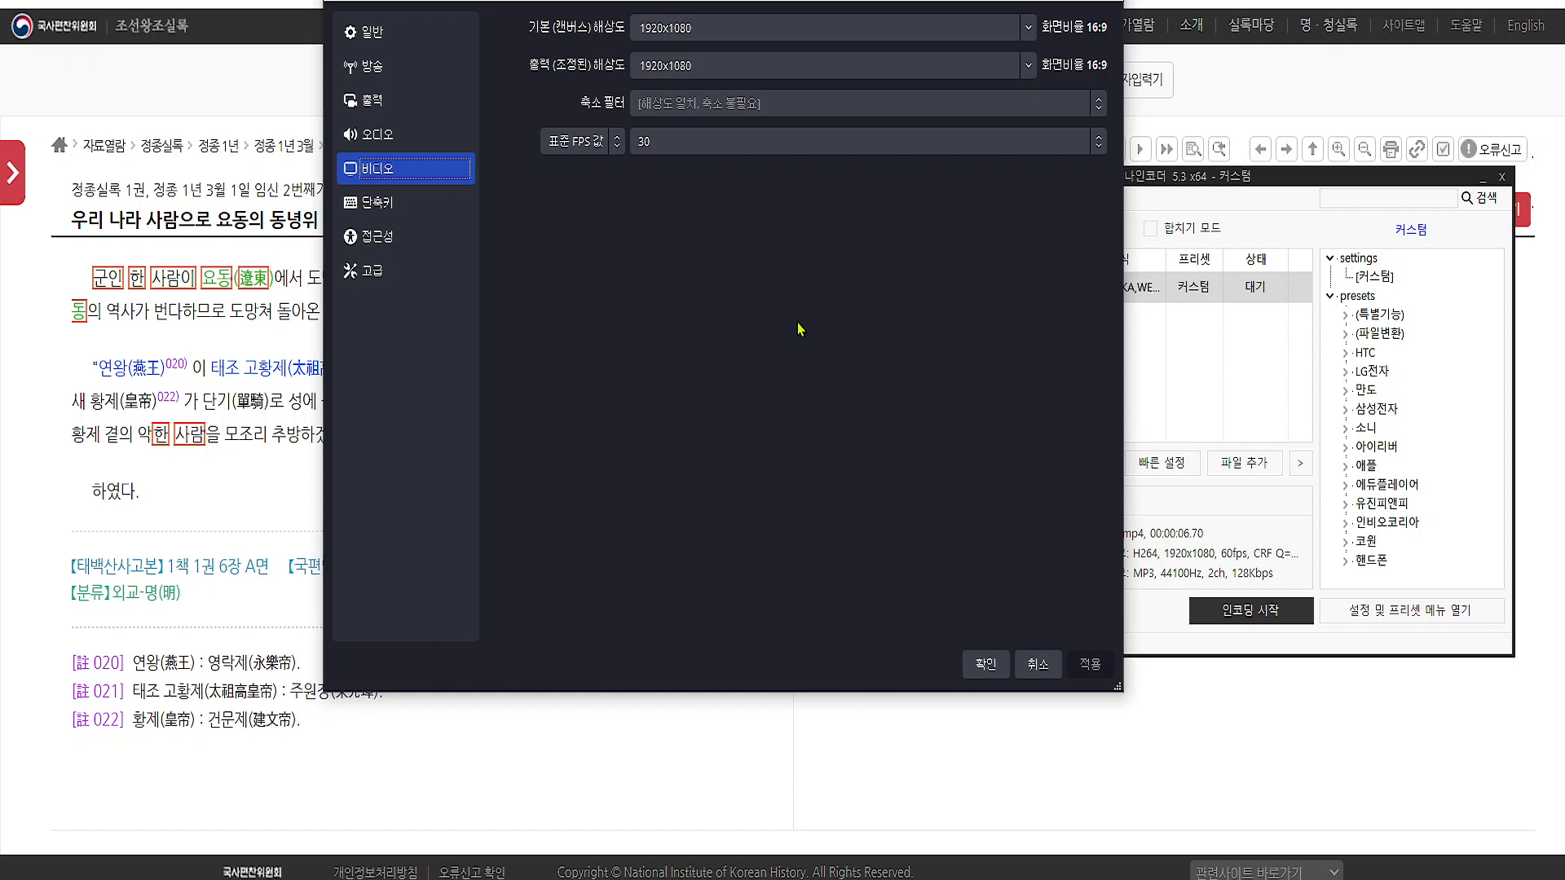
click(708, 147)
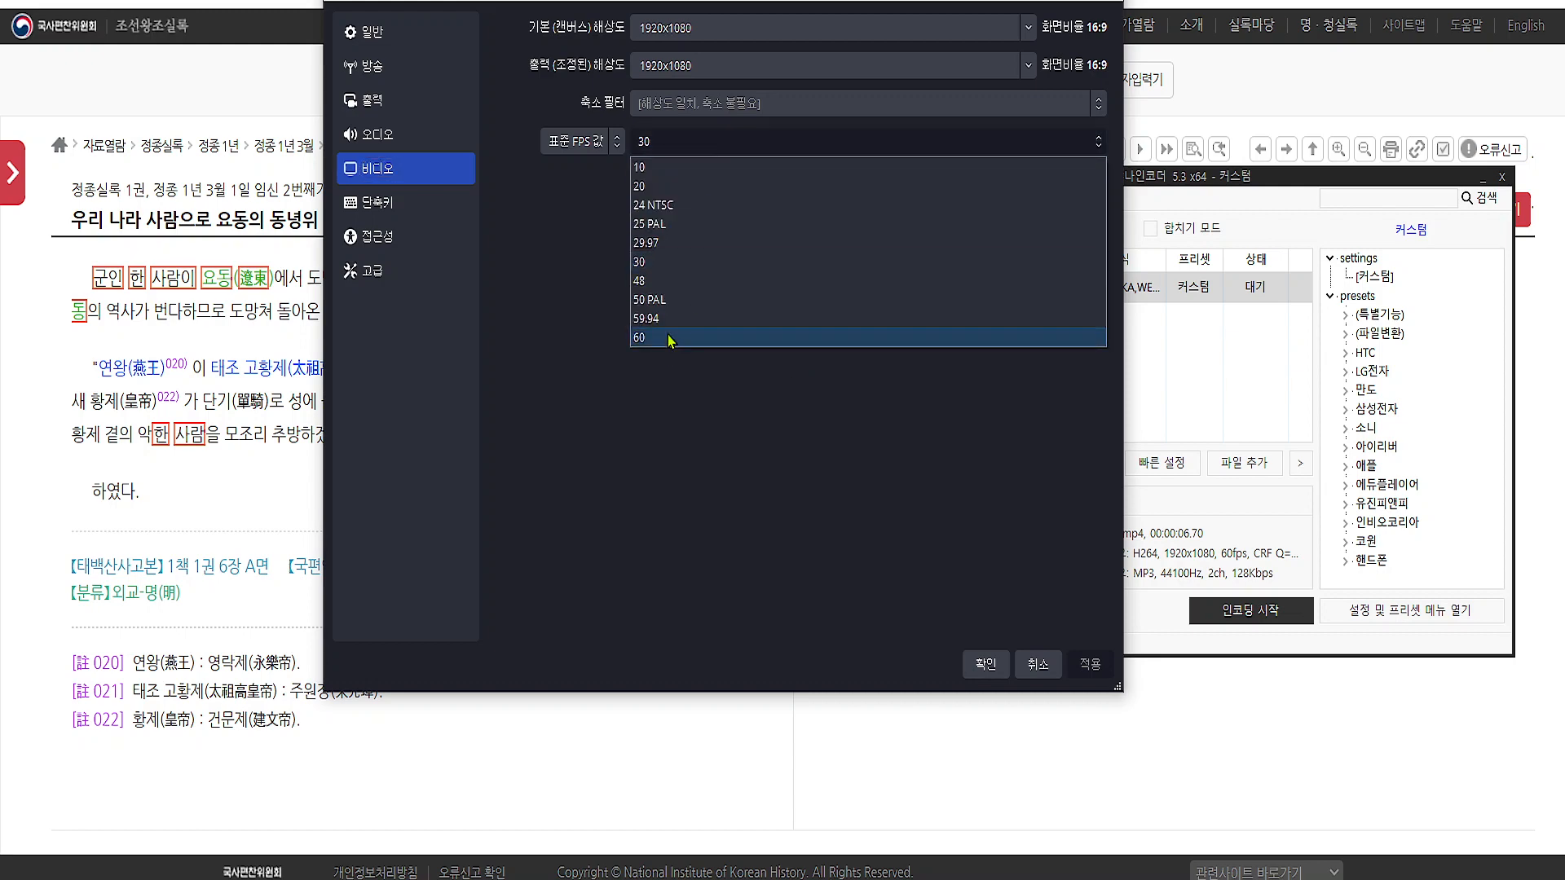
click(667, 343)
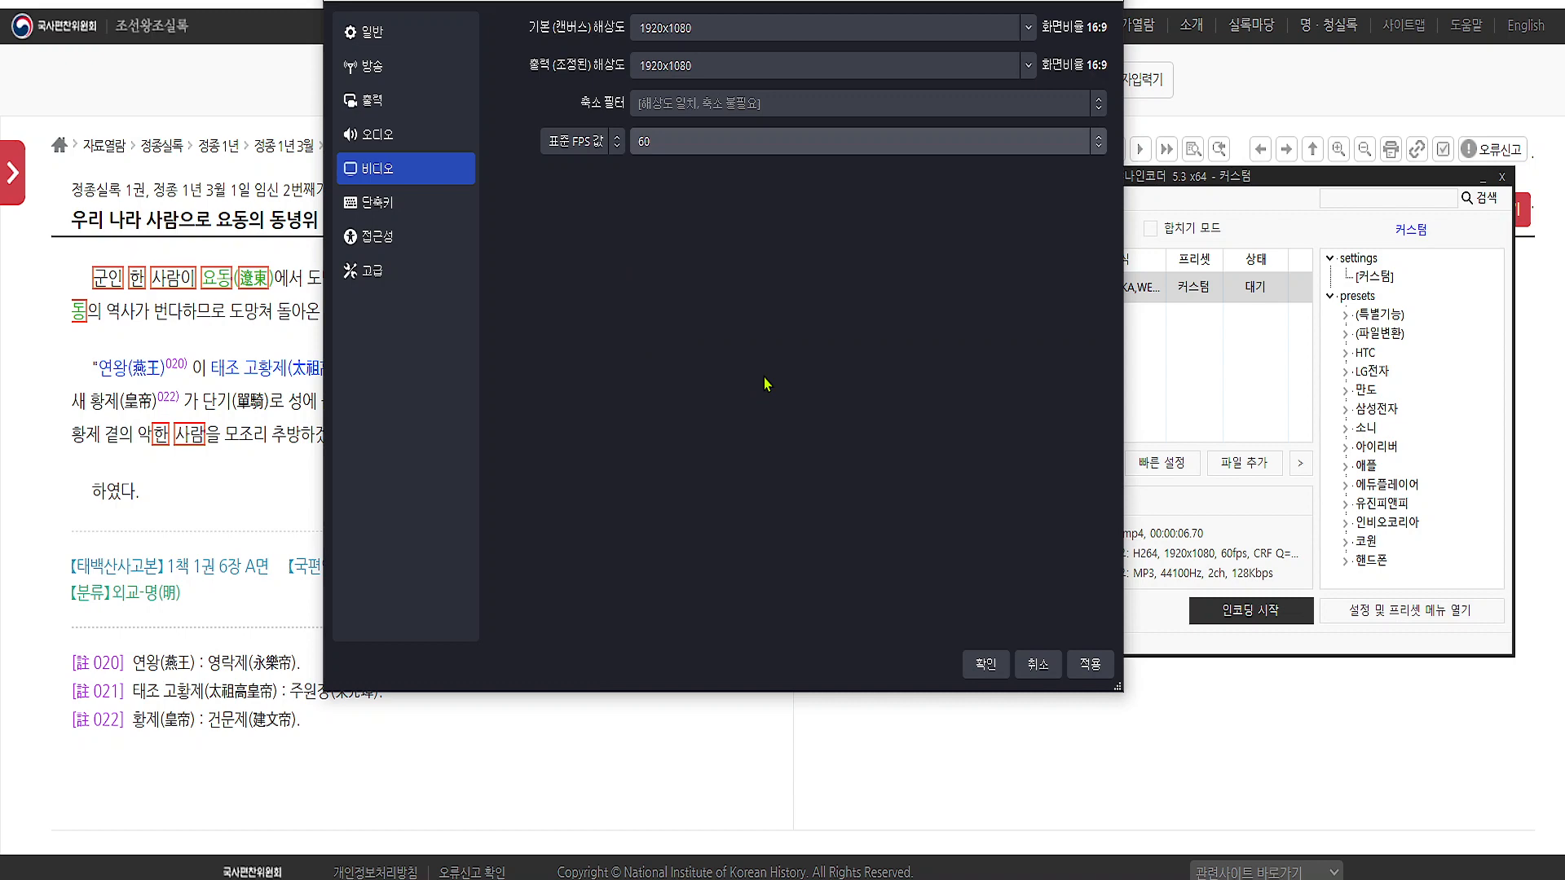
- Set the standard FPS value back to 30 and accept the video settings
click(680, 145)
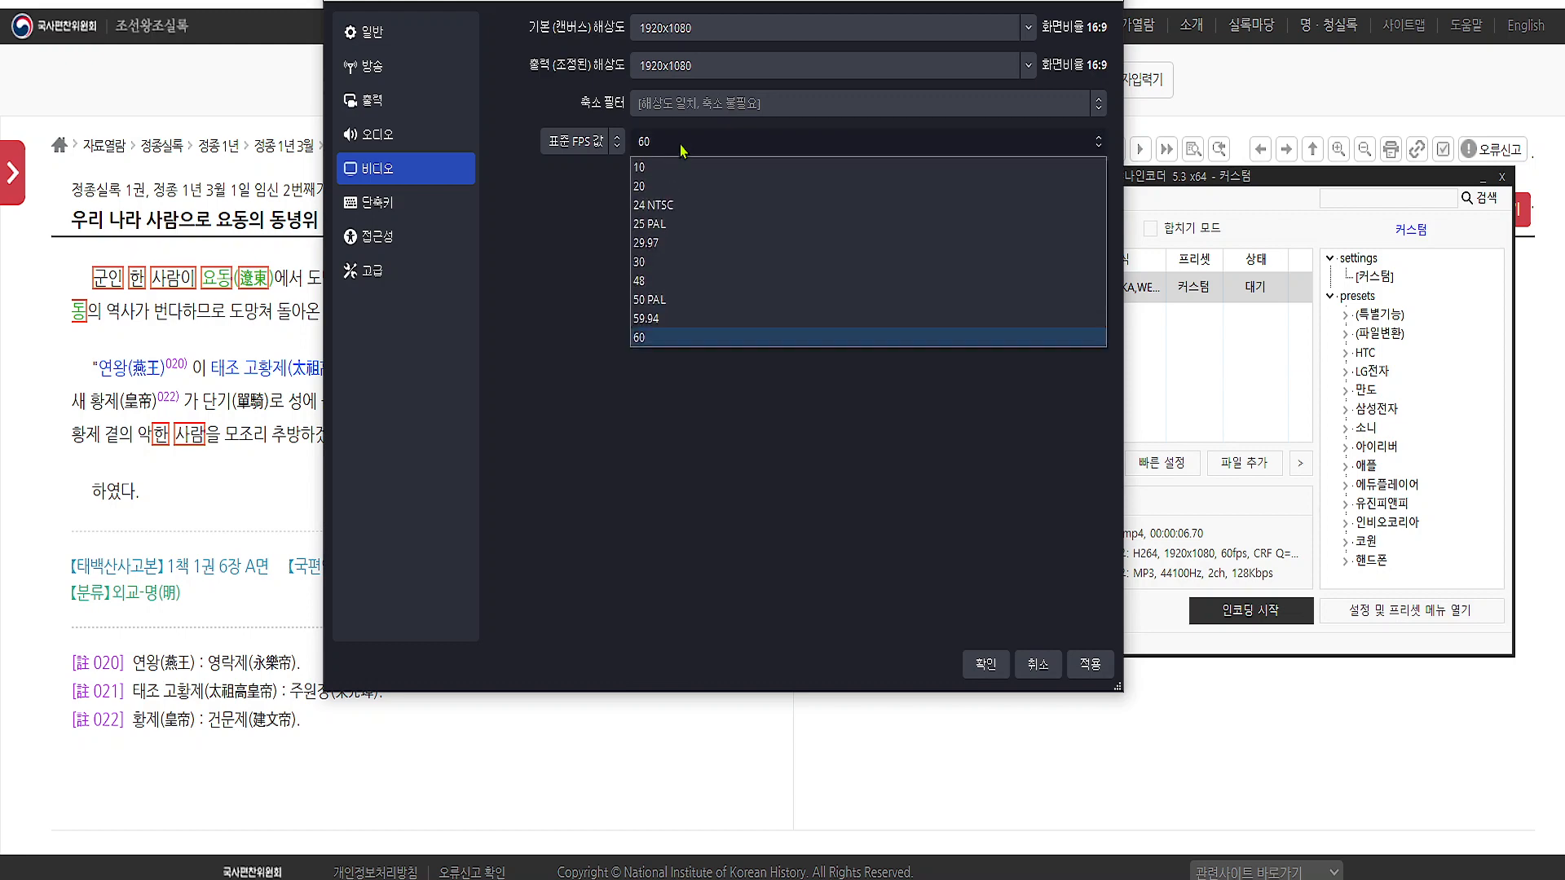
click(660, 260)
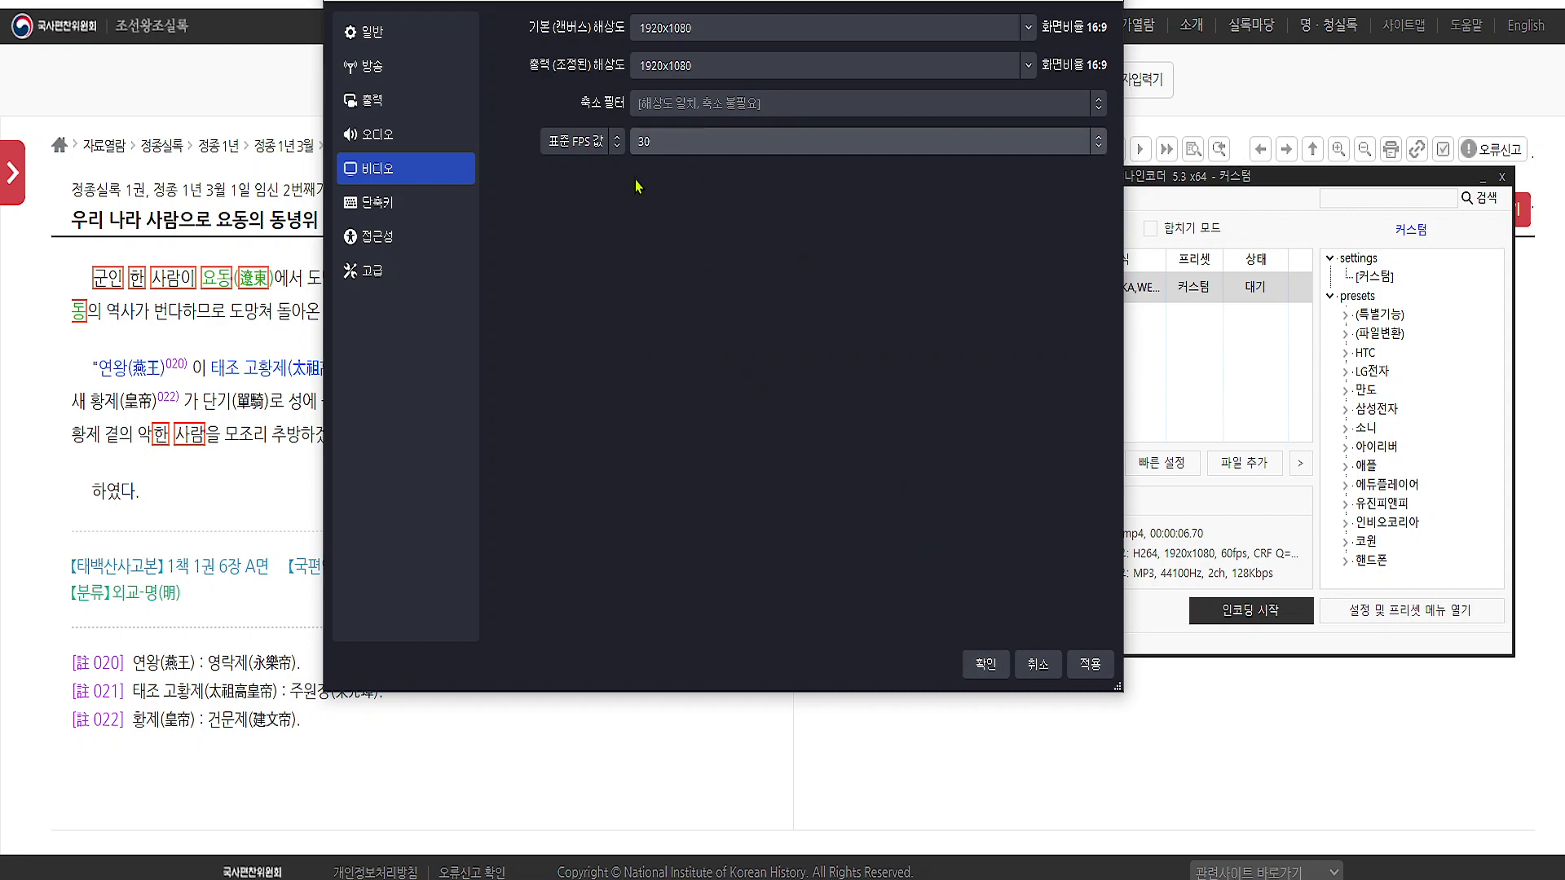
click(988, 664)
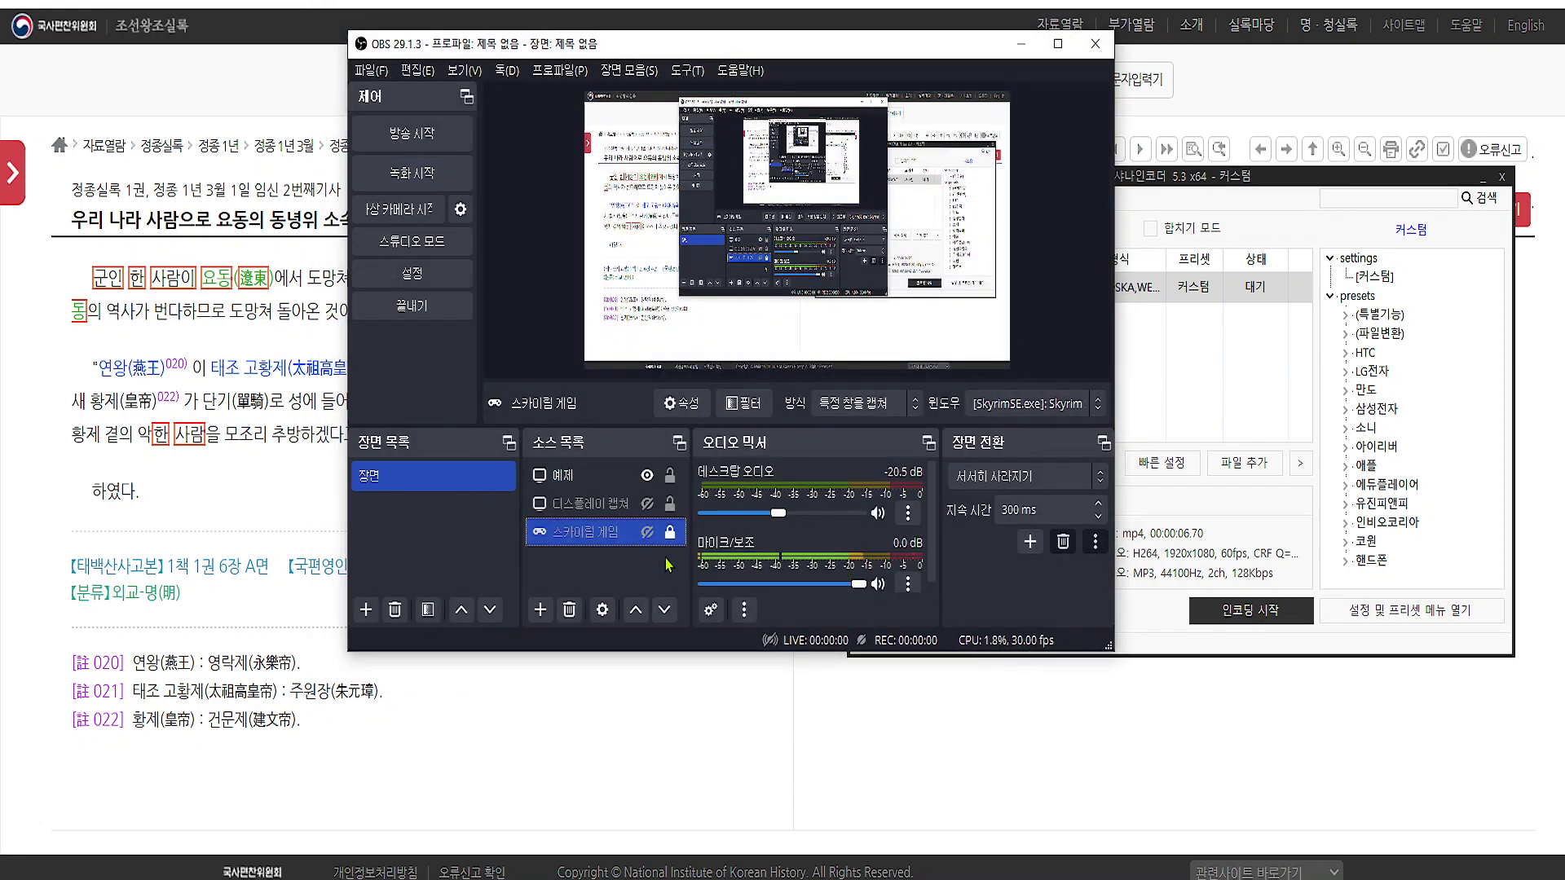
- Open the effect filters of the 예제 source and review the filter types that can be added, without adding one
click(552, 477)
click(574, 474)
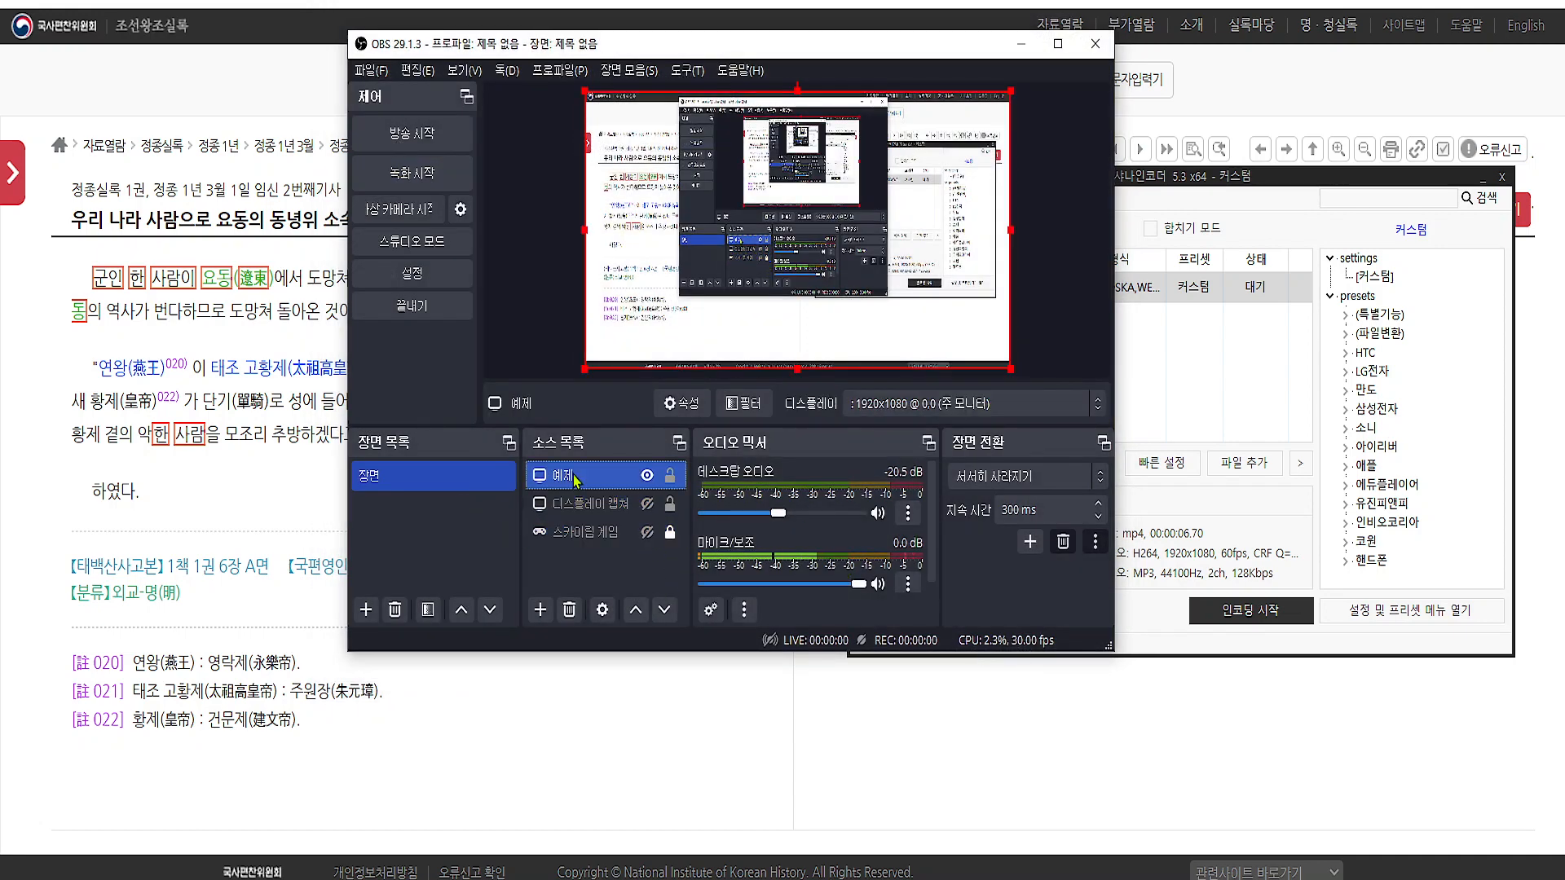
right_click(574, 474)
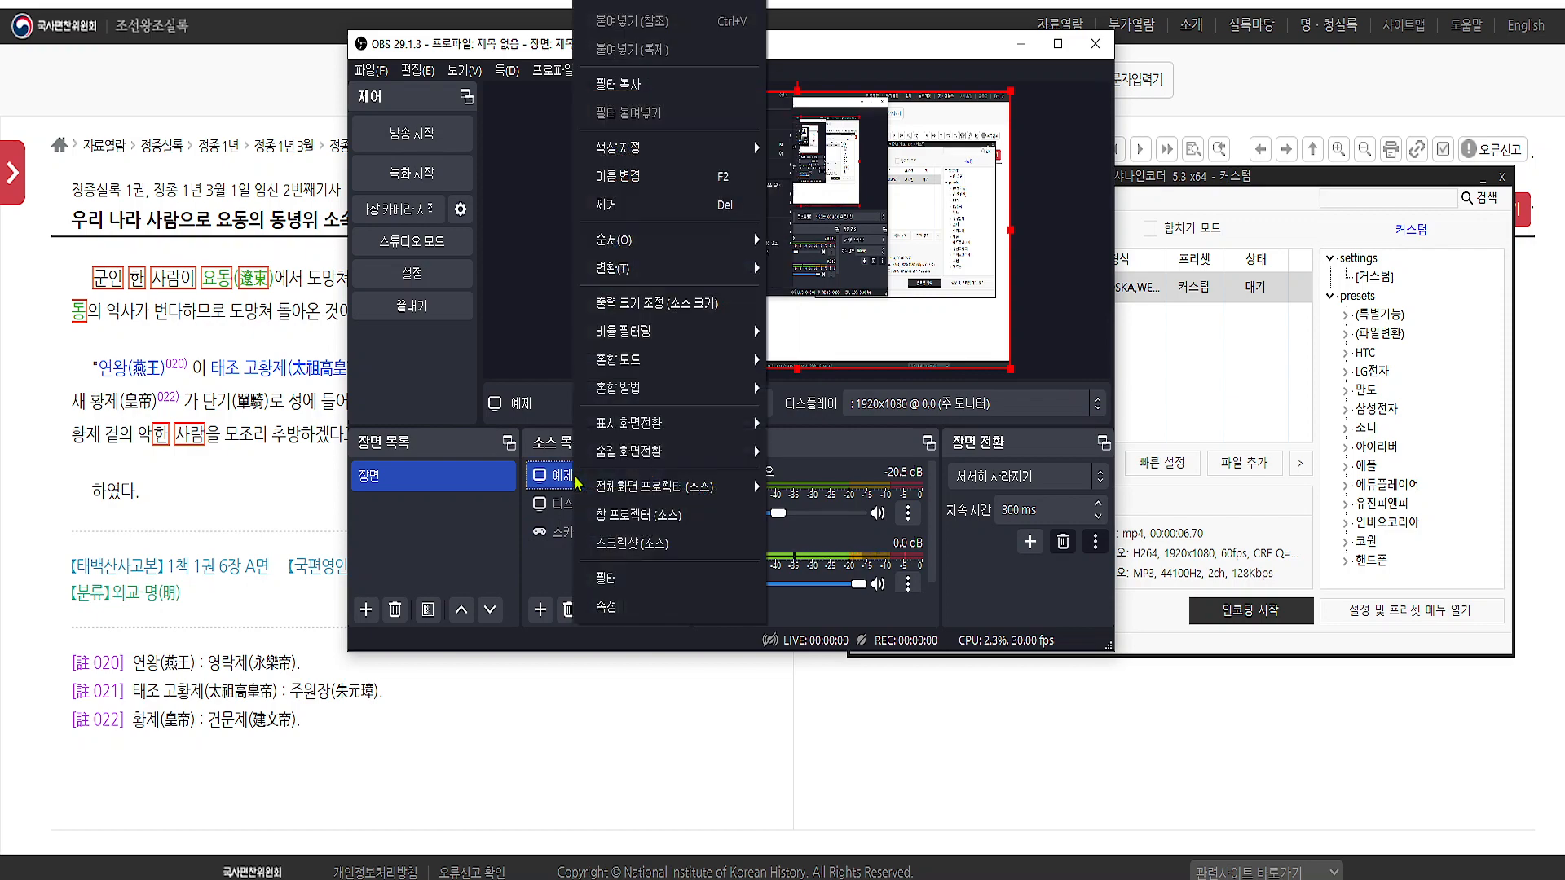
click(640, 593)
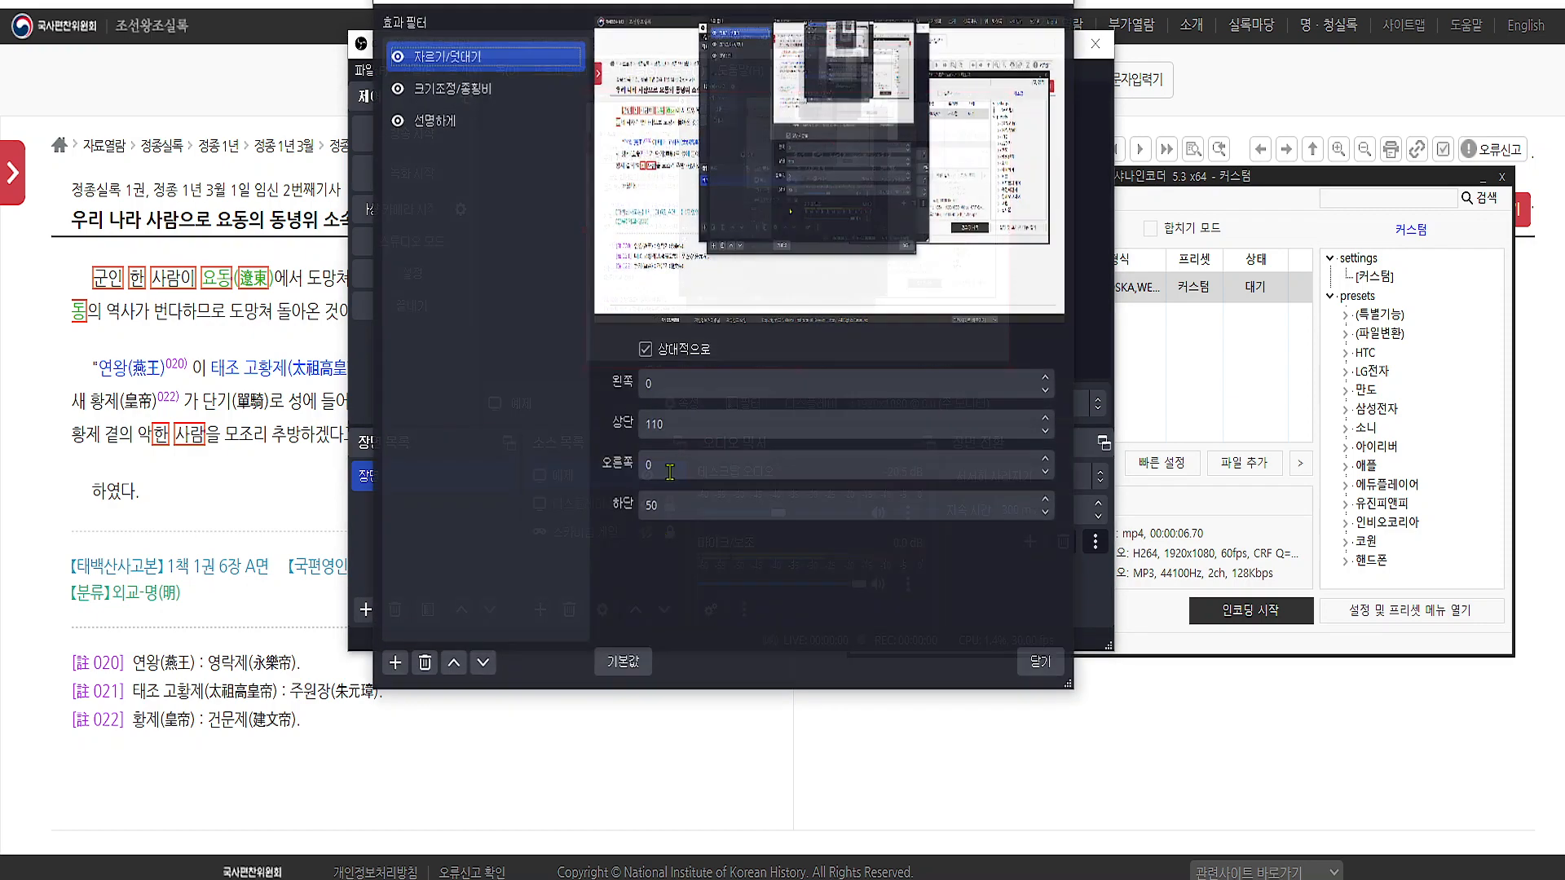
click(395, 662)
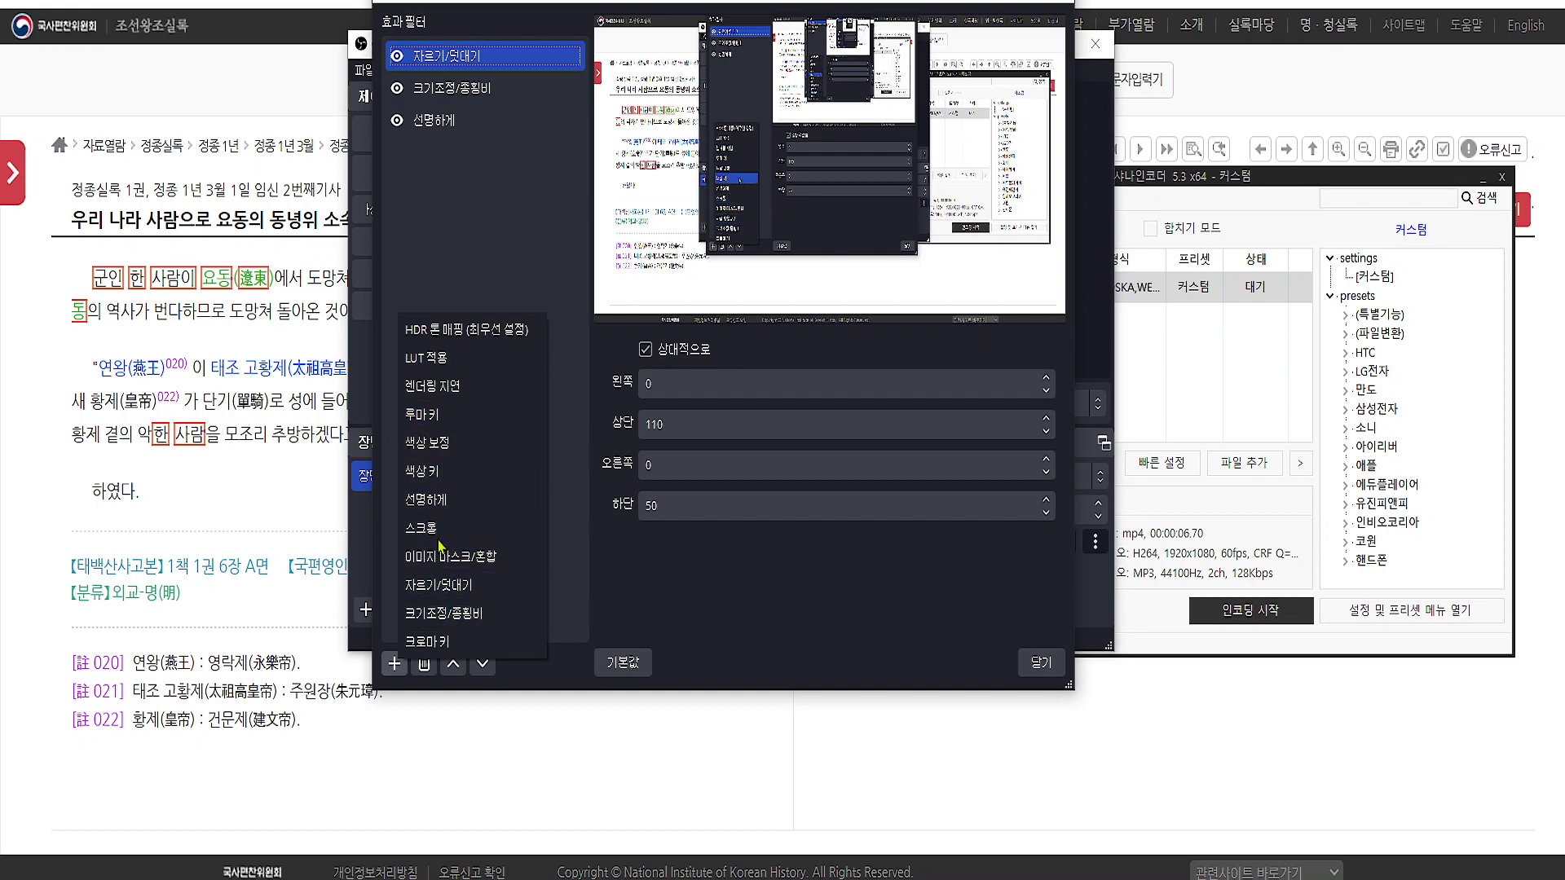
click(732, 630)
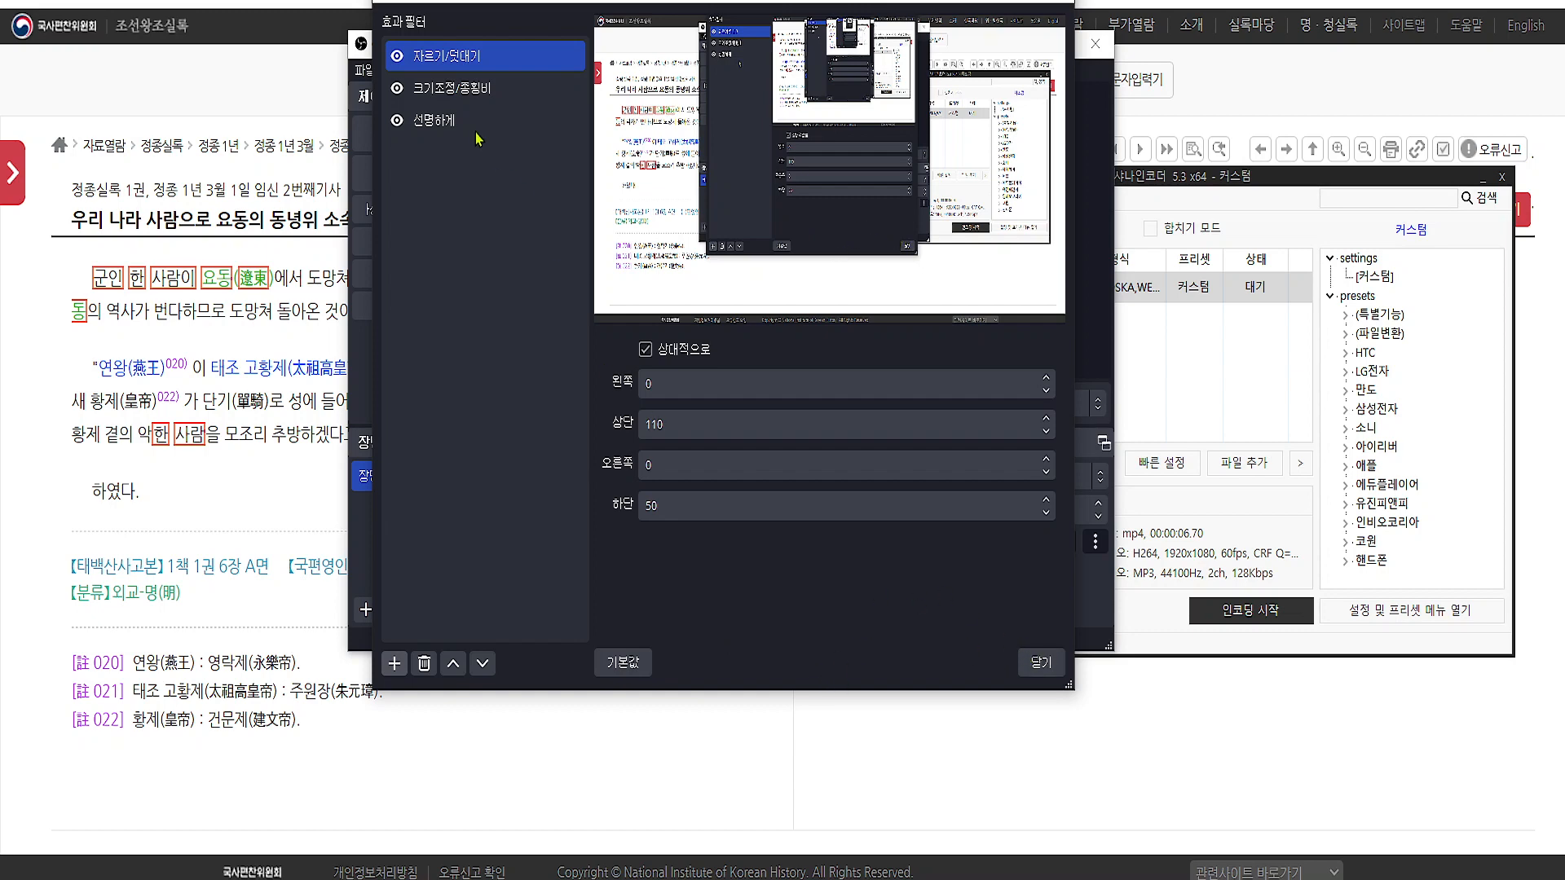
- Review the settings of the 크기조정/종횡비 and 선명하게 filters on the 예제 source and close the filters window
click(446, 96)
click(435, 119)
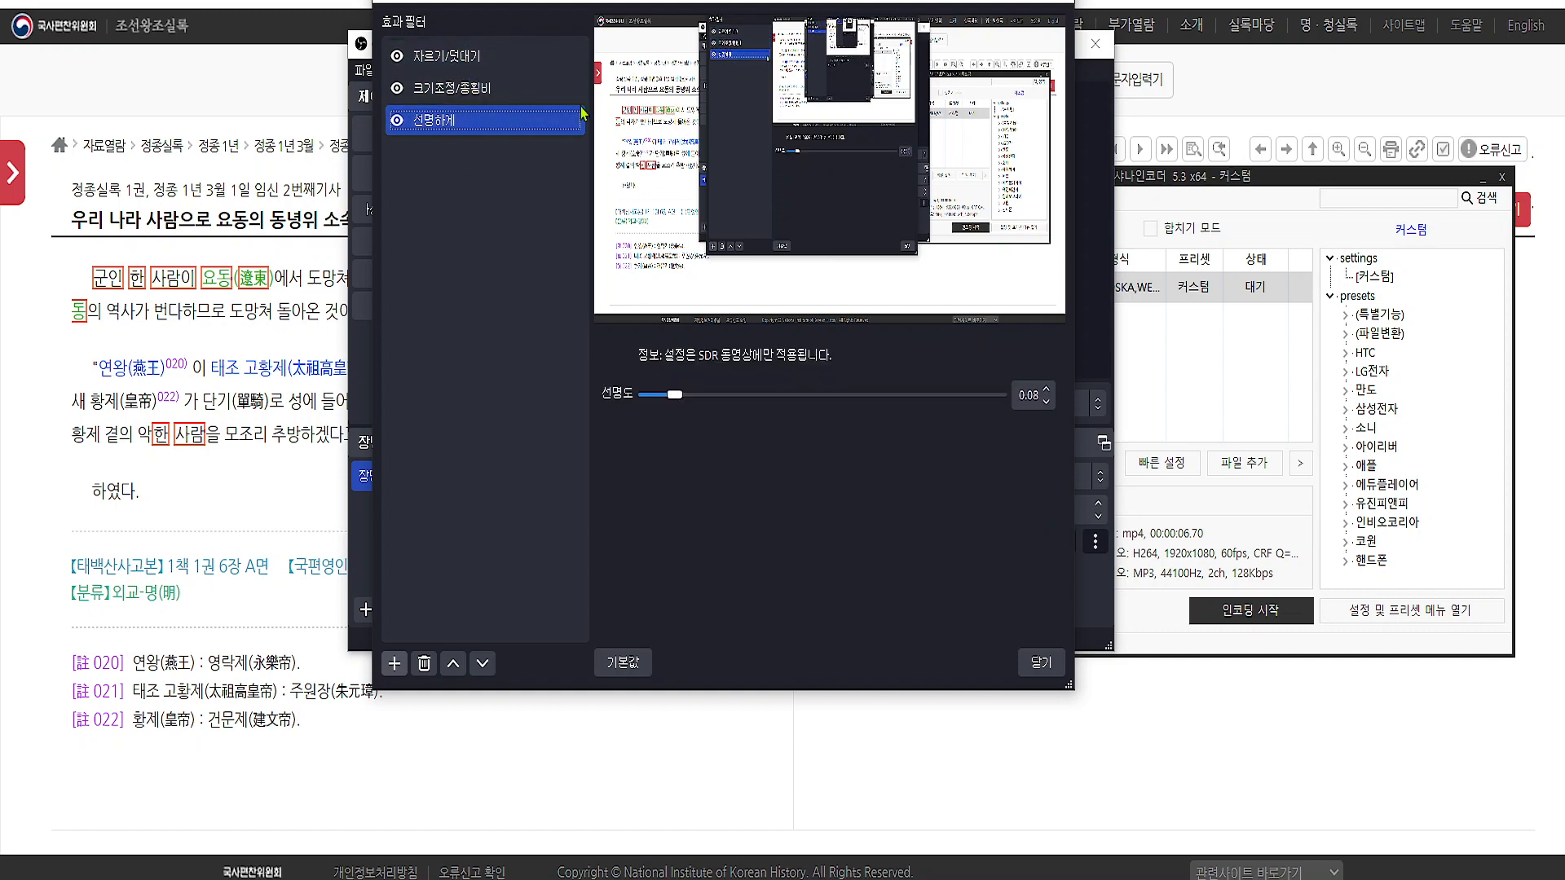
click(1040, 663)
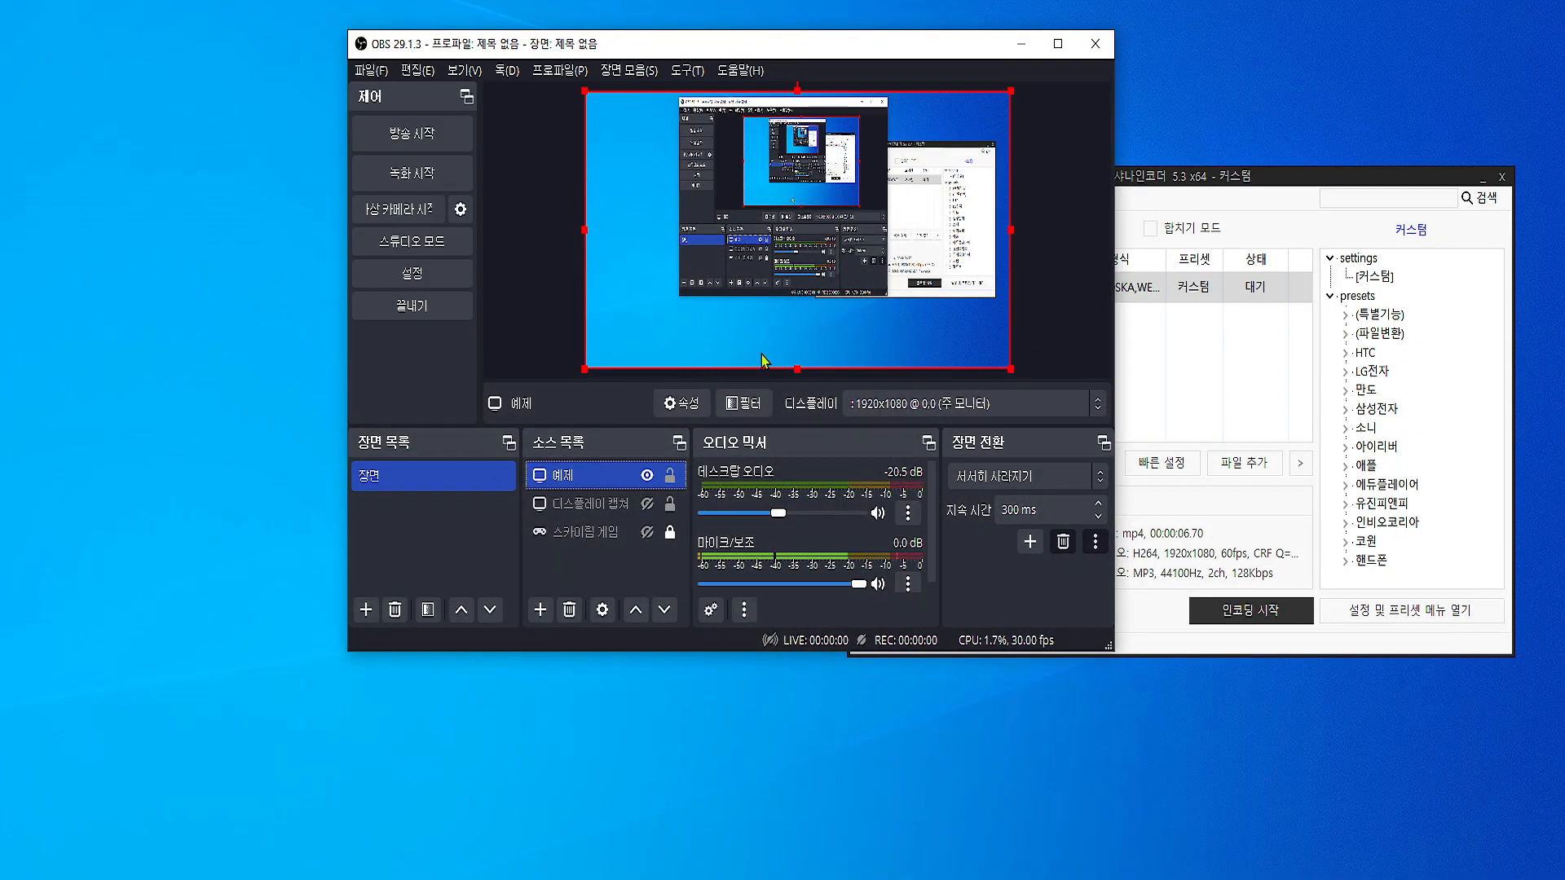
- Minimize the 샤나인코더 window and select the 스카이림 게임 source in OBS
click(1480, 182)
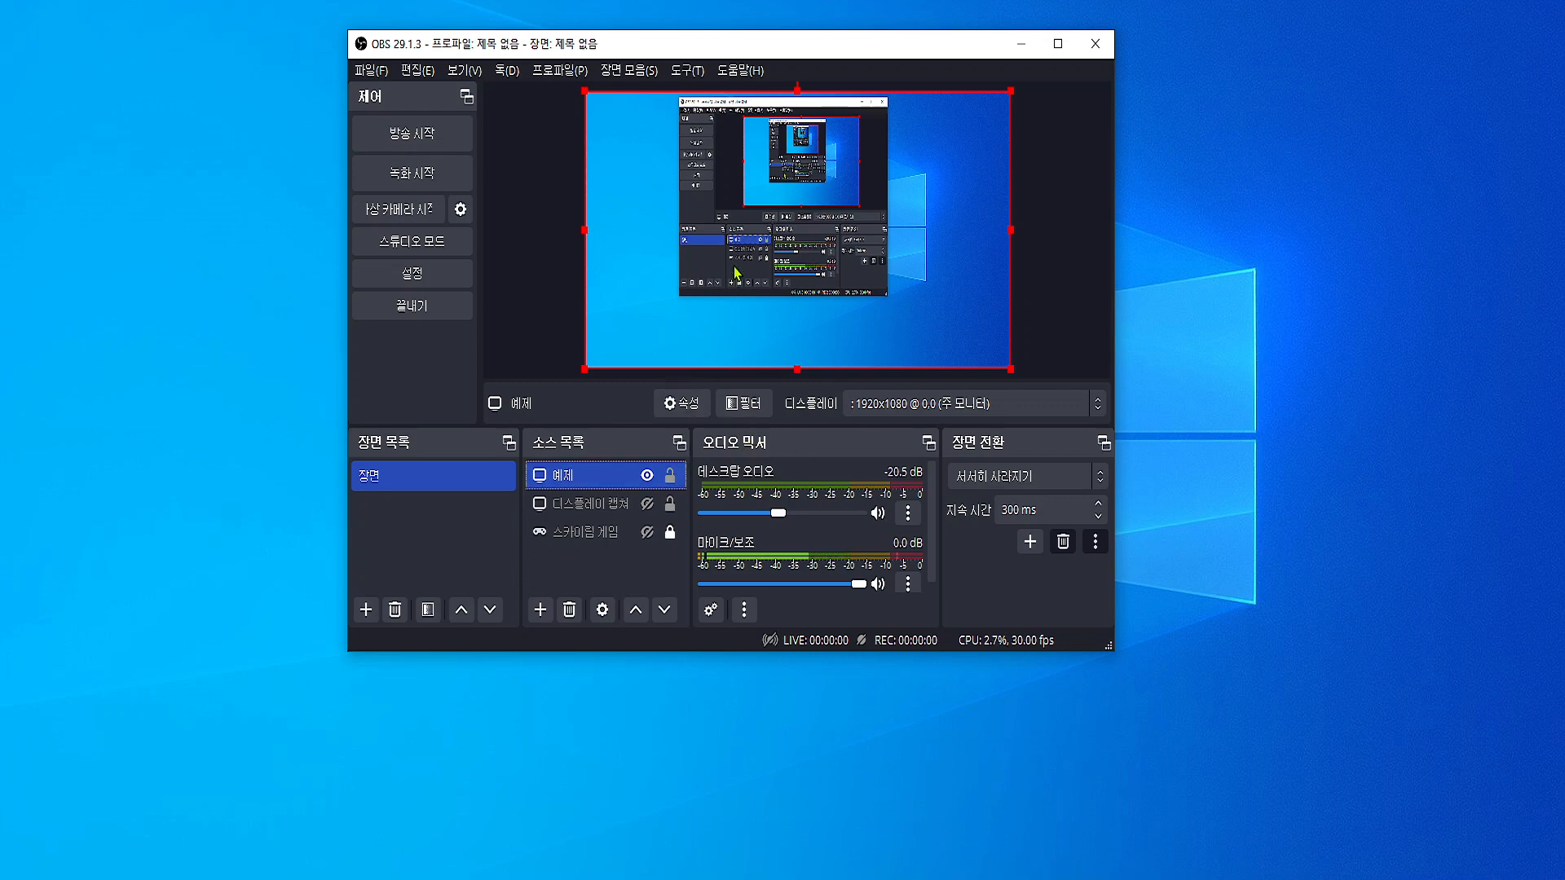
click(606, 509)
click(601, 536)
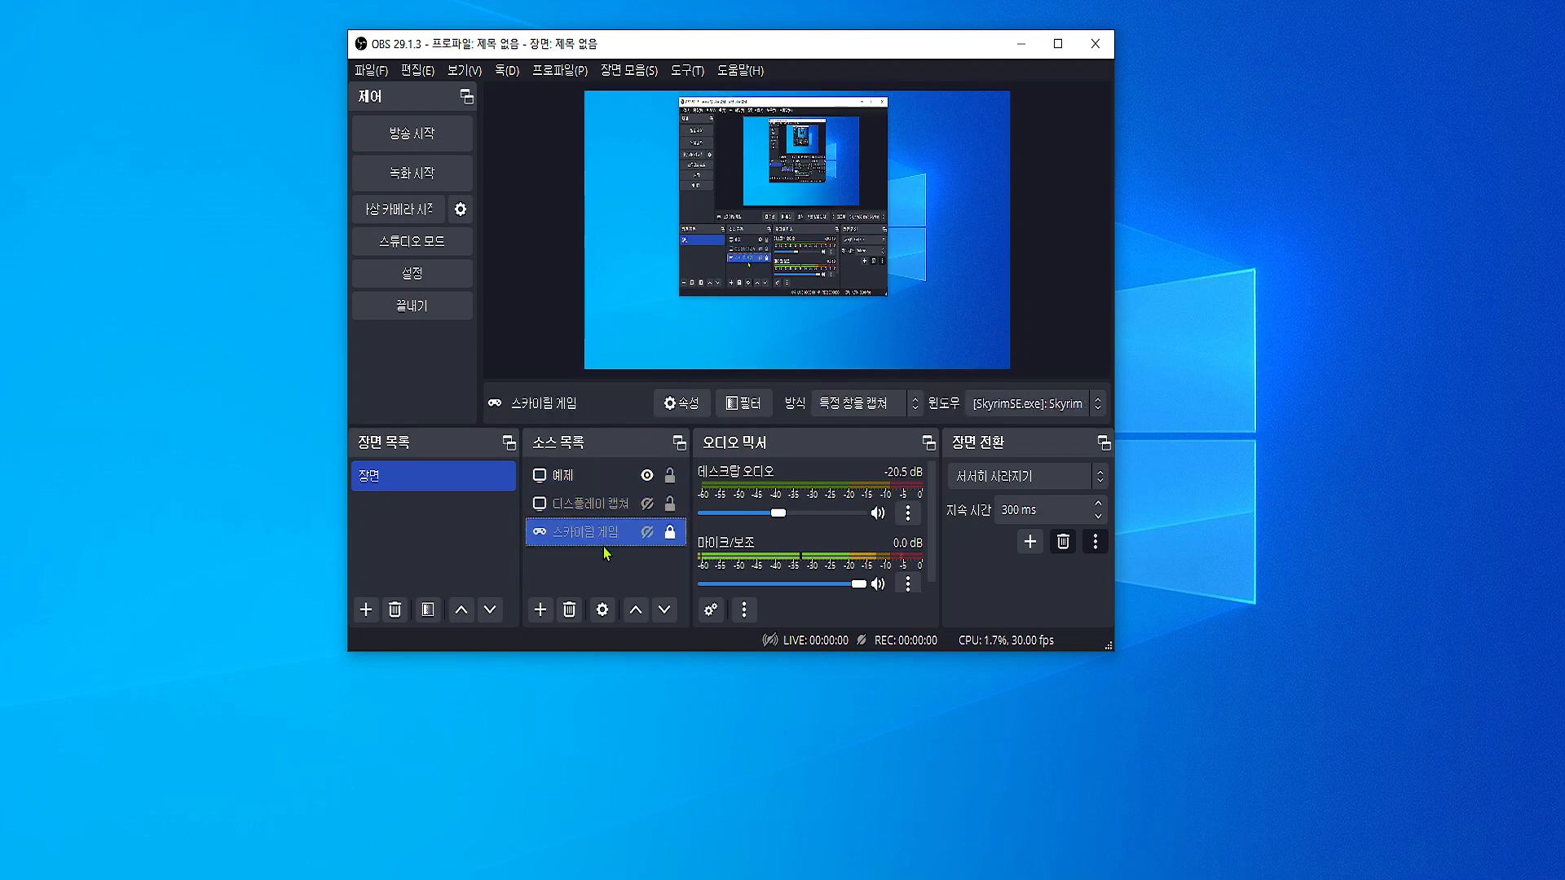
drag(603, 545, 838, 298)
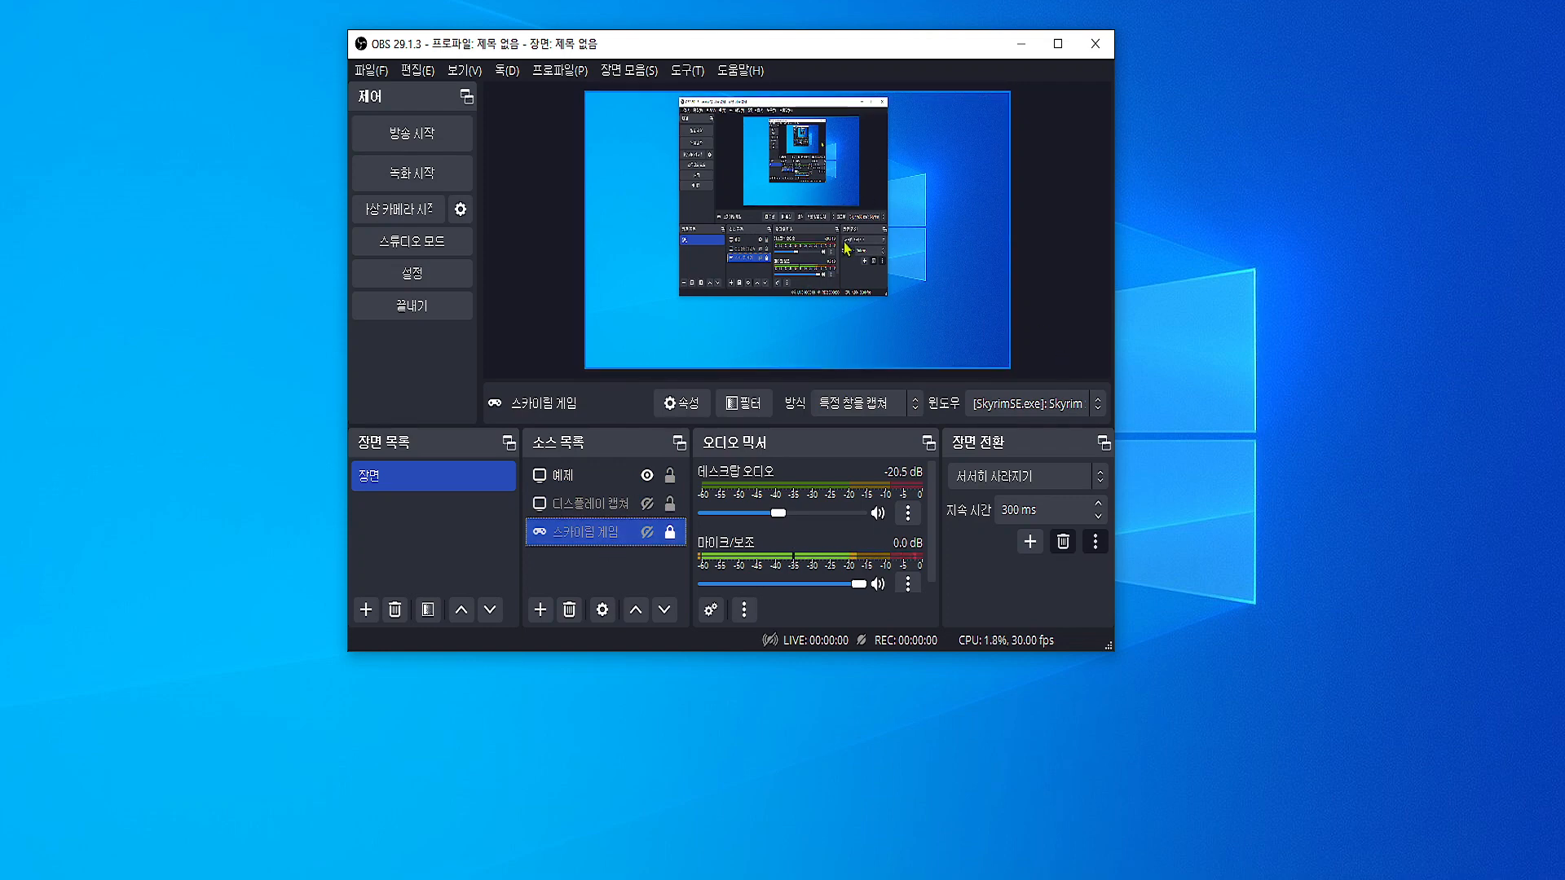